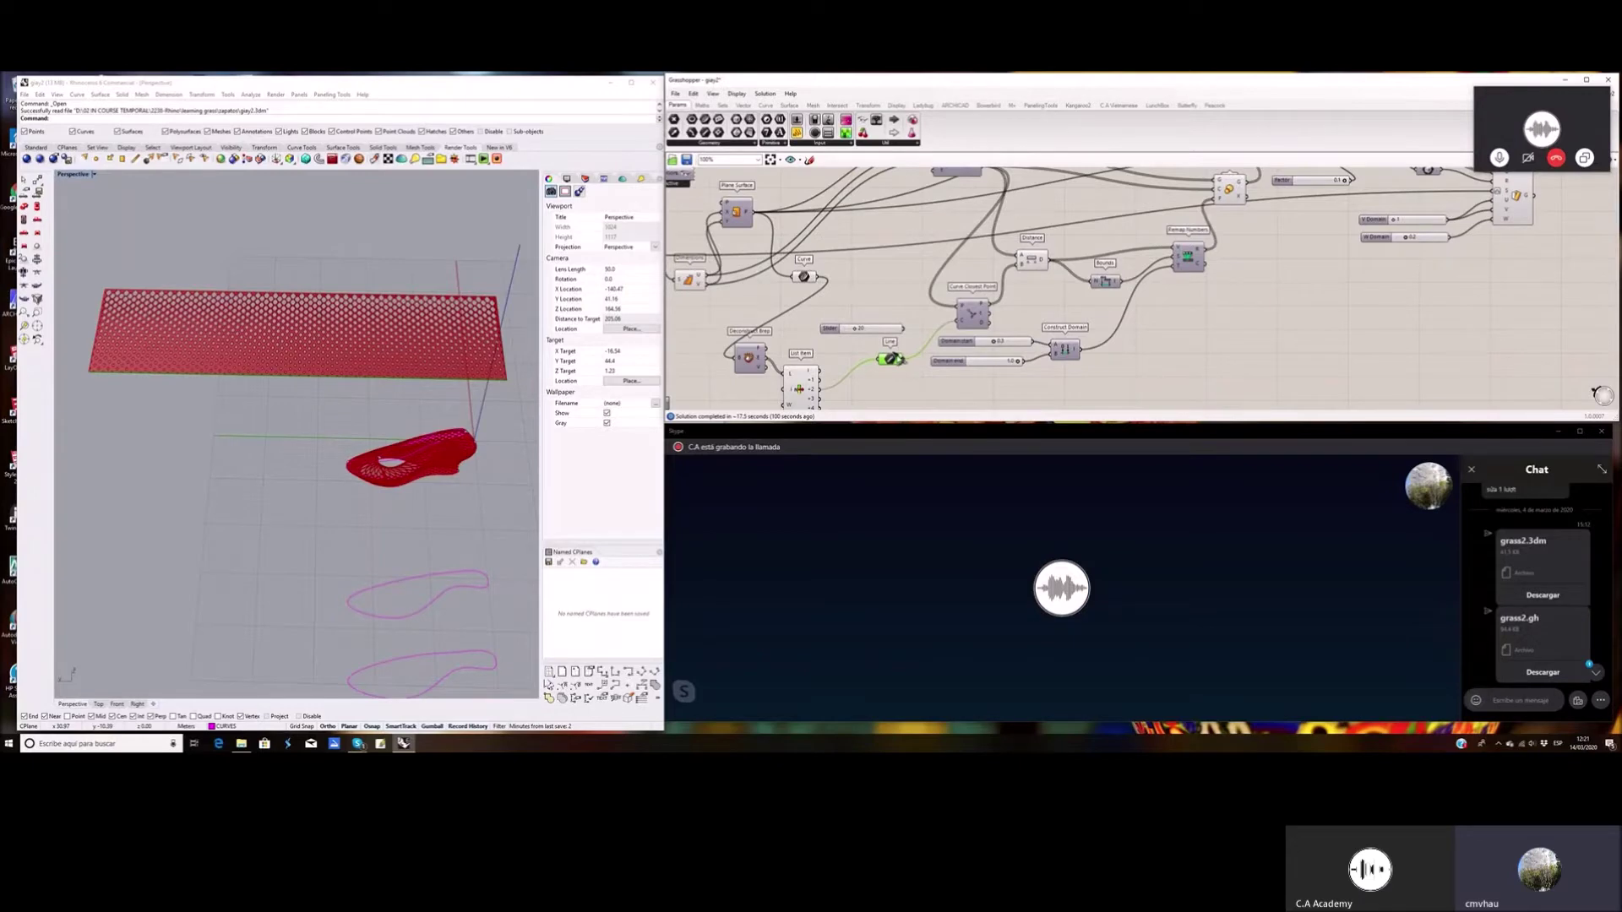
Examine how the Curve Closest Point, Hexagon Cells and Distance components are wired in the definition and relate to the perforated panel
{"action": "left_click", "coordinate": [972, 315]}
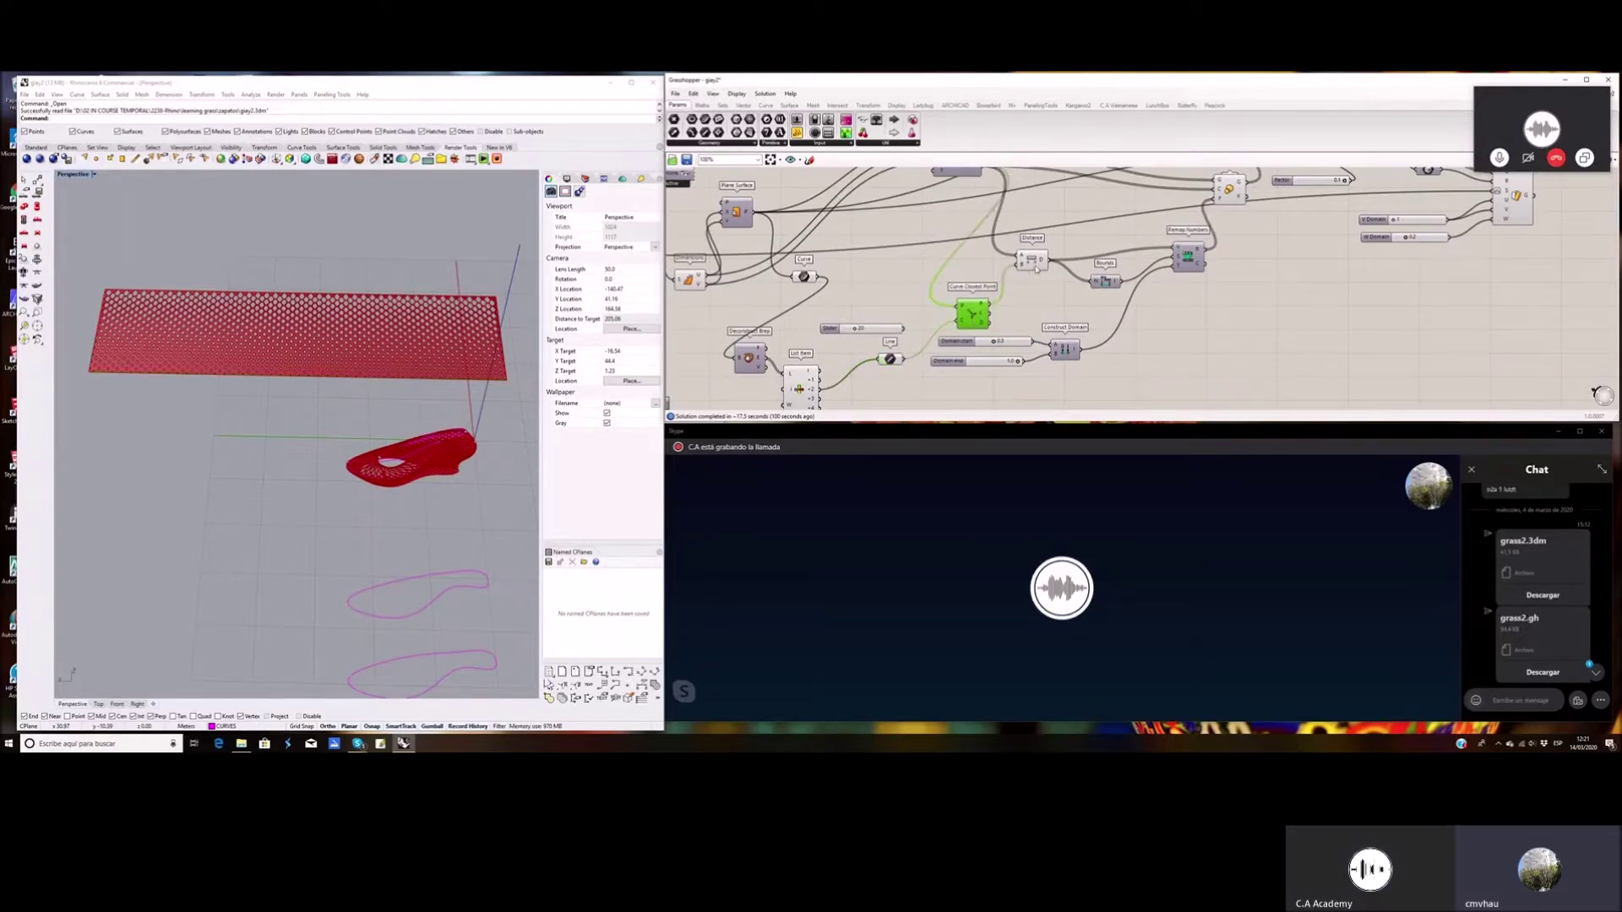
{"action": "scroll", "coordinate": [1038, 287], "scroll_direction": "down", "scroll_amount": 1}
{"action": "right_click_drag", "start_coordinate": [1030, 294], "coordinate": [965, 298]}
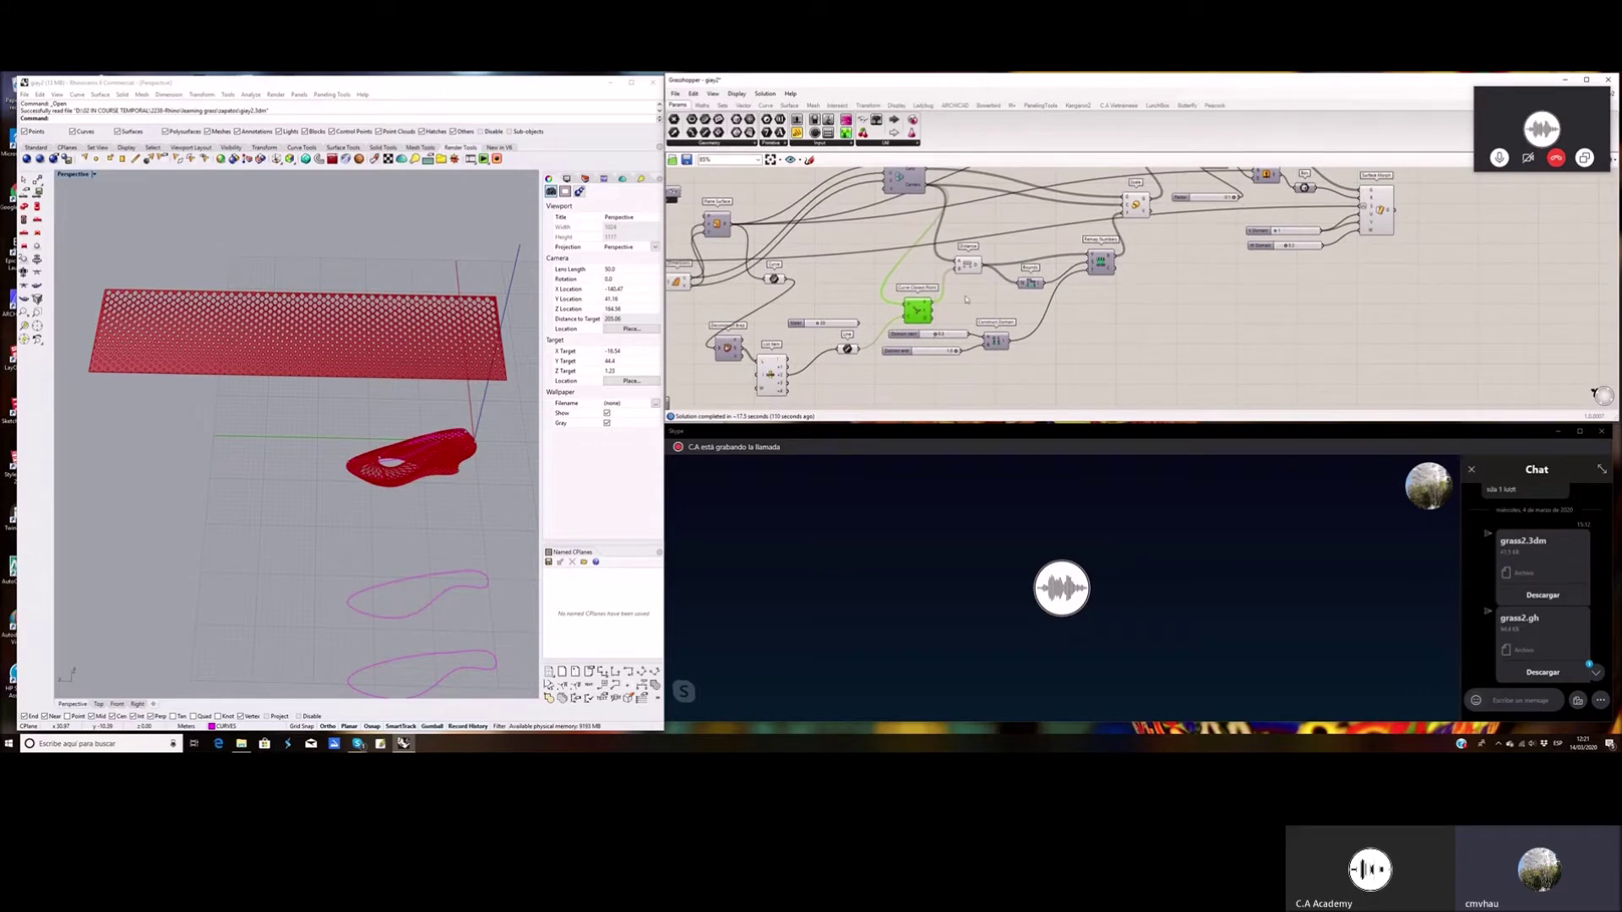
{"action": "scroll", "coordinate": [966, 298], "scroll_direction": "down", "scroll_amount": 1}
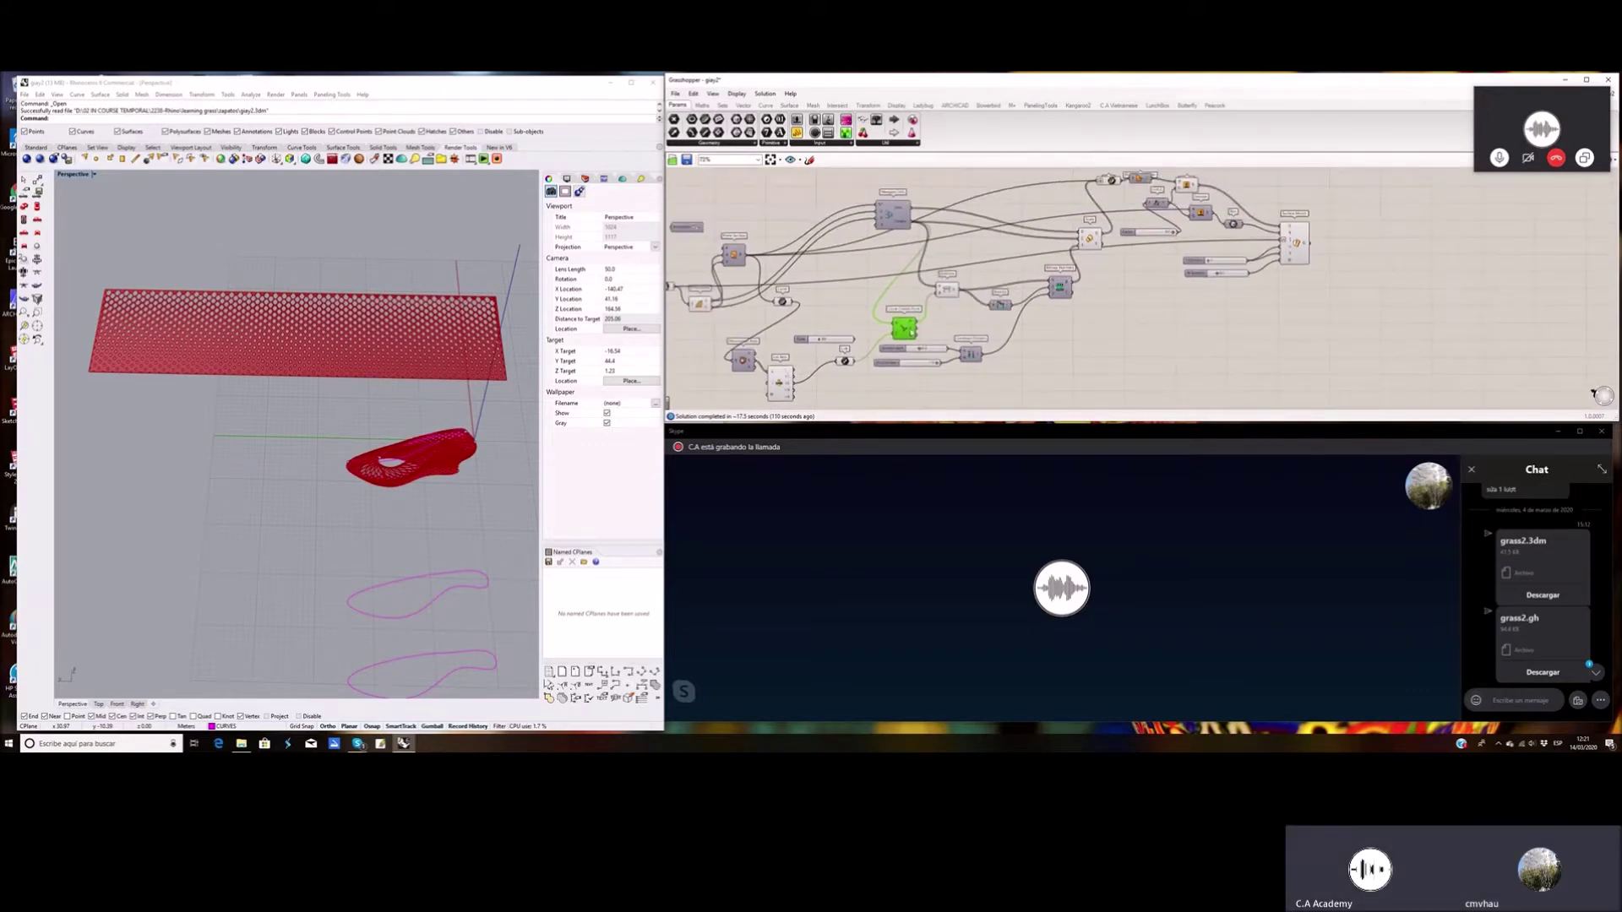
{"action": "scroll", "coordinate": [911, 332], "scroll_direction": "up", "scroll_amount": 1}
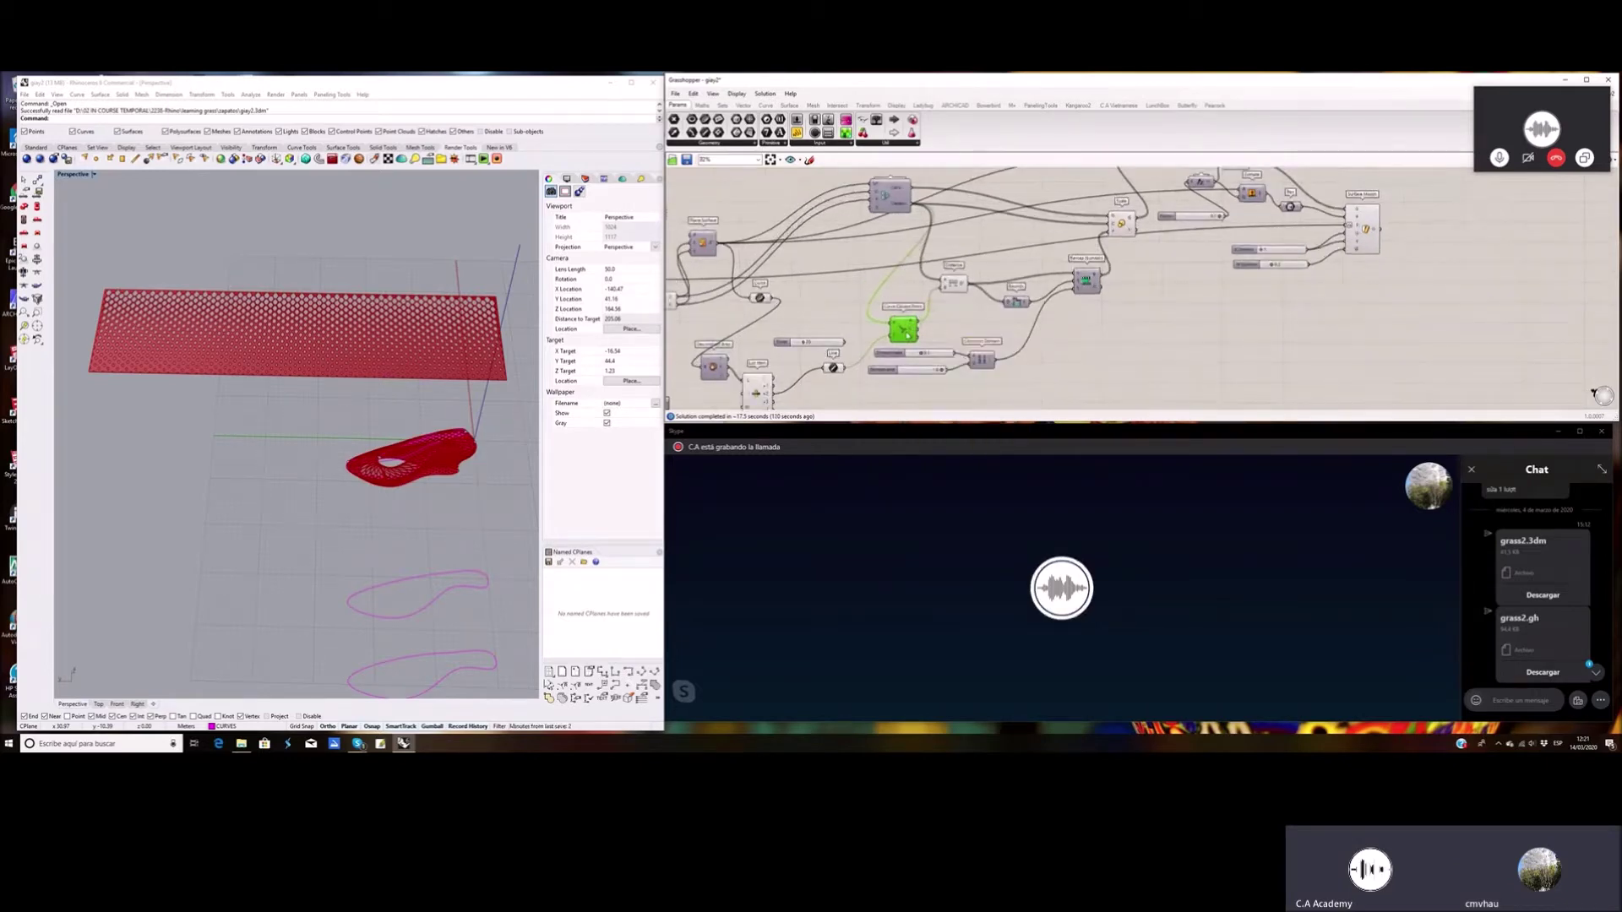
{"action": "right_click_drag", "start_coordinate": [340, 373], "coordinate": [348, 384]}
{"action": "right_click", "coordinate": [328, 395]}
{"action": "right_click", "coordinate": [327, 397]}
{"action": "left_click", "coordinate": [545, 423]}
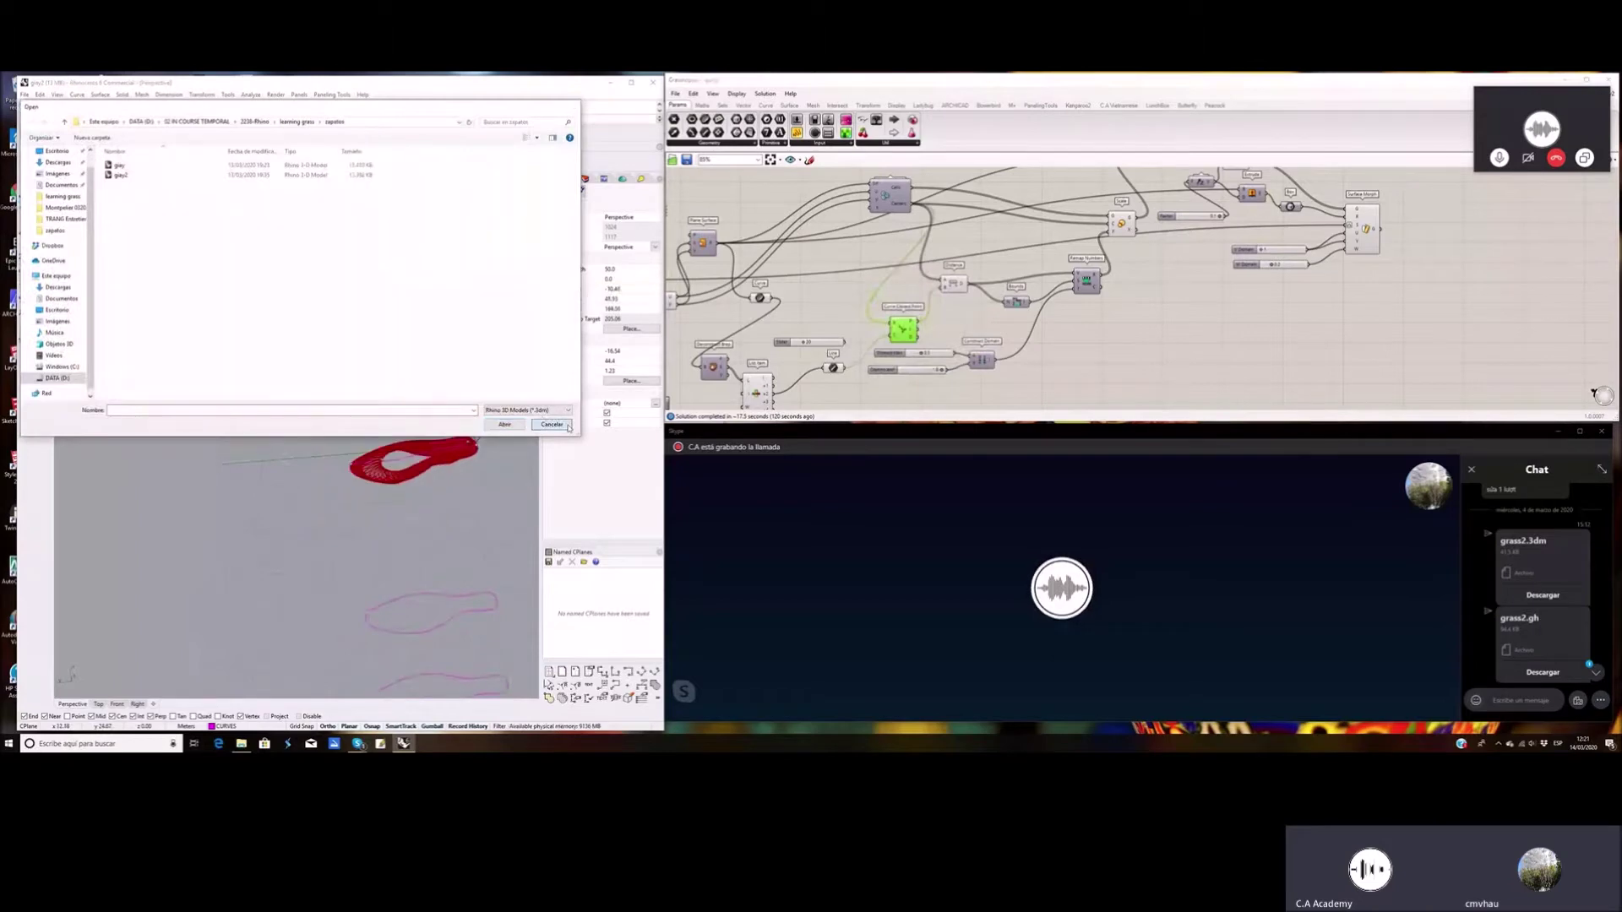
{"action": "left_click", "coordinate": [548, 424]}
{"action": "left_click", "coordinate": [904, 209]}
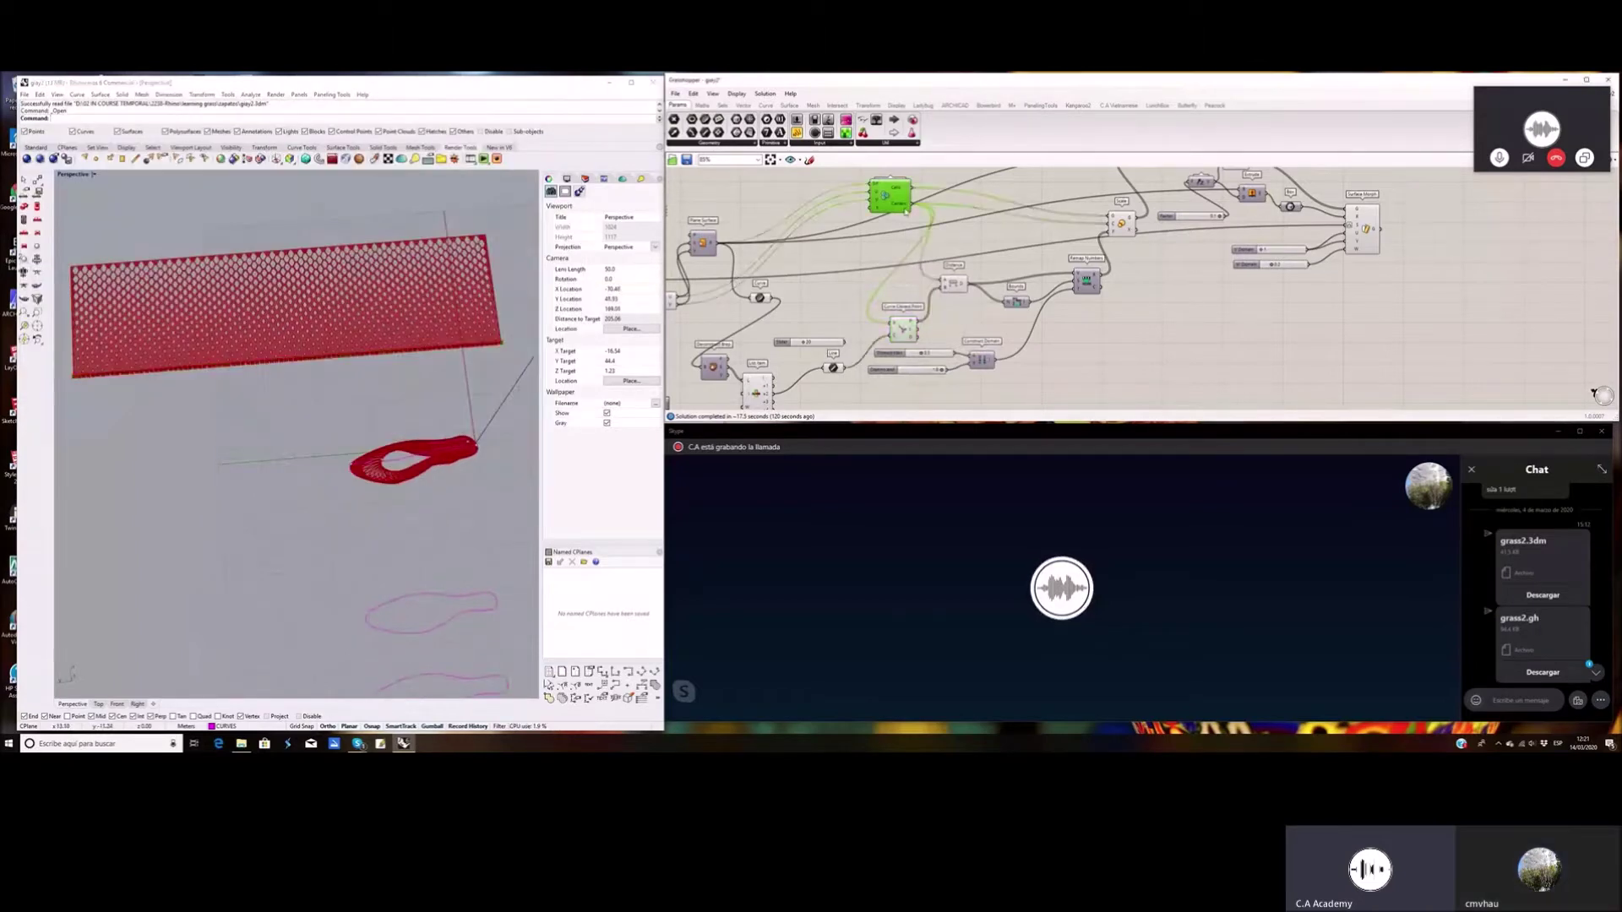
{"action": "left_click", "coordinate": [954, 283]}
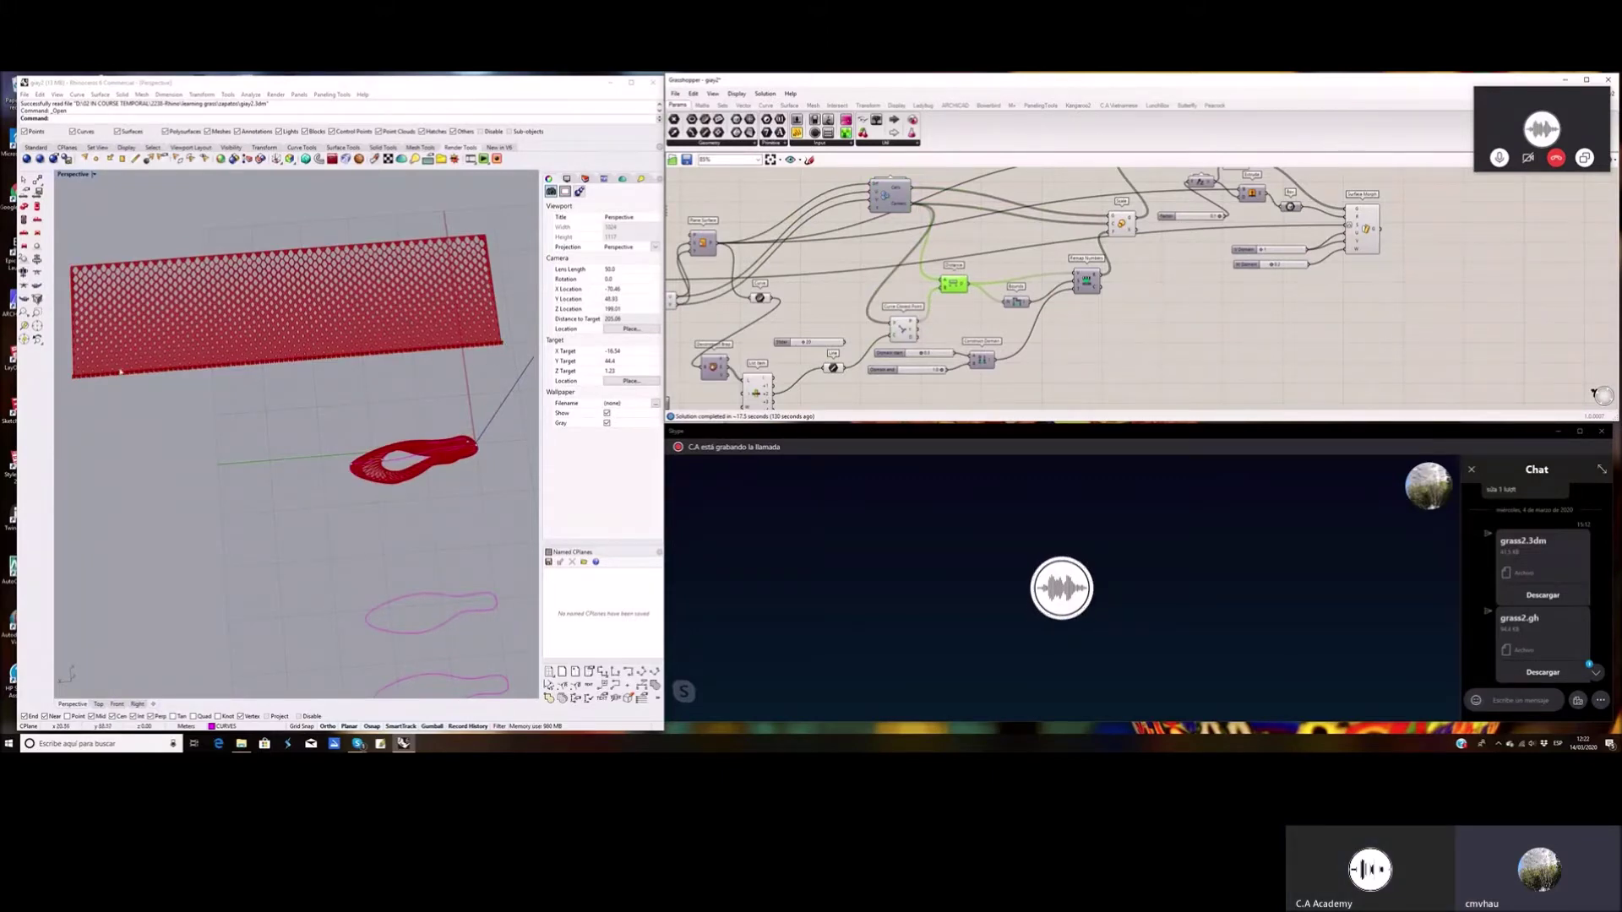
Move the Hexagon Cells component slightly away from the components it feeds, leaving its wires connected
{"action": "left_click", "coordinate": [901, 203]}
{"action": "left_click_drag", "start_coordinate": [900, 204], "coordinate": [868, 199]}
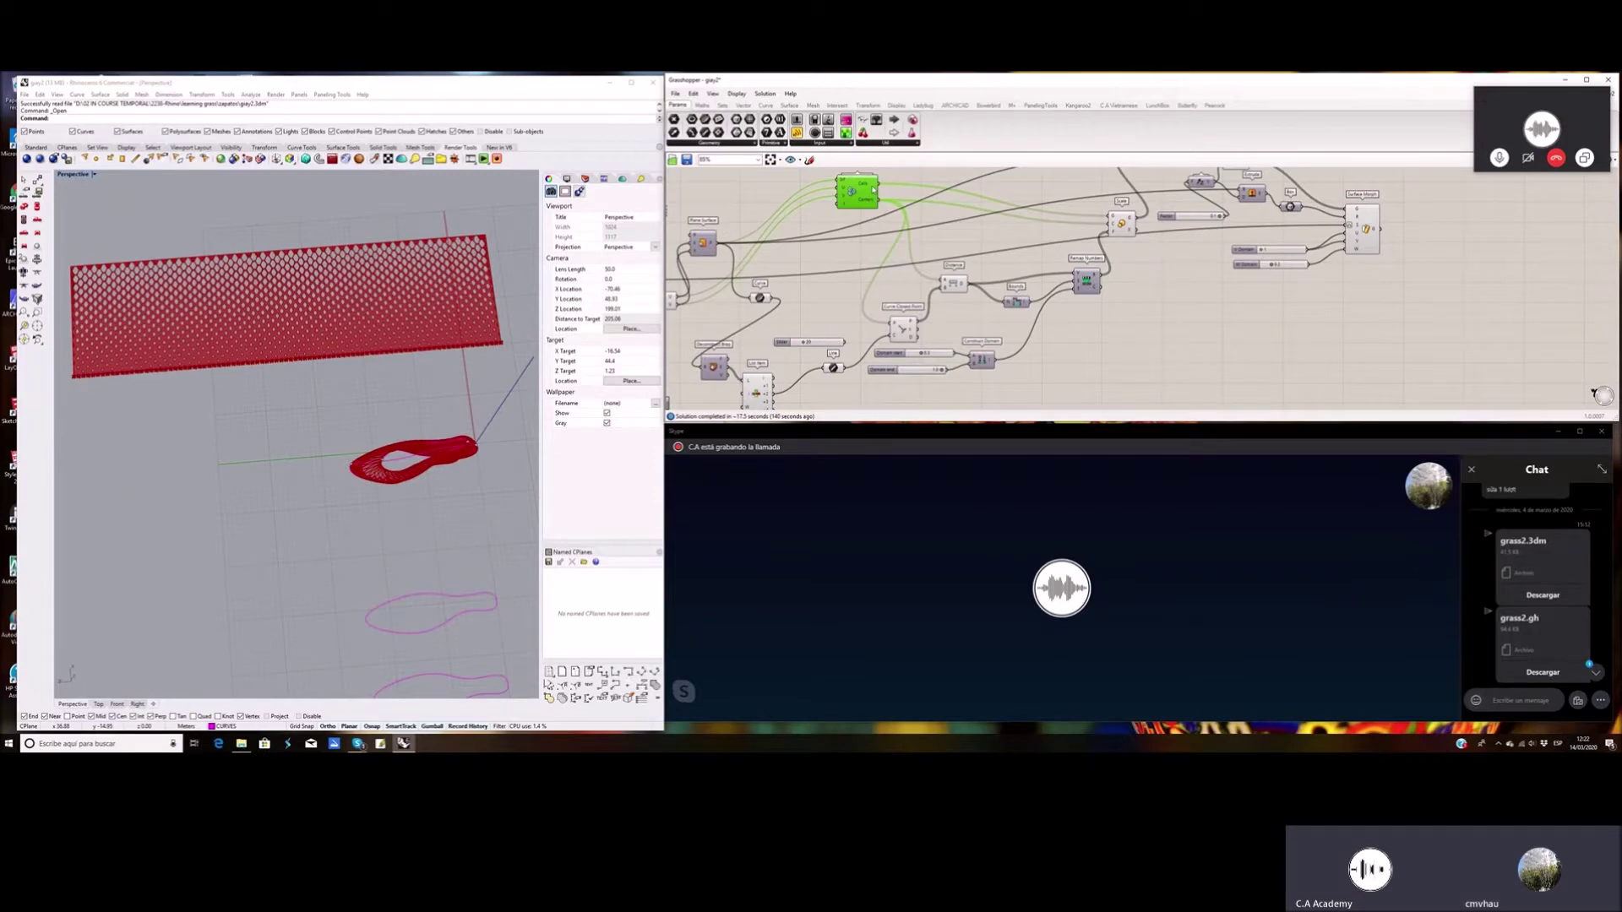
{"action": "scroll", "coordinate": [873, 189], "scroll_direction": "up", "scroll_amount": 2}
{"action": "scroll", "coordinate": [850, 201], "scroll_direction": "down", "scroll_amount": 1}
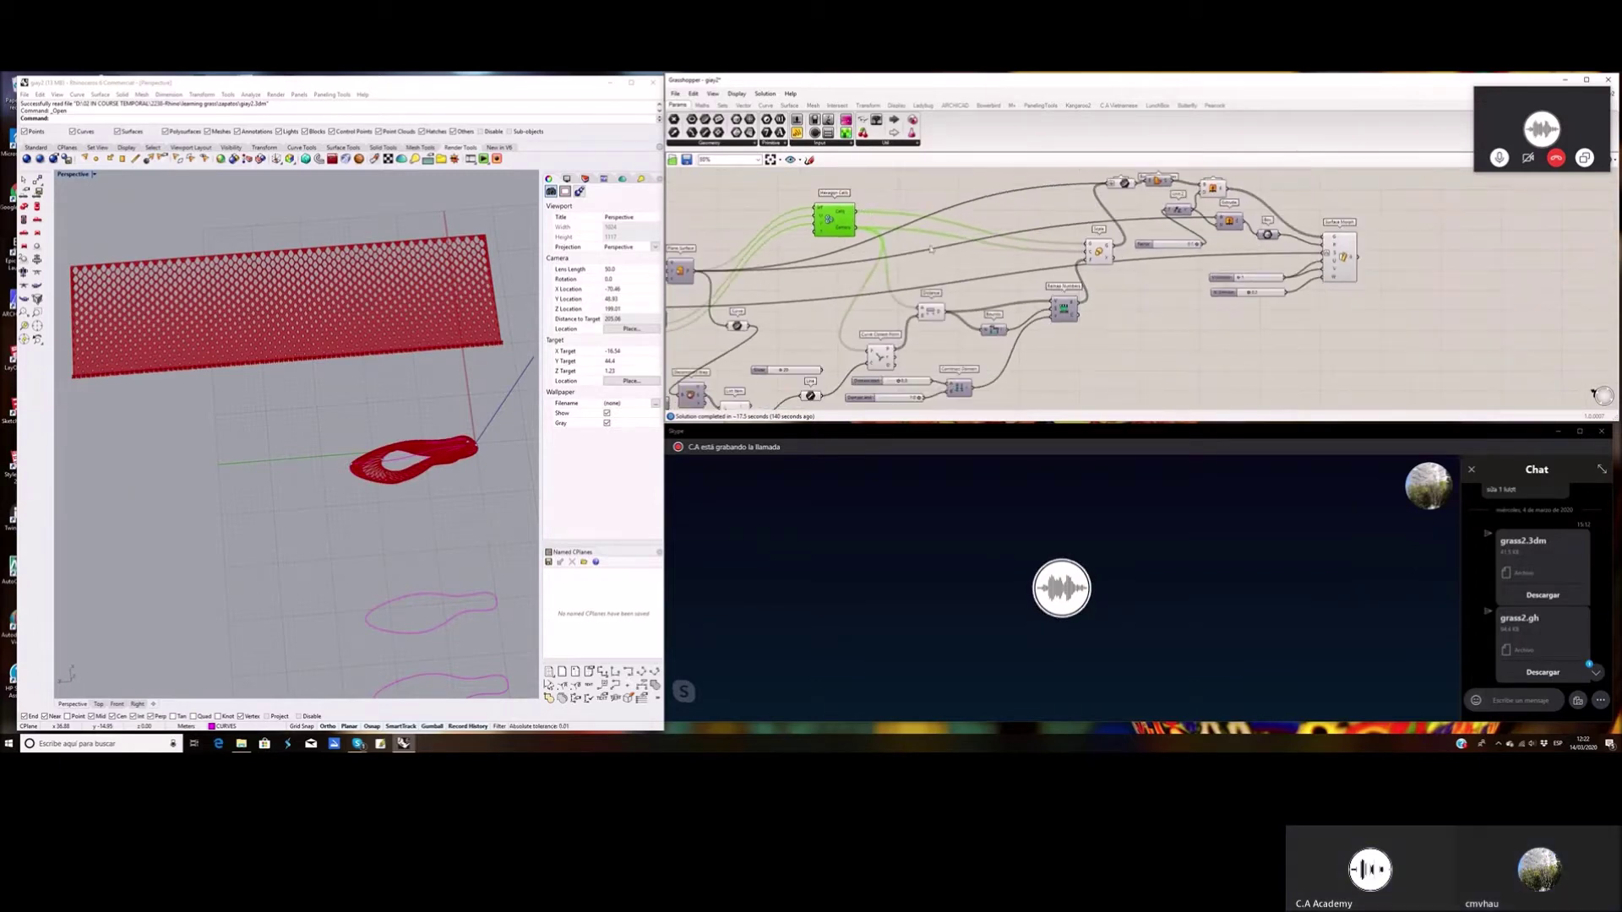
Select Curve Closest Point and Distance in turn and examine the closest points along the perforated panel's edge
{"action": "right_click_drag", "start_coordinate": [878, 356], "coordinate": [880, 318]}
{"action": "left_click", "coordinate": [879, 316]}
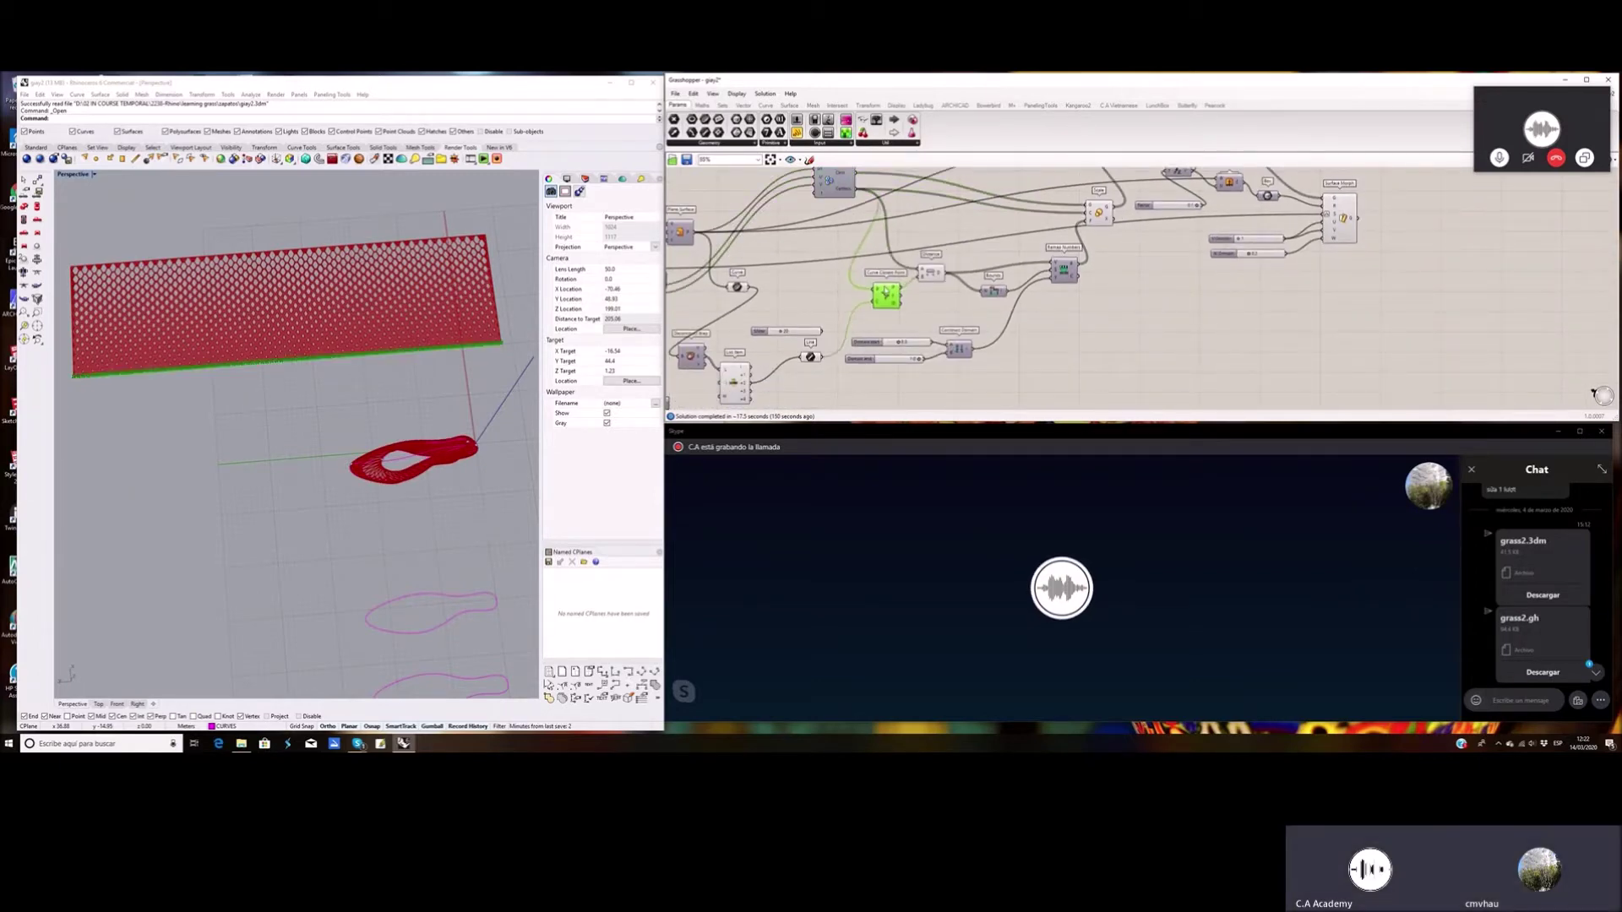
{"action": "scroll", "coordinate": [879, 314], "scroll_direction": "down", "scroll_amount": 2}
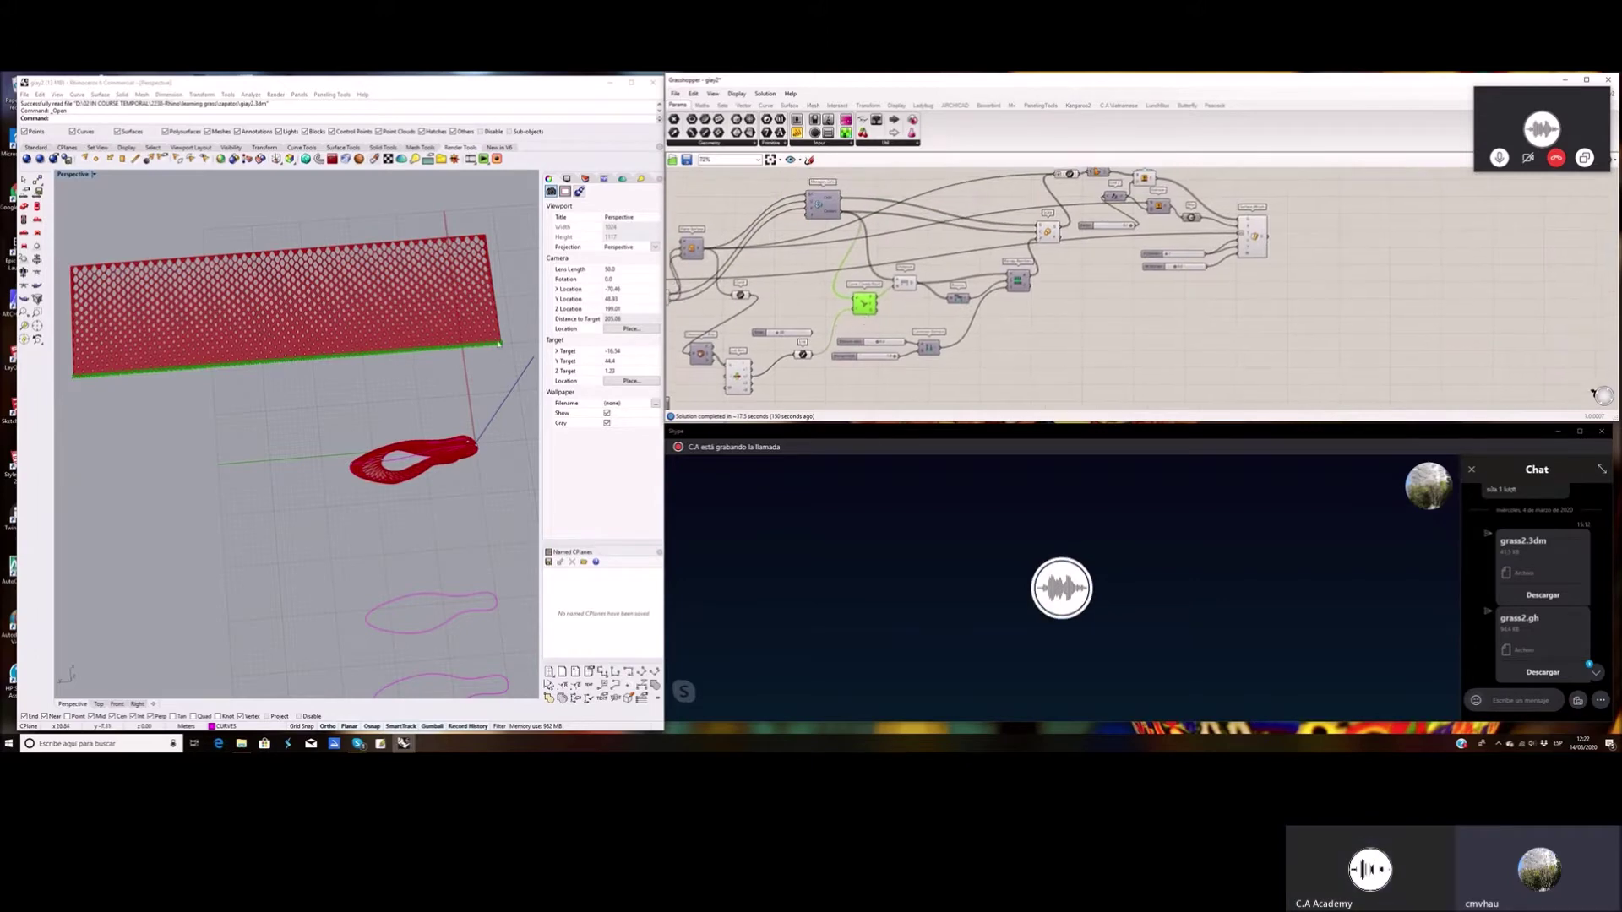
{"action": "scroll", "coordinate": [500, 347], "scroll_direction": "up", "scroll_amount": 3}
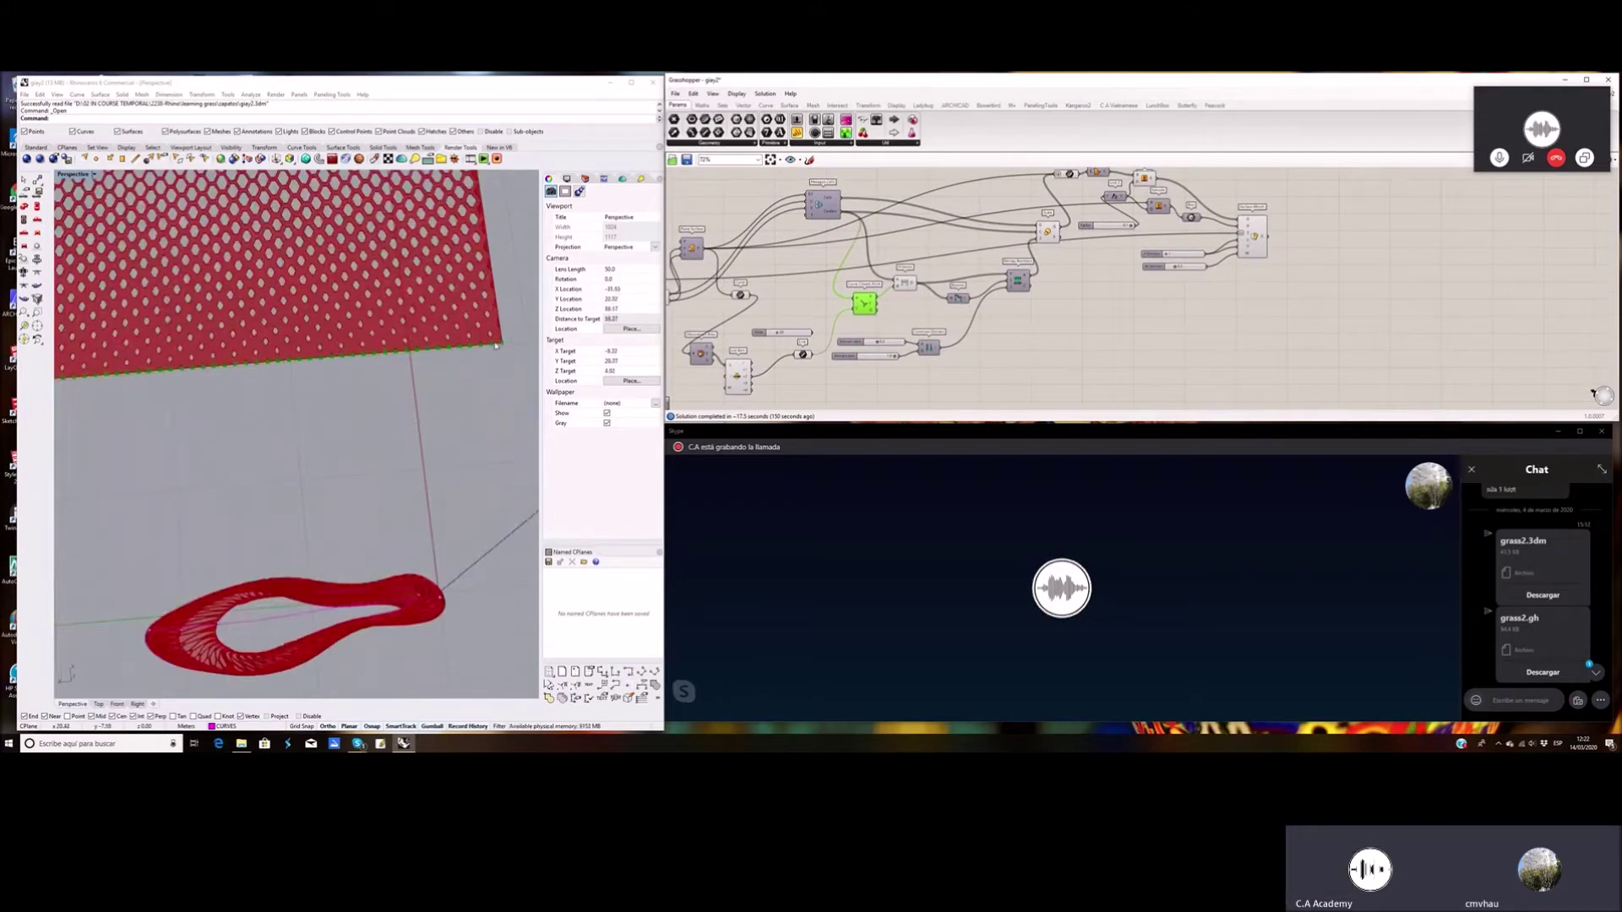
{"action": "scroll", "coordinate": [495, 355], "scroll_direction": "up", "scroll_amount": 2}
{"action": "right_click_drag", "start_coordinate": [496, 355], "coordinate": [454, 369]}
{"action": "scroll", "coordinate": [913, 278], "scroll_direction": "up", "scroll_amount": 3}
{"action": "left_click", "coordinate": [910, 286]}
{"action": "scroll", "coordinate": [942, 325], "scroll_direction": "down", "scroll_amount": 4}
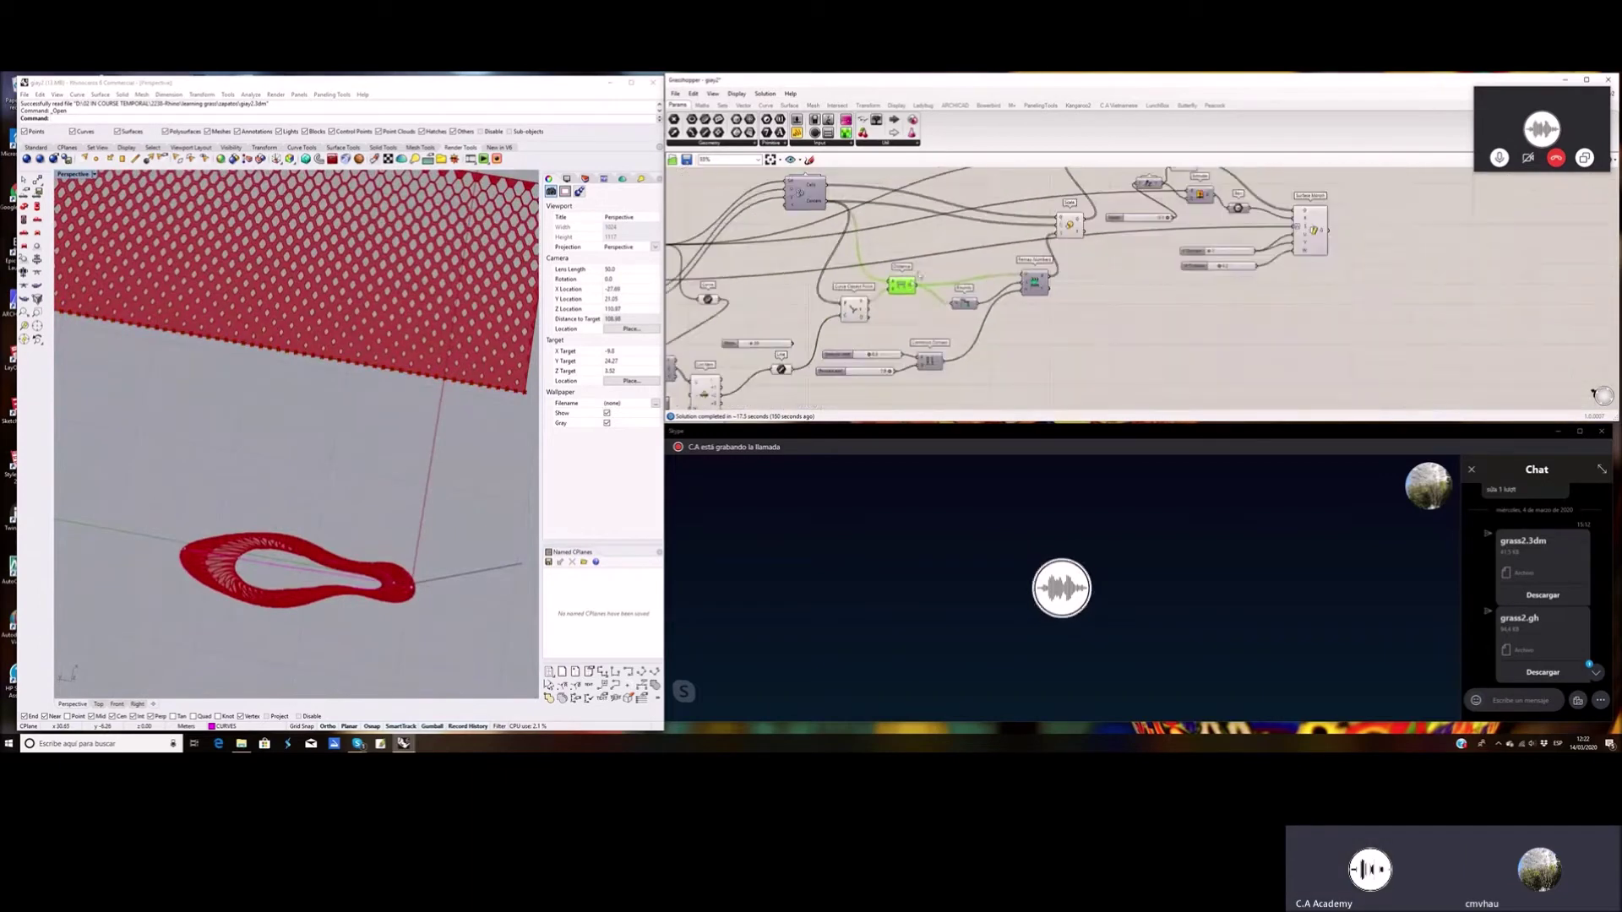
{"action": "scroll", "coordinate": [913, 295], "scroll_direction": "up", "scroll_amount": 1}
Examine the Hexagon Cells component and trace its Centers output to Curve Closest Point and Distance
{"action": "left_click", "coordinate": [797, 196]}
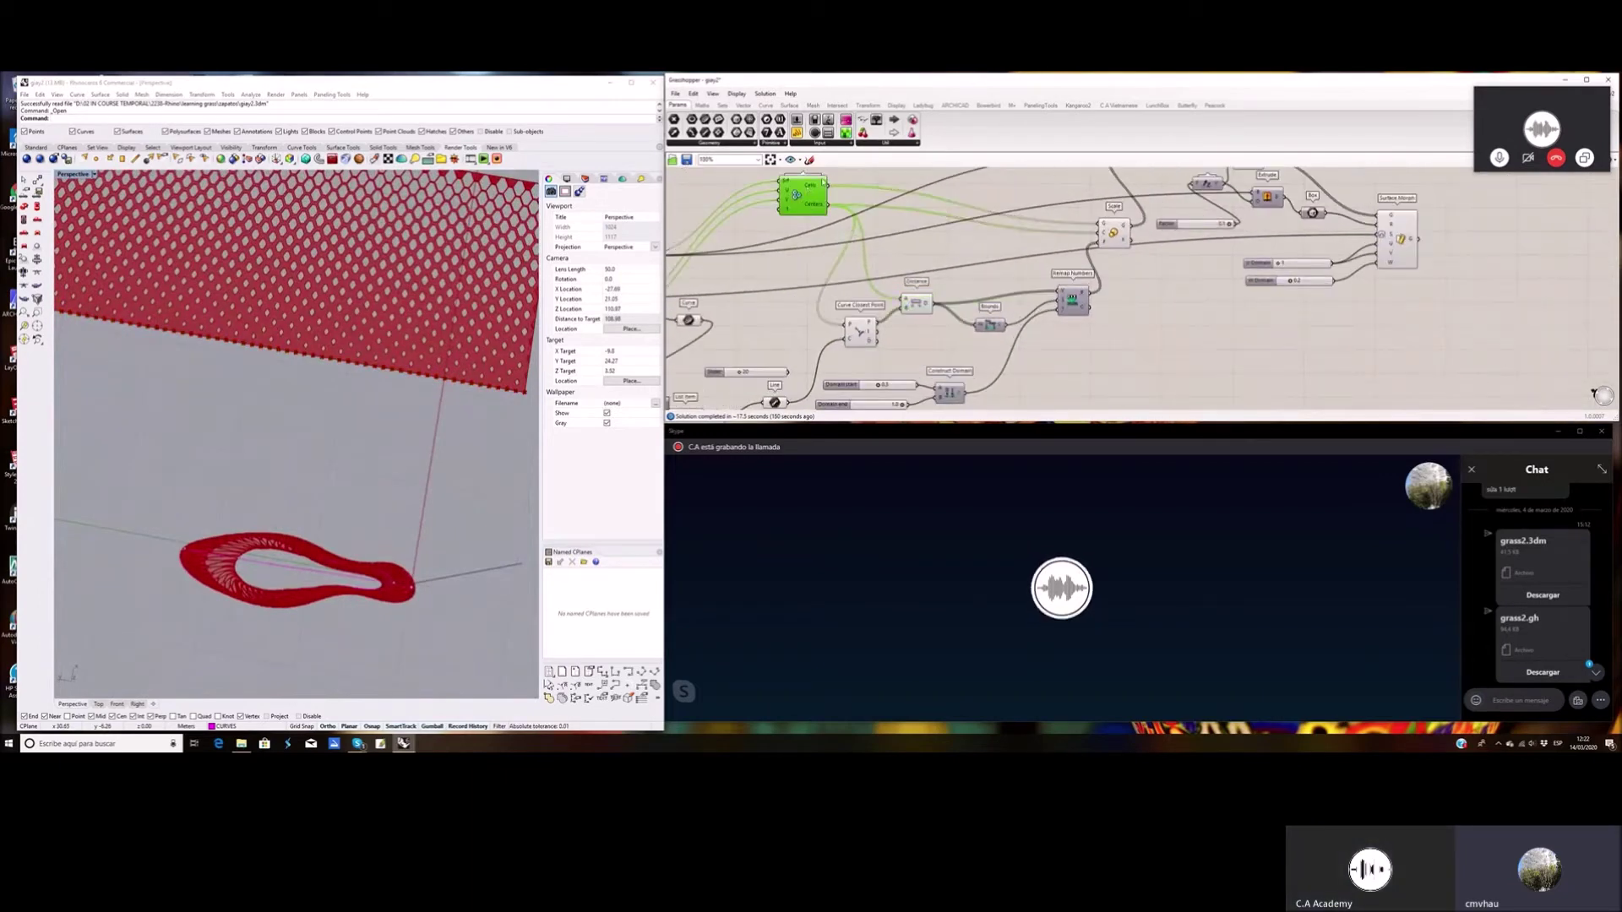
{"action": "right_click_drag", "start_coordinate": [822, 181], "coordinate": [898, 276]}
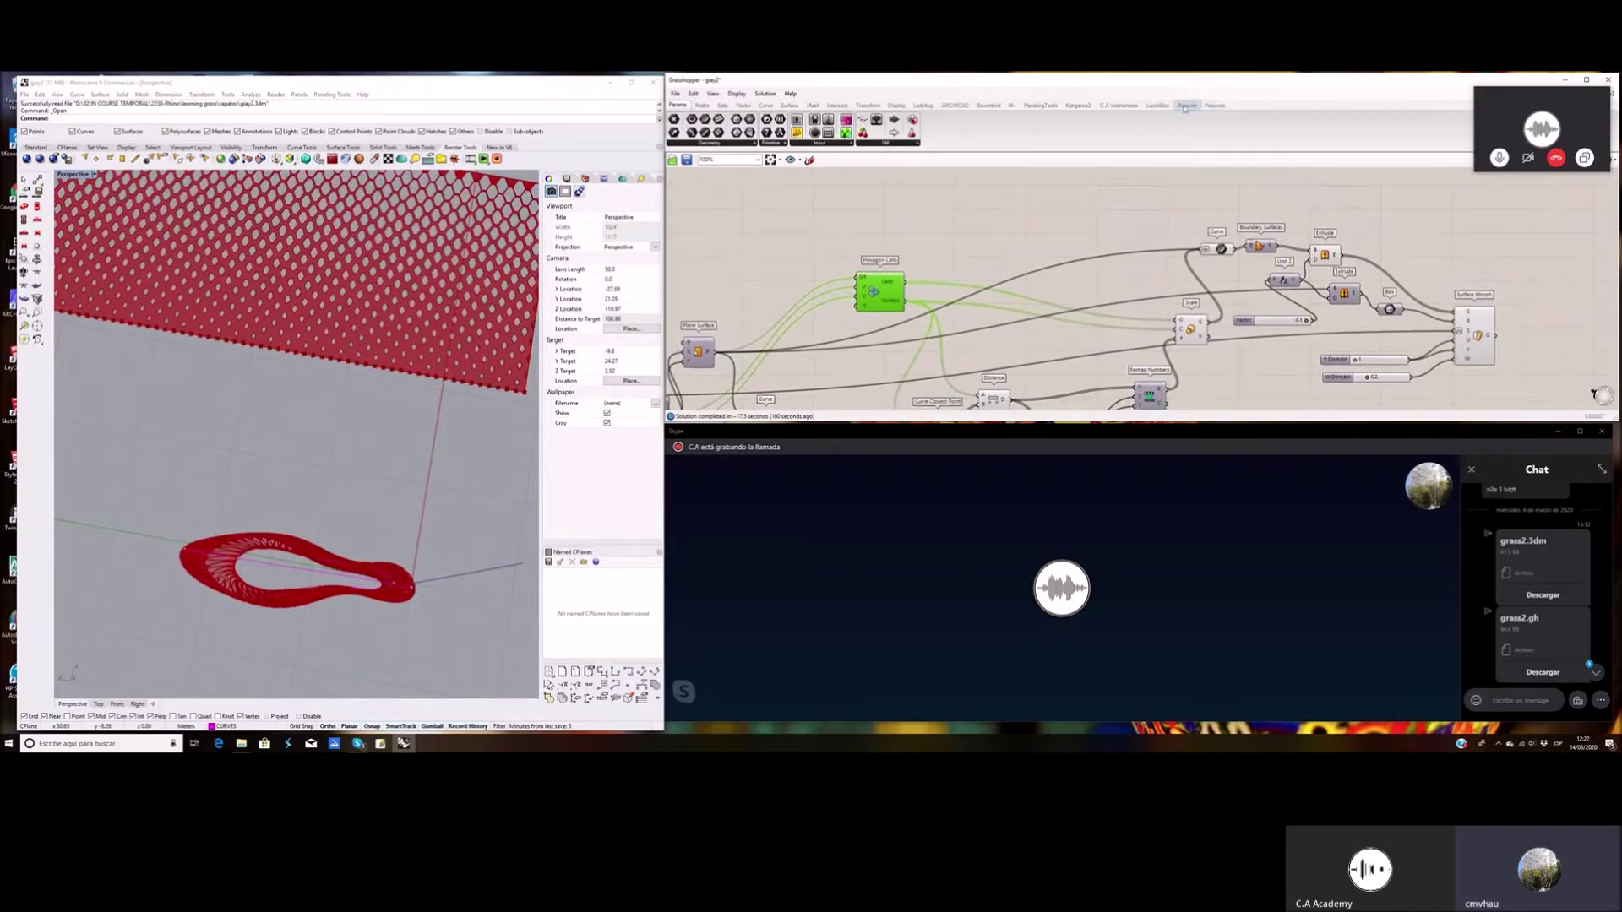
{"action": "scroll", "coordinate": [885, 288], "scroll_direction": "up", "scroll_amount": 2}
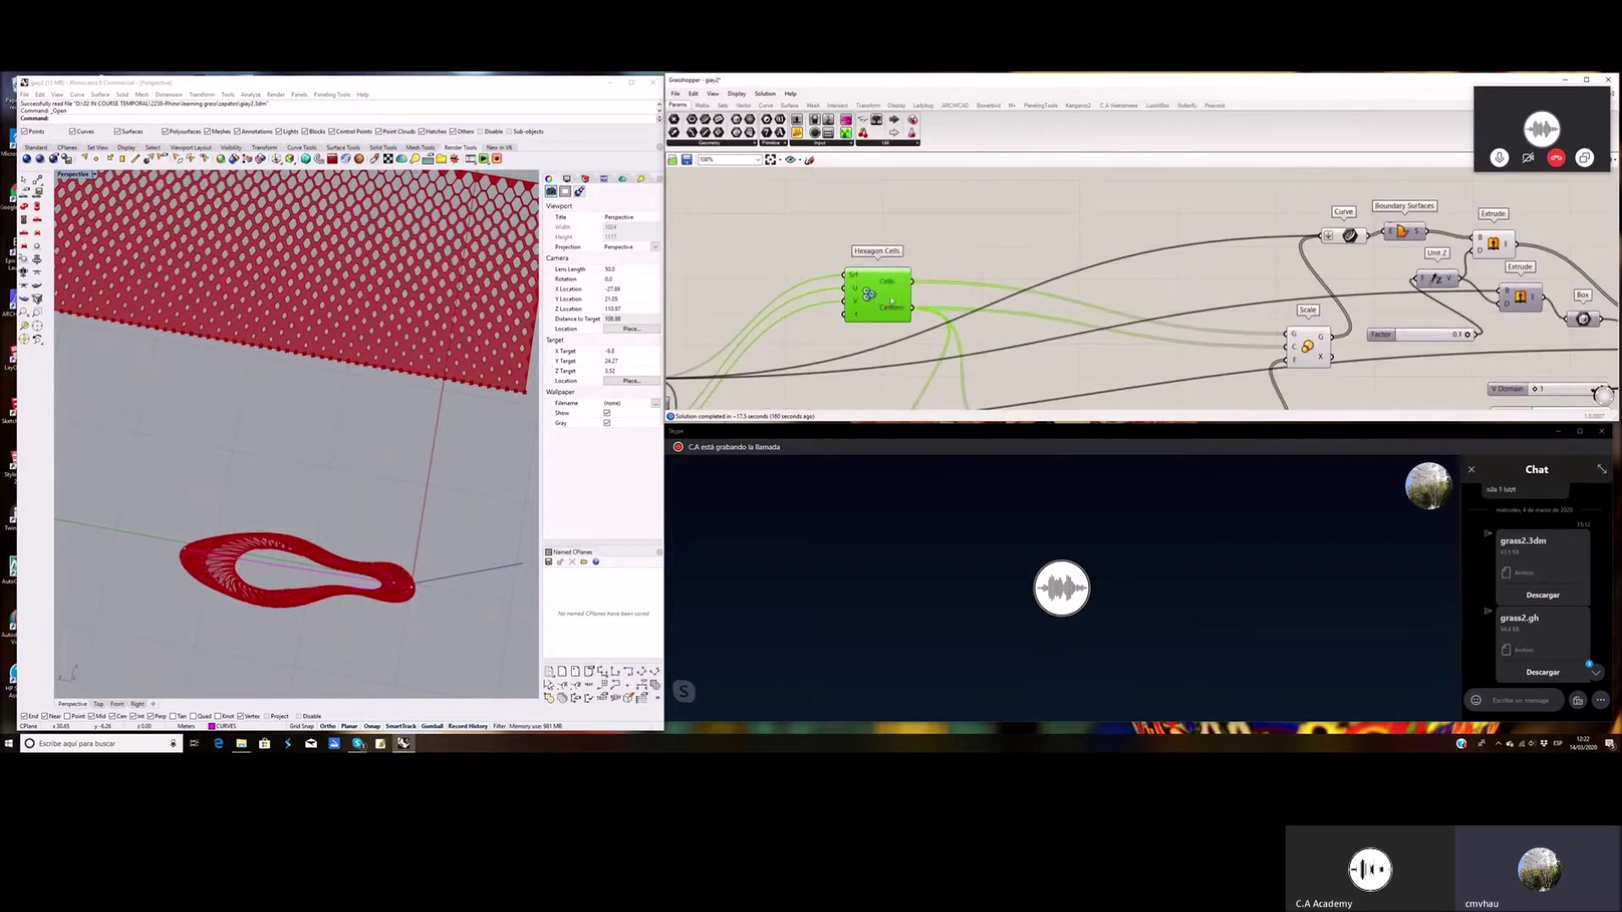
{"action": "scroll", "coordinate": [891, 301], "scroll_direction": "down", "scroll_amount": 2}
{"action": "scroll", "coordinate": [892, 302], "scroll_direction": "down", "scroll_amount": 1}
{"action": "right_click_drag", "start_coordinate": [913, 315], "coordinate": [829, 228]}
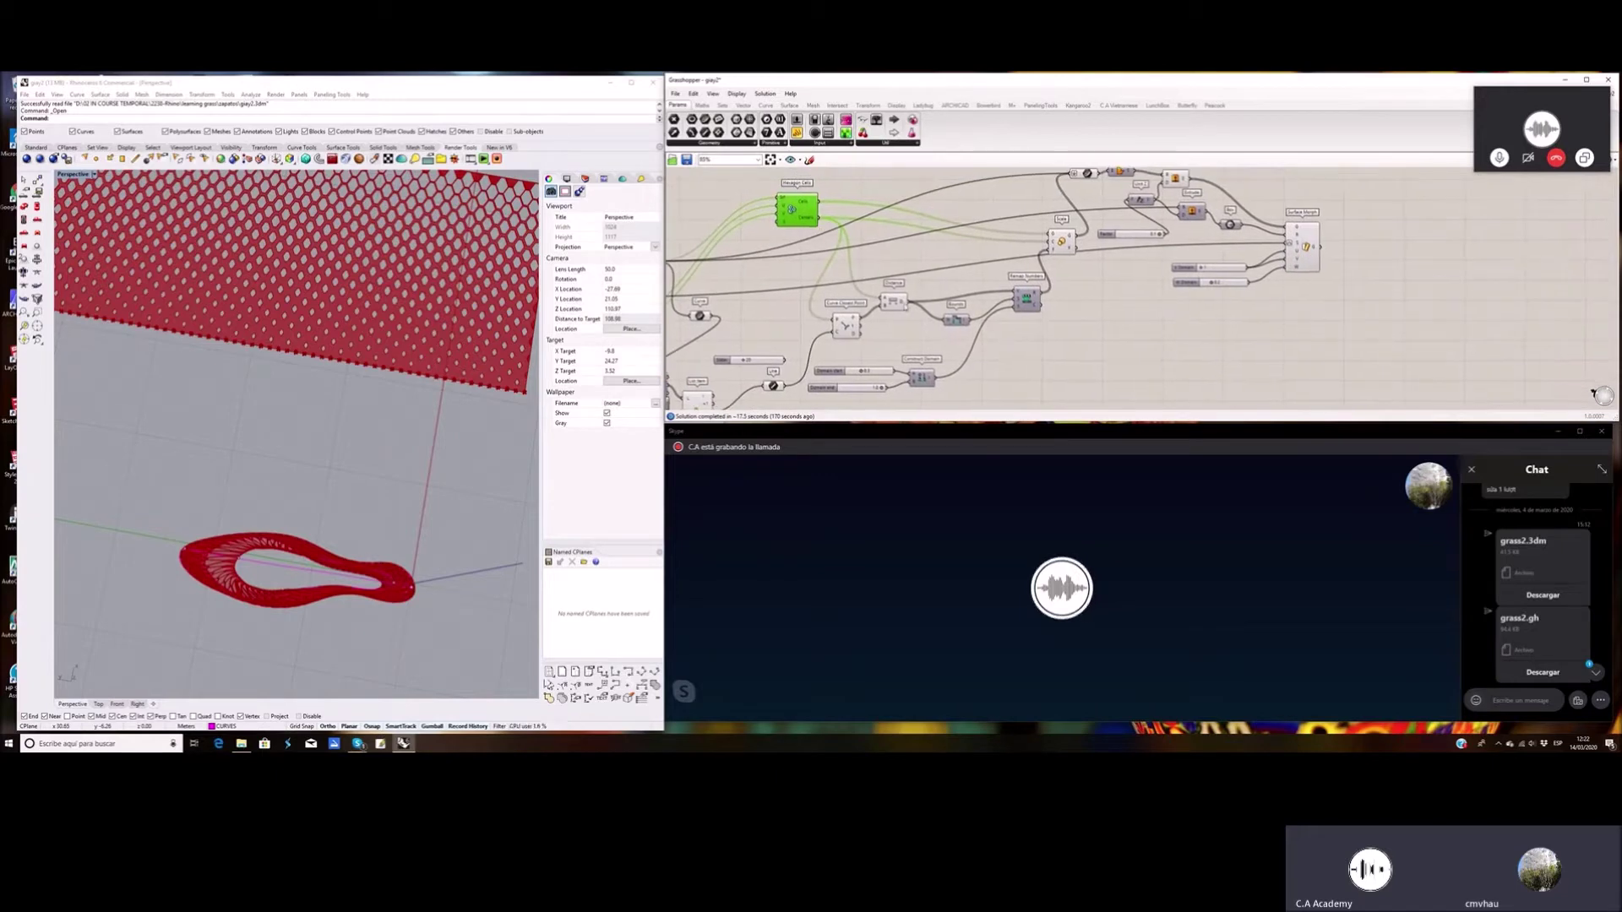
{"action": "scroll", "coordinate": [901, 311], "scroll_direction": "up", "scroll_amount": 2}
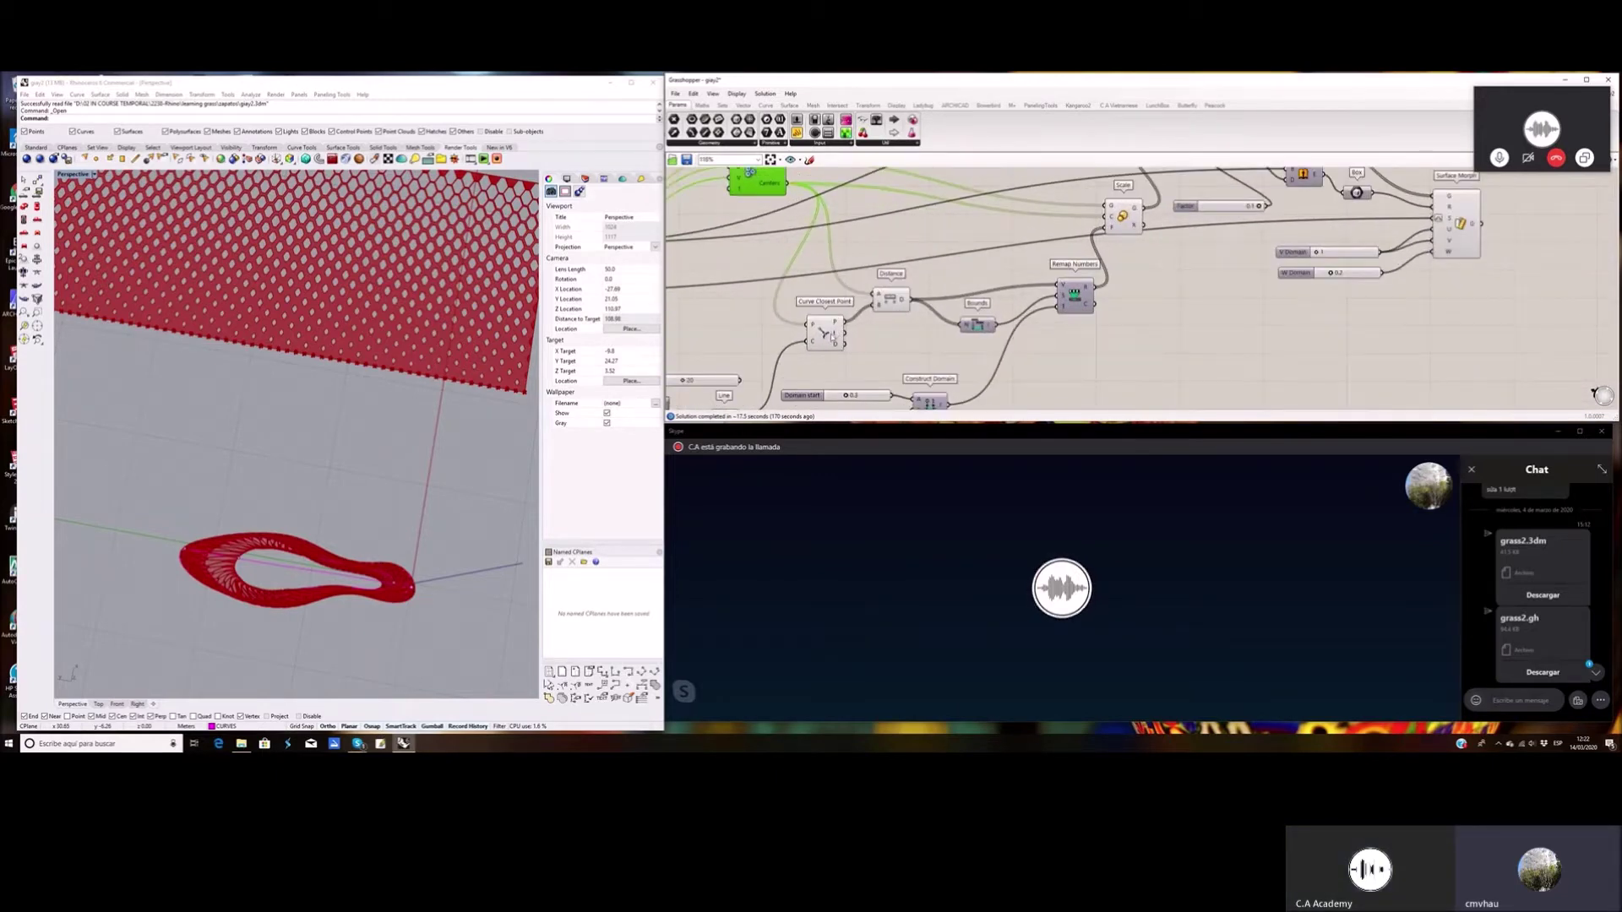
{"action": "scroll", "coordinate": [833, 335], "scroll_direction": "down", "scroll_amount": 1}
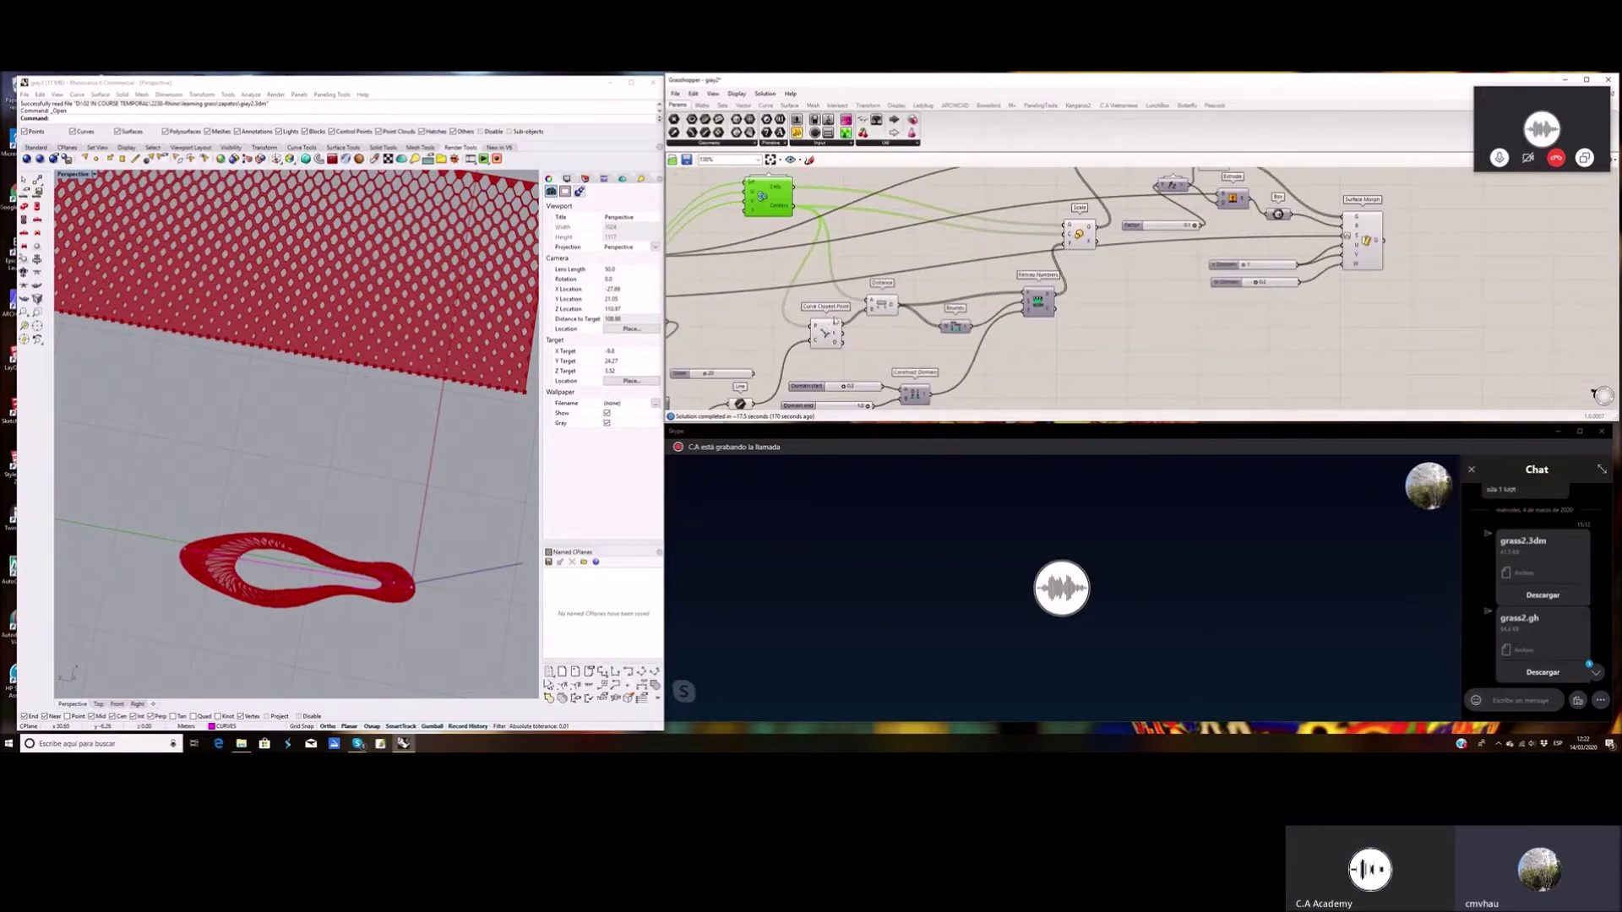
{"action": "scroll", "coordinate": [885, 315], "scroll_direction": "down", "scroll_amount": 1}
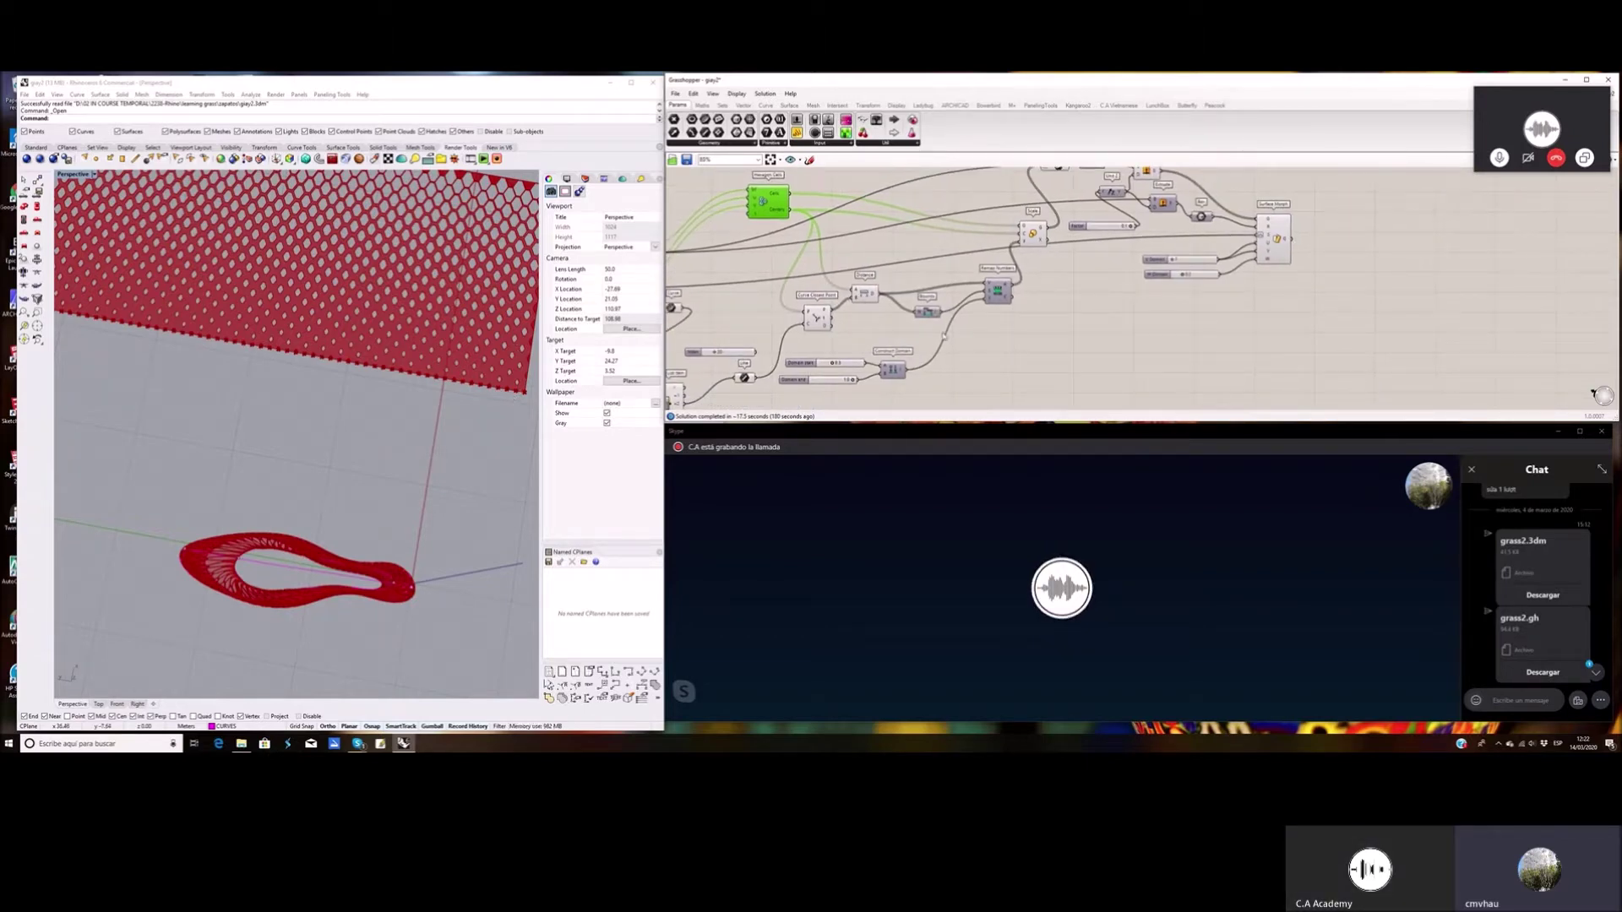
{"action": "scroll", "coordinate": [944, 336], "scroll_direction": "up", "scroll_amount": 1}
Examine the Distance component and the Curve Closest Point component that supplies its second point
{"action": "left_click", "coordinate": [818, 260]}
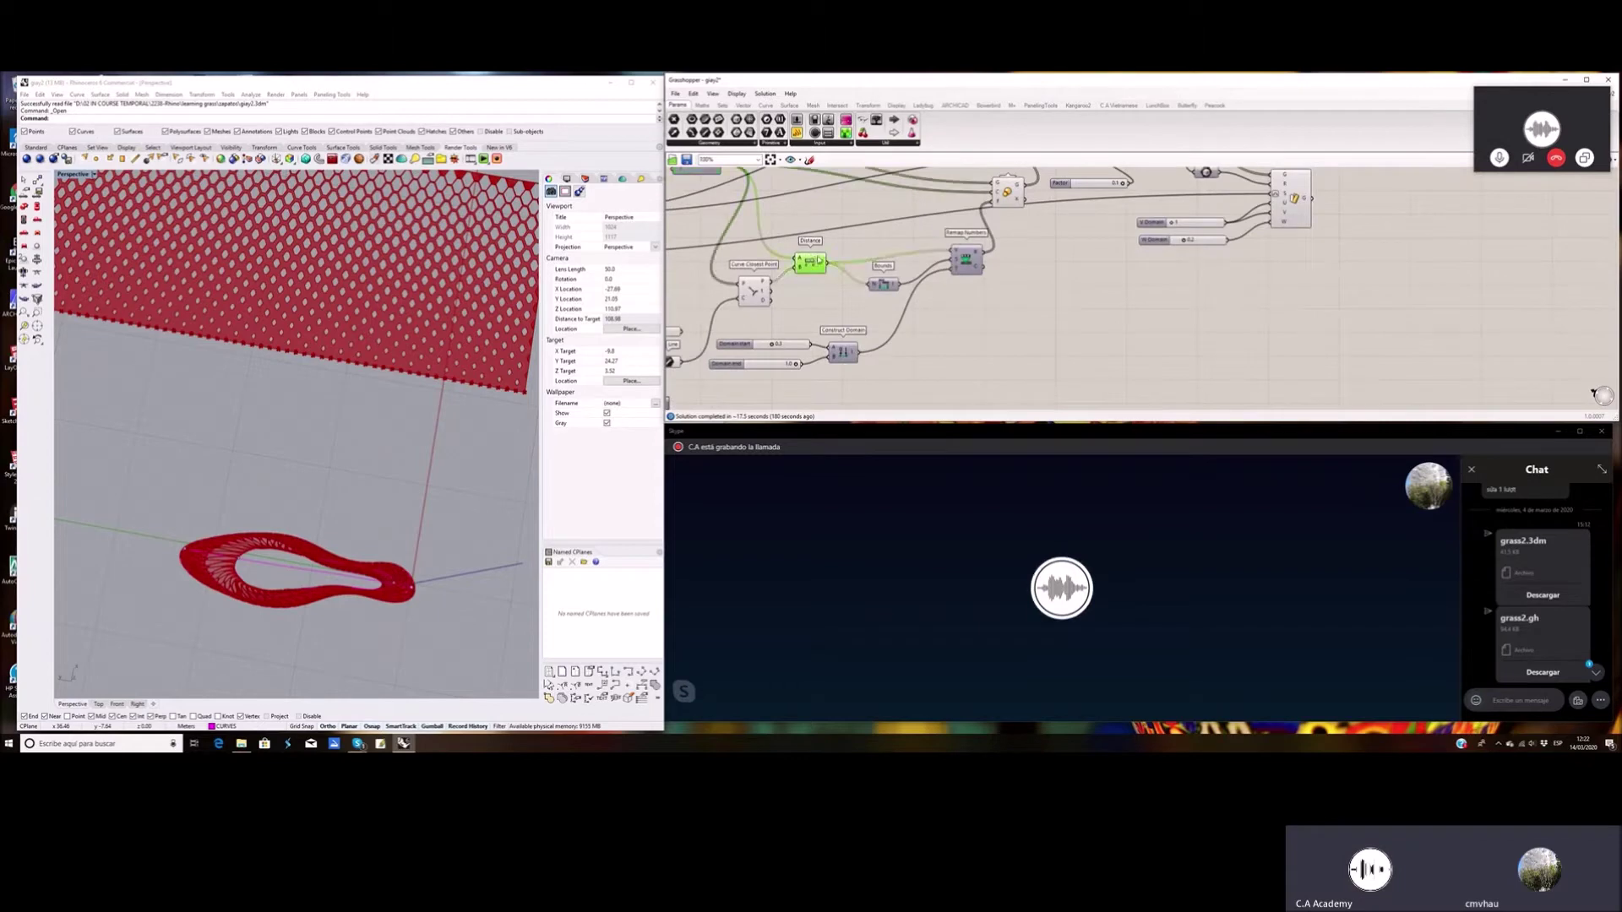
{"action": "scroll", "coordinate": [821, 300], "scroll_direction": "down", "scroll_amount": 4}
{"action": "right_click_drag", "start_coordinate": [729, 294], "coordinate": [938, 305]}
{"action": "scroll", "coordinate": [893, 270], "scroll_direction": "up", "scroll_amount": 4}
{"action": "left_click", "coordinate": [1017, 305]}
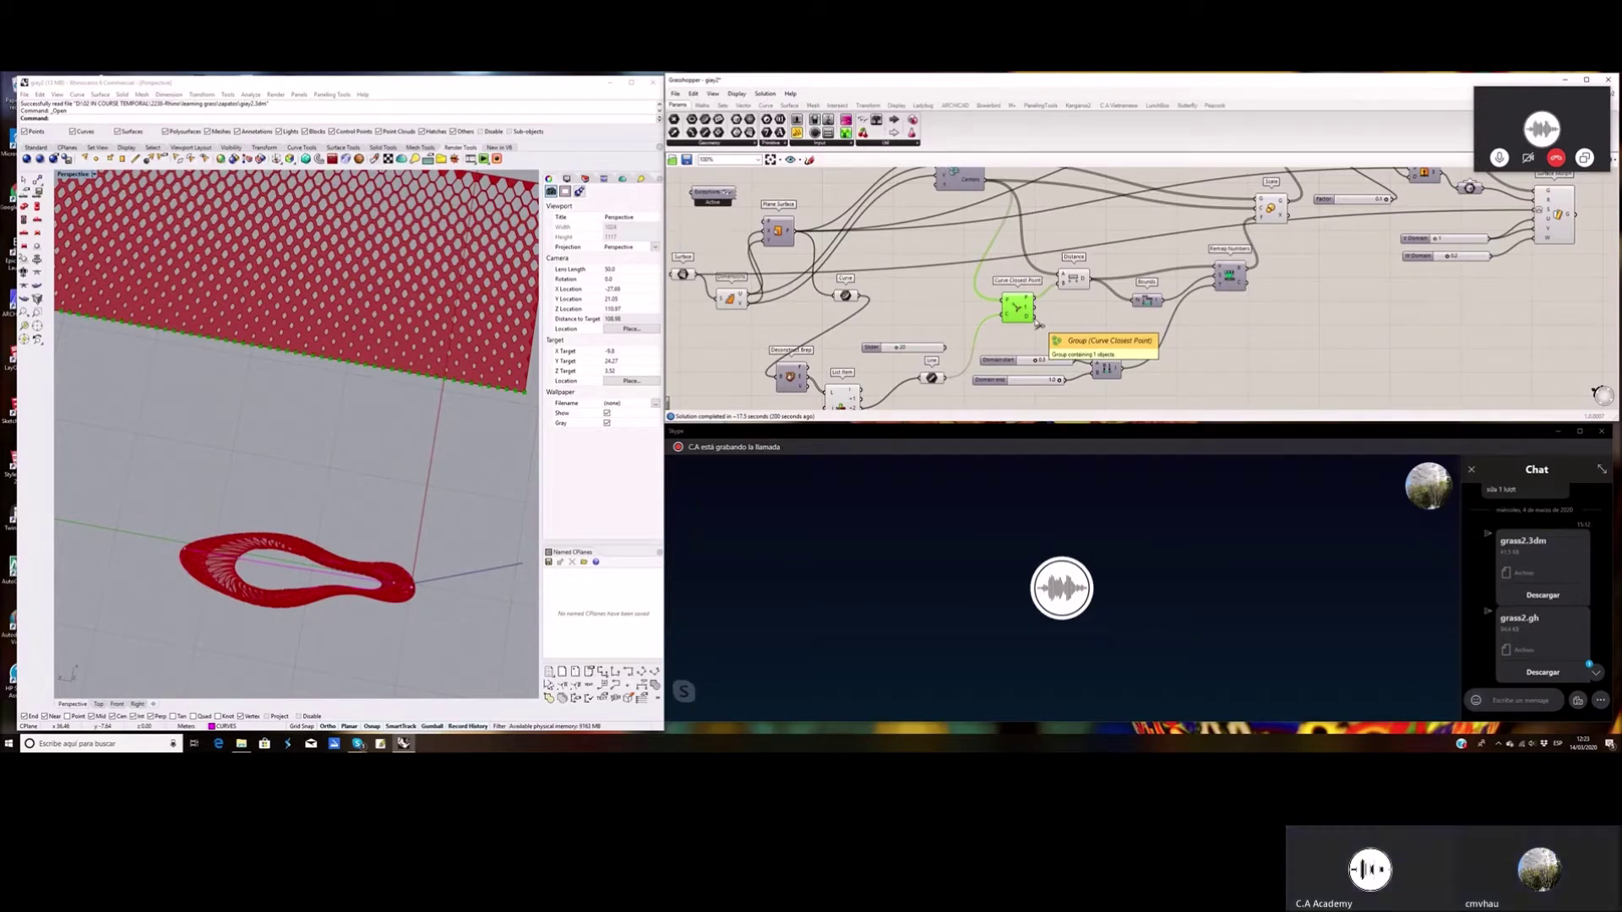
{"action": "right_click_drag", "start_coordinate": [1045, 316], "coordinate": [995, 301]}
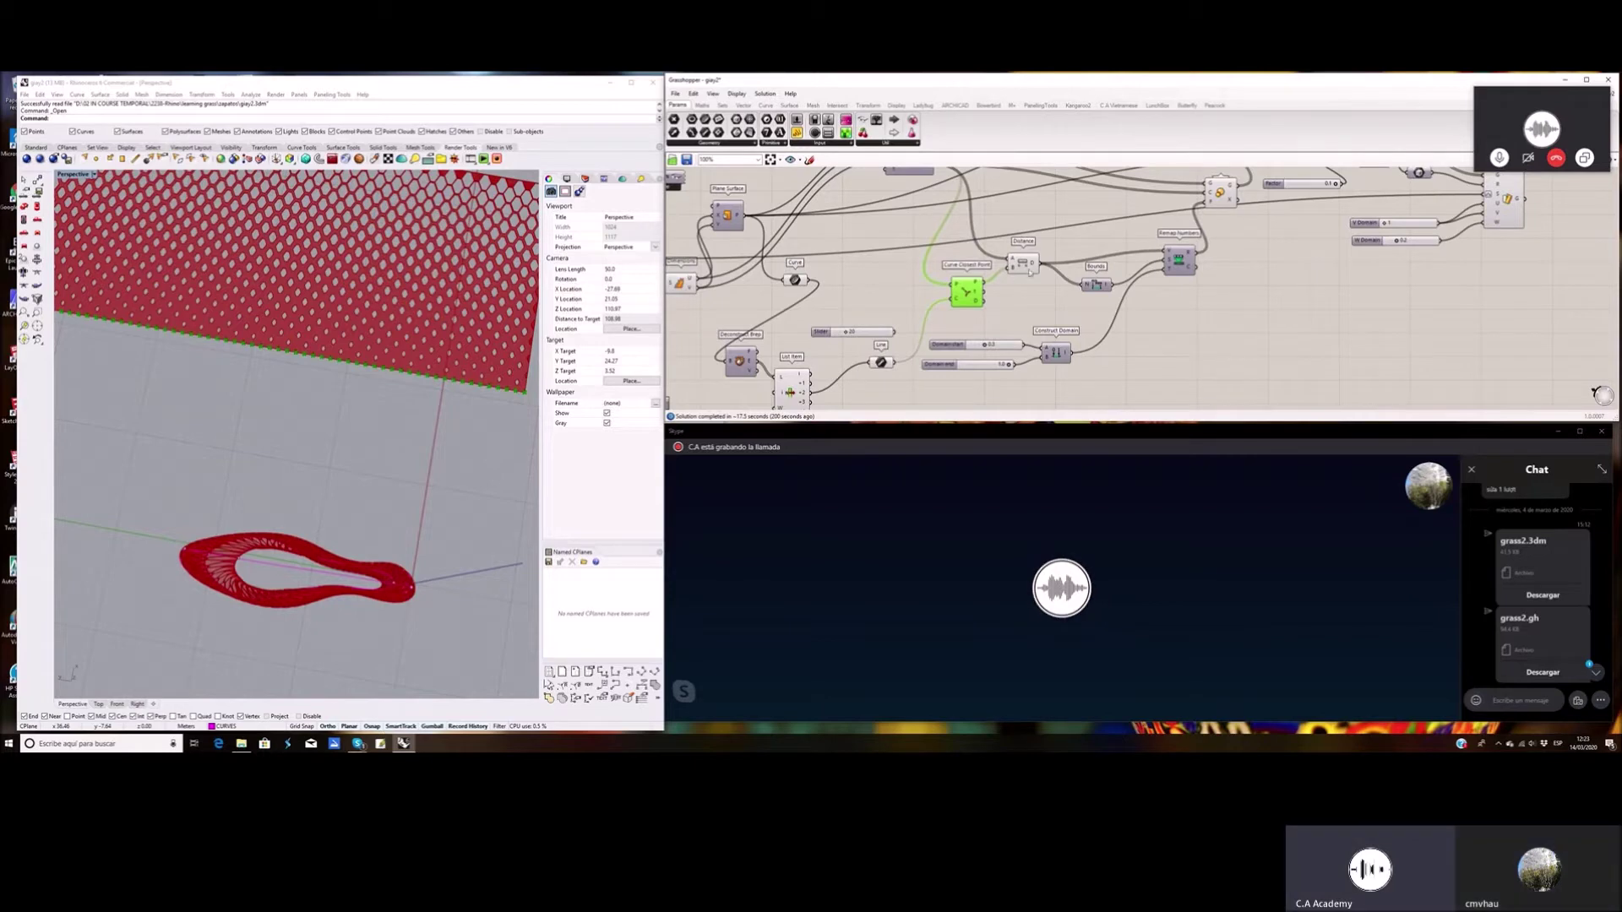
{"action": "scroll", "coordinate": [1006, 300], "scroll_direction": "down", "scroll_amount": 1}
Move the Curve Closest Point component slightly away from the Distance component
{"action": "left_click", "coordinate": [998, 309]}
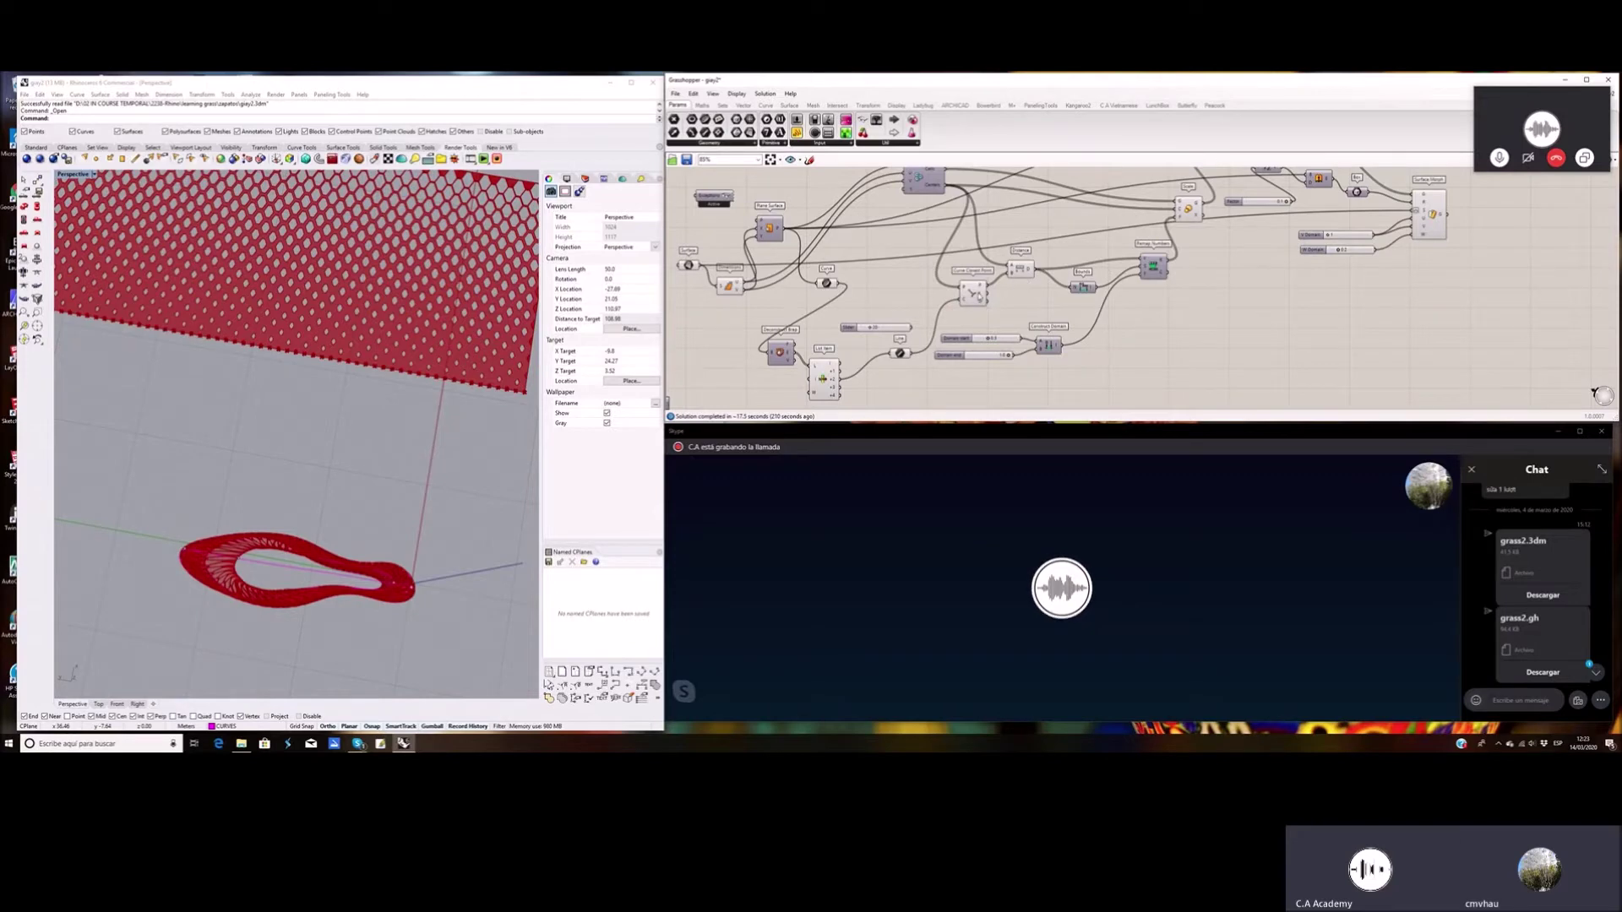
{"action": "left_click_drag", "start_coordinate": [971, 288], "coordinate": [961, 278]}
{"action": "left_click", "coordinate": [889, 181]}
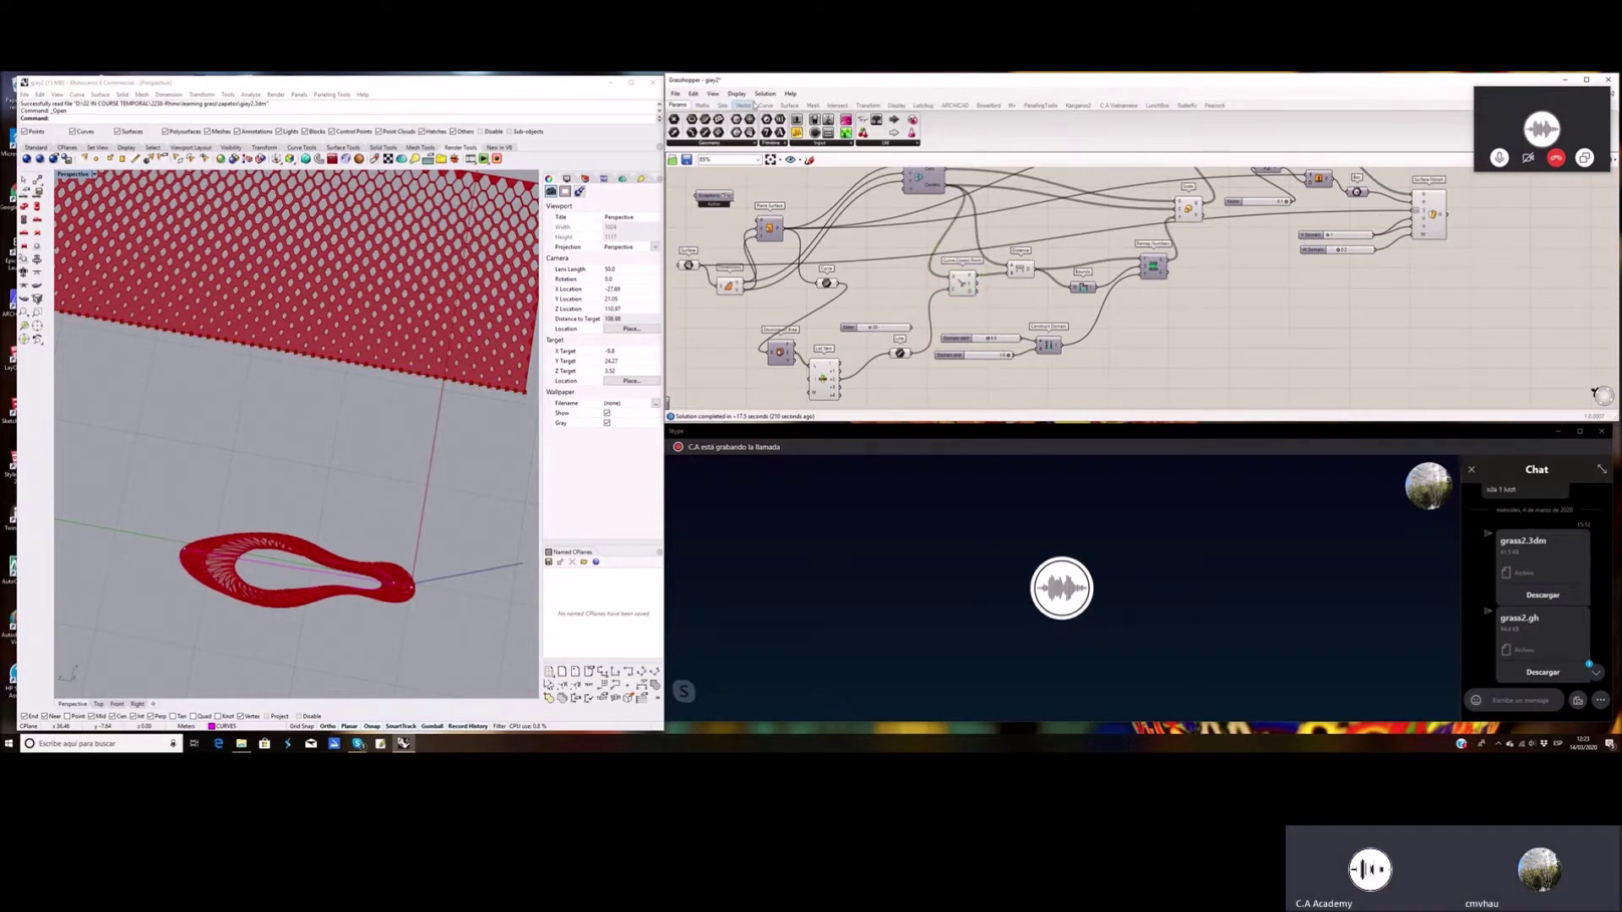
Turn on Draw Full Names so every component shows complete input and output names
{"action": "left_click", "coordinate": [897, 106]}
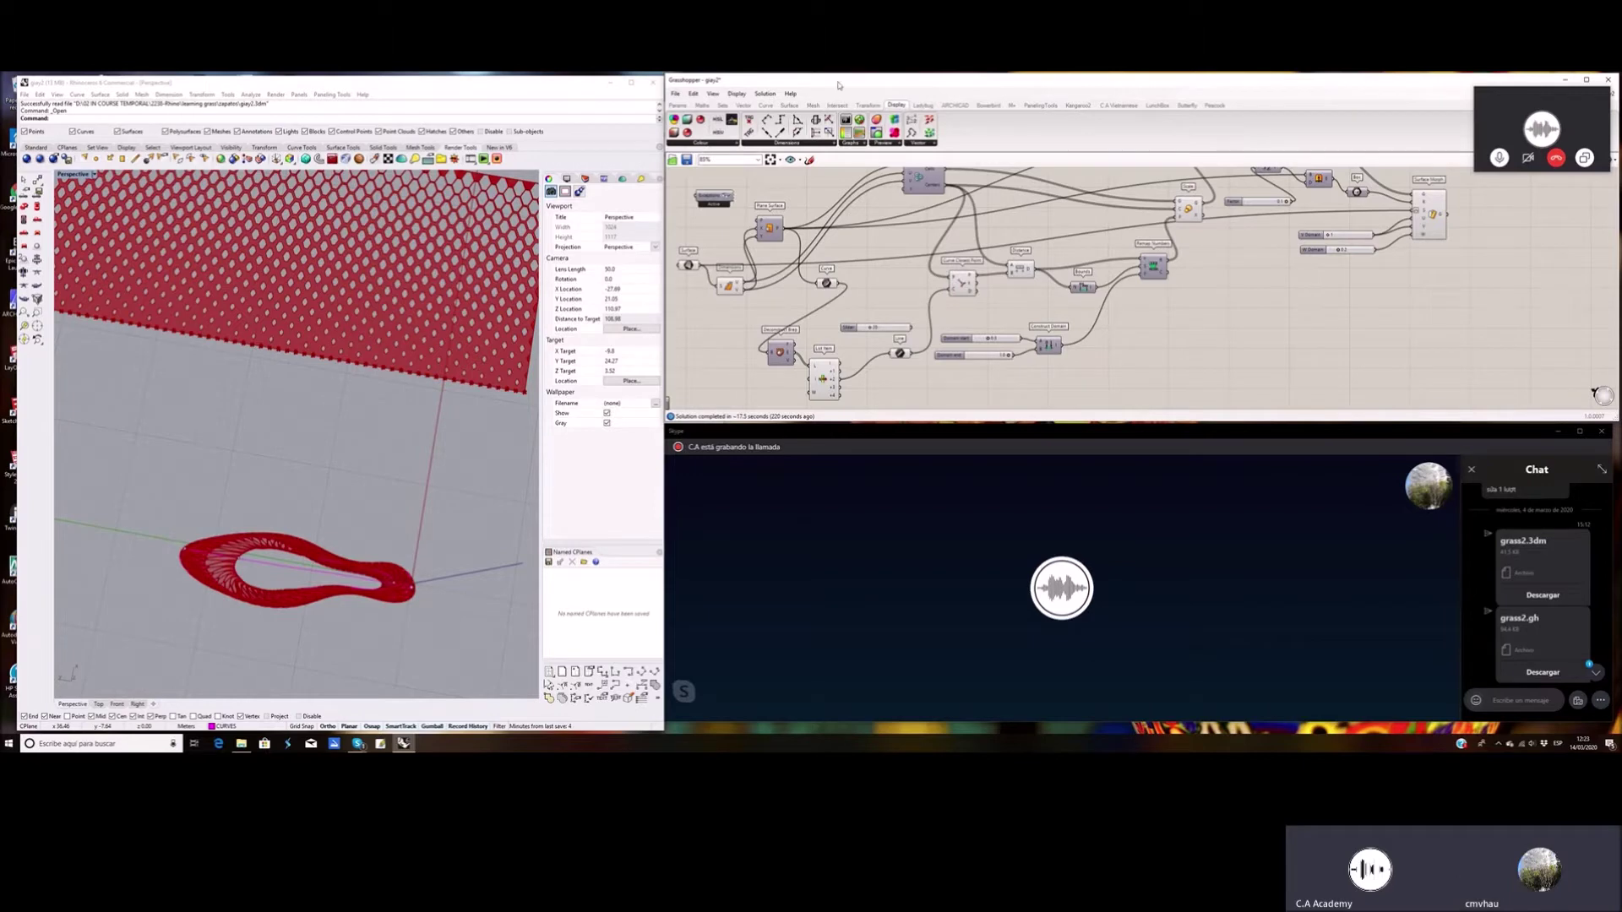
{"action": "left_click", "coordinate": [740, 93]}
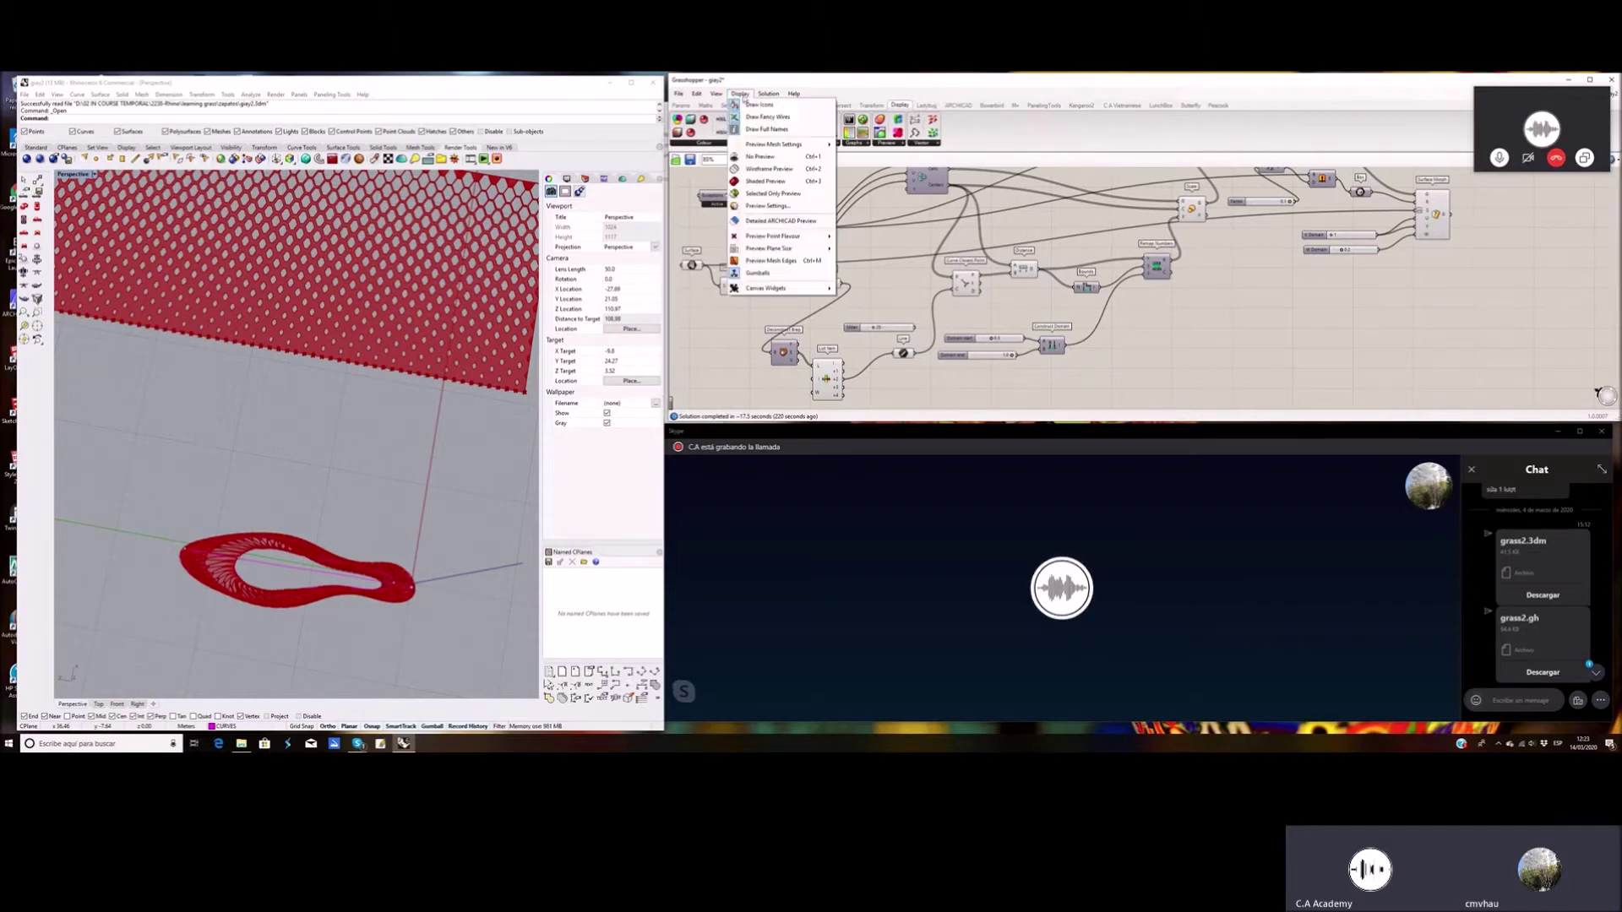
{"action": "left_click", "coordinate": [777, 130]}
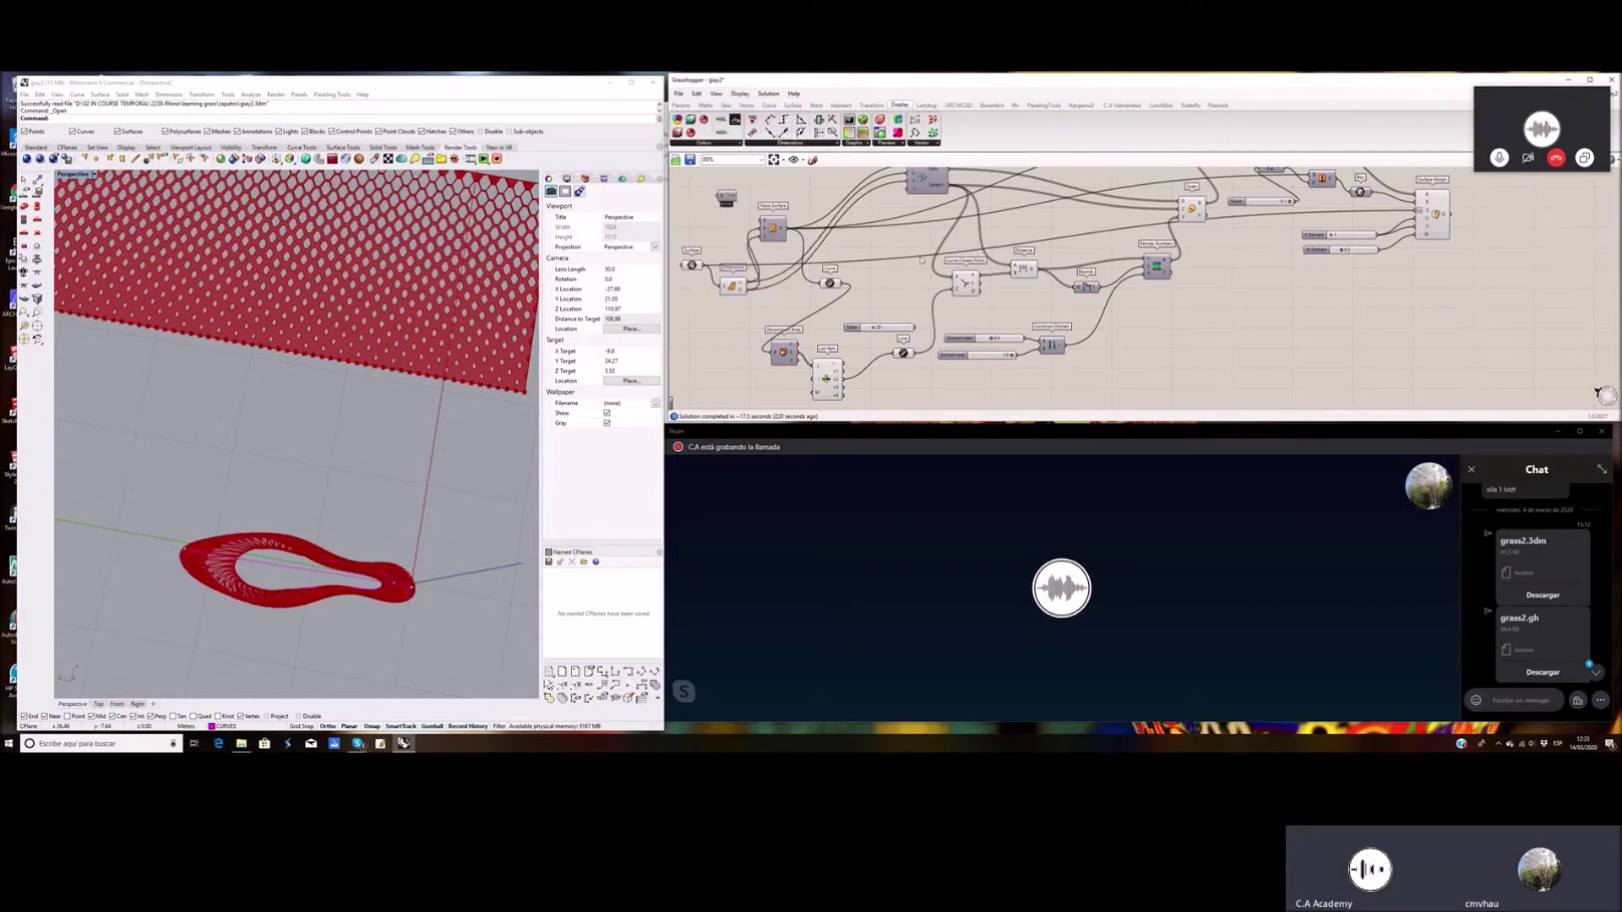
{"action": "scroll", "coordinate": [921, 258], "scroll_direction": "up", "scroll_amount": 2}
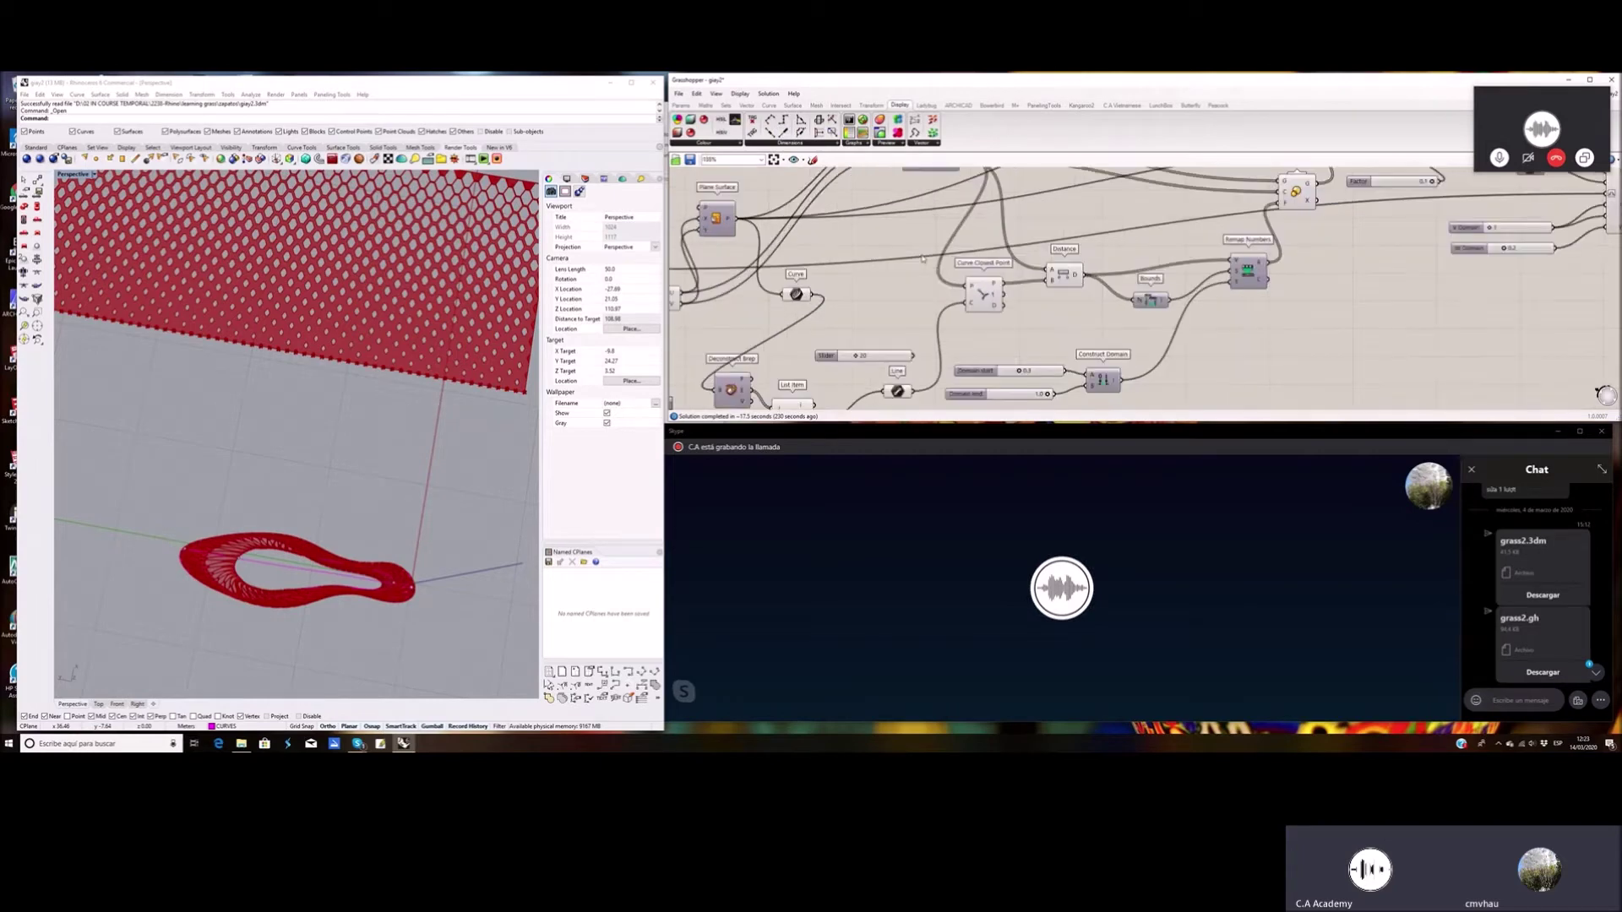
{"action": "scroll", "coordinate": [922, 259], "scroll_direction": "up", "scroll_amount": 2}
{"action": "left_click", "coordinate": [740, 93]}
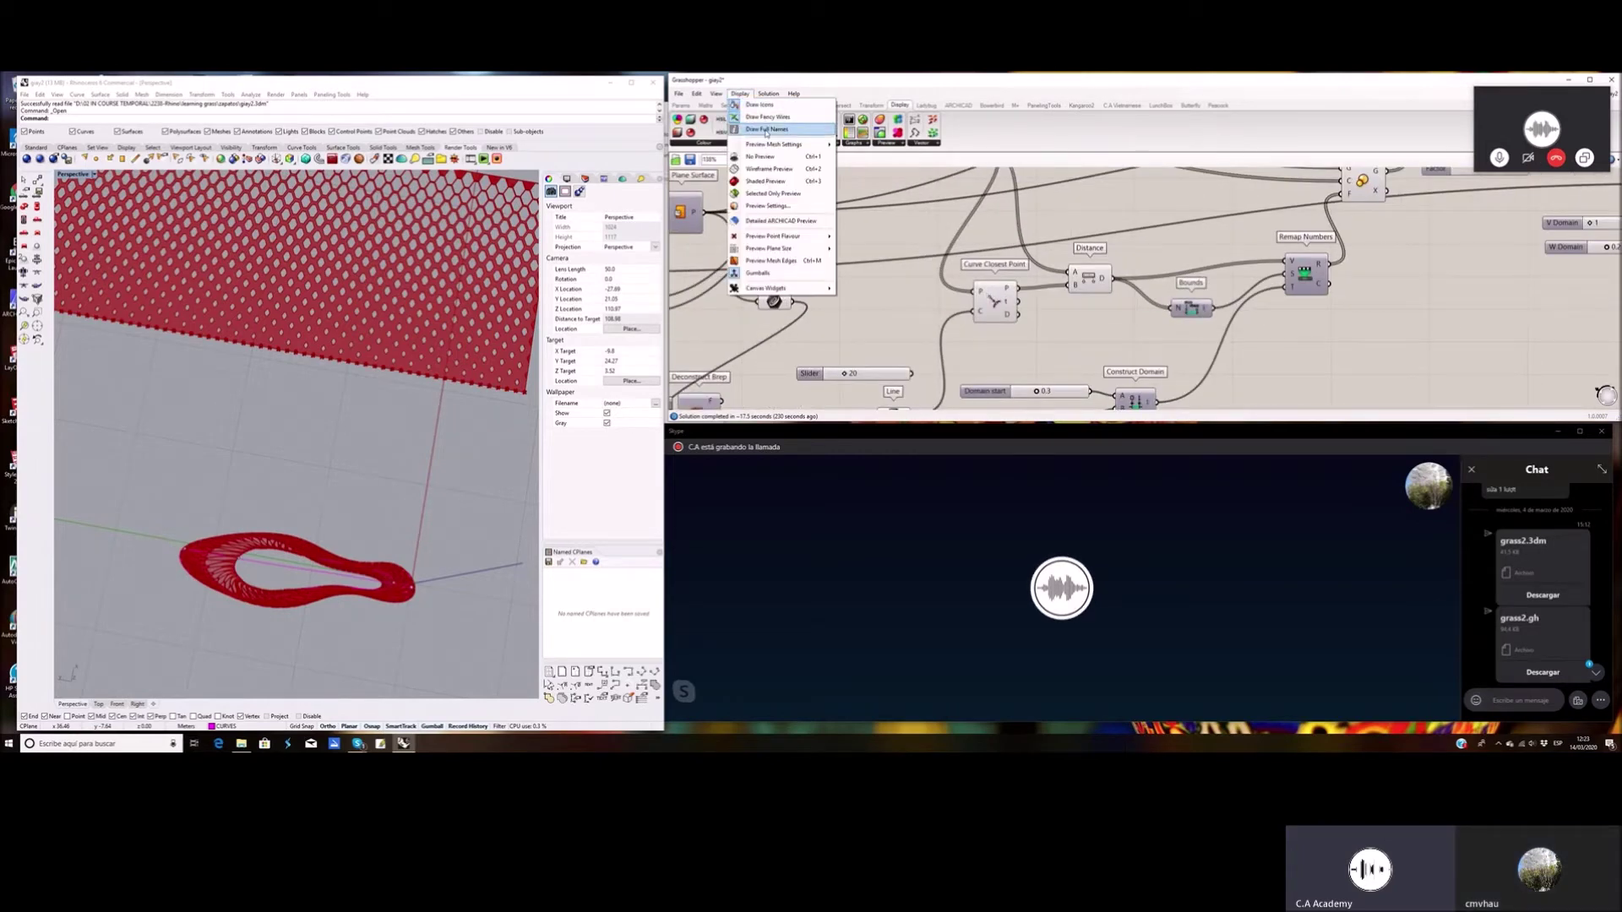
{"action": "left_click", "coordinate": [769, 130]}
Reposition the Curve Closest Point, Remap Numbers and Bounds components to leave clear gaps between them
{"action": "scroll", "coordinate": [921, 256], "scroll_direction": "down", "scroll_amount": 2}
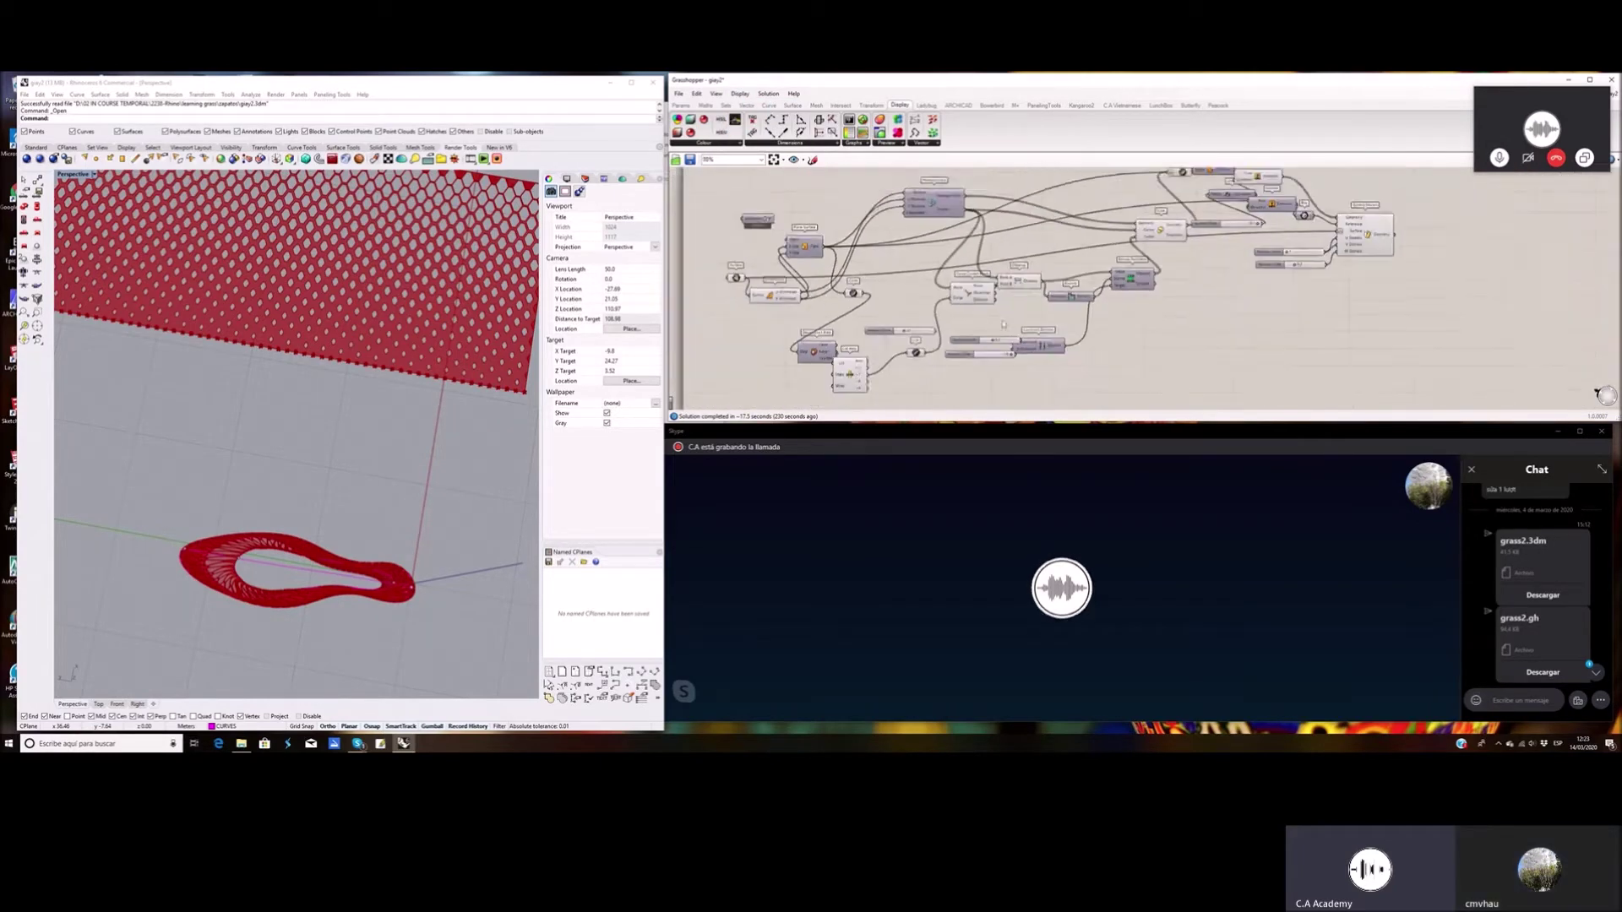
{"action": "left_click_drag", "start_coordinate": [923, 258], "coordinate": [897, 268]}
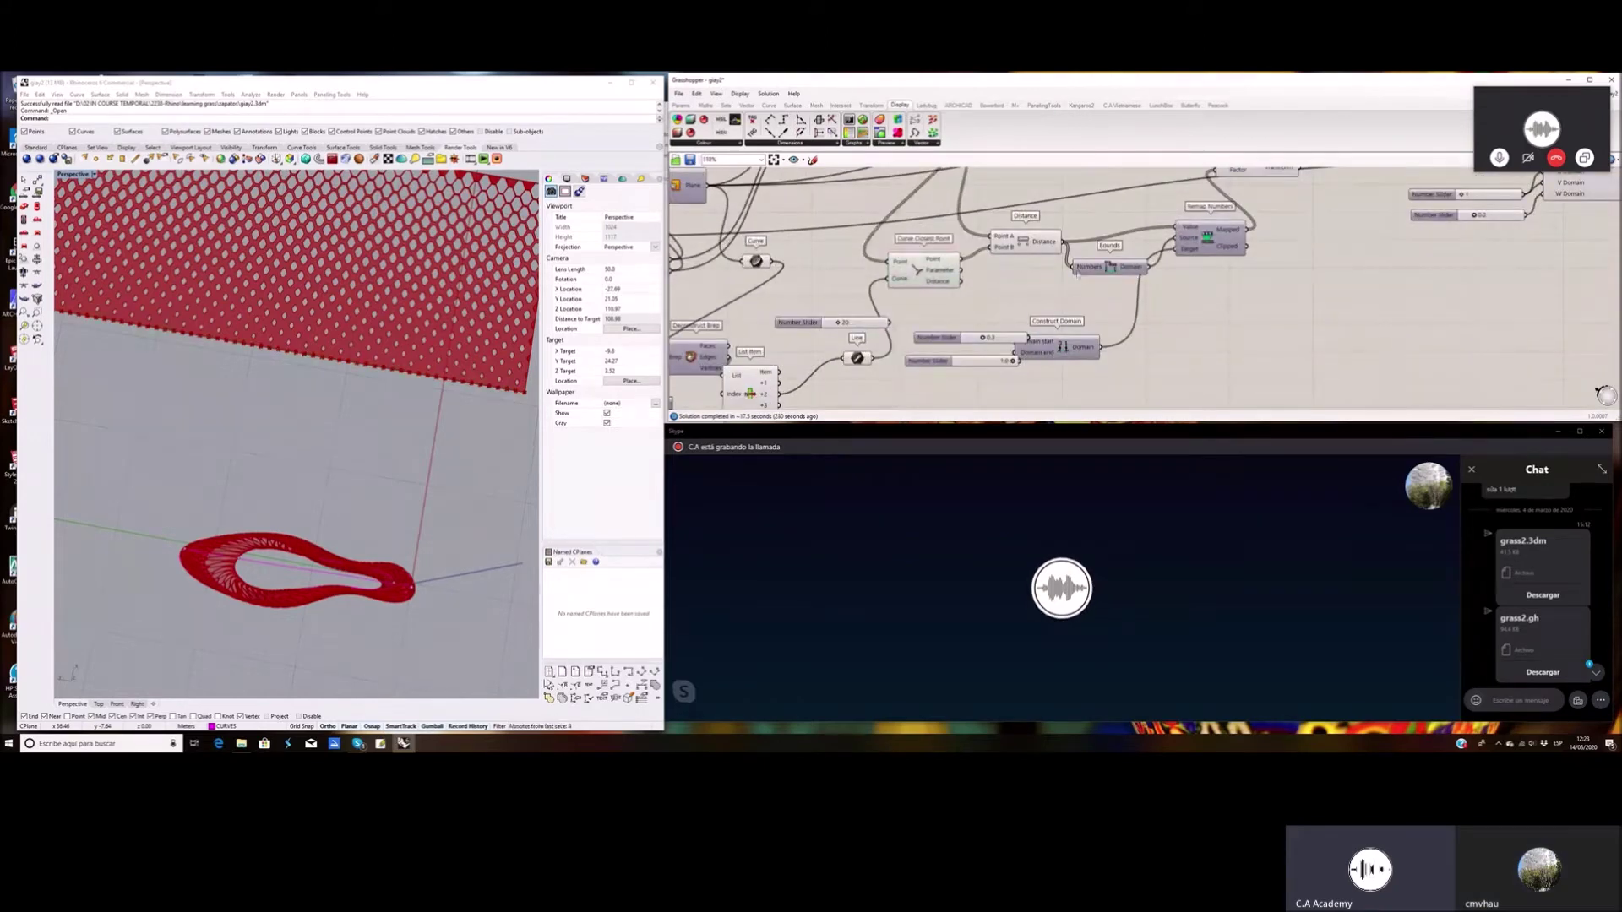
{"action": "scroll", "coordinate": [1068, 271], "scroll_direction": "down", "scroll_amount": 1}
{"action": "scroll", "coordinate": [1067, 270], "scroll_direction": "down", "scroll_amount": 1}
{"action": "right_click_drag", "start_coordinate": [1158, 289], "coordinate": [1082, 262]}
{"action": "left_click_drag", "start_coordinate": [1108, 228], "coordinate": [1157, 239]}
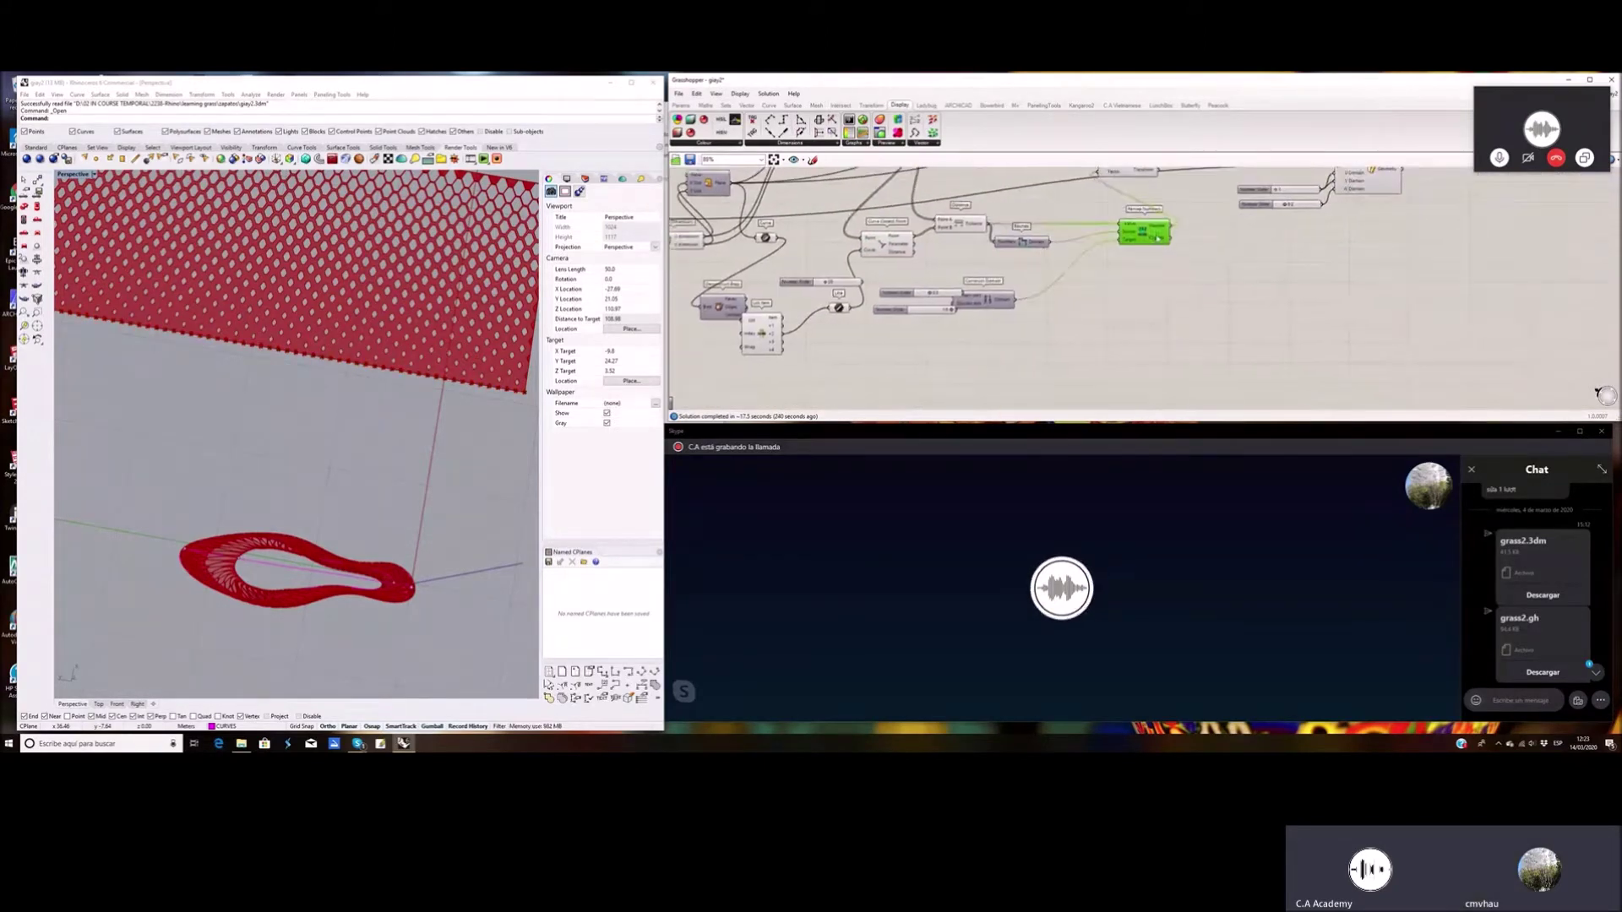
{"action": "left_click_drag", "start_coordinate": [1035, 246], "coordinate": [1054, 253]}
{"action": "scroll", "coordinate": [985, 218], "scroll_direction": "up", "scroll_amount": 2}
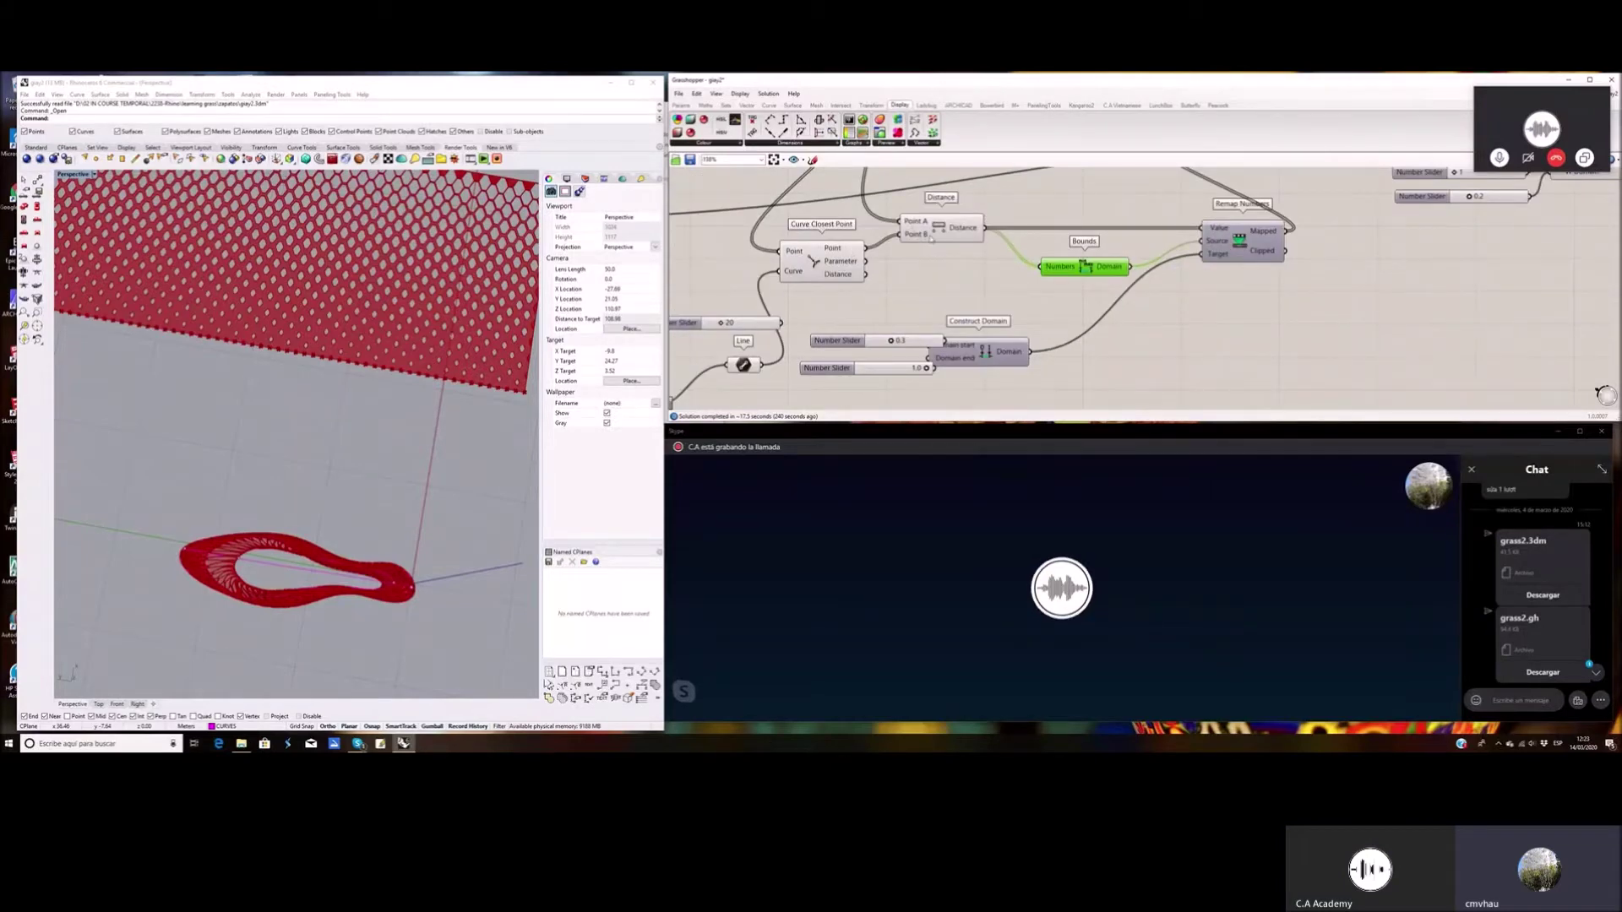
Shift the Distance component toward Bounds and adjust the placement of the Scale and Remap Numbers components
{"action": "left_click_drag", "start_coordinate": [933, 237], "coordinate": [949, 237]}
{"action": "scroll", "coordinate": [983, 261], "scroll_direction": "down", "scroll_amount": 1}
{"action": "right_click_drag", "start_coordinate": [982, 261], "coordinate": [816, 299]}
{"action": "scroll", "coordinate": [863, 293], "scroll_direction": "down", "scroll_amount": 1}
{"action": "left_click_drag", "start_coordinate": [983, 206], "coordinate": [980, 203]}
{"action": "mouse_move", "coordinate": [1016, 276]}
{"action": "left_mouse_down"}
{"action": "mouse_move", "coordinate": [995, 265]}
{"action": "mouse_move", "coordinate": [1008, 285]}
{"action": "left_mouse_up"}
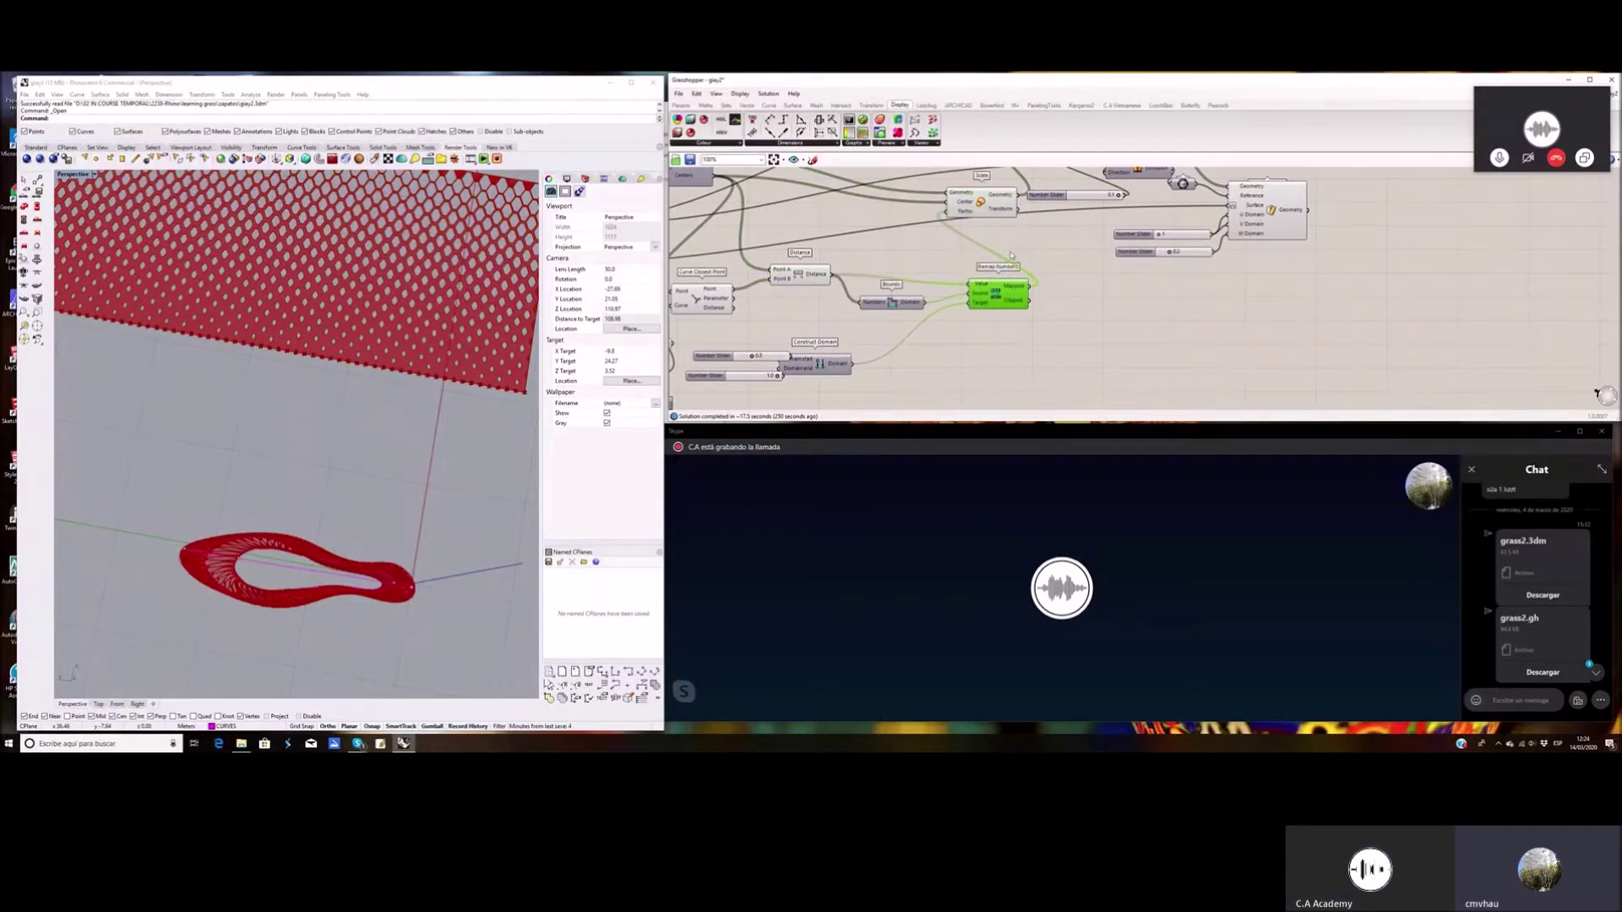
Reposition the Distance, Remap Numbers and Bounds components so their connecting wires are easier to follow
{"action": "scroll", "coordinate": [1012, 255], "scroll_direction": "down", "scroll_amount": 2}
{"action": "right_click_drag", "start_coordinate": [1011, 255], "coordinate": [870, 255]}
{"action": "scroll", "coordinate": [883, 286], "scroll_direction": "up", "scroll_amount": 2}
{"action": "left_click_drag", "start_coordinate": [776, 272], "coordinate": [754, 264]}
{"action": "left_click_drag", "start_coordinate": [984, 292], "coordinate": [948, 269]}
{"action": "left_click_drag", "start_coordinate": [834, 298], "coordinate": [782, 300]}
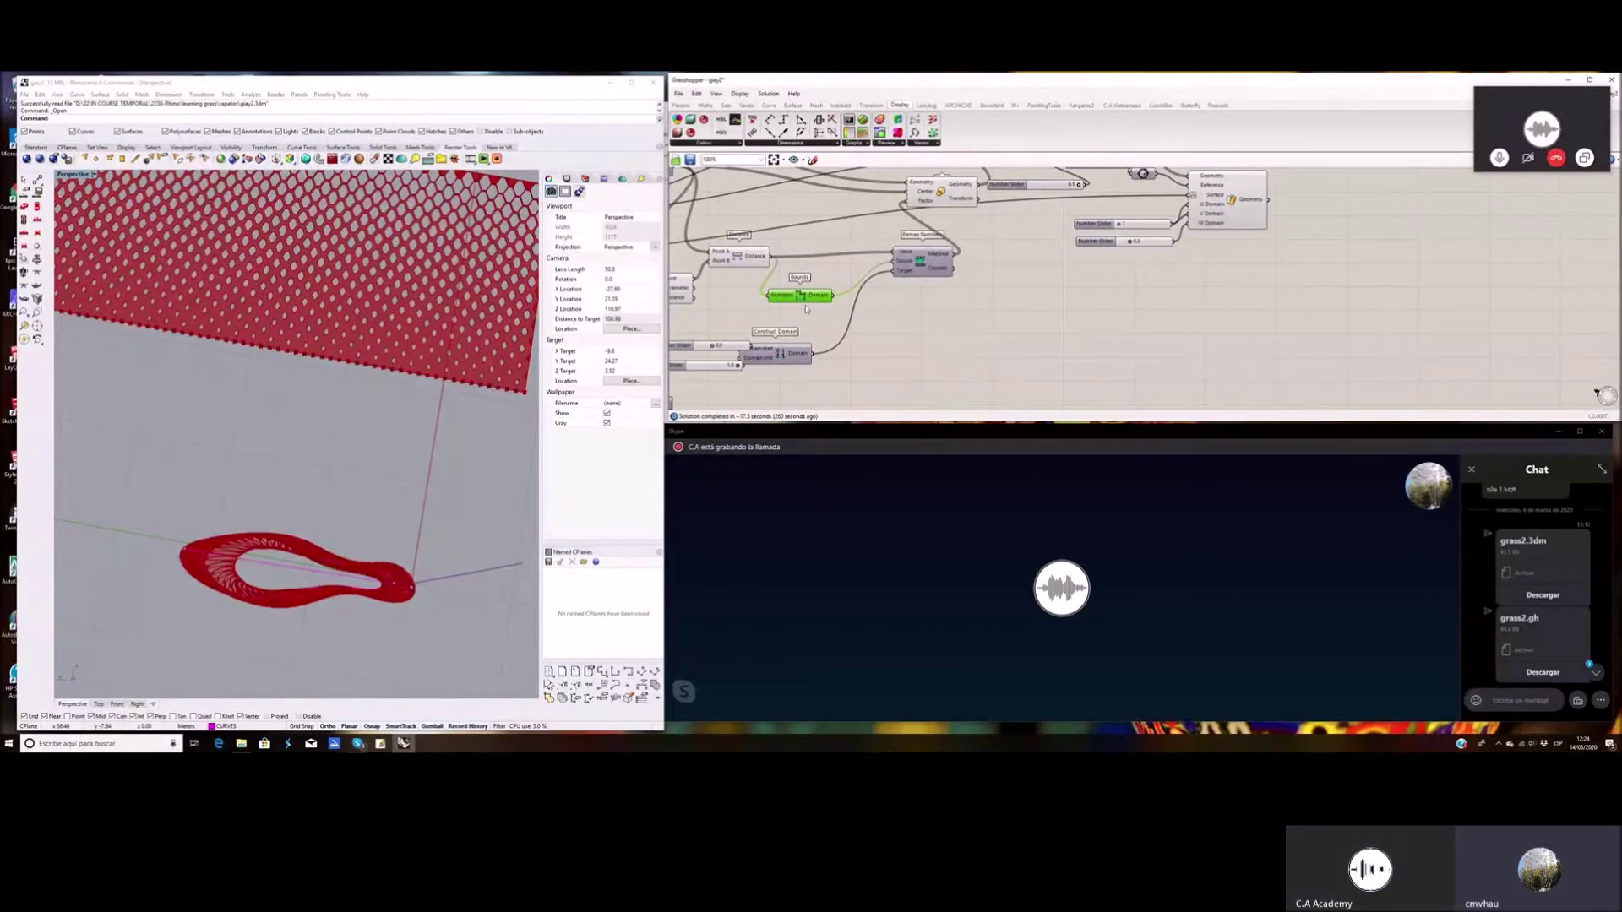
{"action": "left_click_drag", "start_coordinate": [826, 302], "coordinate": [845, 280]}
Move the Construct Domain component beneath Bounds, leaving a clear gap from its two number sliders
{"action": "scroll", "coordinate": [845, 283], "scroll_direction": "down", "scroll_amount": 1}
{"action": "right_click_drag", "start_coordinate": [844, 285], "coordinate": [870, 271]}
{"action": "left_click_drag", "start_coordinate": [833, 334], "coordinate": [864, 322]}
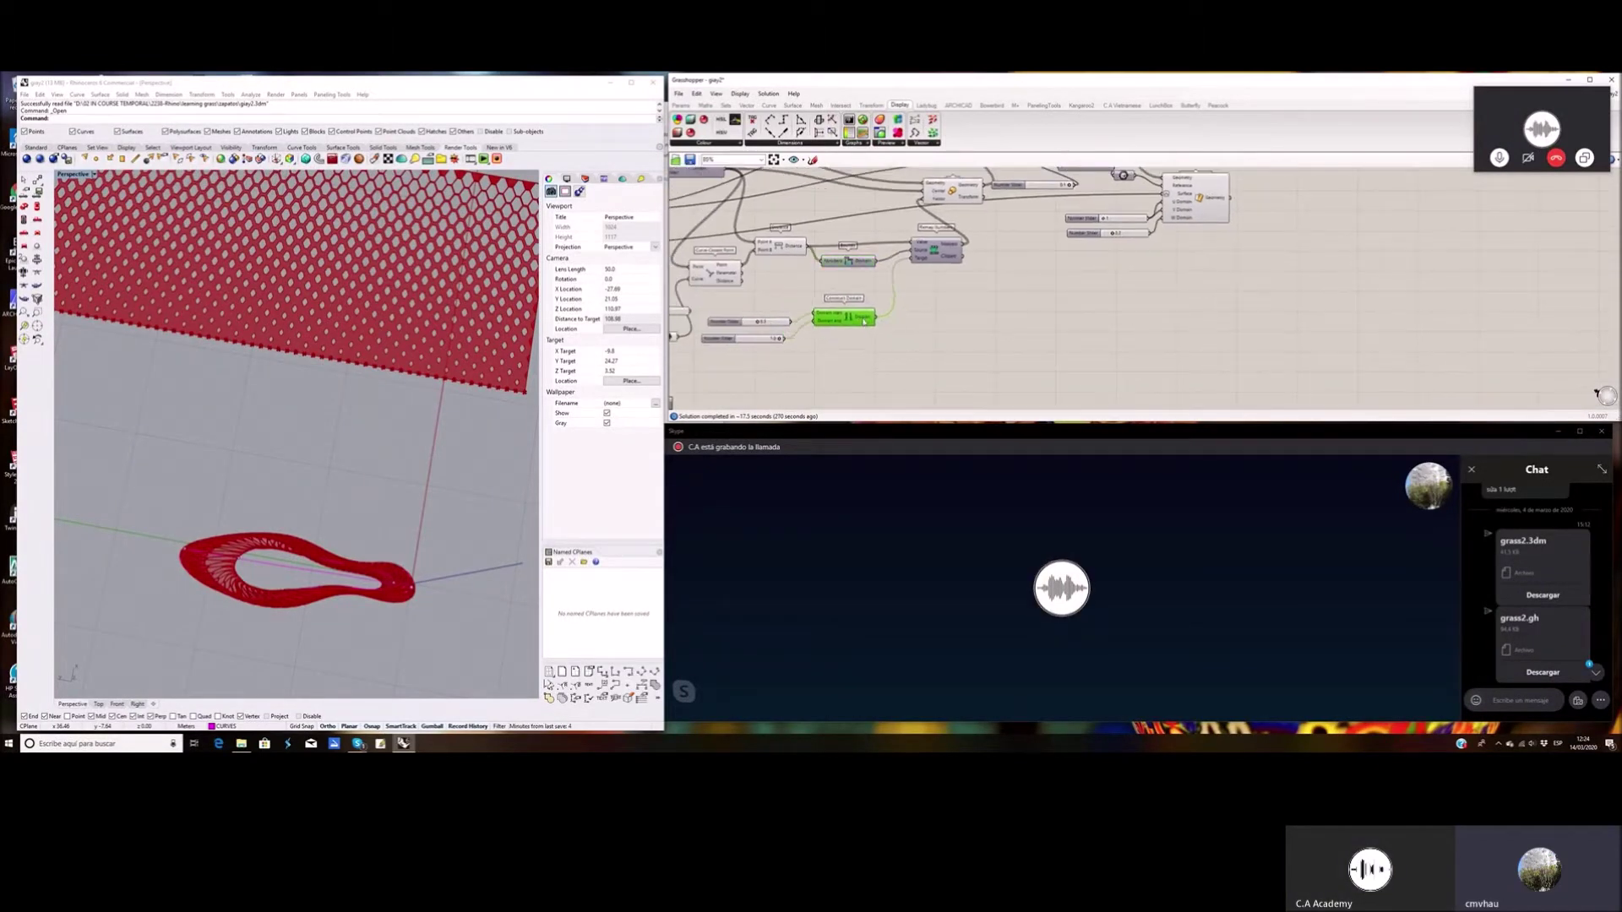
{"action": "scroll", "coordinate": [835, 322], "scroll_direction": "up", "scroll_amount": 2}
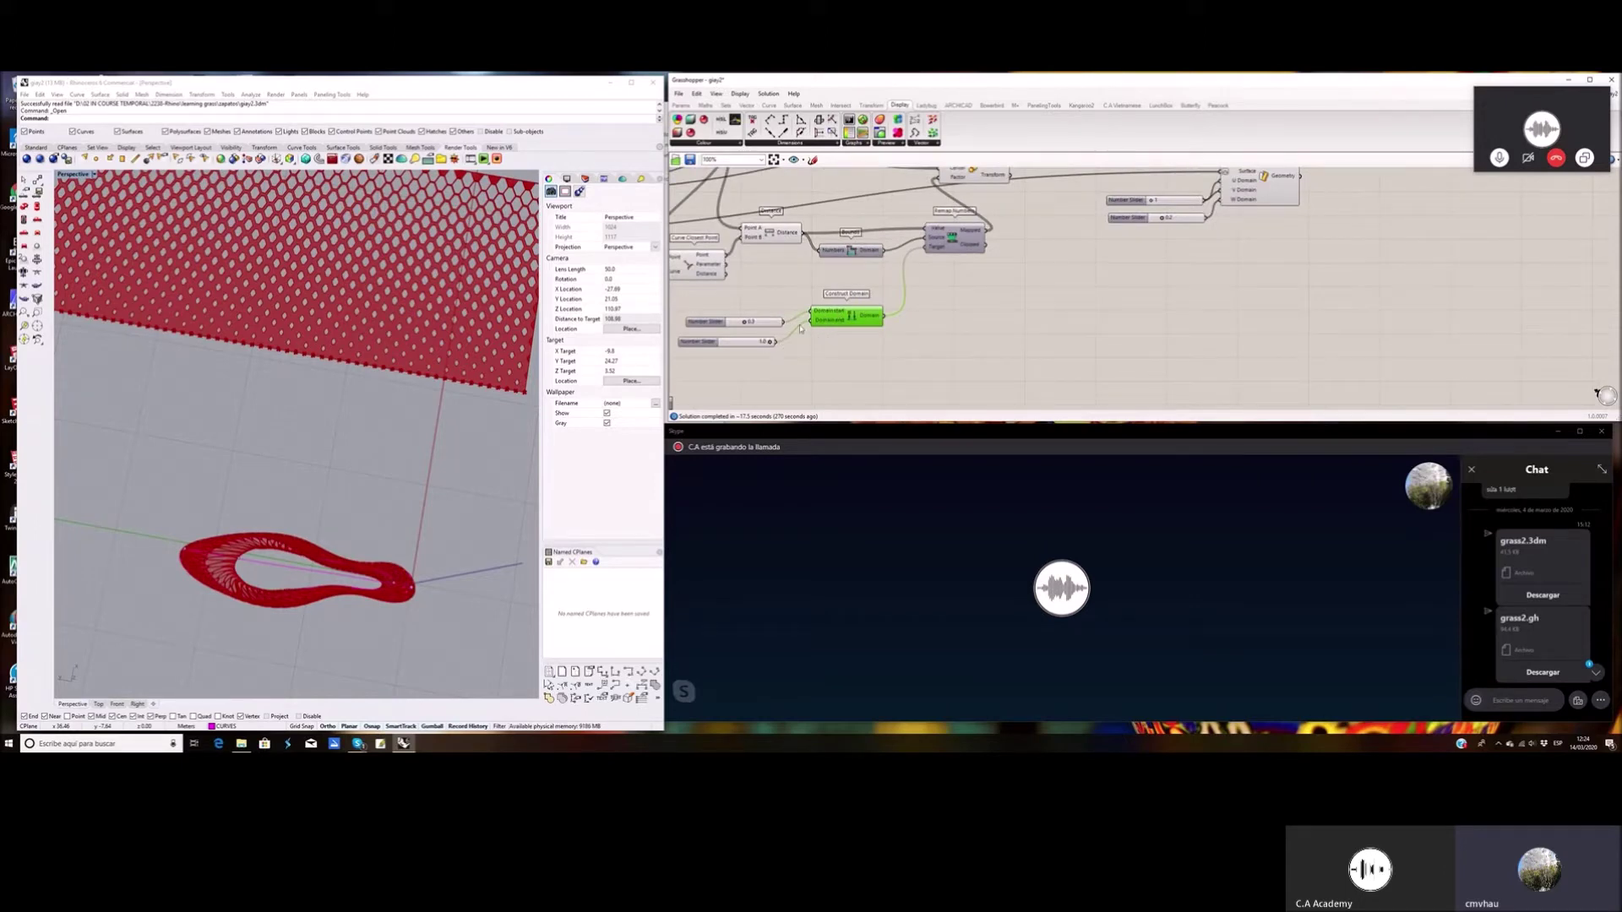
{"action": "left_click_drag", "start_coordinate": [871, 319], "coordinate": [874, 308]}
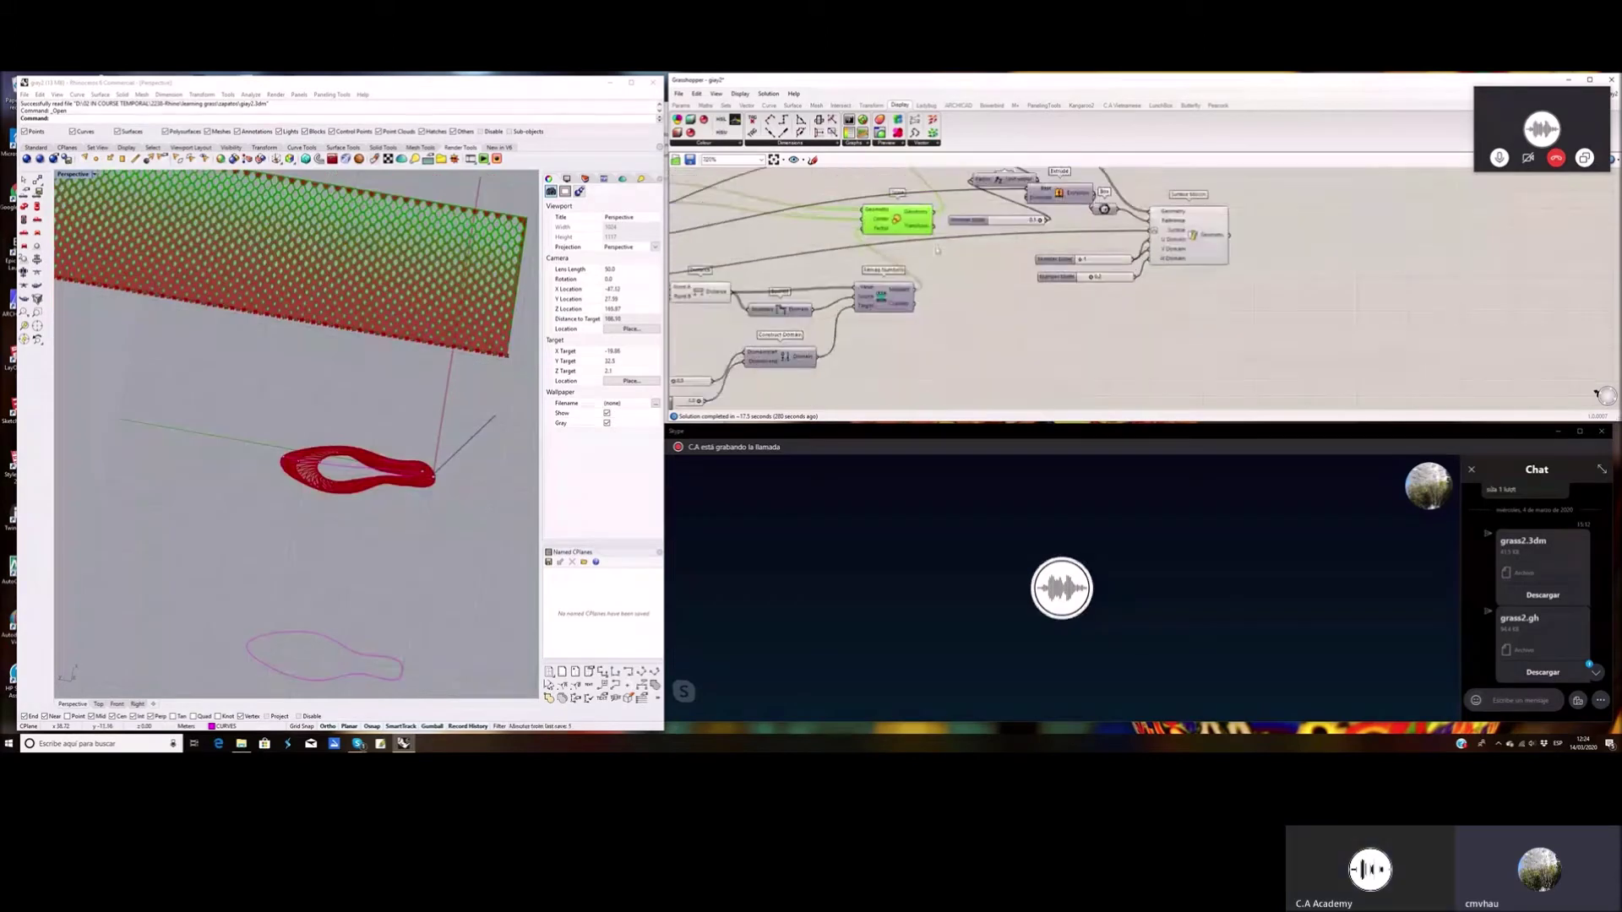
Shift Boundary Surfaces away from the Curve parameter and nudge the Remap Numbers and Scale components
{"action": "right_click_drag", "start_coordinate": [969, 167], "coordinate": [963, 215]}
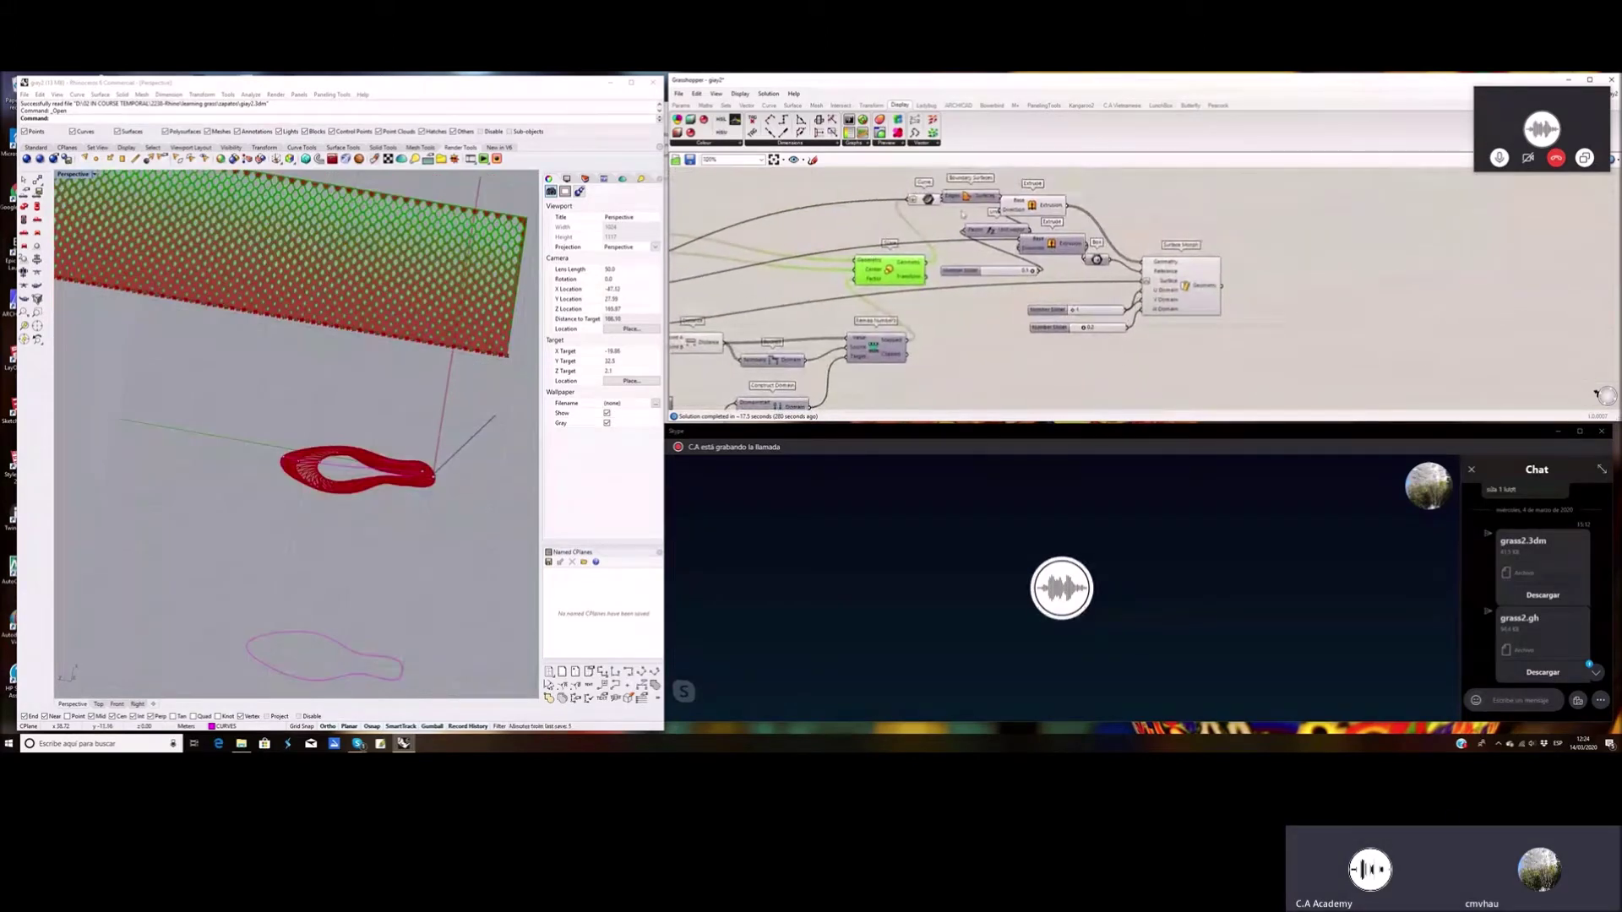
{"action": "left_click_drag", "start_coordinate": [971, 196], "coordinate": [1001, 187]}
{"action": "left_click", "coordinate": [889, 272]}
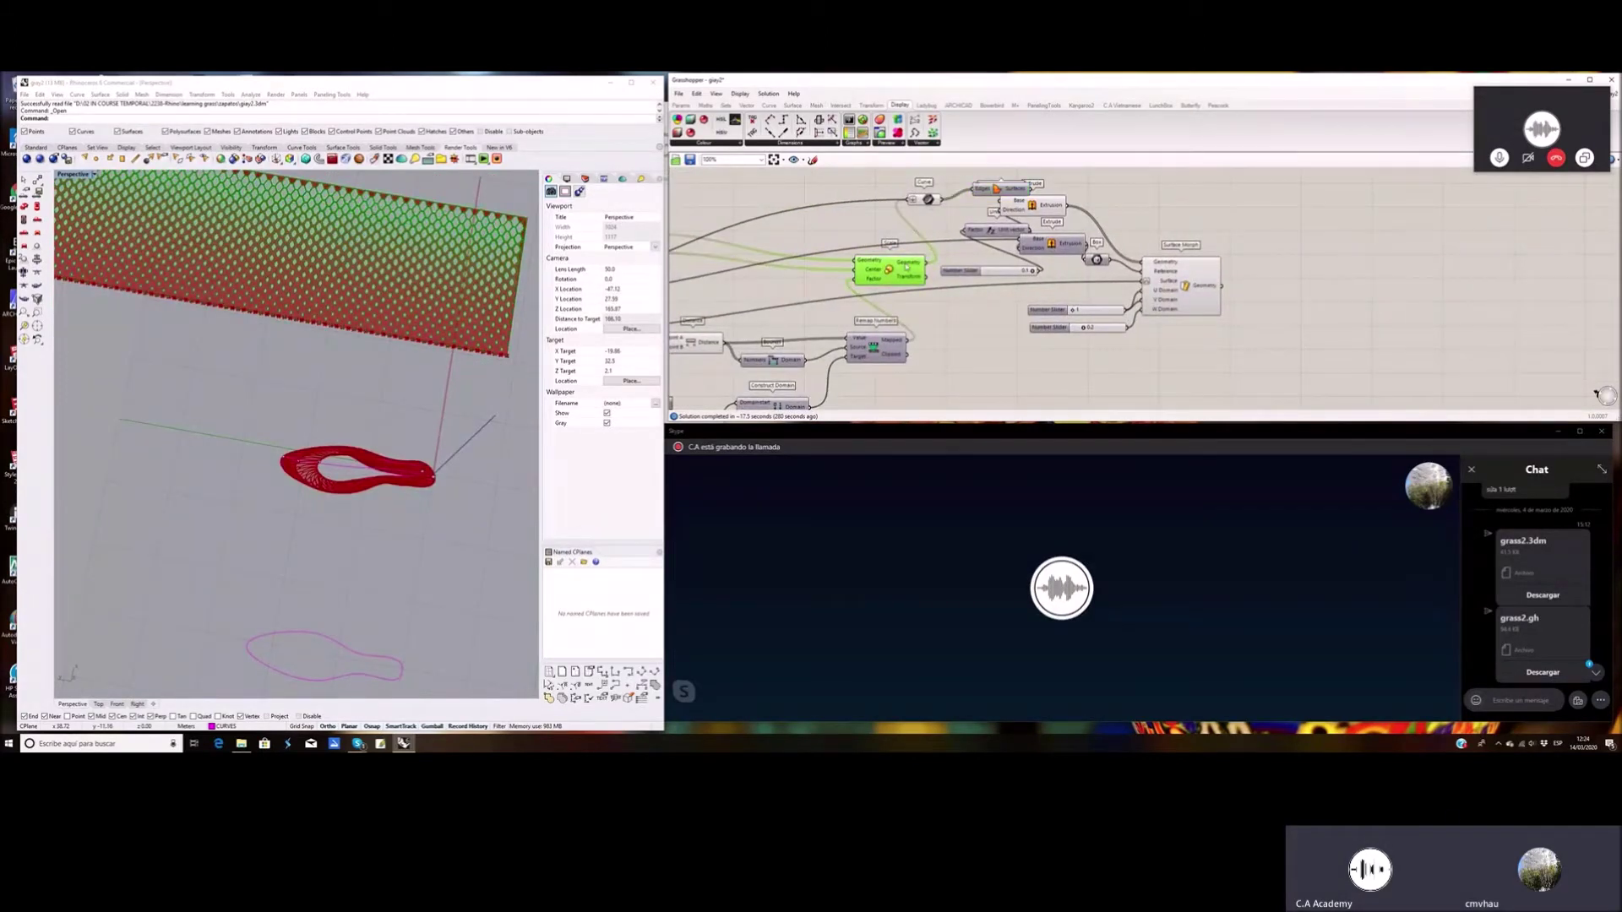
{"action": "scroll", "coordinate": [955, 335], "scroll_direction": "down", "scroll_amount": 1}
{"action": "right_click_drag", "start_coordinate": [969, 335], "coordinate": [960, 303]}
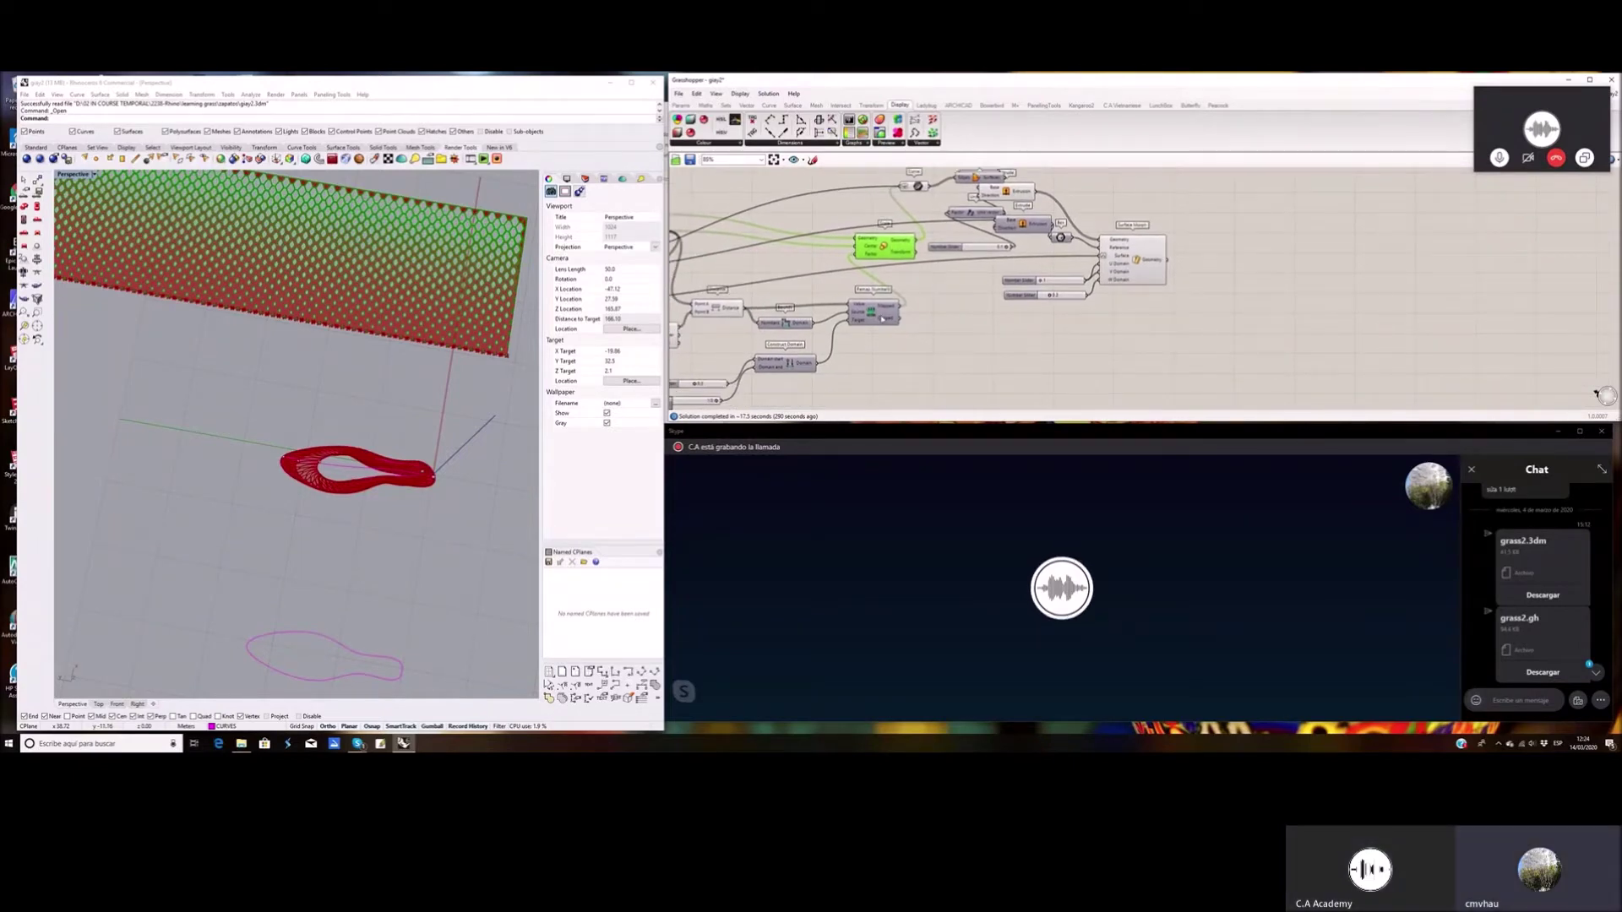
{"action": "left_click_drag", "start_coordinate": [874, 311], "coordinate": [862, 305]}
{"action": "left_click_drag", "start_coordinate": [904, 254], "coordinate": [894, 256]}
{"action": "right_click_drag", "start_coordinate": [919, 279], "coordinate": [963, 315]}
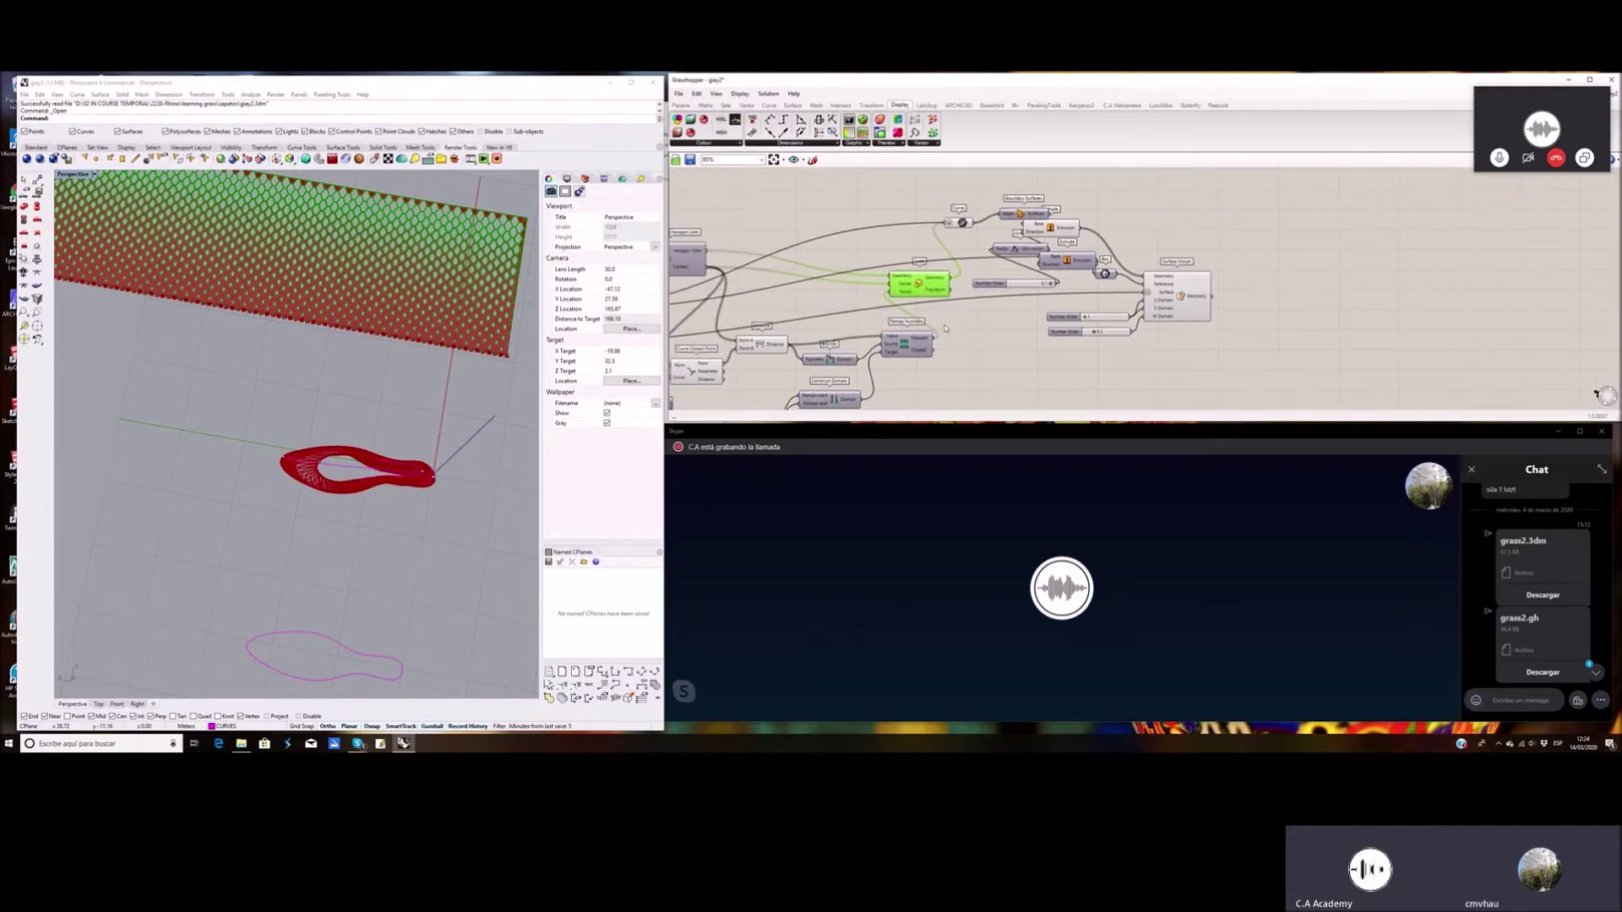
Adjust the Scale component's placement and raise Boundary Surfaces clear of the Extrude component
{"action": "scroll", "coordinate": [473, 331], "scroll_direction": "up", "scroll_amount": 5}
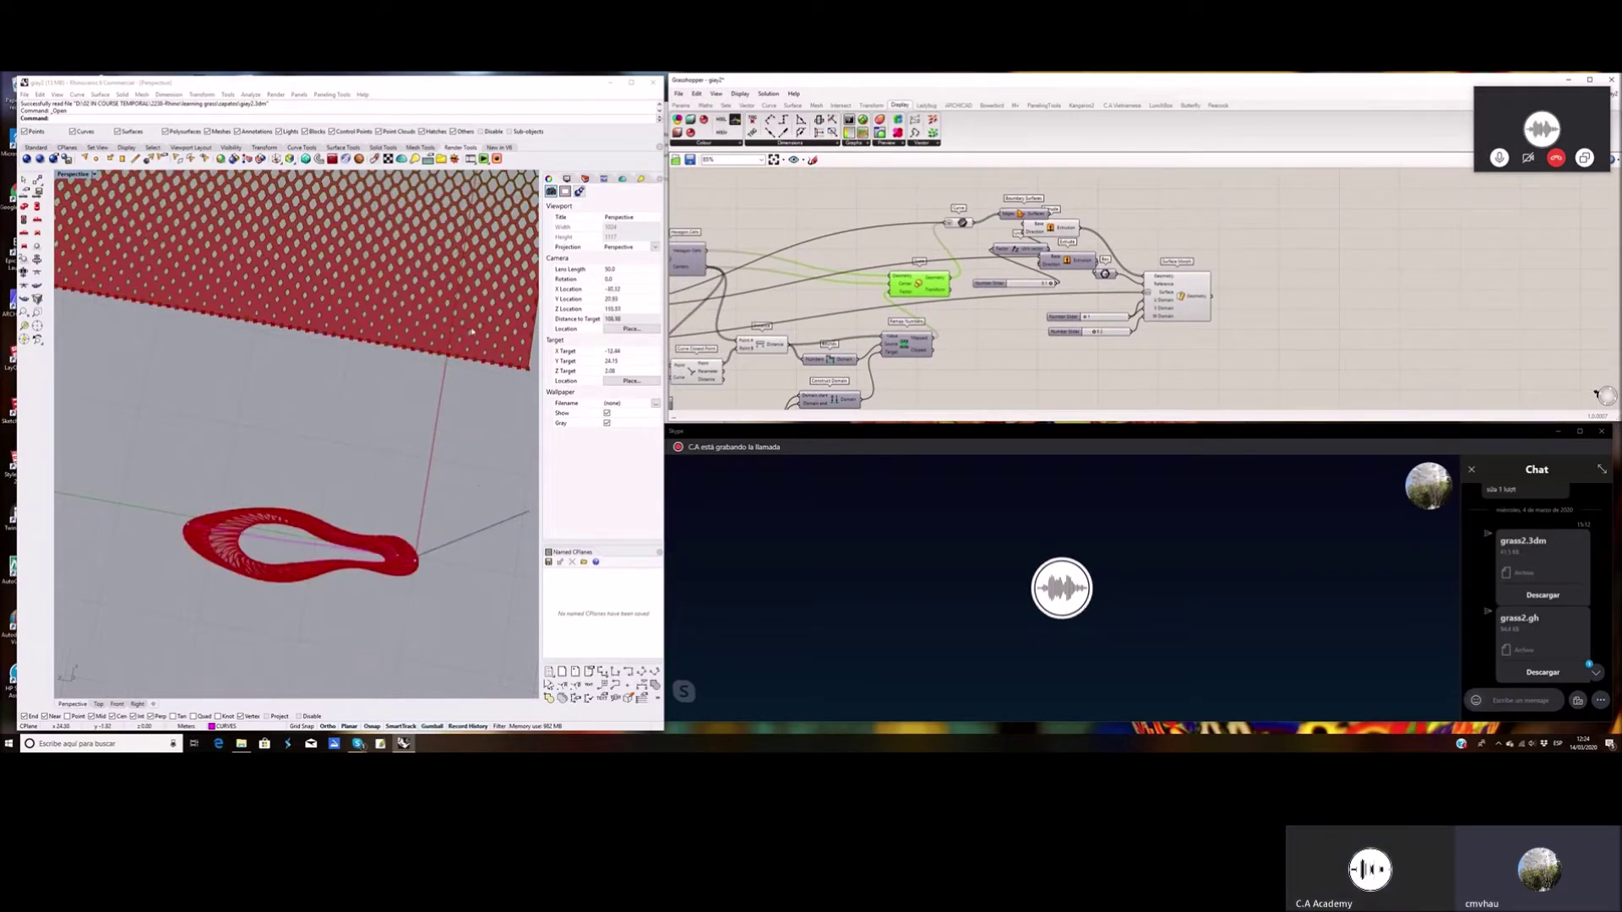
{"action": "left_click", "coordinate": [921, 348]}
{"action": "left_click_drag", "start_coordinate": [931, 292], "coordinate": [935, 287]}
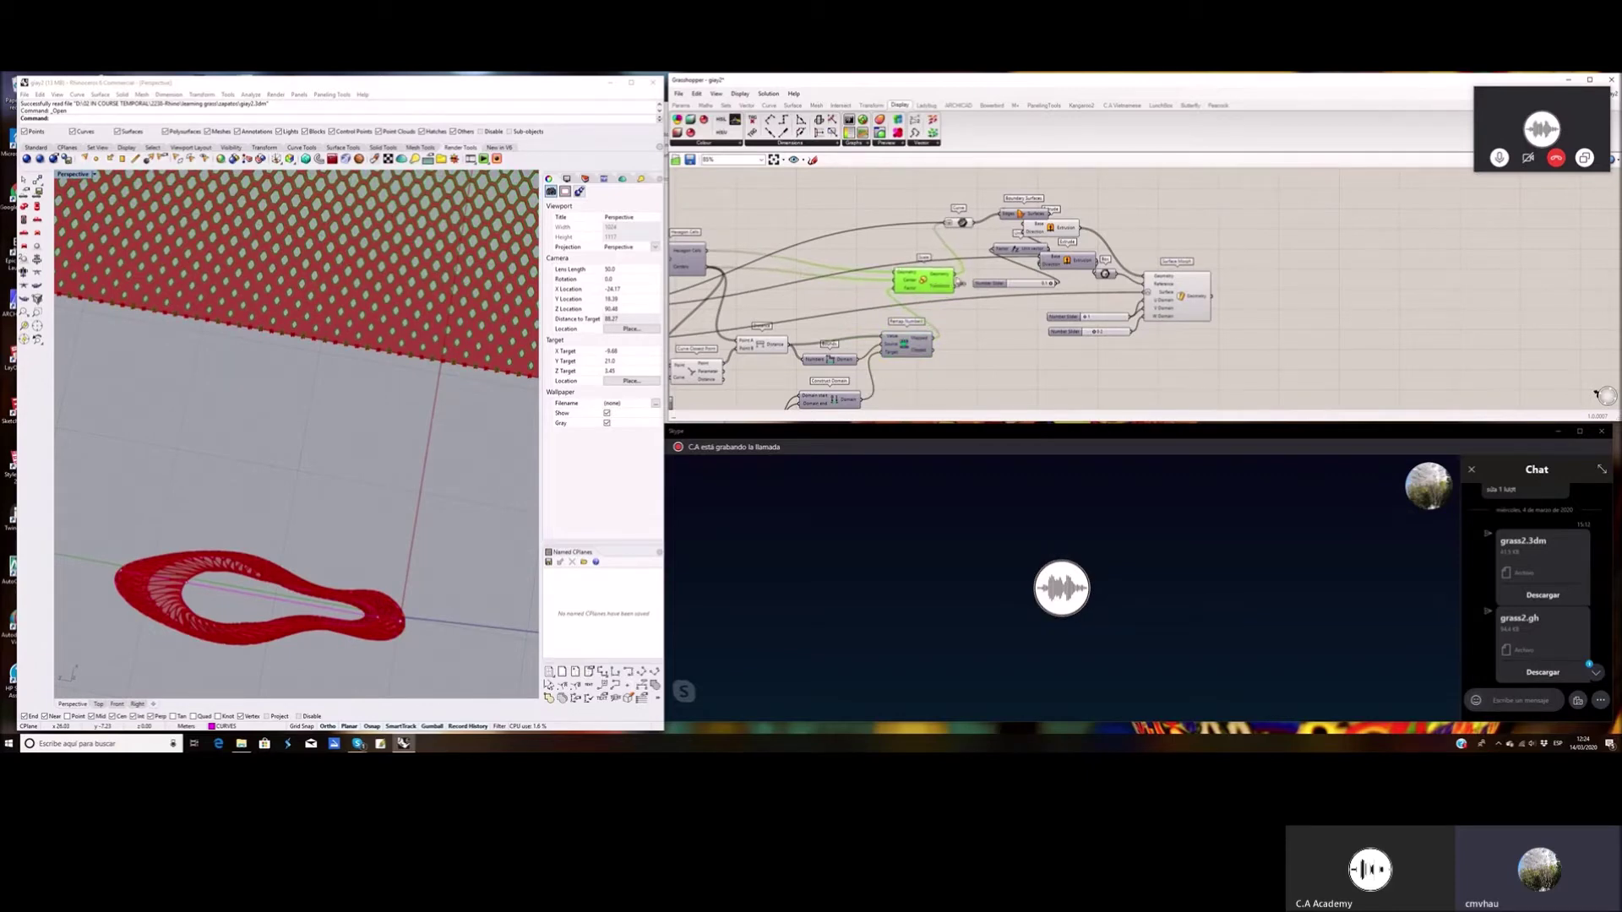
{"action": "left_click_drag", "start_coordinate": [1012, 216], "coordinate": [1010, 203]}
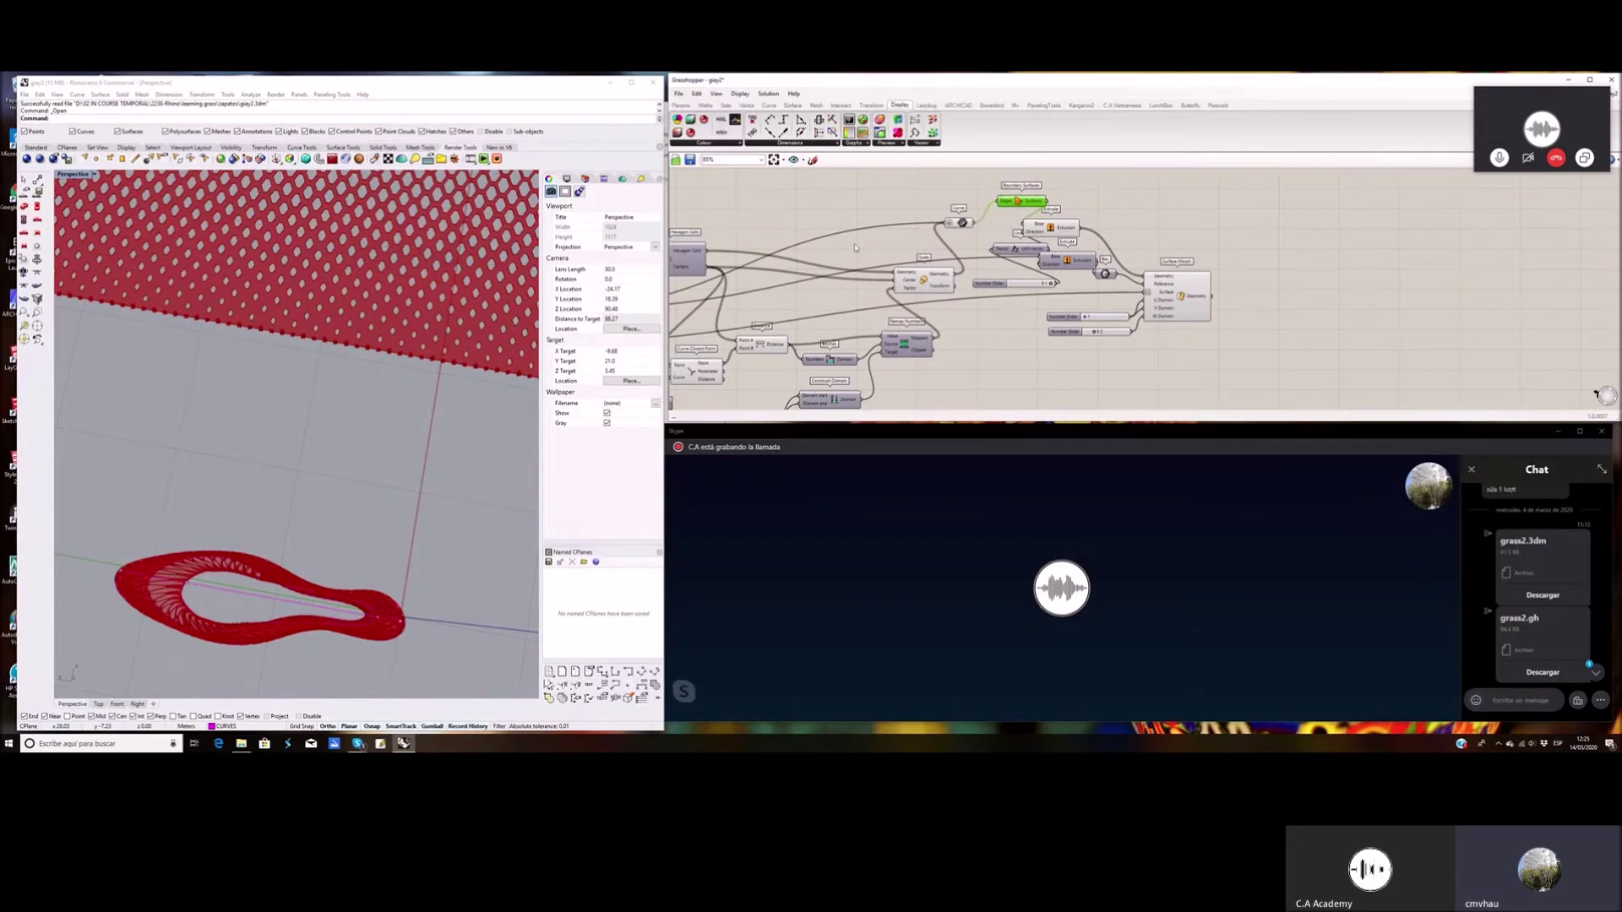
Examine the scaled hexagon preview and trace the Scale component's wires to the flattened Curve parameter
{"action": "scroll", "coordinate": [470, 311], "scroll_direction": "down", "scroll_amount": 4}
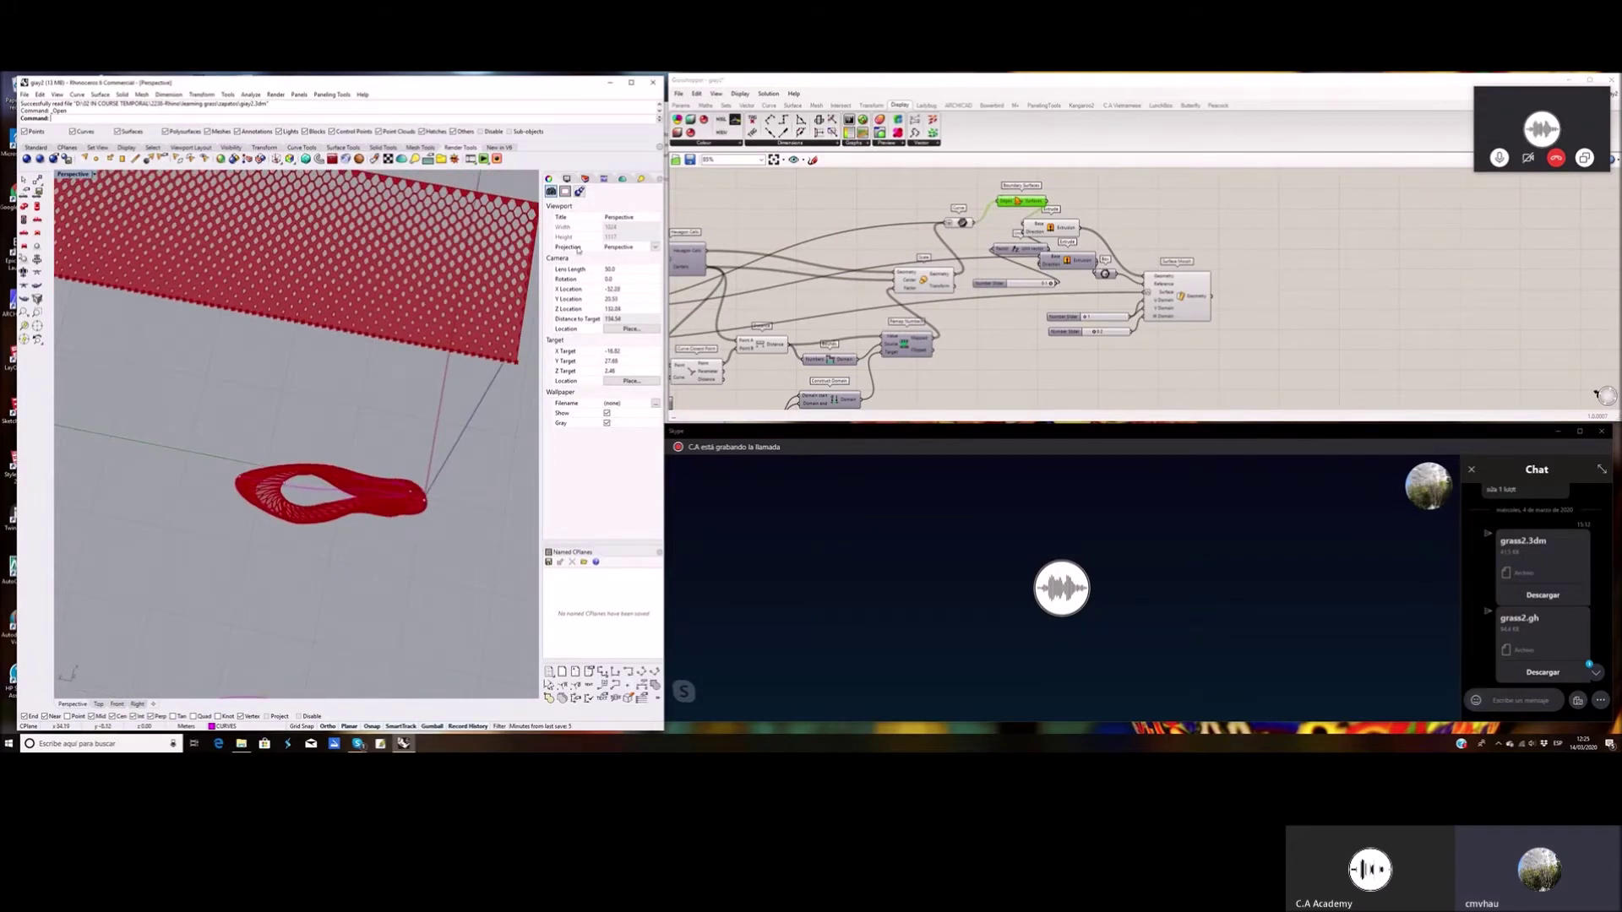
{"action": "scroll", "coordinate": [942, 290], "scroll_direction": "up", "scroll_amount": 3}
{"action": "left_click", "coordinate": [933, 270]}
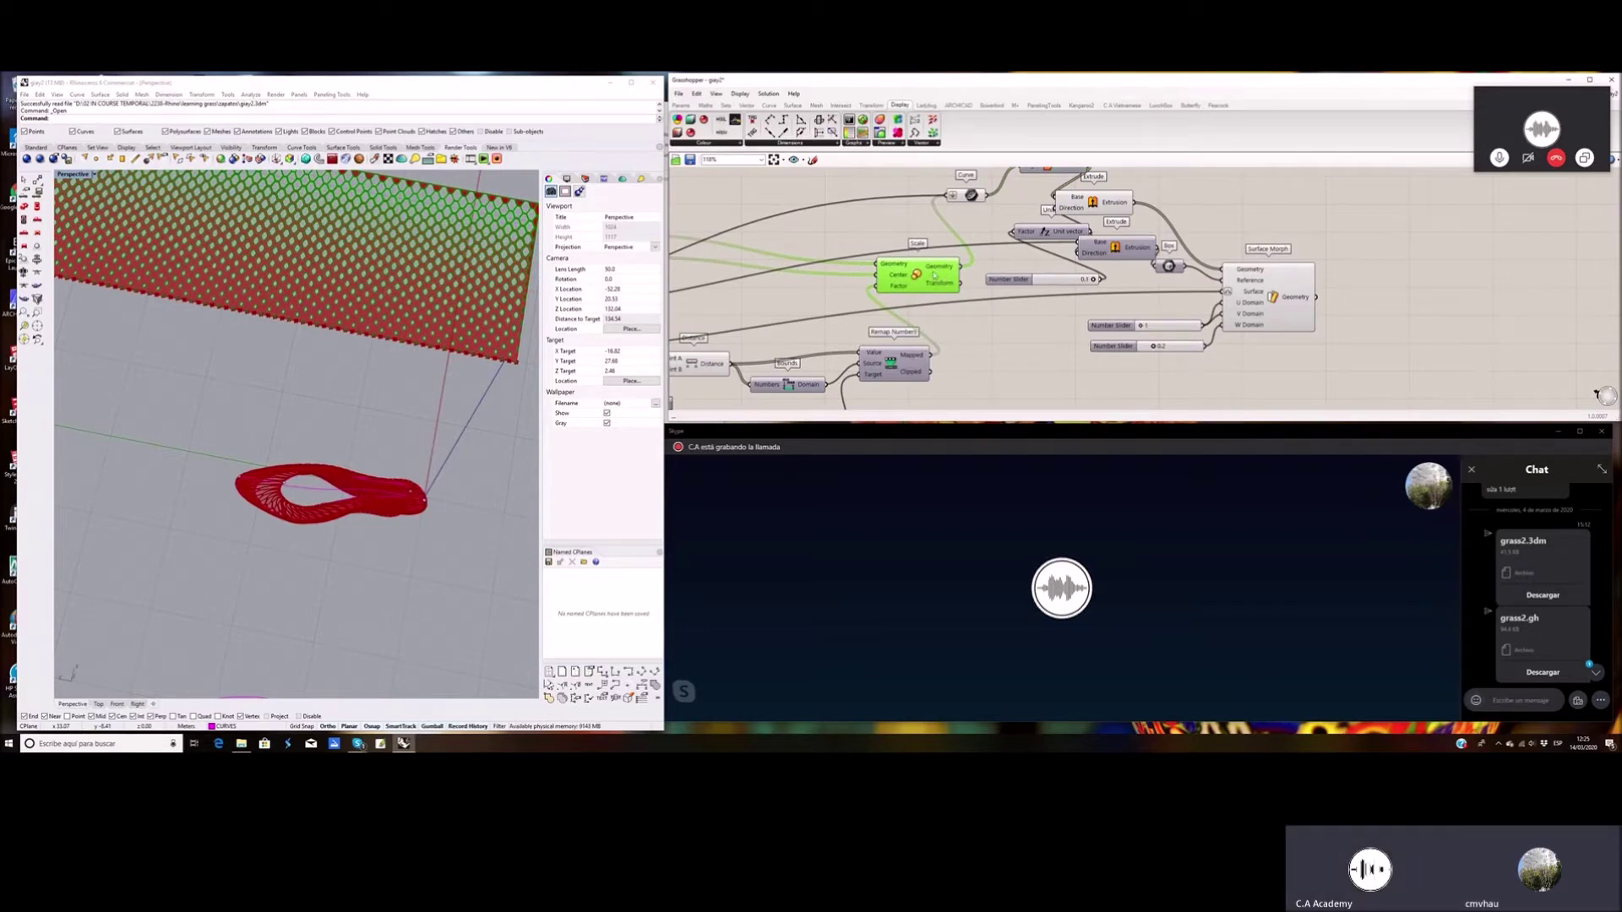
{"action": "scroll", "coordinate": [936, 269], "scroll_direction": "up", "scroll_amount": 3}
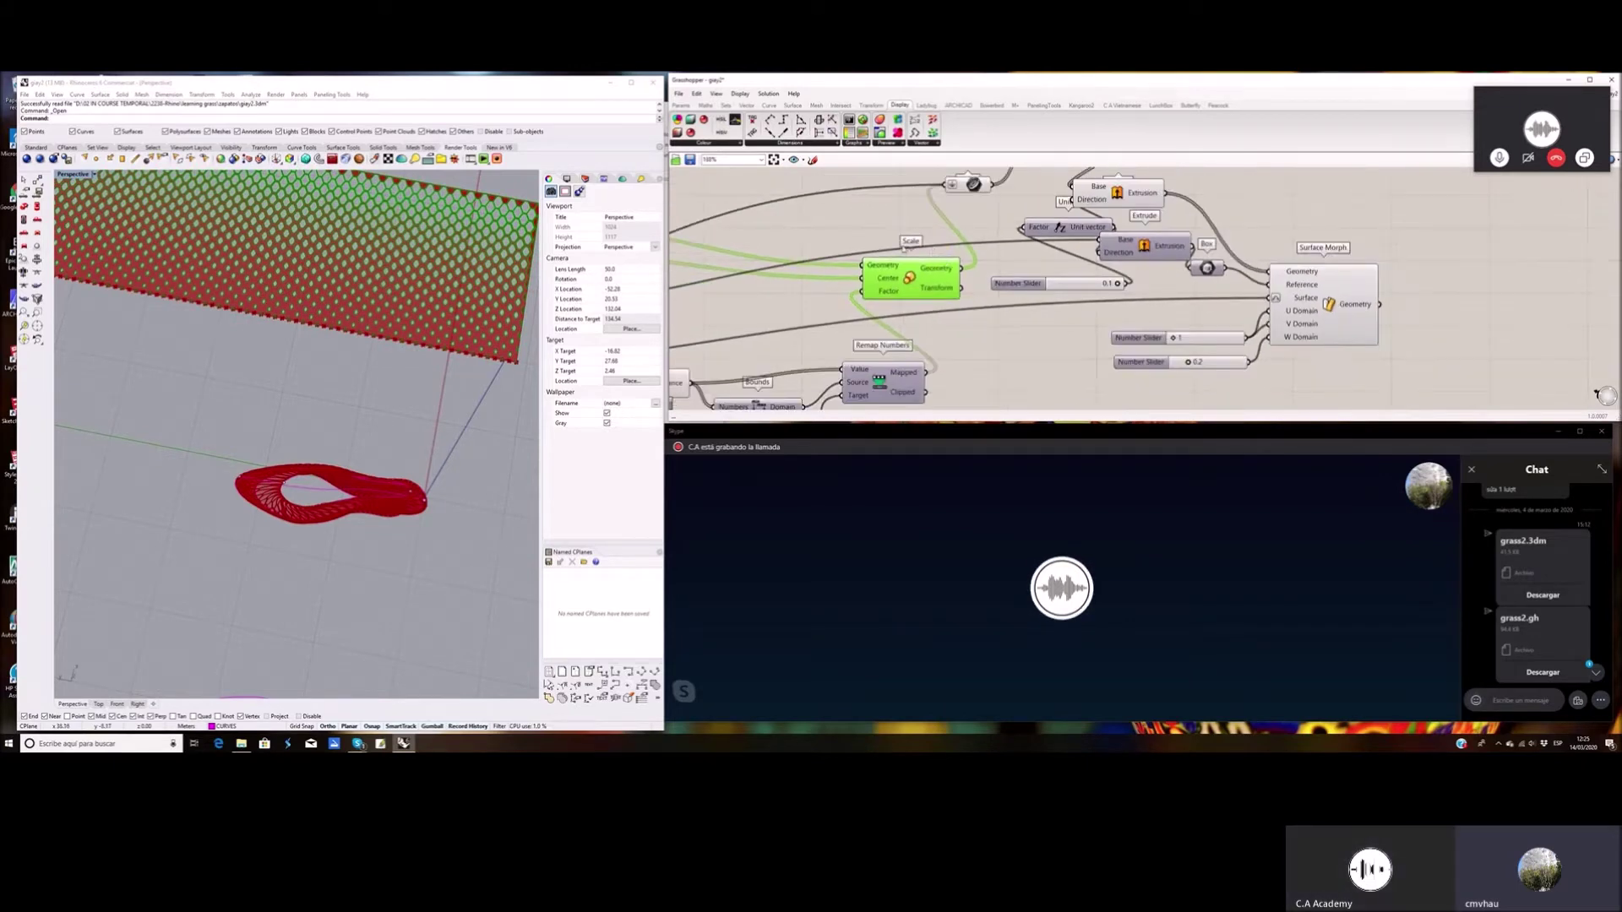
{"action": "scroll", "coordinate": [974, 232], "scroll_direction": "down", "scroll_amount": 5}
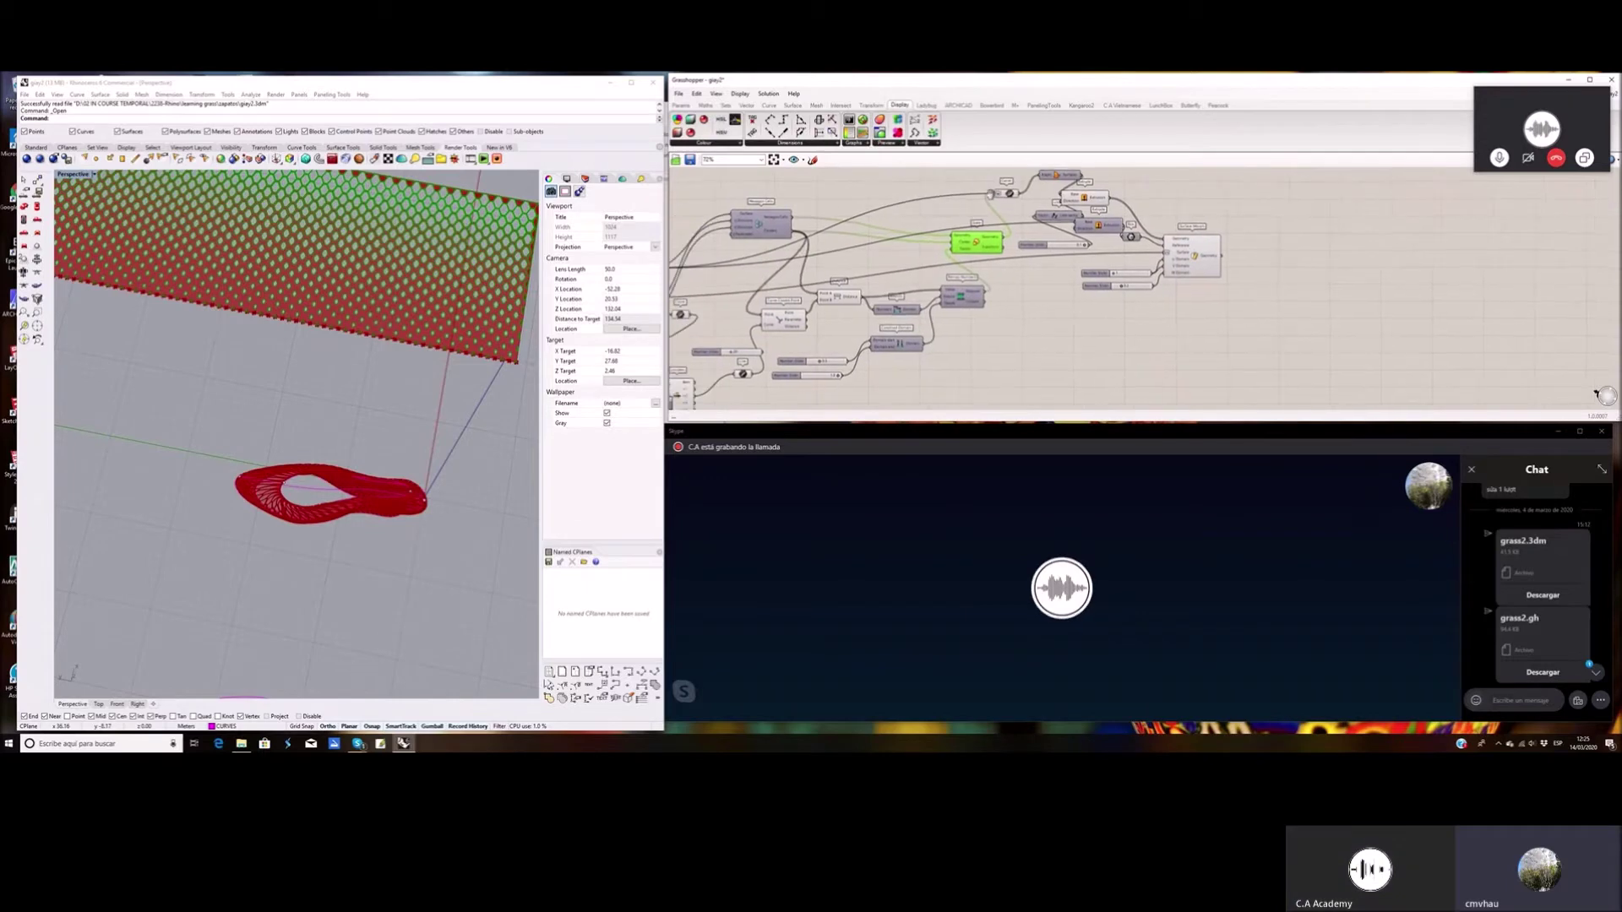
{"action": "scroll", "coordinate": [990, 196], "scroll_direction": "up", "scroll_amount": 1}
{"action": "right_click_drag", "start_coordinate": [990, 195], "coordinate": [1196, 178]}
{"action": "right_click_drag", "start_coordinate": [1121, 221], "coordinate": [847, 268]}
{"action": "scroll", "coordinate": [848, 267], "scroll_direction": "up", "scroll_amount": 2}
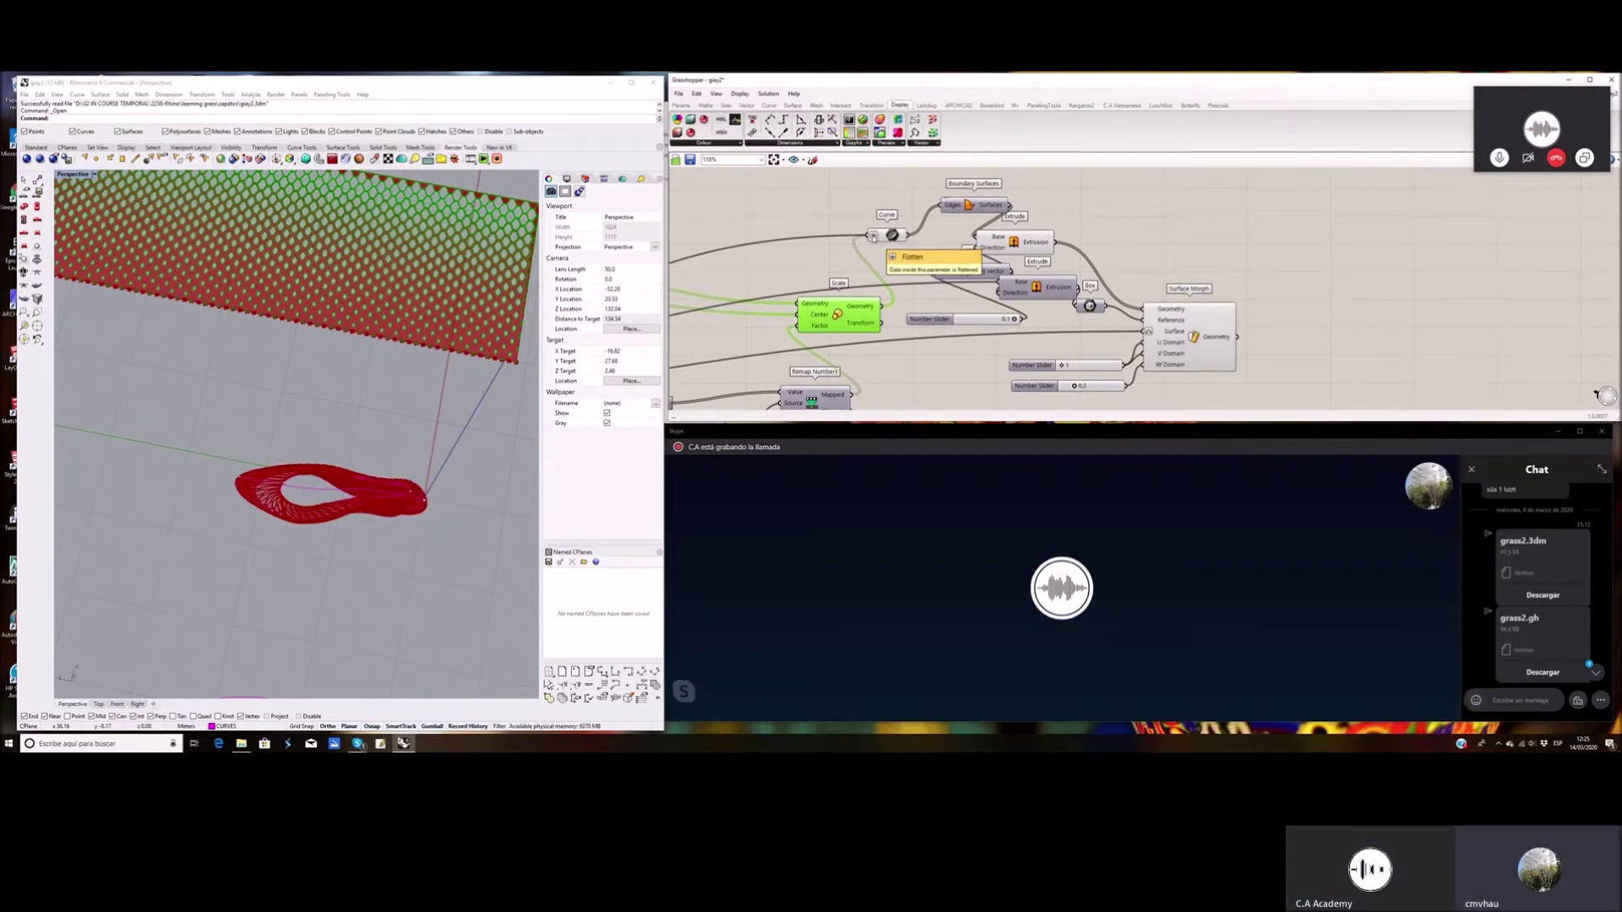
Spread out Boundary Surfaces, both Extrude components, Unit Z, Box and Surface Morph to separate the crowded group
{"action": "left_click_drag", "start_coordinate": [986, 205], "coordinate": [1032, 196]}
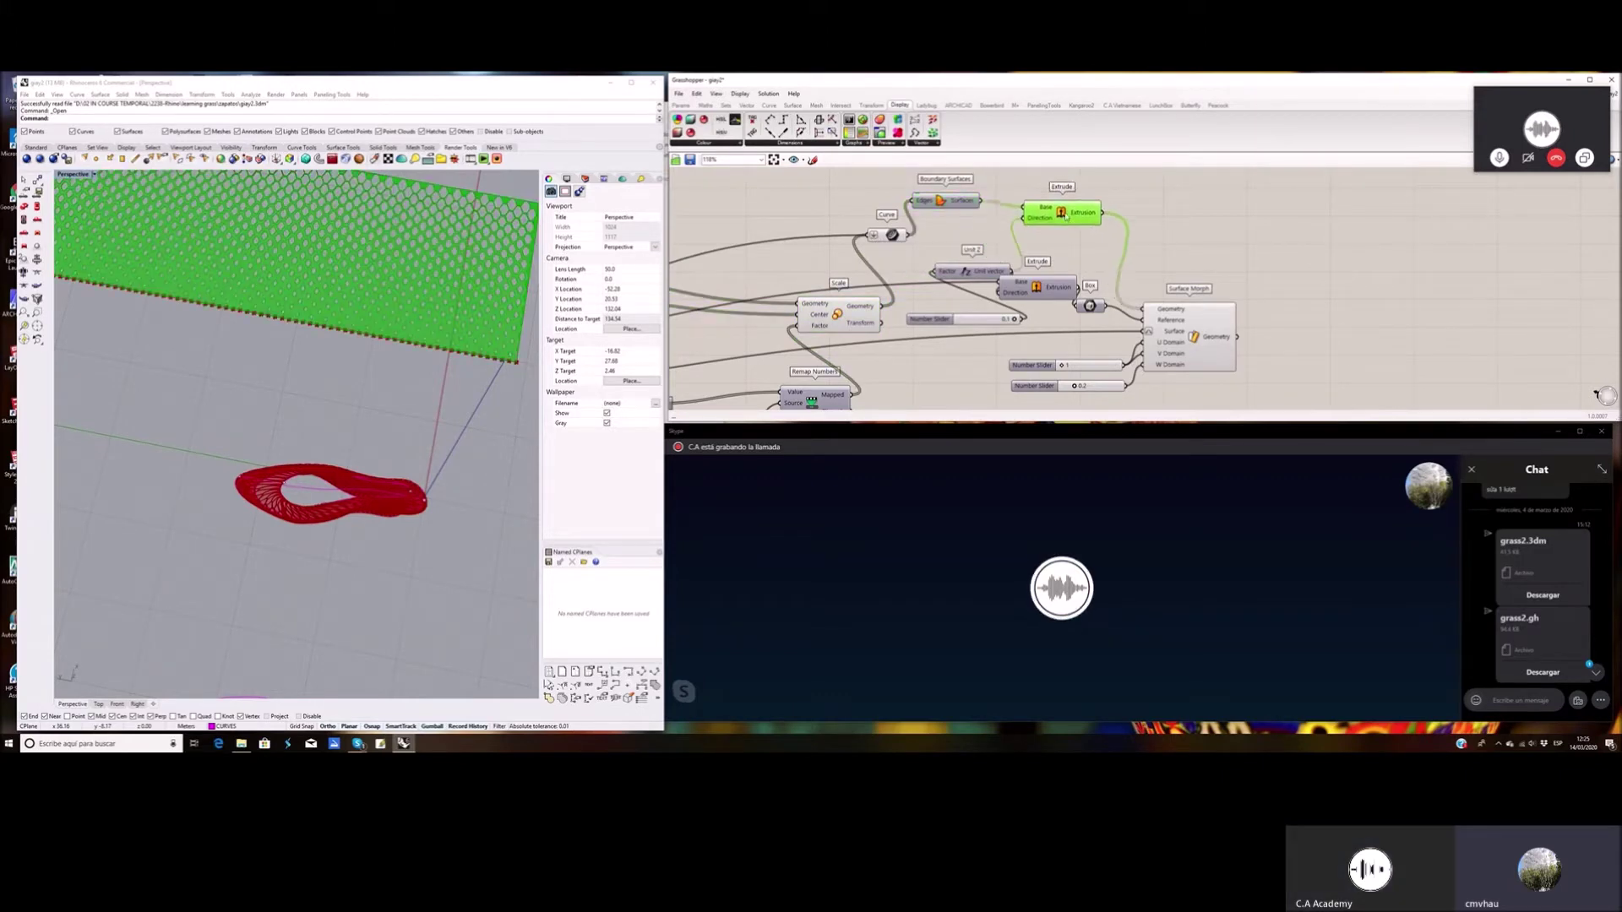
{"action": "left_click_drag", "start_coordinate": [976, 270], "coordinate": [969, 255]}
{"action": "left_click_drag", "start_coordinate": [989, 320], "coordinate": [1065, 286]}
{"action": "left_click_drag", "start_coordinate": [1166, 327], "coordinate": [1253, 321]}
{"action": "mouse_move", "coordinate": [1092, 310]}
{"action": "left_mouse_down"}
{"action": "mouse_move", "coordinate": [1139, 294]}
{"action": "mouse_move", "coordinate": [1082, 293]}
{"action": "left_mouse_up"}
{"action": "right_click_drag", "start_coordinate": [1101, 292], "coordinate": [1079, 272]}
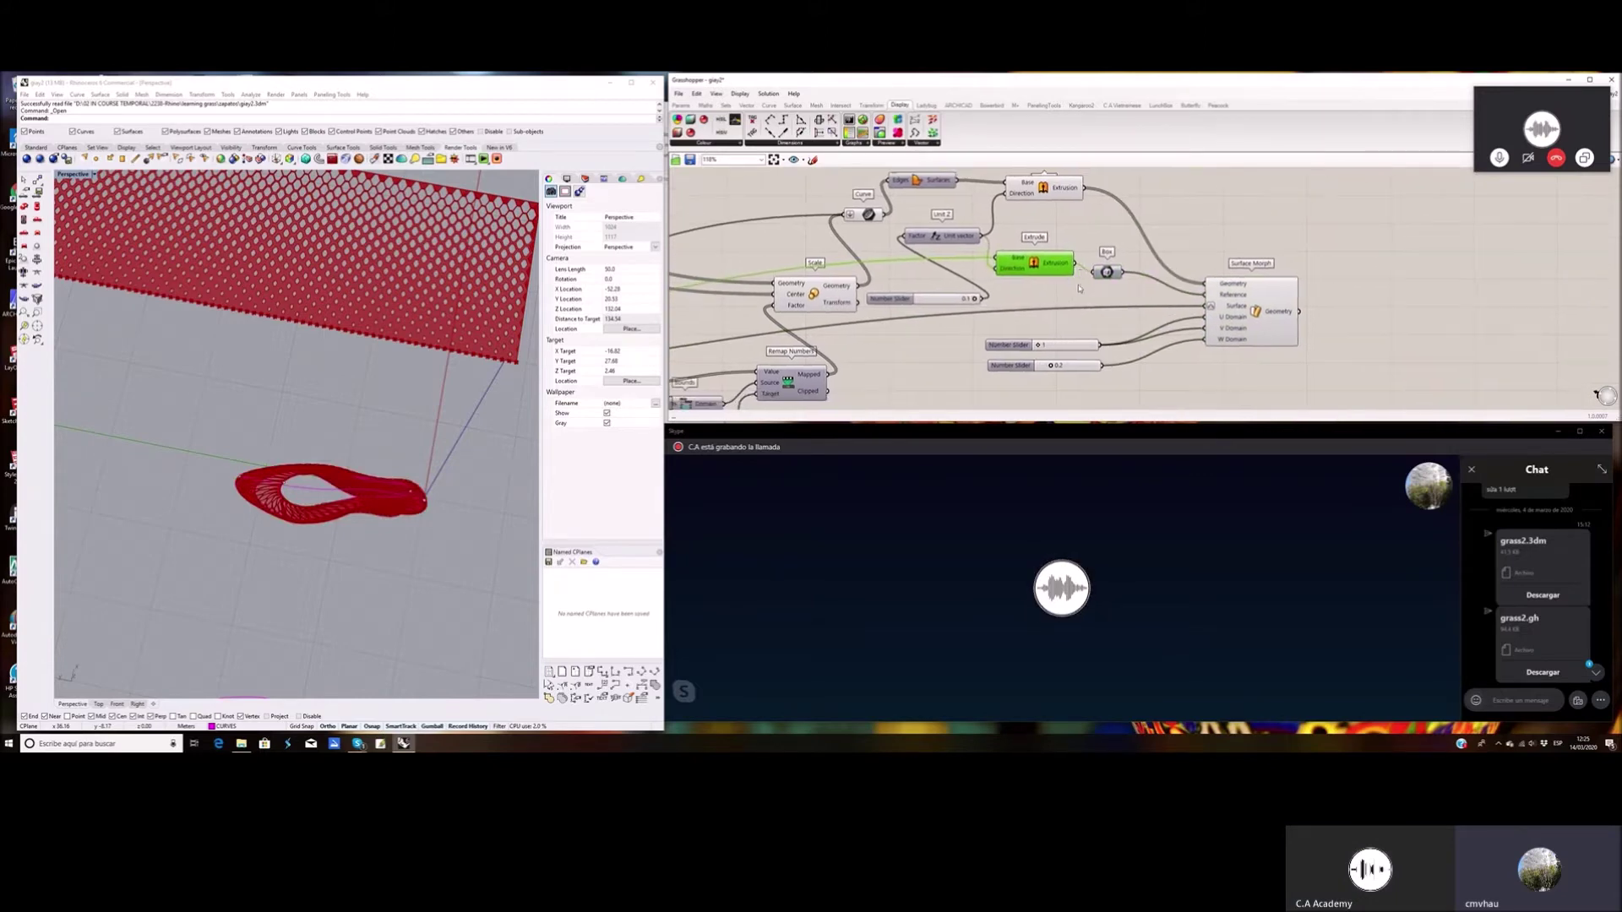
Check the Box parameter's connections and align the number slider feeding Surface Morph's U and V domains with those inputs
{"action": "left_click", "coordinate": [1109, 273]}
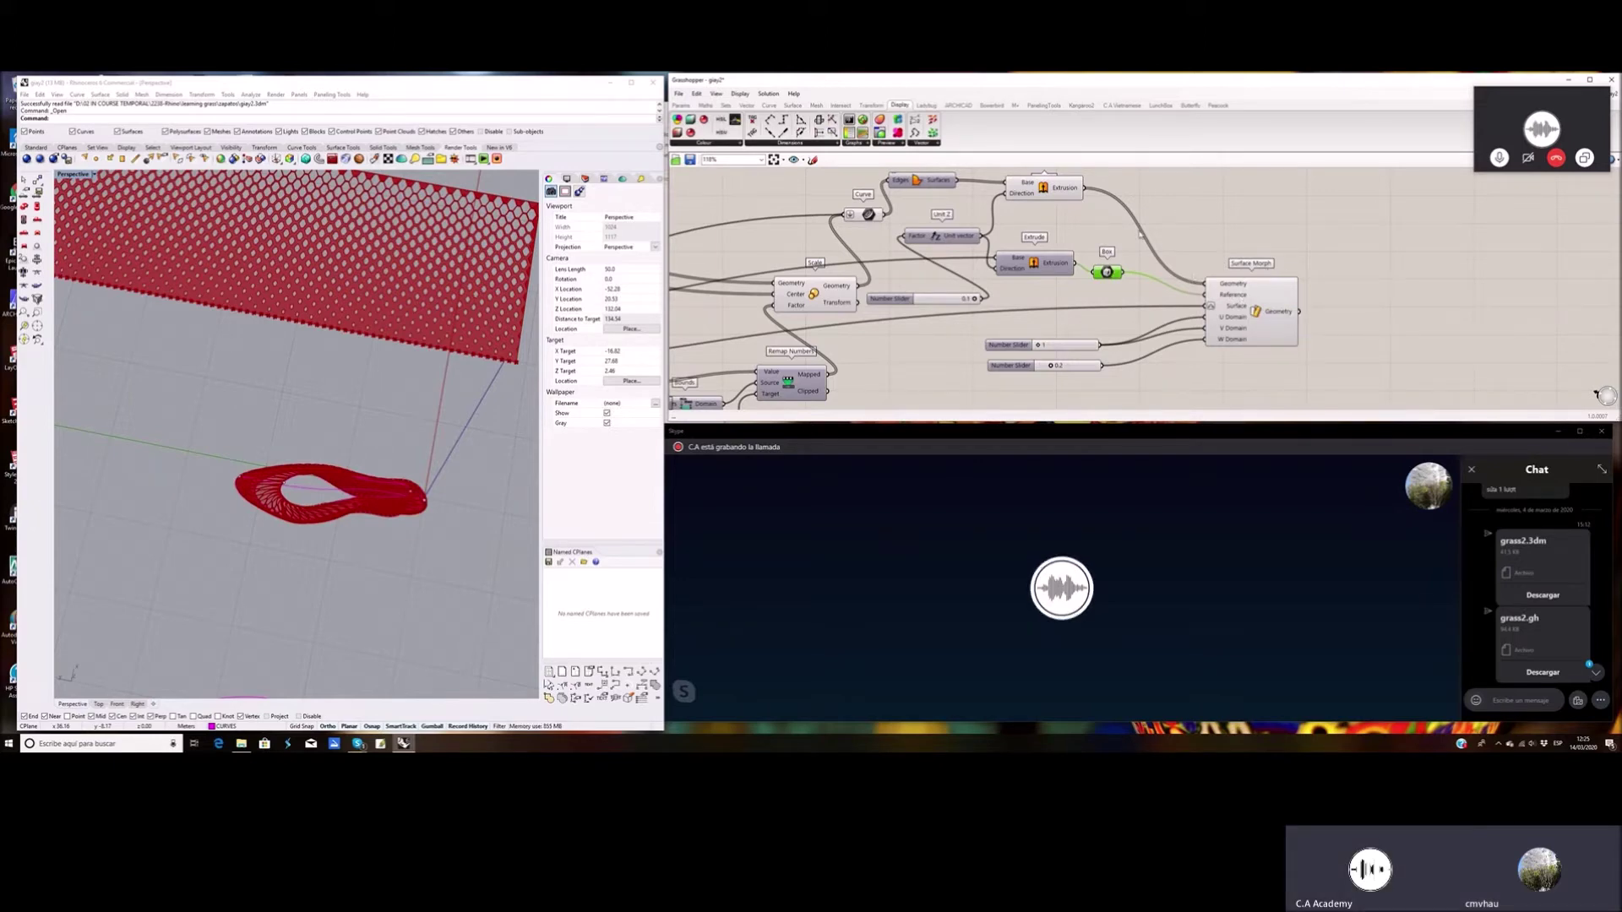
{"action": "left_click_drag", "start_coordinate": [1016, 344], "coordinate": [1019, 332]}
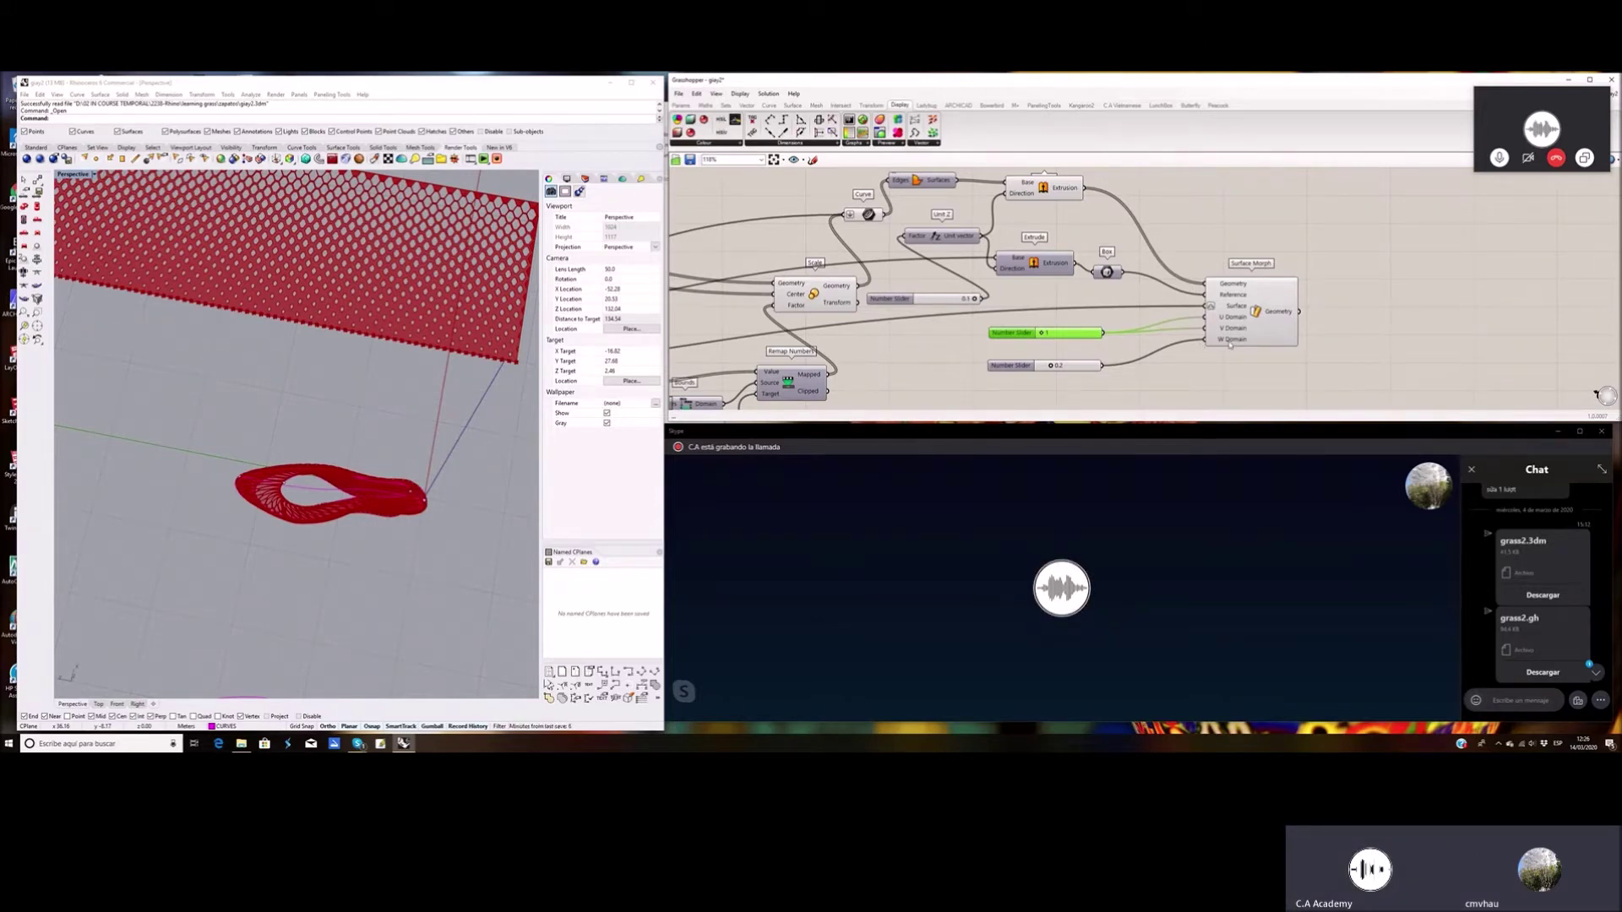
{"action": "left_click_drag", "start_coordinate": [1014, 339], "coordinate": [1014, 340]}
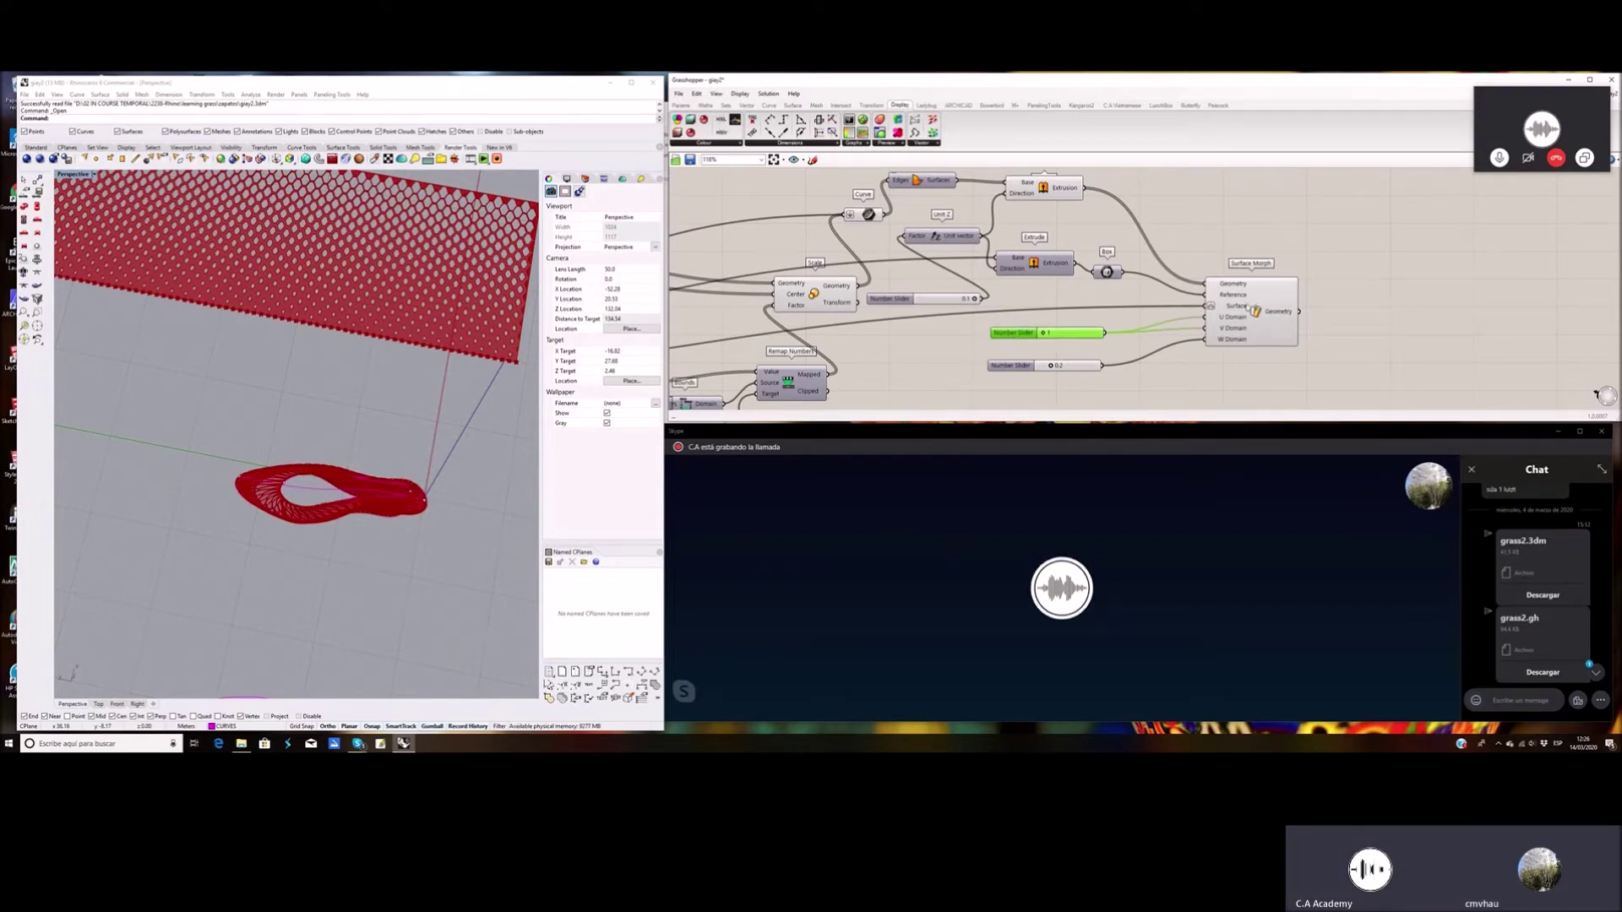
Bake the Surface Morph geometry into the Rhino document
{"action": "scroll", "coordinate": [769, 359], "scroll_direction": "down", "scroll_amount": 1}
{"action": "scroll", "coordinate": [380, 457], "scroll_direction": "down", "scroll_amount": 3}
{"action": "right_click_drag", "start_coordinate": [381, 457], "coordinate": [296, 440]}
{"action": "scroll", "coordinate": [397, 368], "scroll_direction": "up", "scroll_amount": 13}
{"action": "left_click", "coordinate": [1206, 318]}
{"action": "right_click", "coordinate": [1209, 318]}
{"action": "left_click", "coordinate": [1233, 336]}
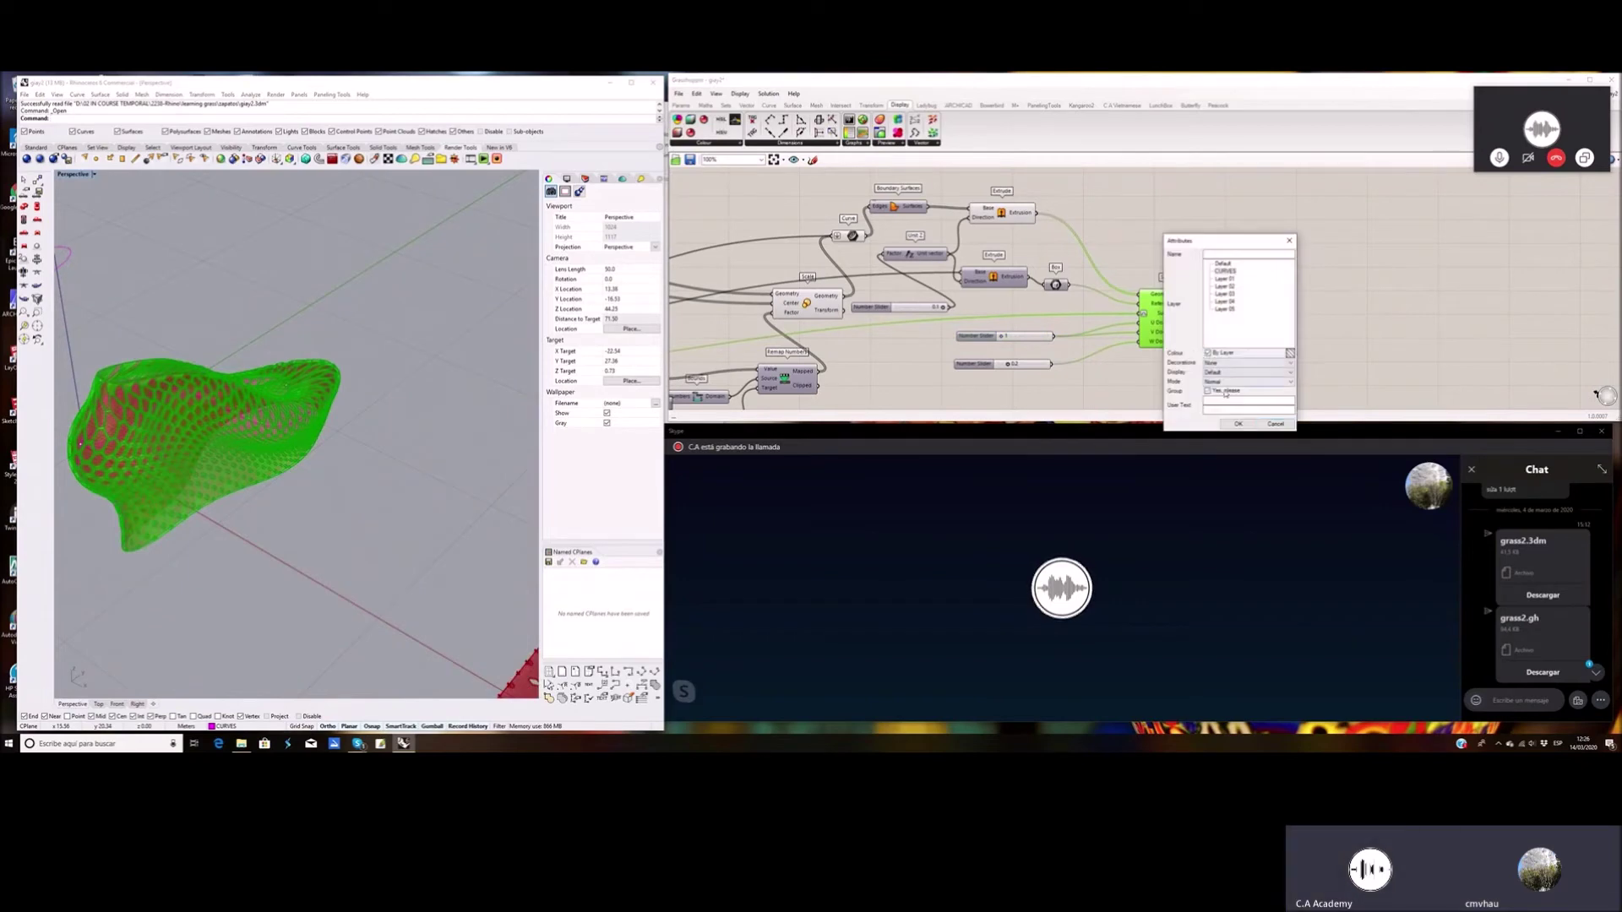
{"action": "left_click", "coordinate": [1240, 426]}
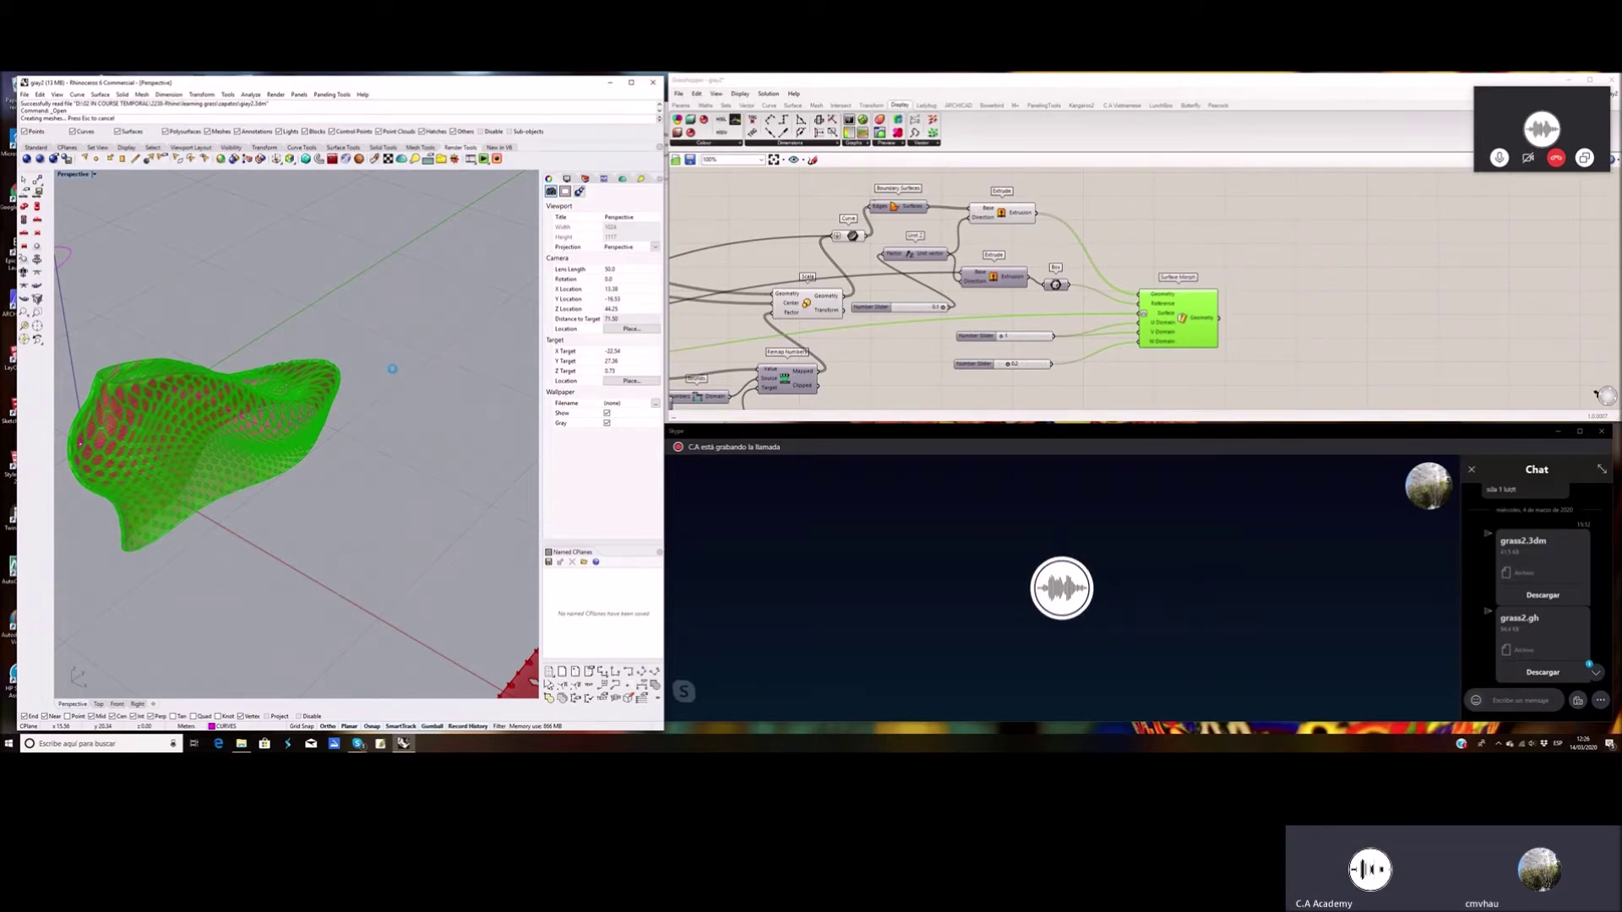
Move the baked perforated shoe upper away from the Grasshopper preview, toward the flat sole curves
{"action": "left_click", "coordinate": [276, 429]}
{"action": "scroll", "coordinate": [358, 462], "scroll_direction": "down", "scroll_amount": 5}
{"action": "type", "text": "M"}
{"action": "key", "text": "Return"}
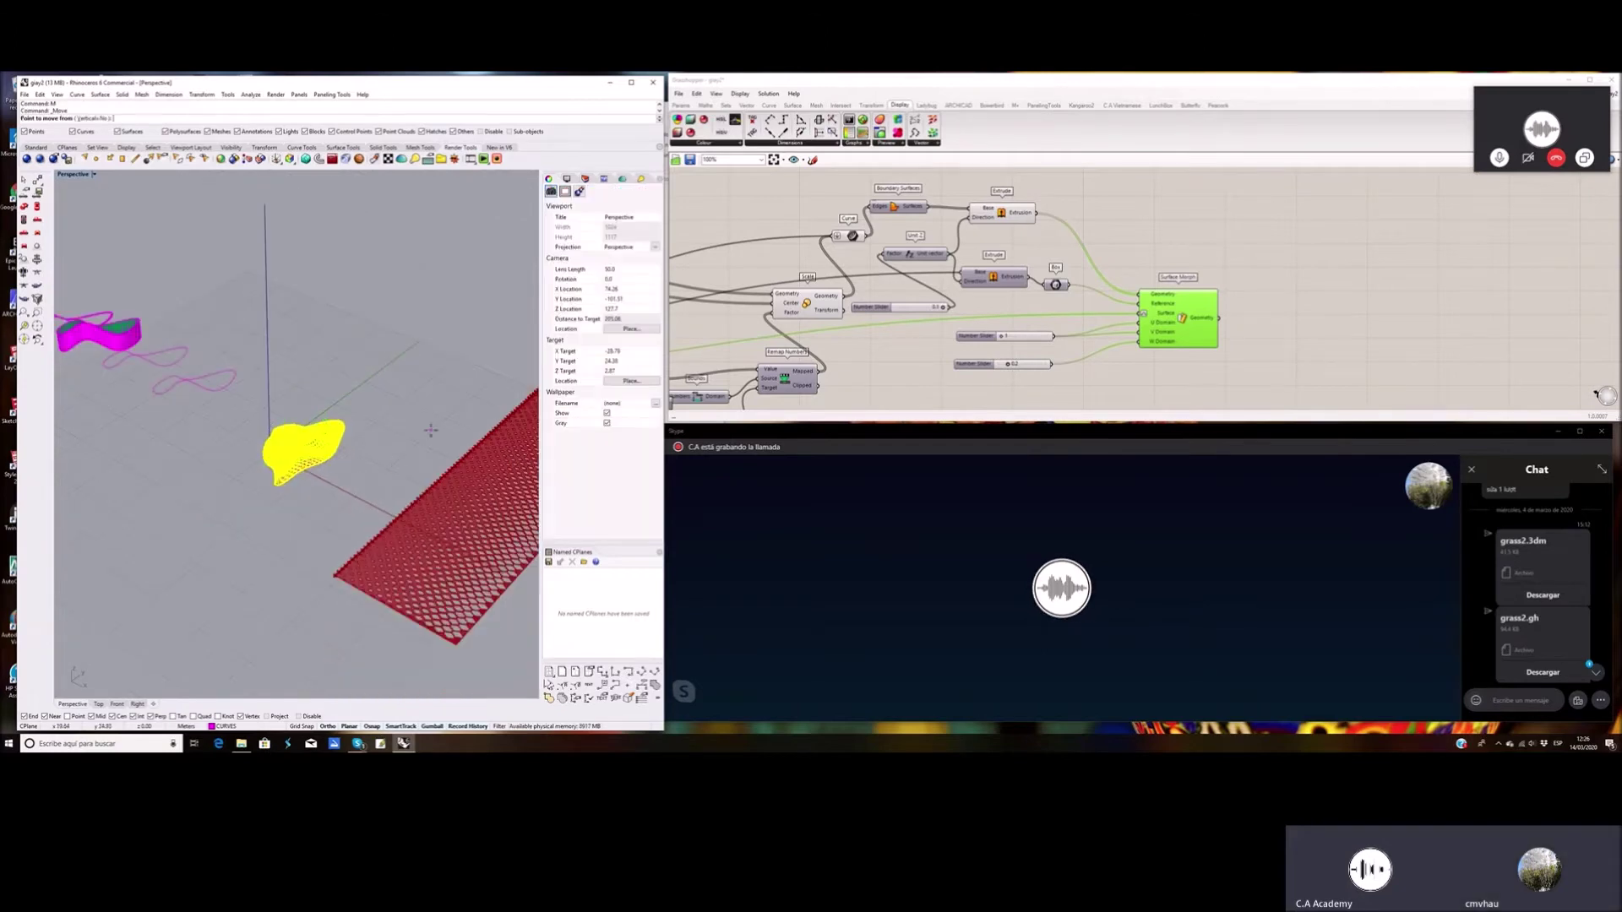
{"action": "left_click", "coordinate": [431, 431]}
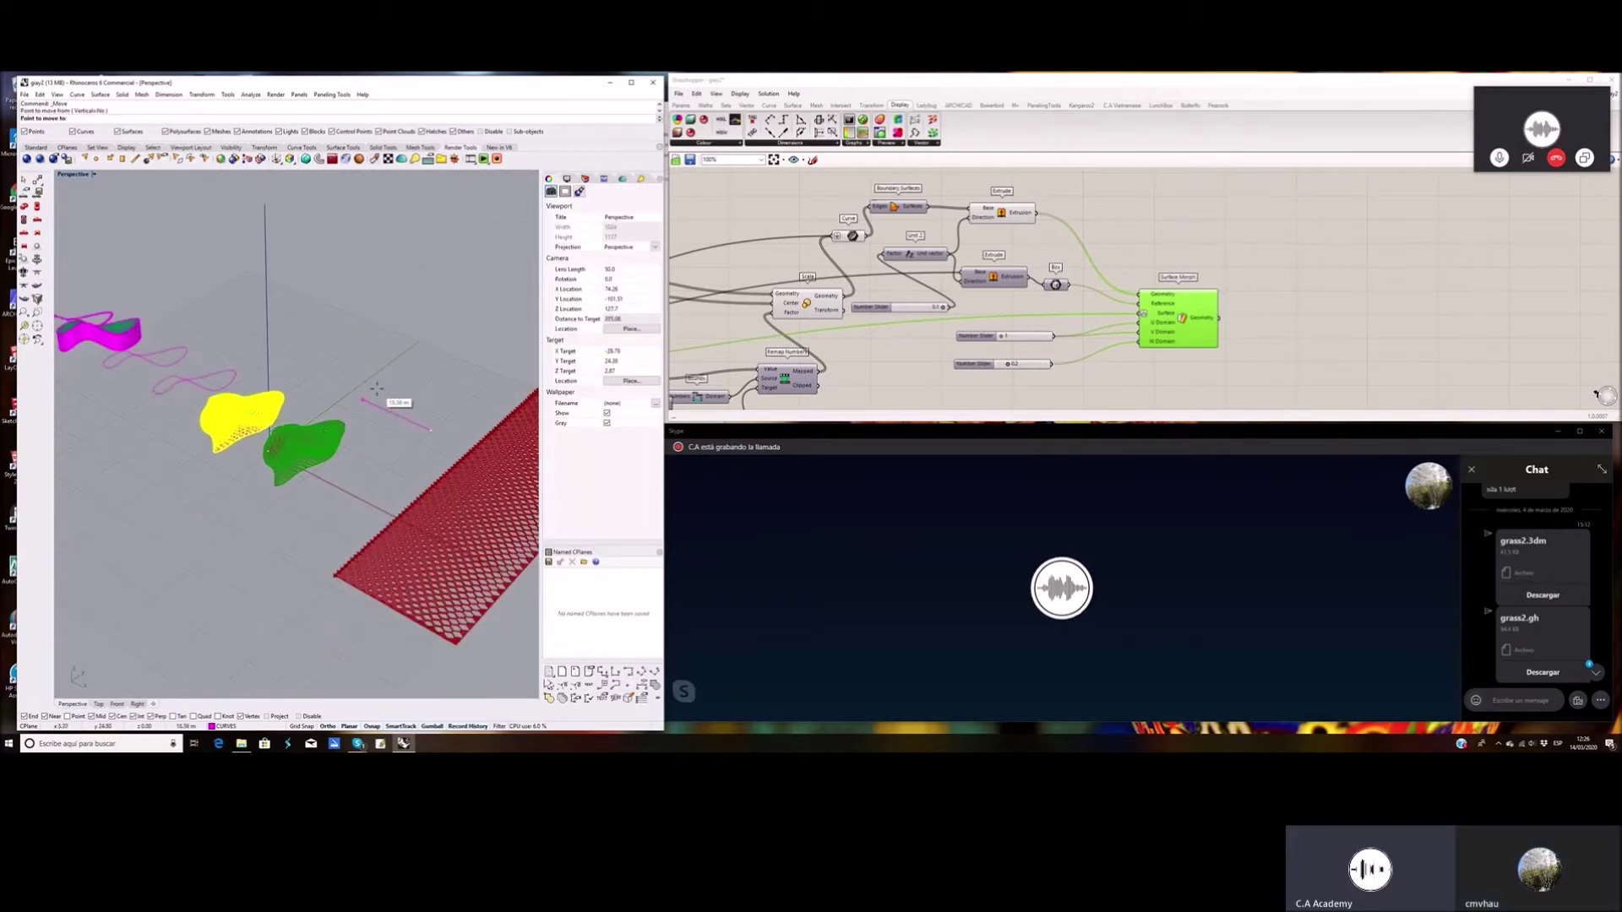
{"action": "left_click", "coordinate": [394, 398]}
{"action": "left_click", "coordinate": [402, 379]}
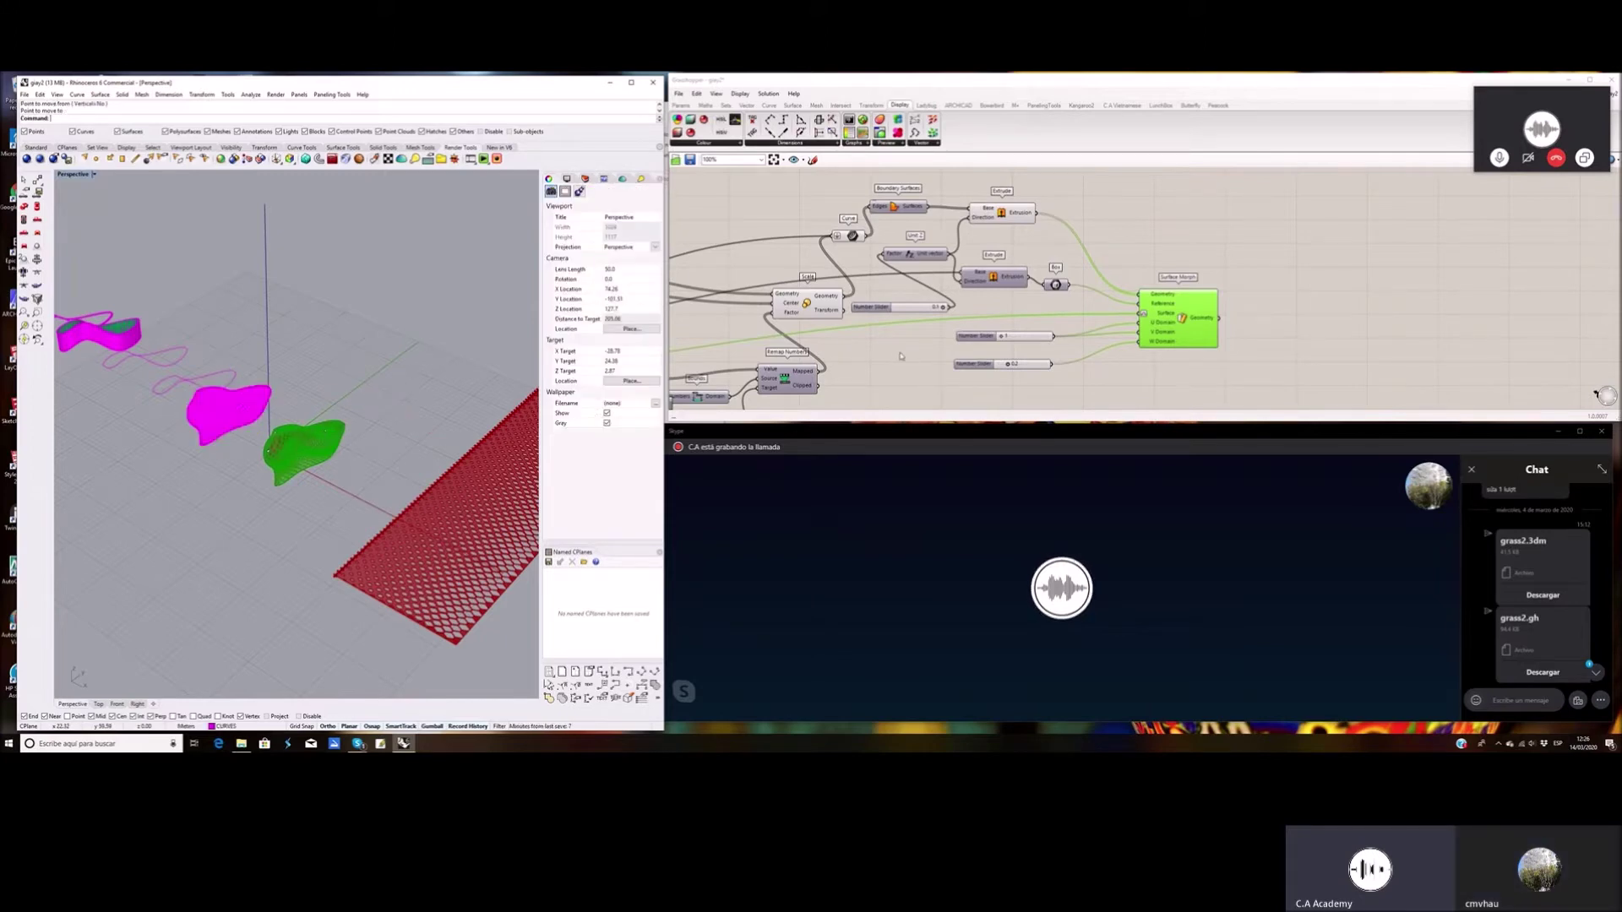
{"action": "left_click", "coordinate": [900, 356]}
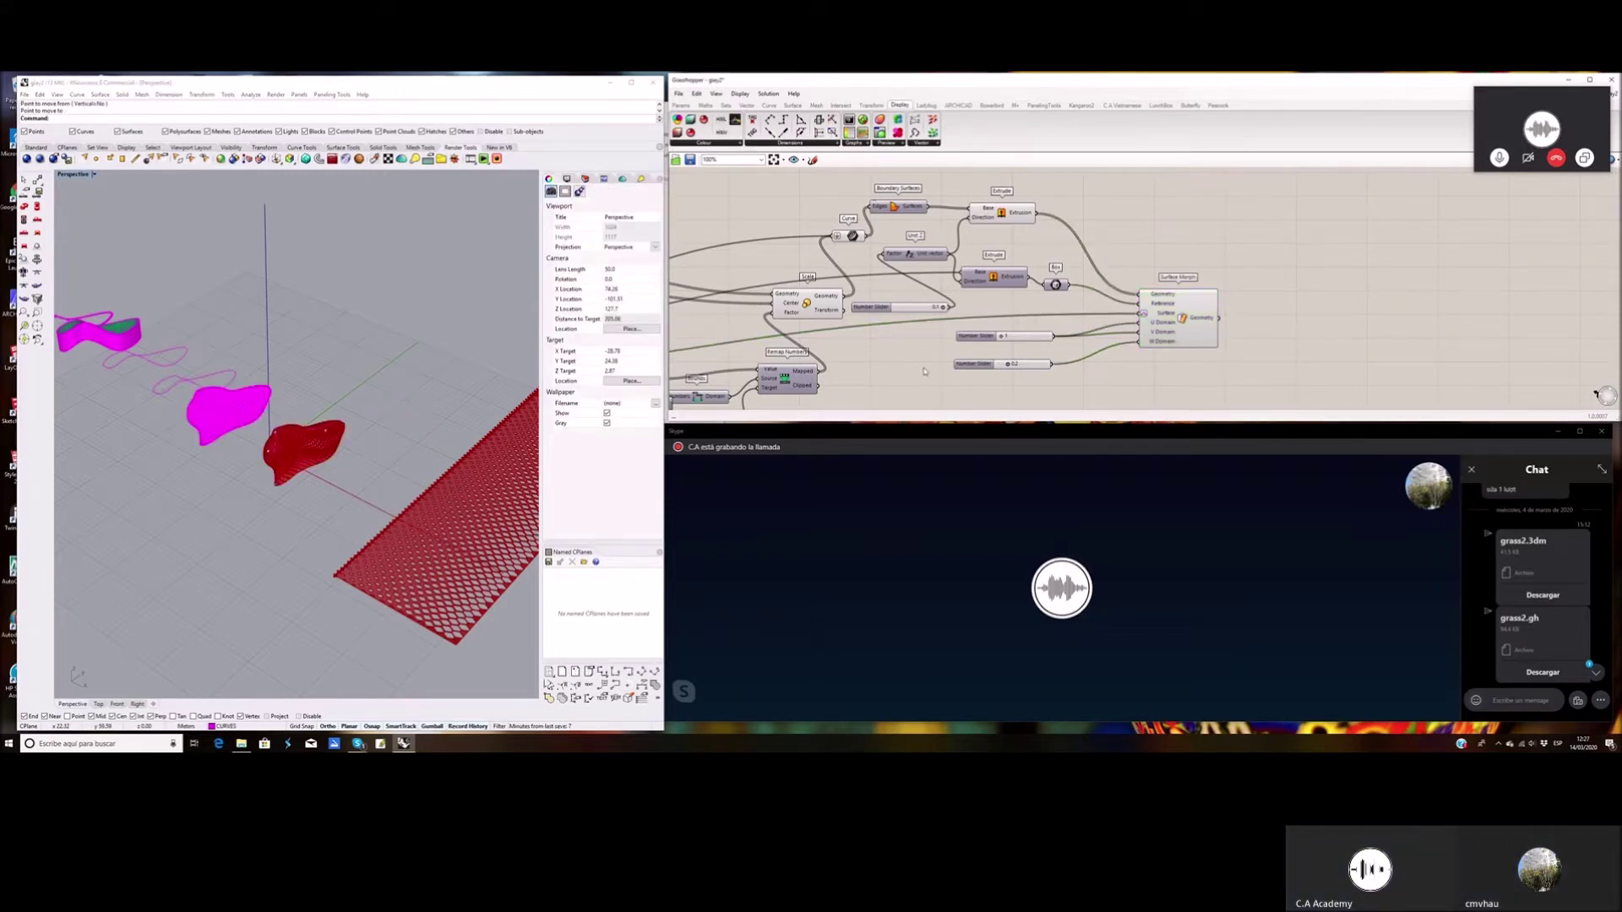
Add a Graph Mapper component to empty canvas space below the Remap Numbers component
{"action": "scroll", "coordinate": [899, 378], "scroll_direction": "down", "scroll_amount": 3}
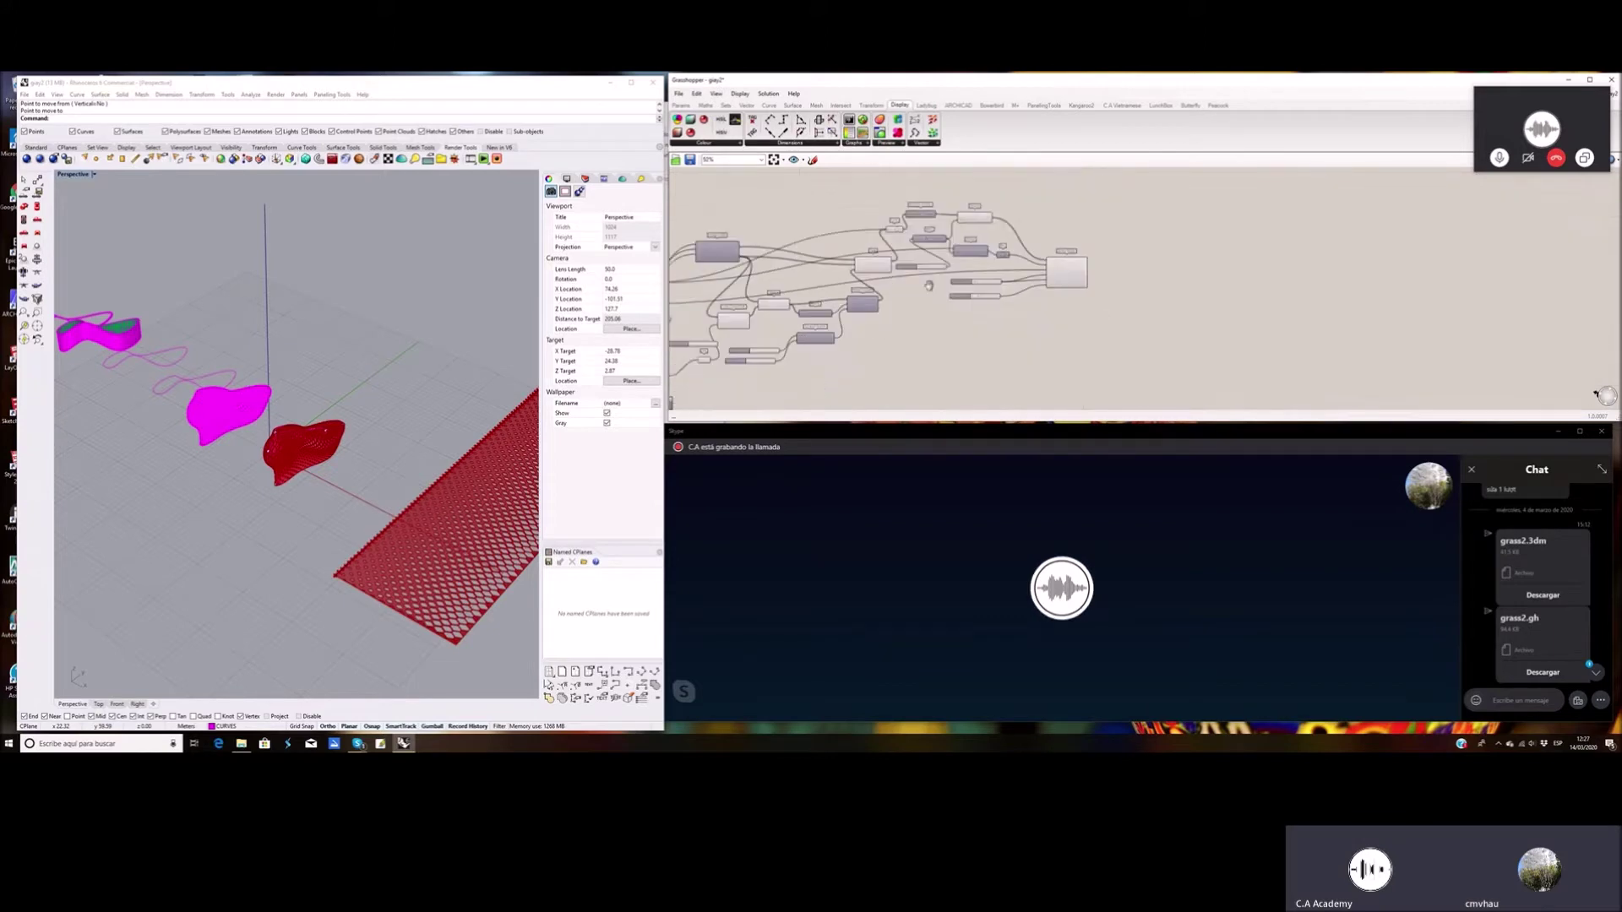
{"action": "double_click", "coordinate": [943, 336]}
{"action": "type", "text": "gra"}
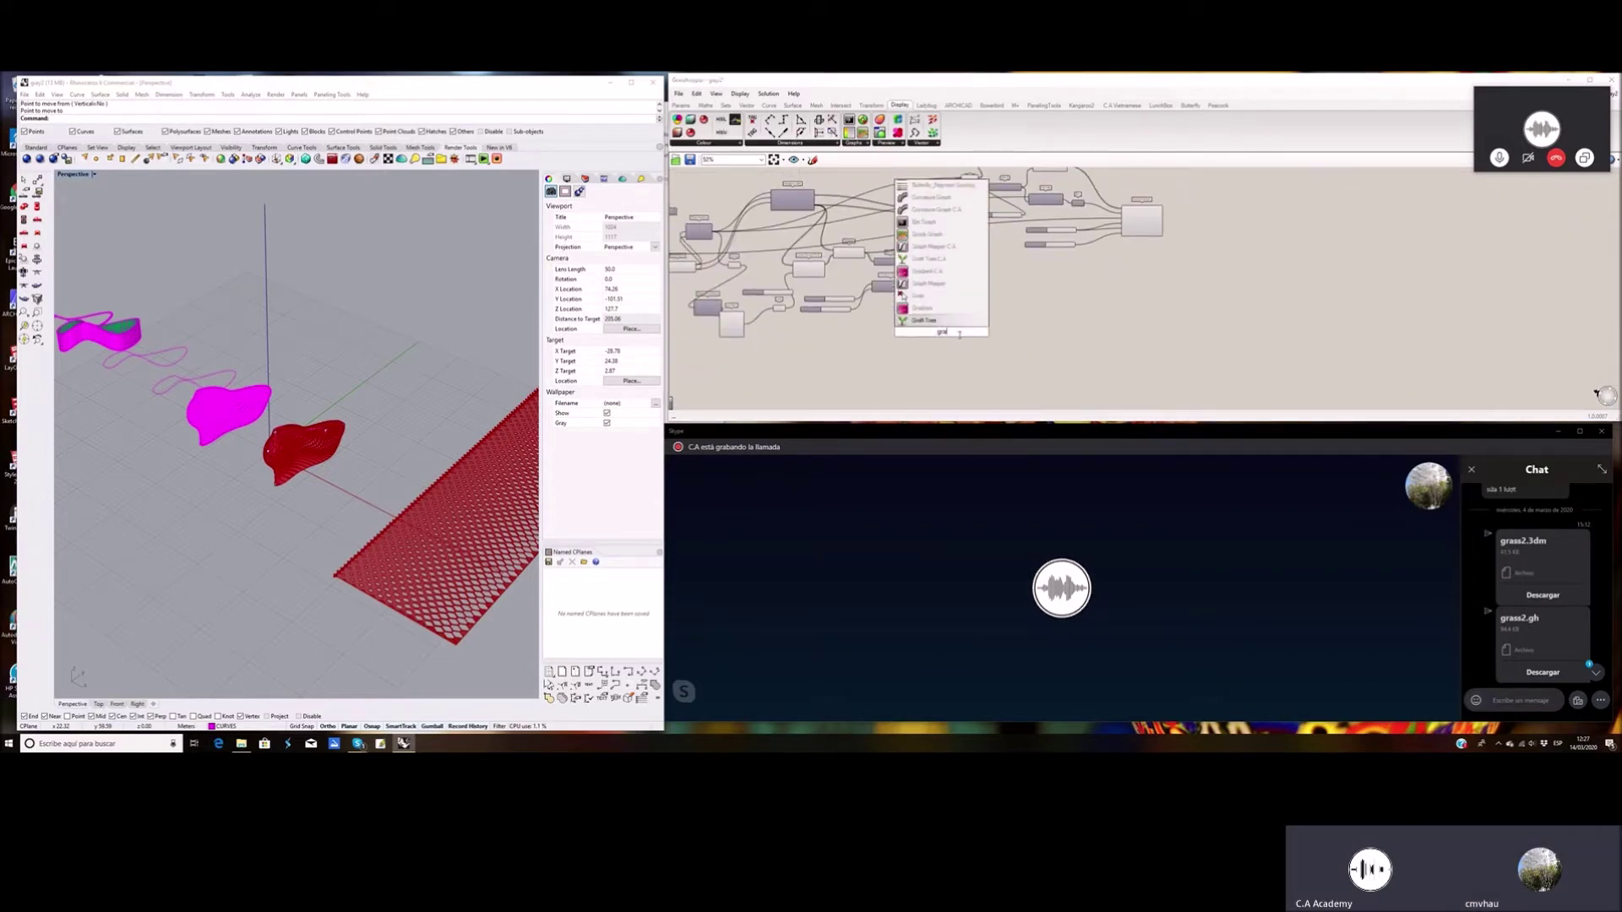
{"action": "left_click", "coordinate": [947, 321]}
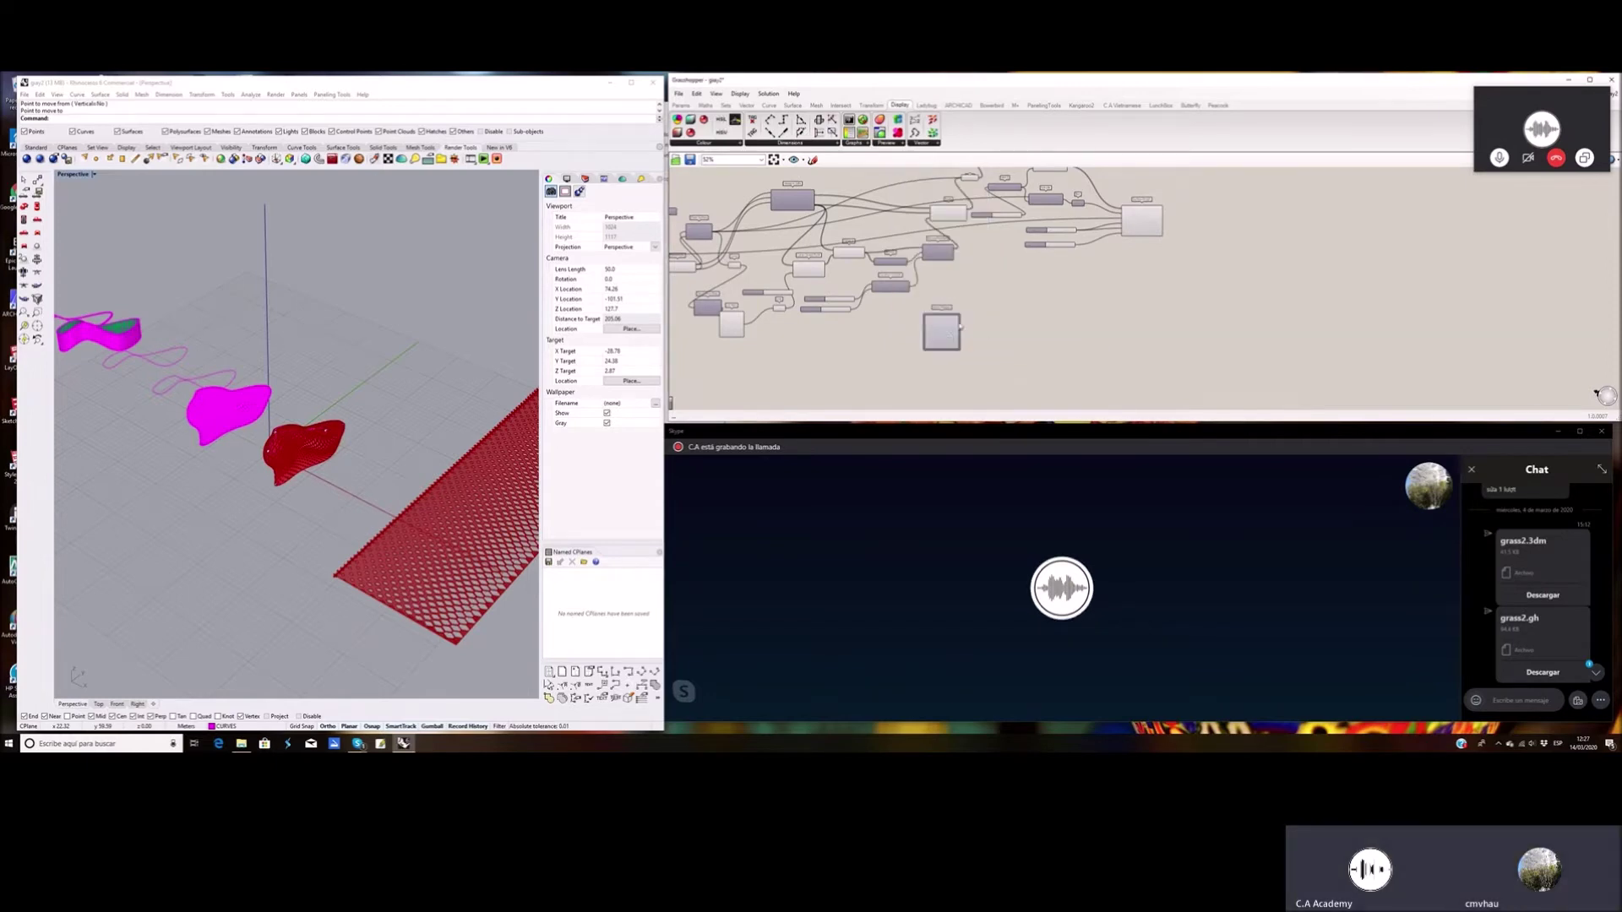
{"action": "scroll", "coordinate": [945, 342], "scroll_direction": "up", "scroll_amount": 5}
{"action": "left_click_drag", "start_coordinate": [931, 289], "coordinate": [1008, 287]}
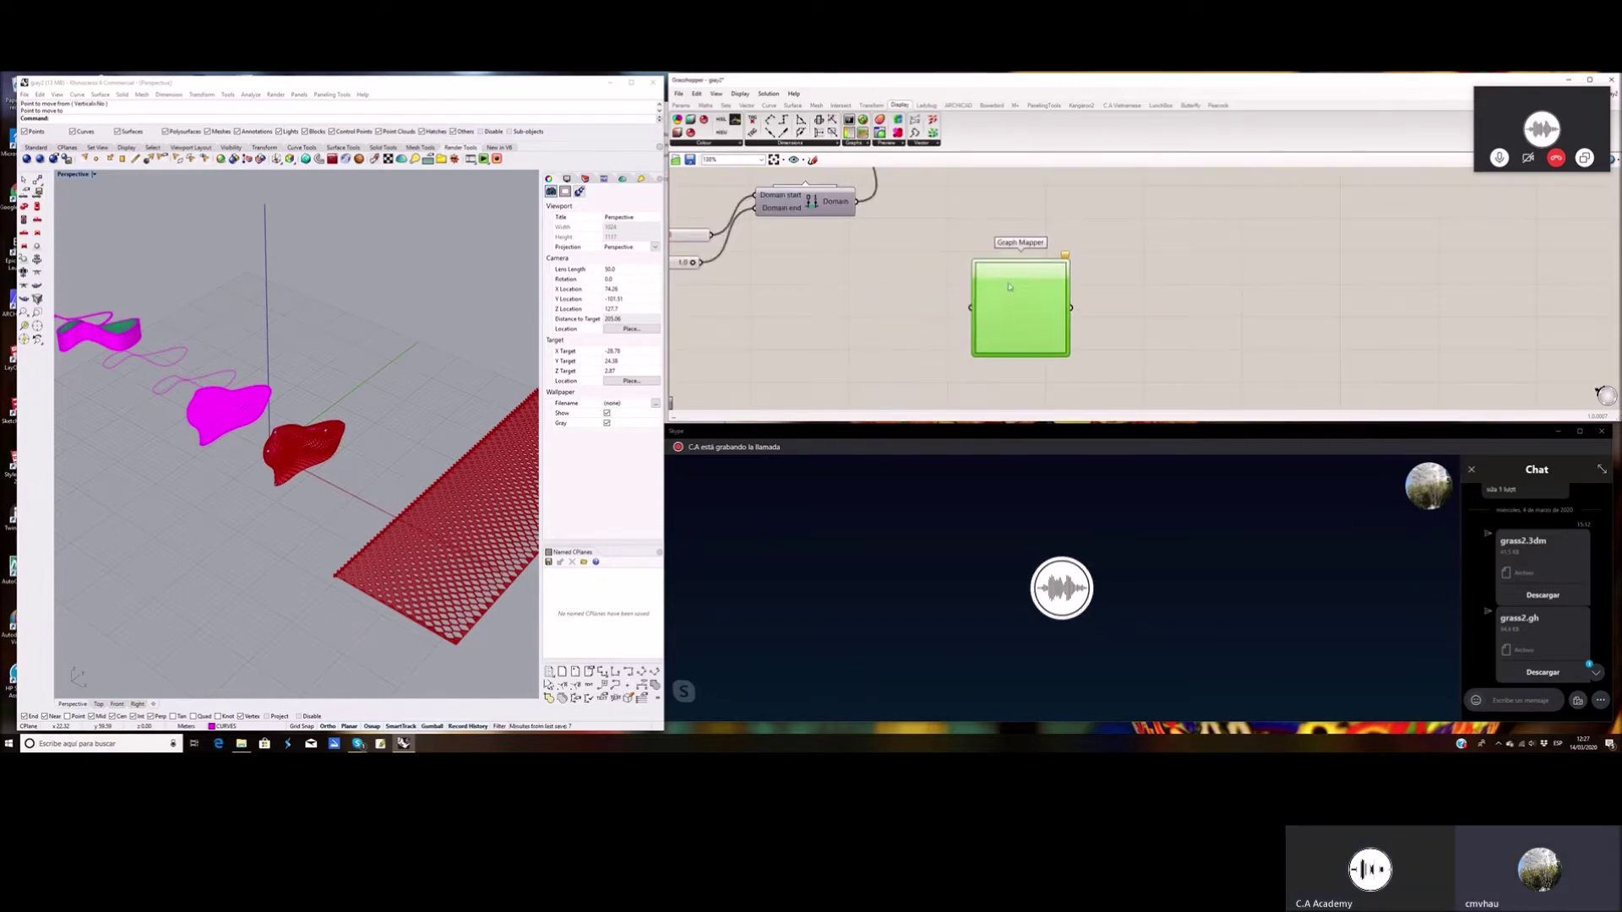
{"action": "scroll", "coordinate": [1020, 272], "scroll_direction": "up", "scroll_amount": 2}
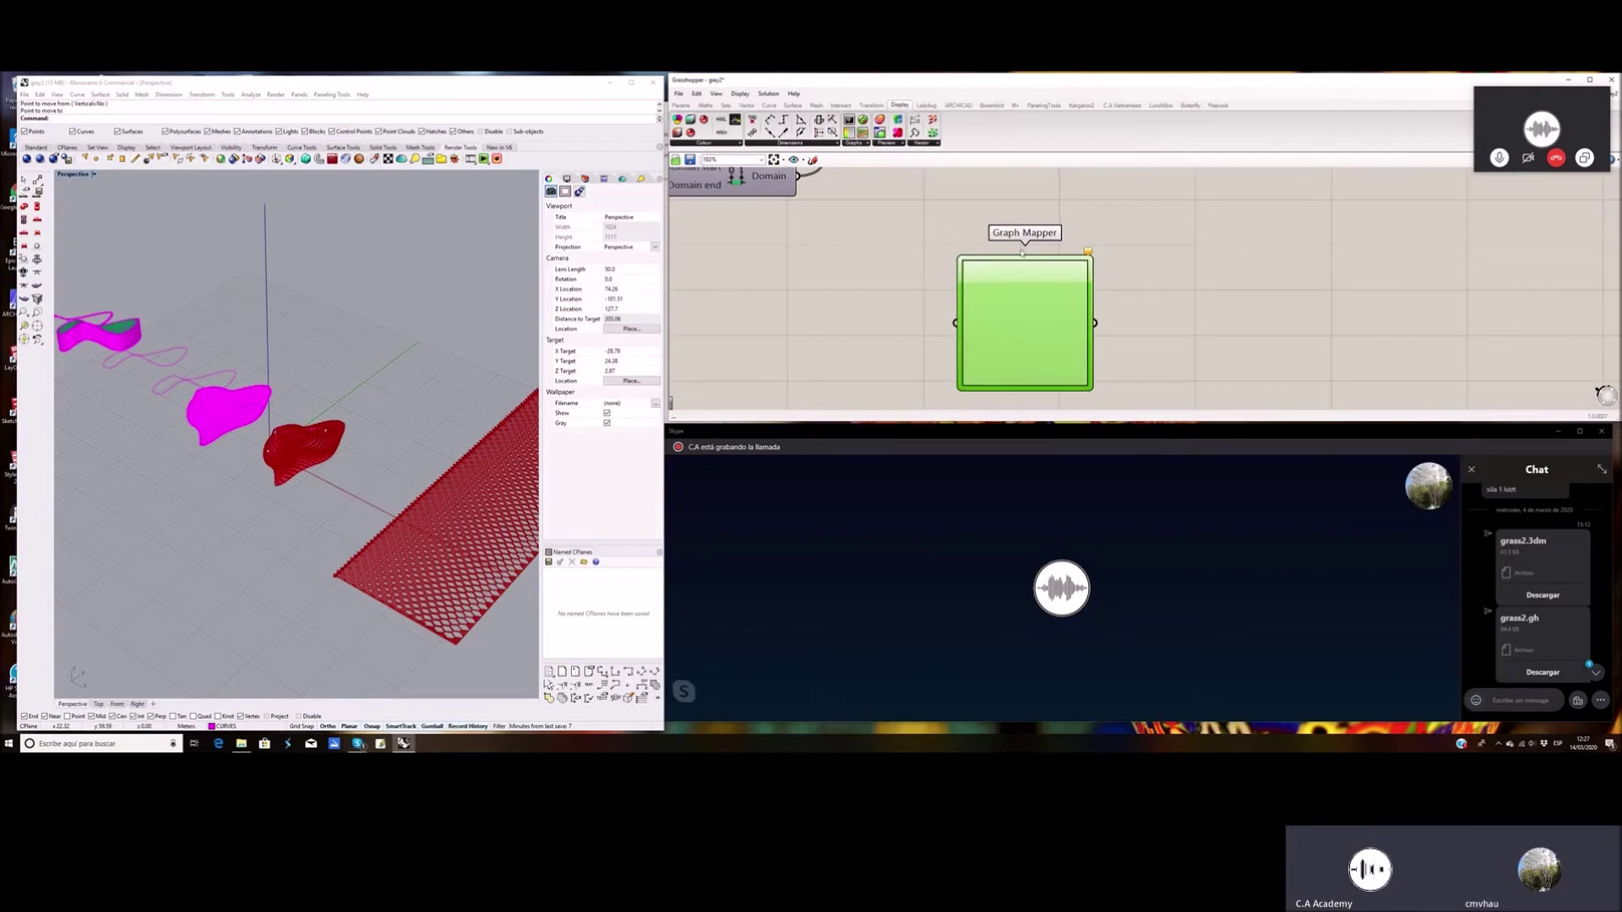
{"action": "mouse_move", "coordinate": [978, 309]}
{"action": "left_mouse_down"}
{"action": "mouse_move", "coordinate": [991, 297]}
{"action": "mouse_move", "coordinate": [975, 301]}
{"action": "left_mouse_up"}
Place the Graph Mapper beside Remap Numbers and connect the Mapped output to its input
{"action": "scroll", "coordinate": [1035, 262], "scroll_direction": "down", "scroll_amount": 4}
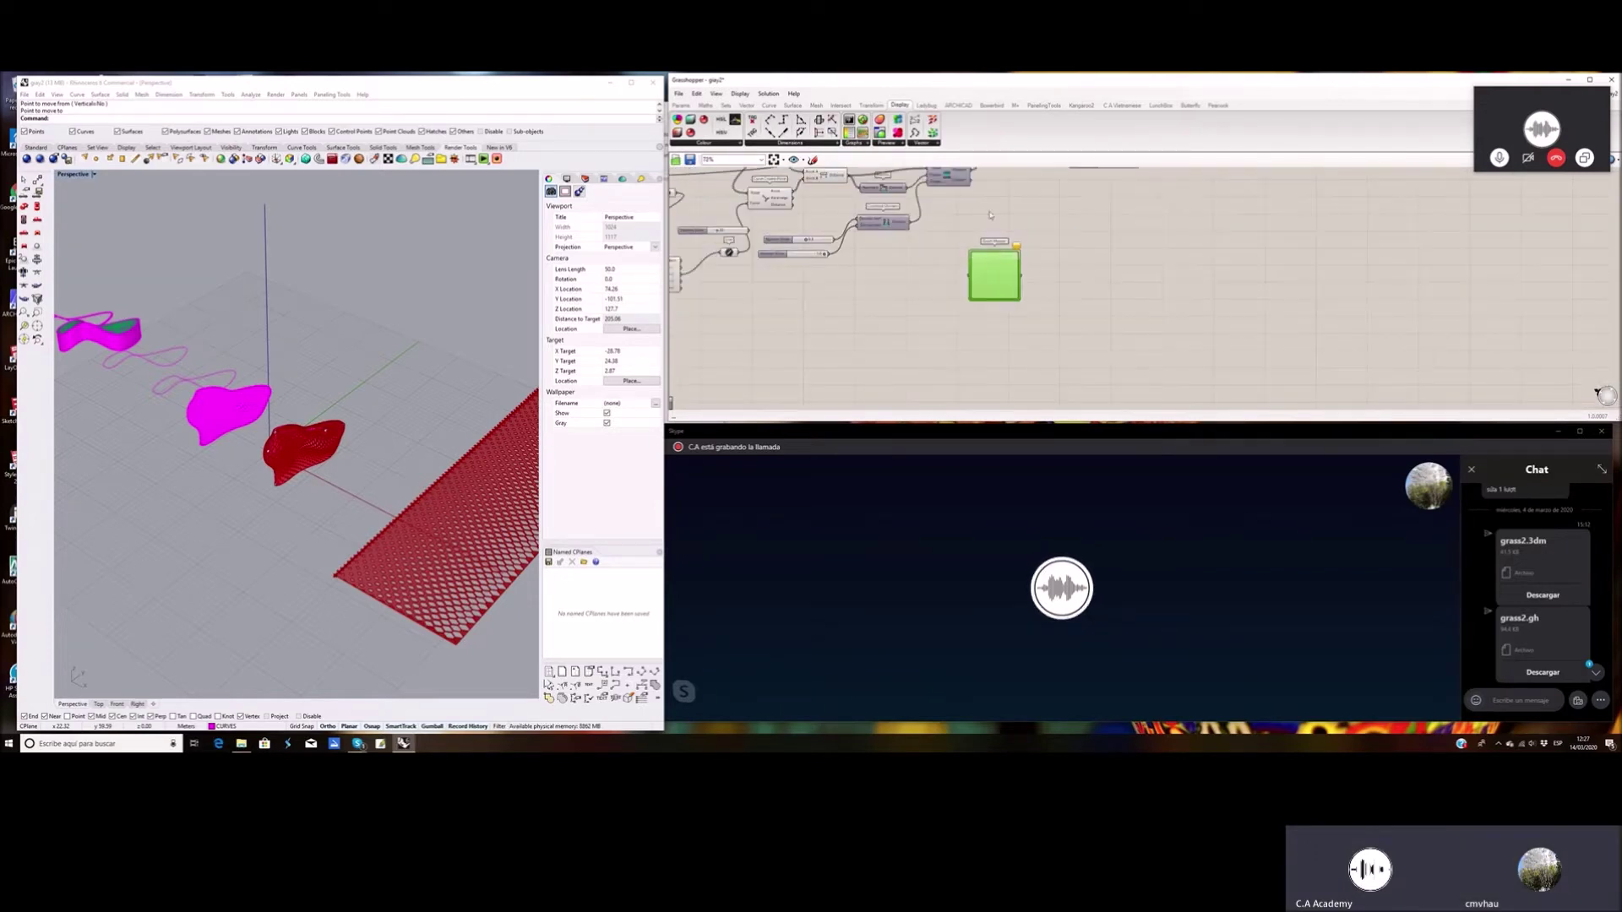
{"action": "left_click_drag", "start_coordinate": [949, 306], "coordinate": [970, 247]}
{"action": "scroll", "coordinate": [938, 224], "scroll_direction": "up", "scroll_amount": 4}
{"action": "scroll", "coordinate": [974, 251], "scroll_direction": "down", "scroll_amount": 1}
{"action": "right_click_drag", "start_coordinate": [979, 254], "coordinate": [900, 264]}
{"action": "left_click_drag", "start_coordinate": [900, 264], "coordinate": [936, 259]}
{"action": "mouse_move", "coordinate": [829, 217]}
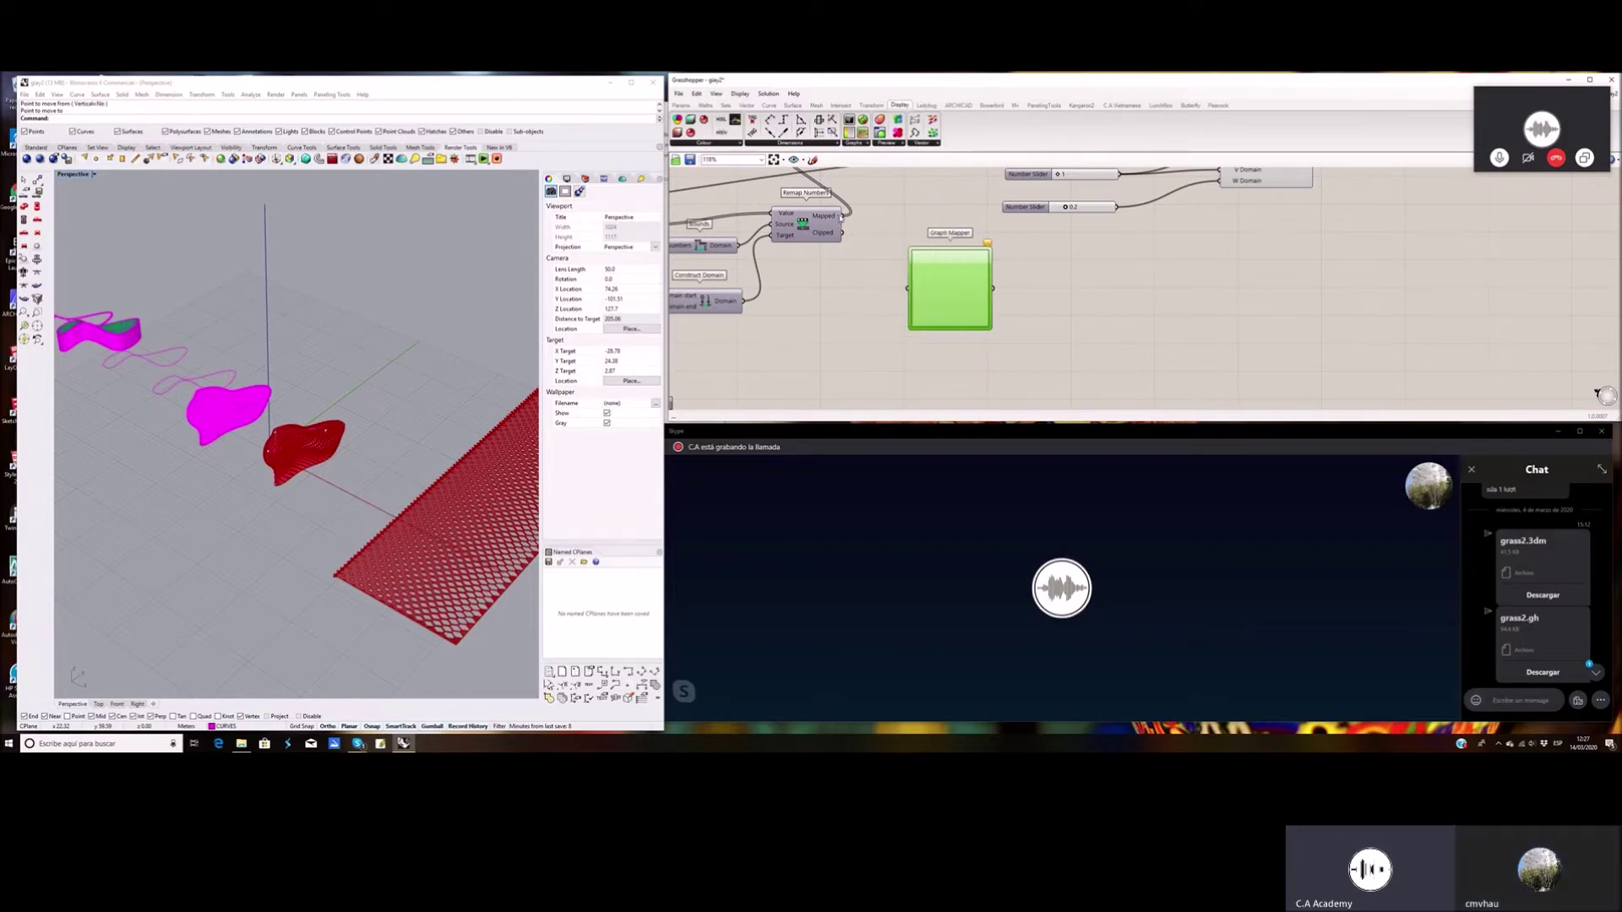
{"action": "left_click_drag", "start_coordinate": [848, 222], "coordinate": [913, 293]}
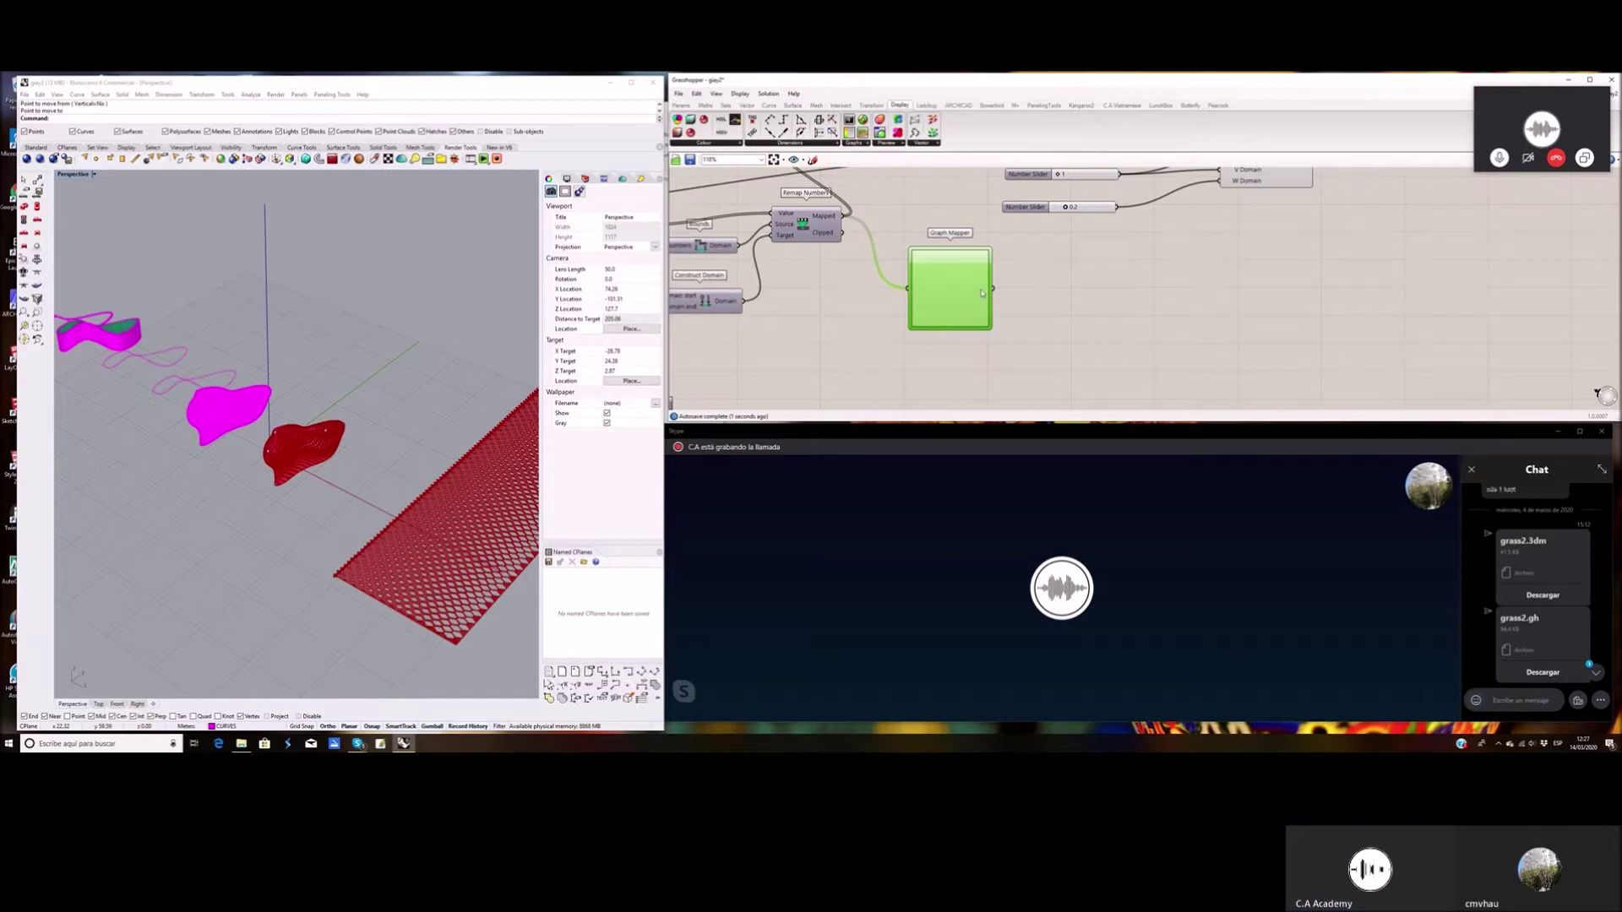
Set the Graph Mapper's graph type to Gaussian
{"action": "scroll", "coordinate": [983, 293], "scroll_direction": "down", "scroll_amount": 1}
{"action": "scroll", "coordinate": [982, 294], "scroll_direction": "down", "scroll_amount": 2}
{"action": "right_click", "coordinate": [941, 291]}
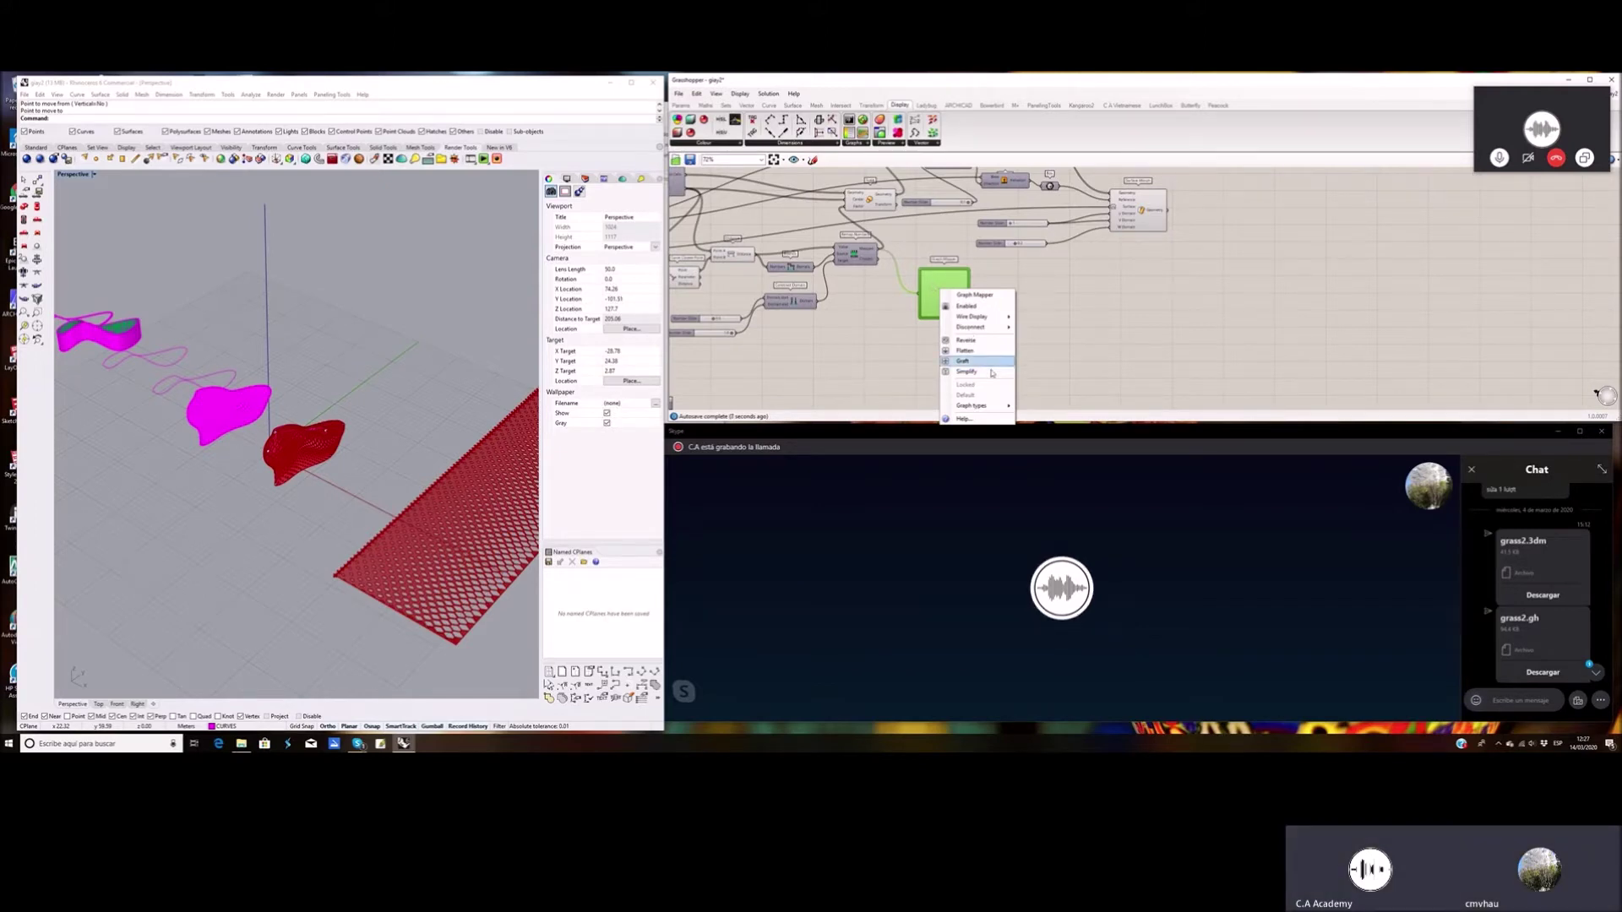
{"action": "mouse_move", "coordinate": [980, 405]}
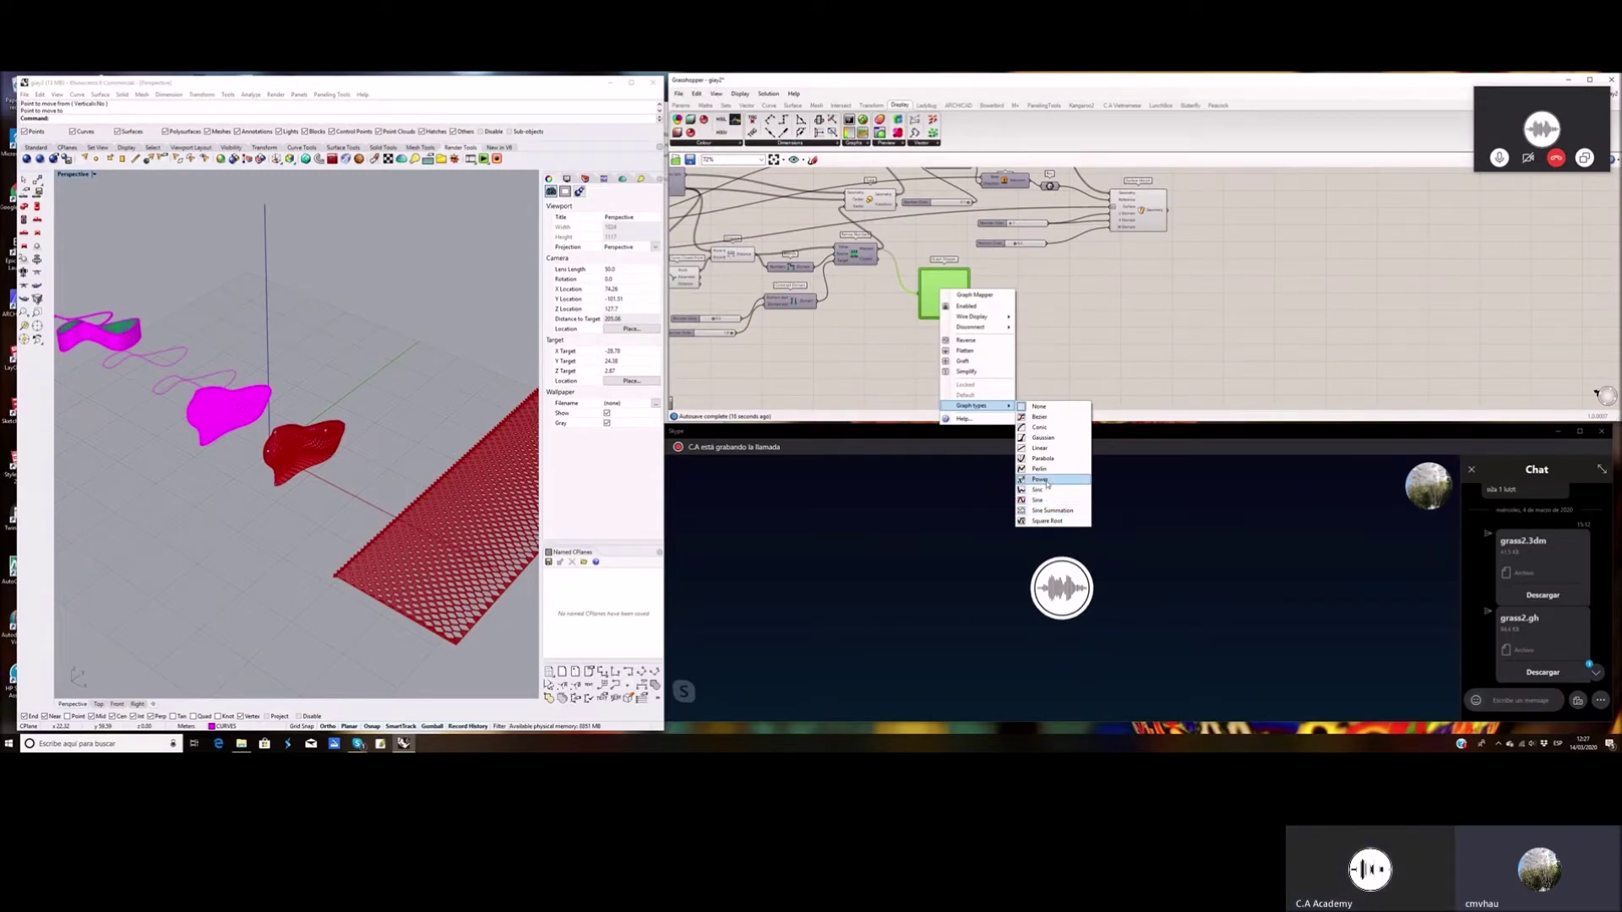
{"action": "left_click", "coordinate": [1048, 440]}
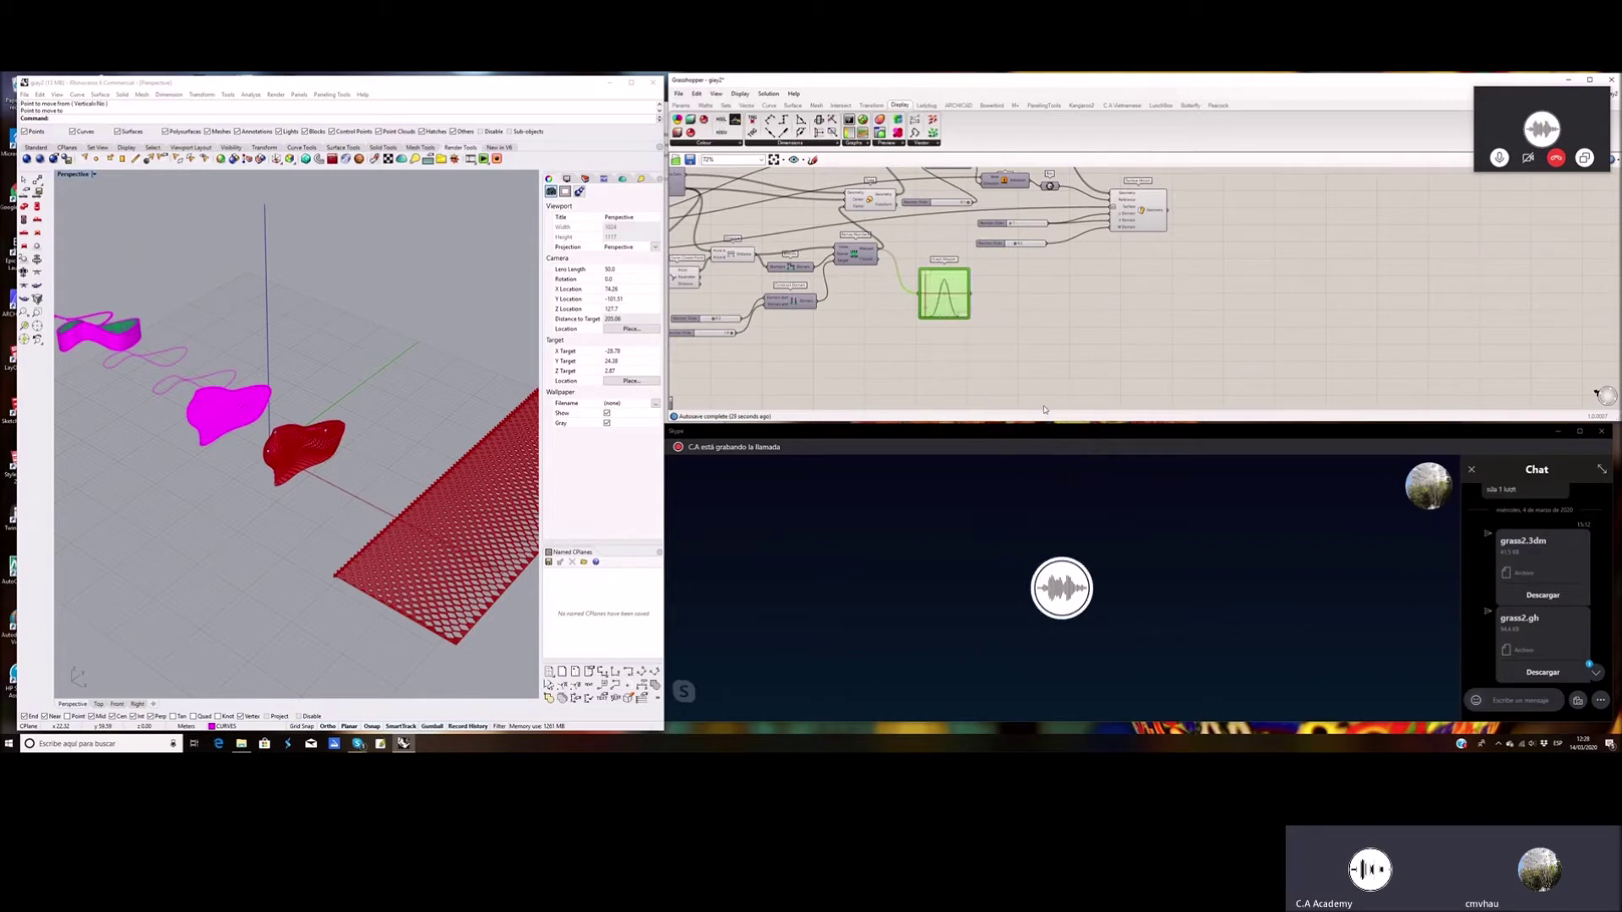
Widen the Graph Mapper to about twice its width, keeping the Gaussian curve centred
{"action": "scroll", "coordinate": [952, 289], "scroll_direction": "up", "scroll_amount": 2}
{"action": "scroll", "coordinate": [952, 289], "scroll_direction": "up", "scroll_amount": 1}
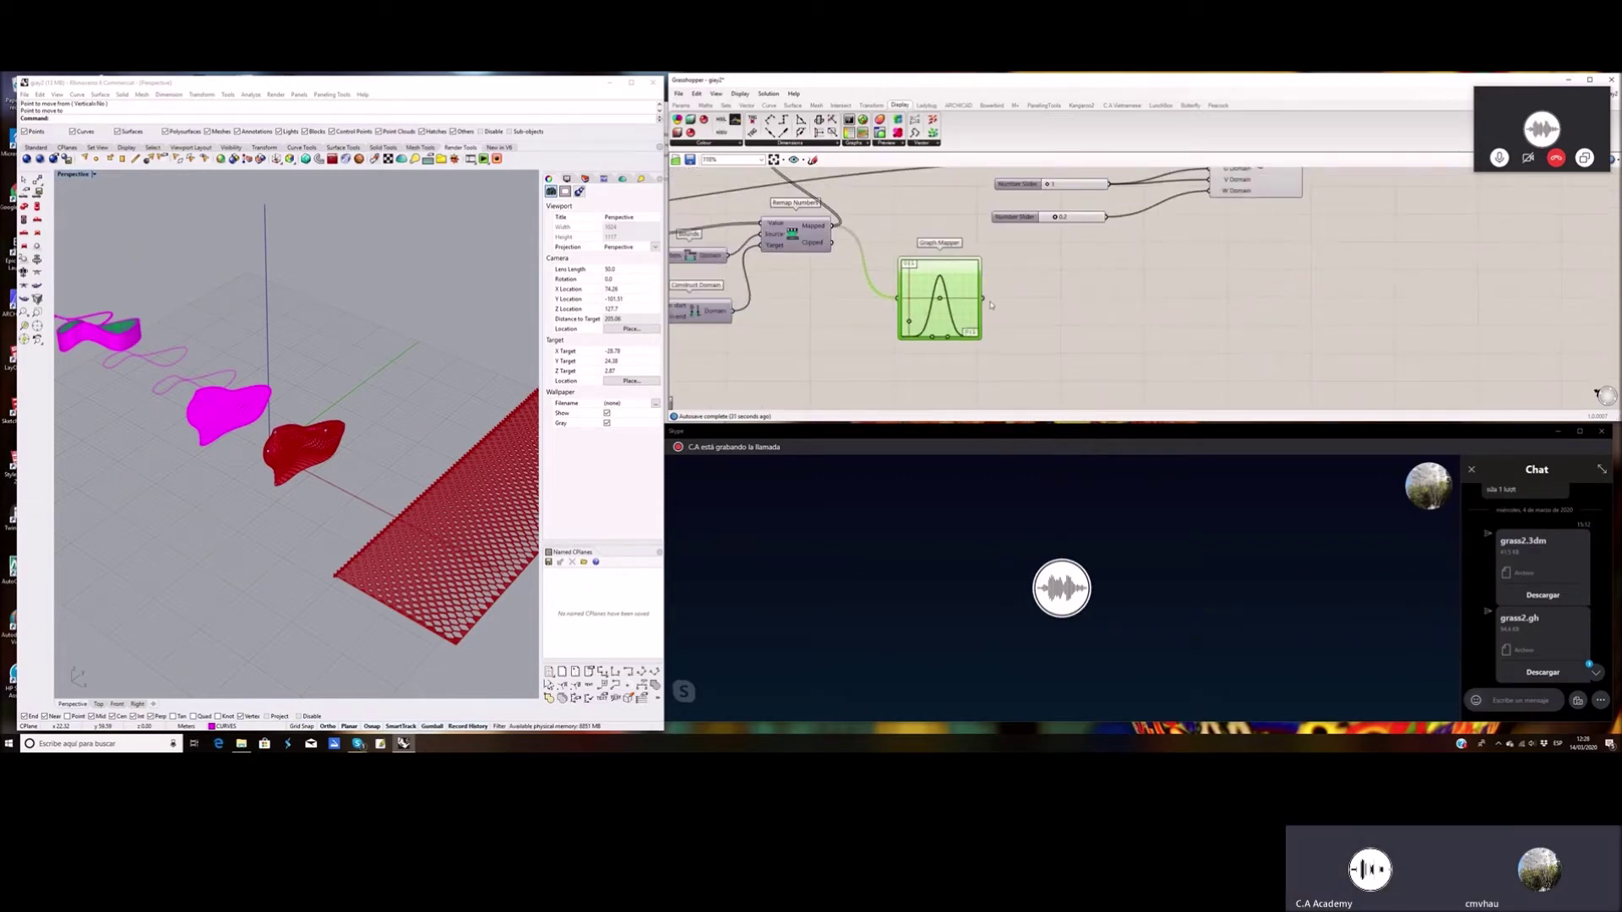
{"action": "left_click_drag", "start_coordinate": [987, 304], "coordinate": [1061, 304]}
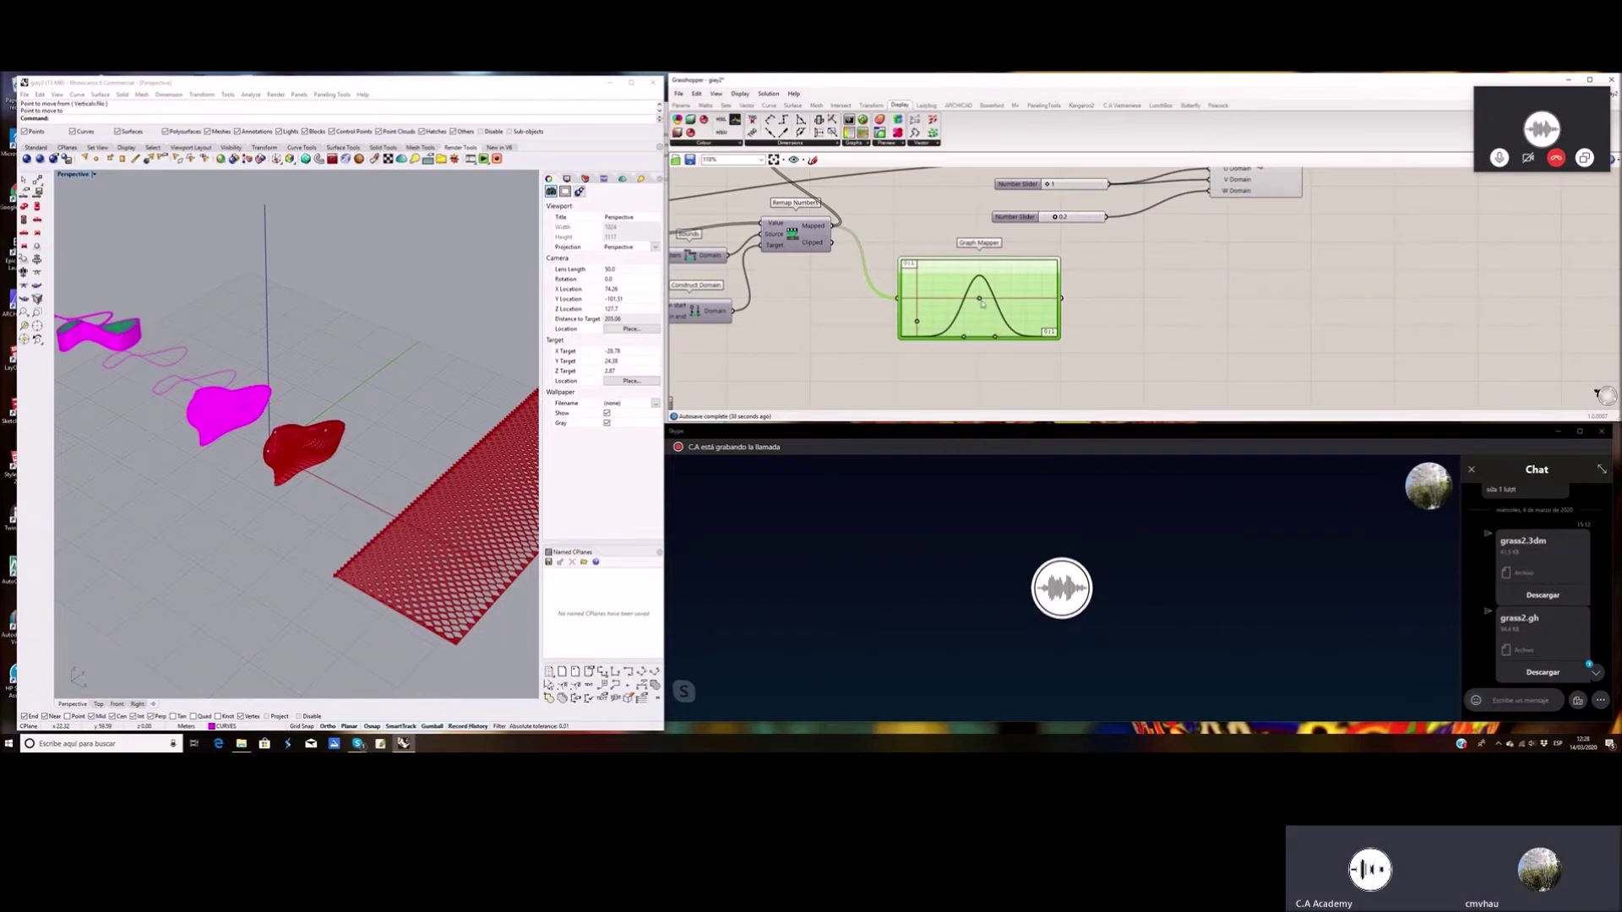
{"action": "left_click_drag", "start_coordinate": [980, 300], "coordinate": [982, 306]}
{"action": "scroll", "coordinate": [980, 316], "scroll_direction": "down", "scroll_amount": 2}
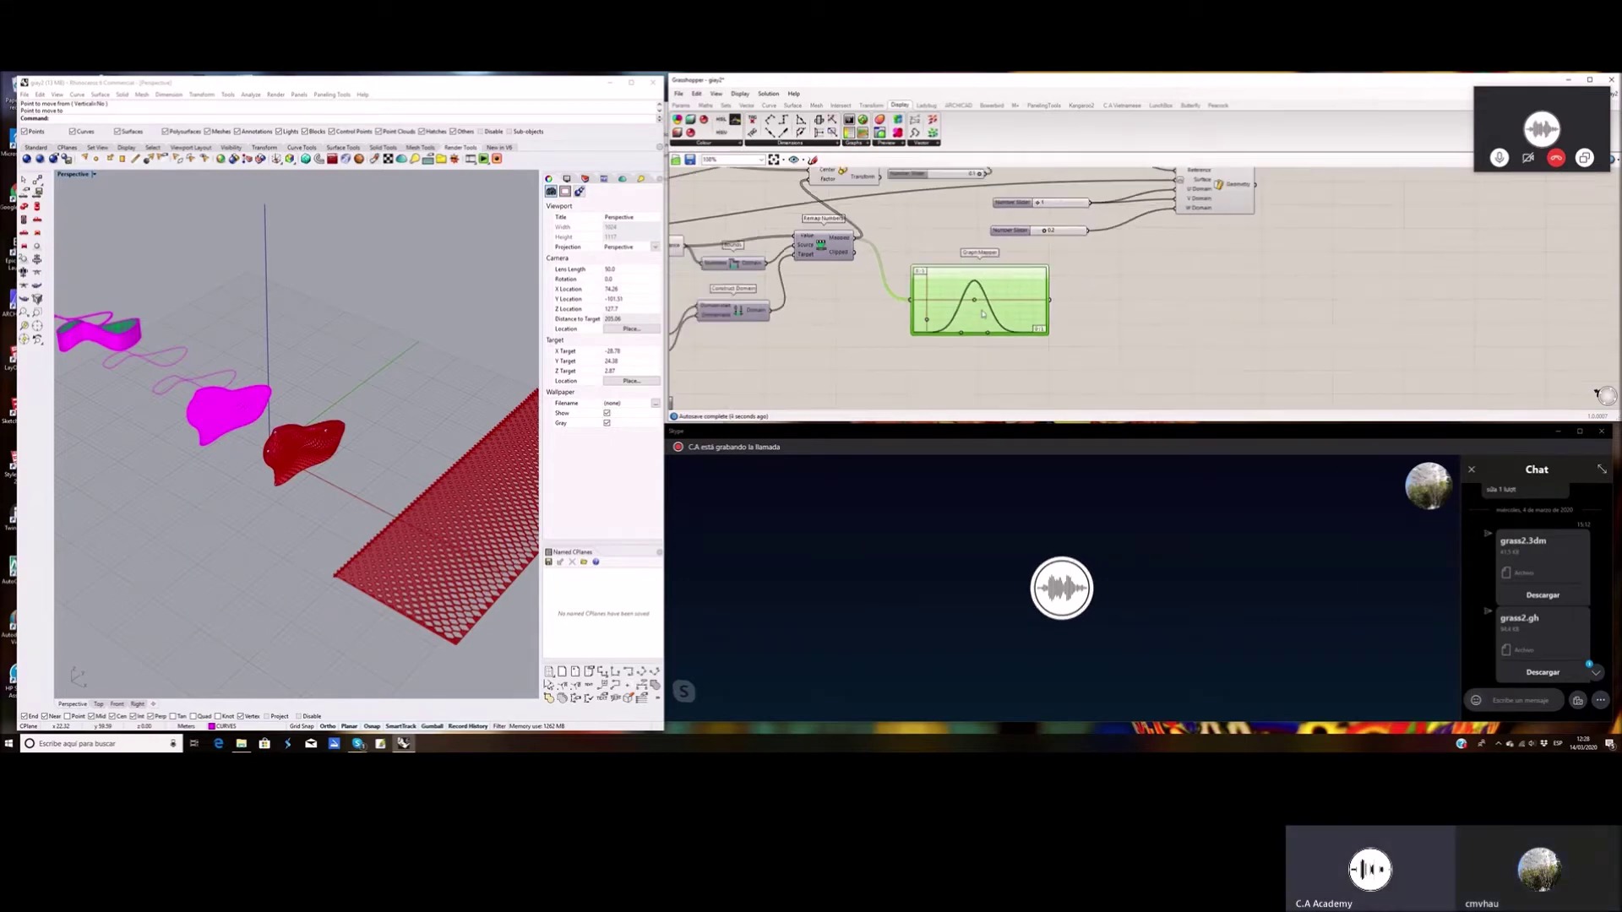
{"action": "scroll", "coordinate": [974, 336], "scroll_direction": "up", "scroll_amount": 1}
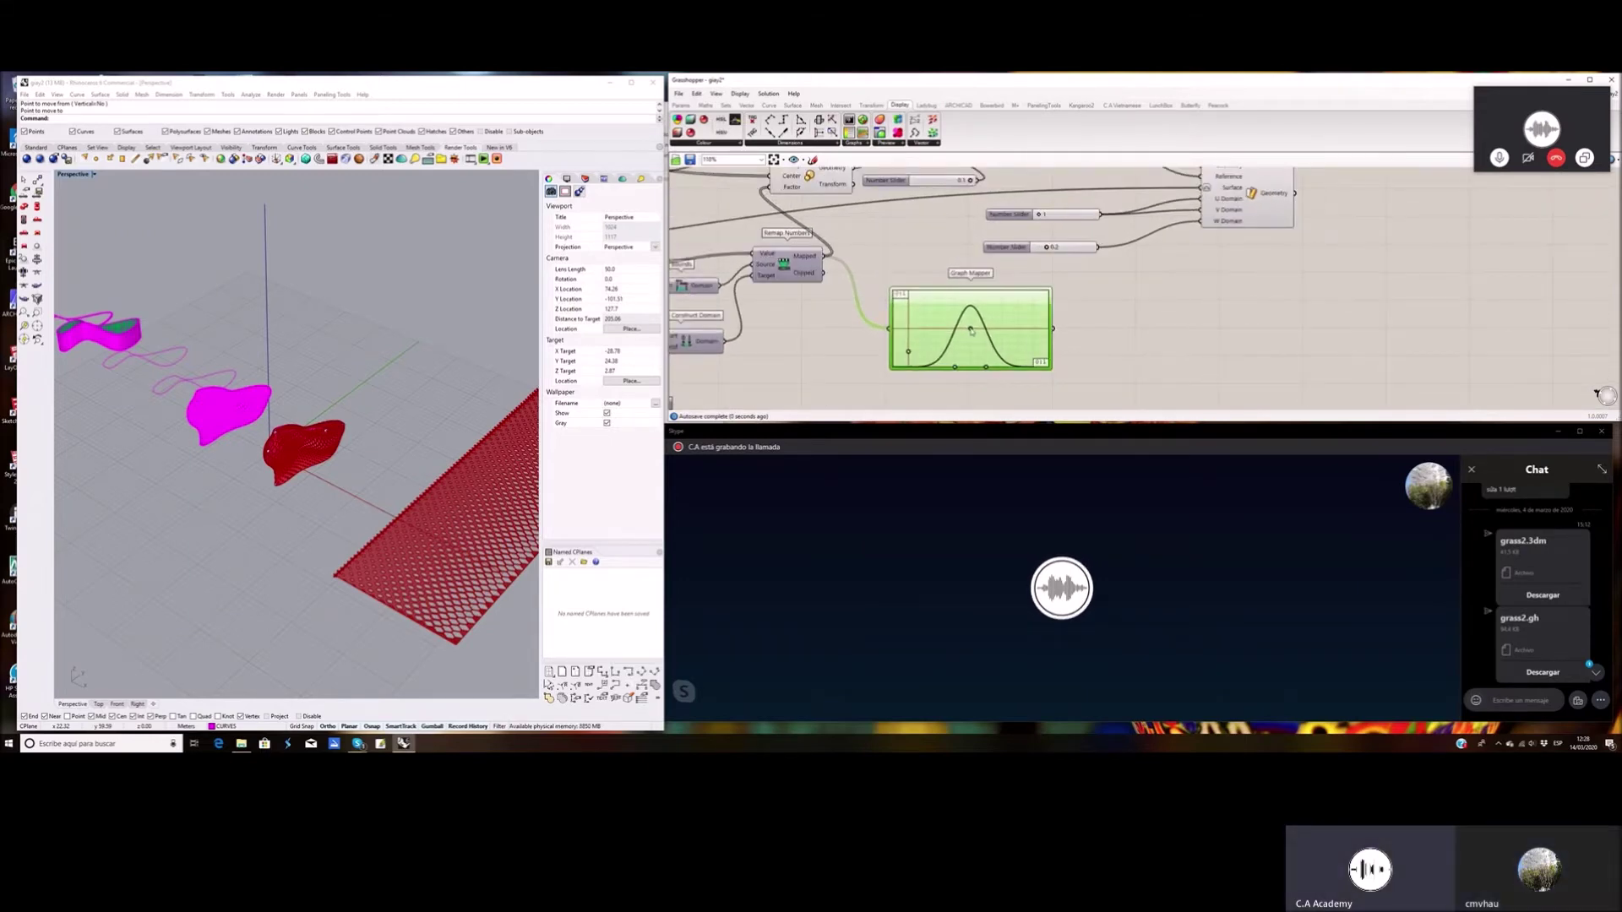
Move the Graph Mapper slightly closer to the Remap Numbers component
{"action": "scroll", "coordinate": [963, 334], "scroll_direction": "down", "scroll_amount": 3}
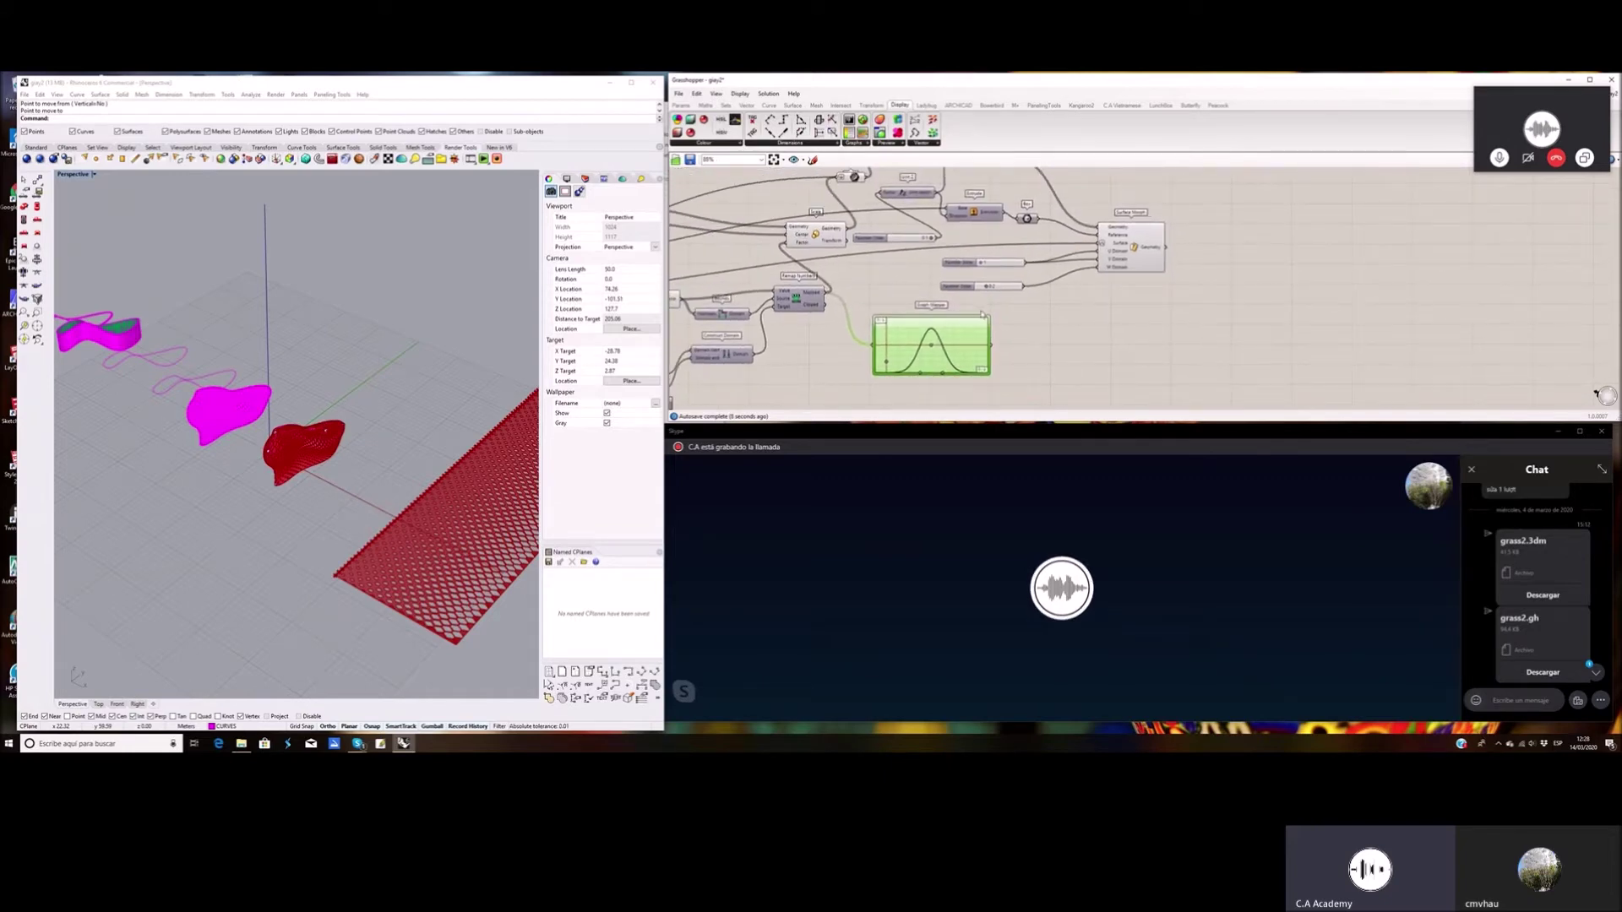
{"action": "left_click", "coordinate": [1002, 339]}
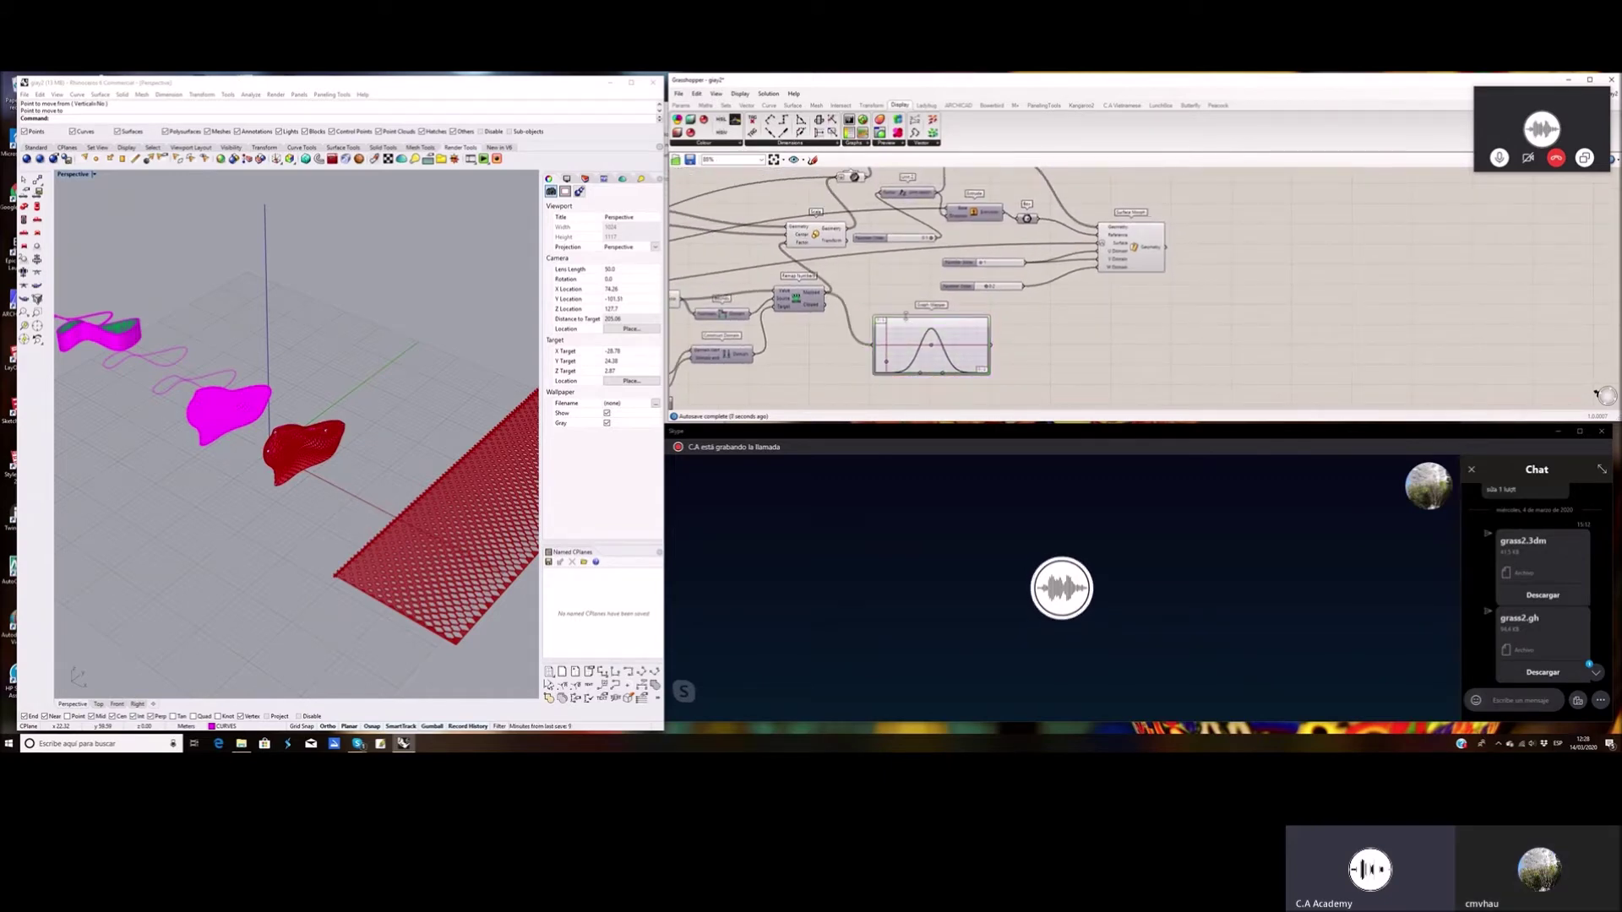
{"action": "left_click_drag", "start_coordinate": [912, 326], "coordinate": [888, 328]}
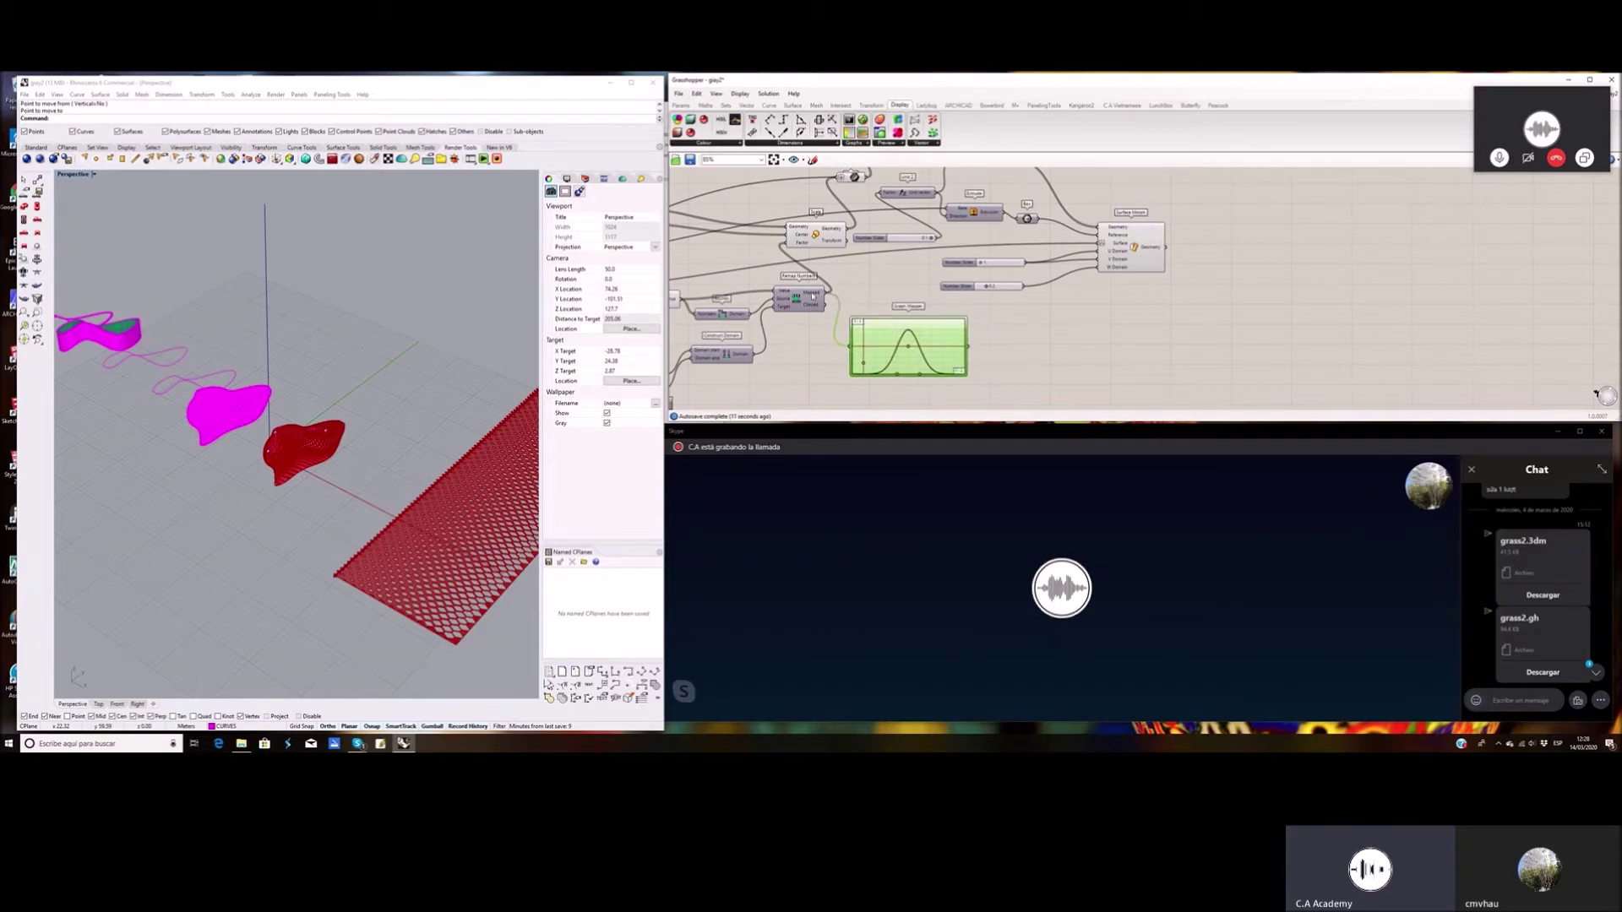
{"action": "mouse_move", "coordinate": [812, 296]}
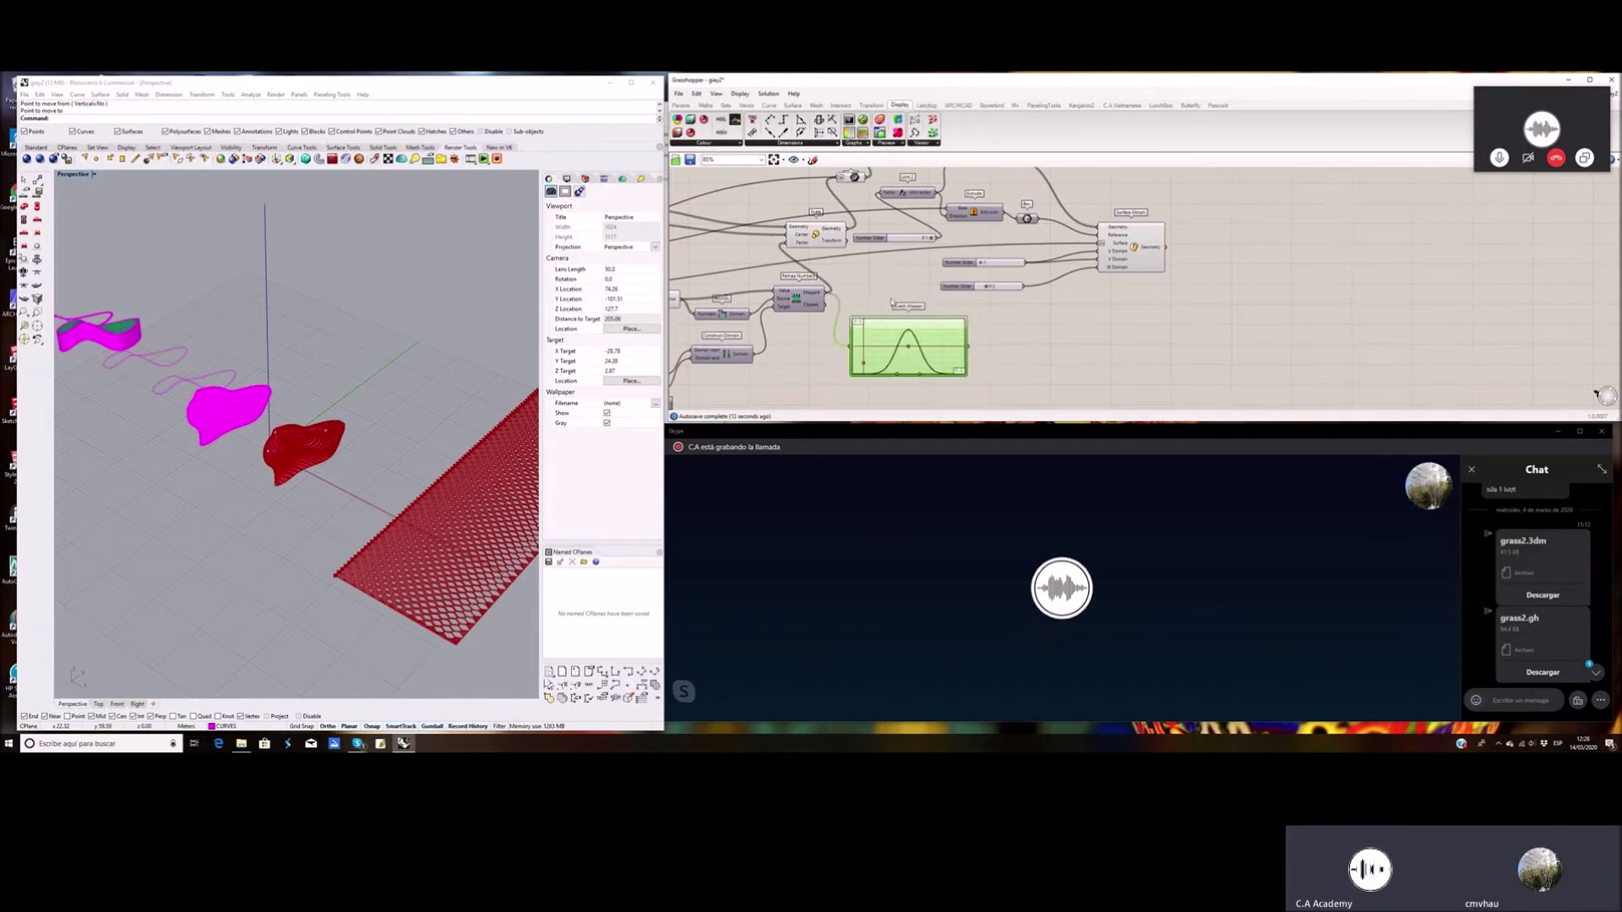
{"action": "scroll", "coordinate": [974, 375], "scroll_direction": "up", "scroll_amount": 2}
{"action": "scroll", "coordinate": [966, 378], "scroll_direction": "up", "scroll_amount": 1}
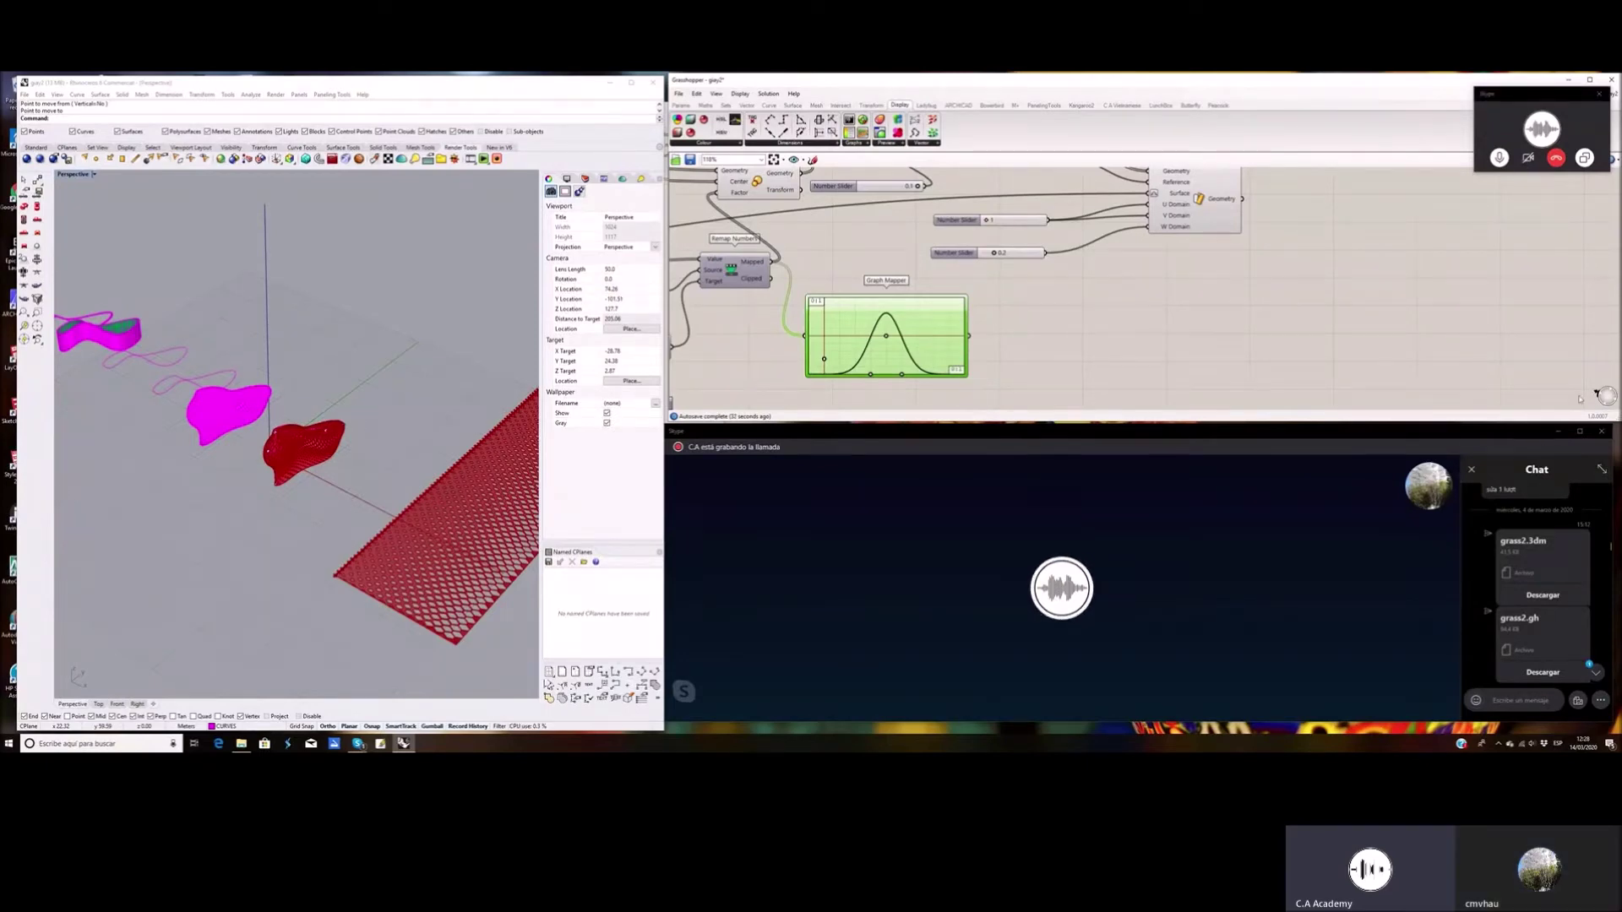
Examine the Construct Domain component and the two number sliders that define the Remap Numbers target range
{"action": "left_click", "coordinate": [1601, 701]}
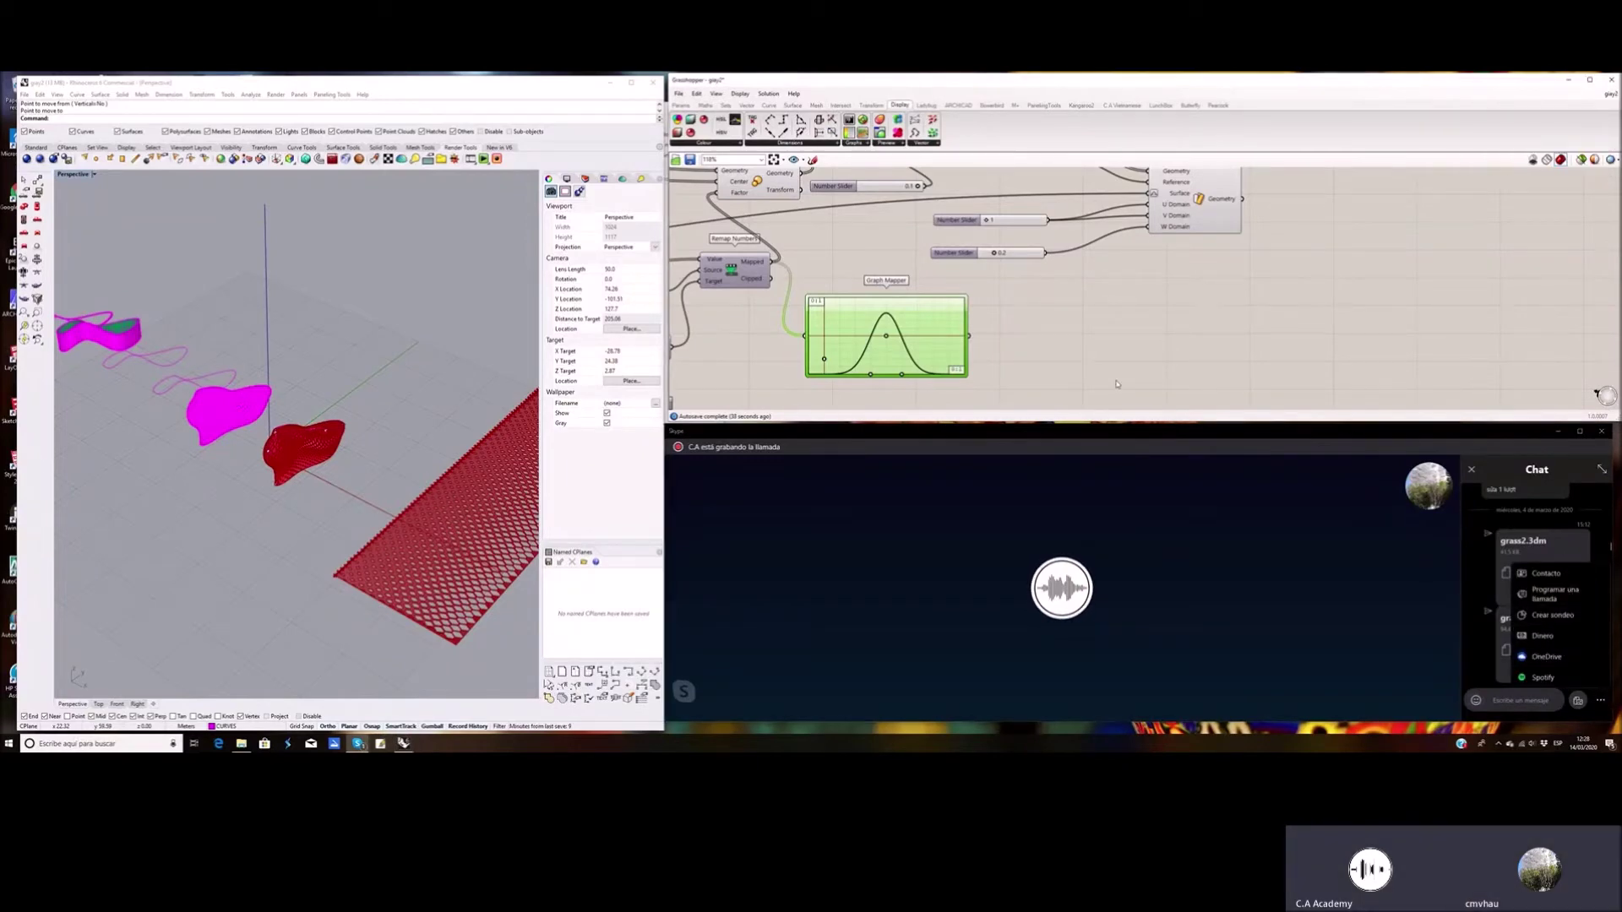
{"action": "left_click", "coordinate": [980, 336]}
{"action": "scroll", "coordinate": [1004, 333], "scroll_direction": "down", "scroll_amount": 2}
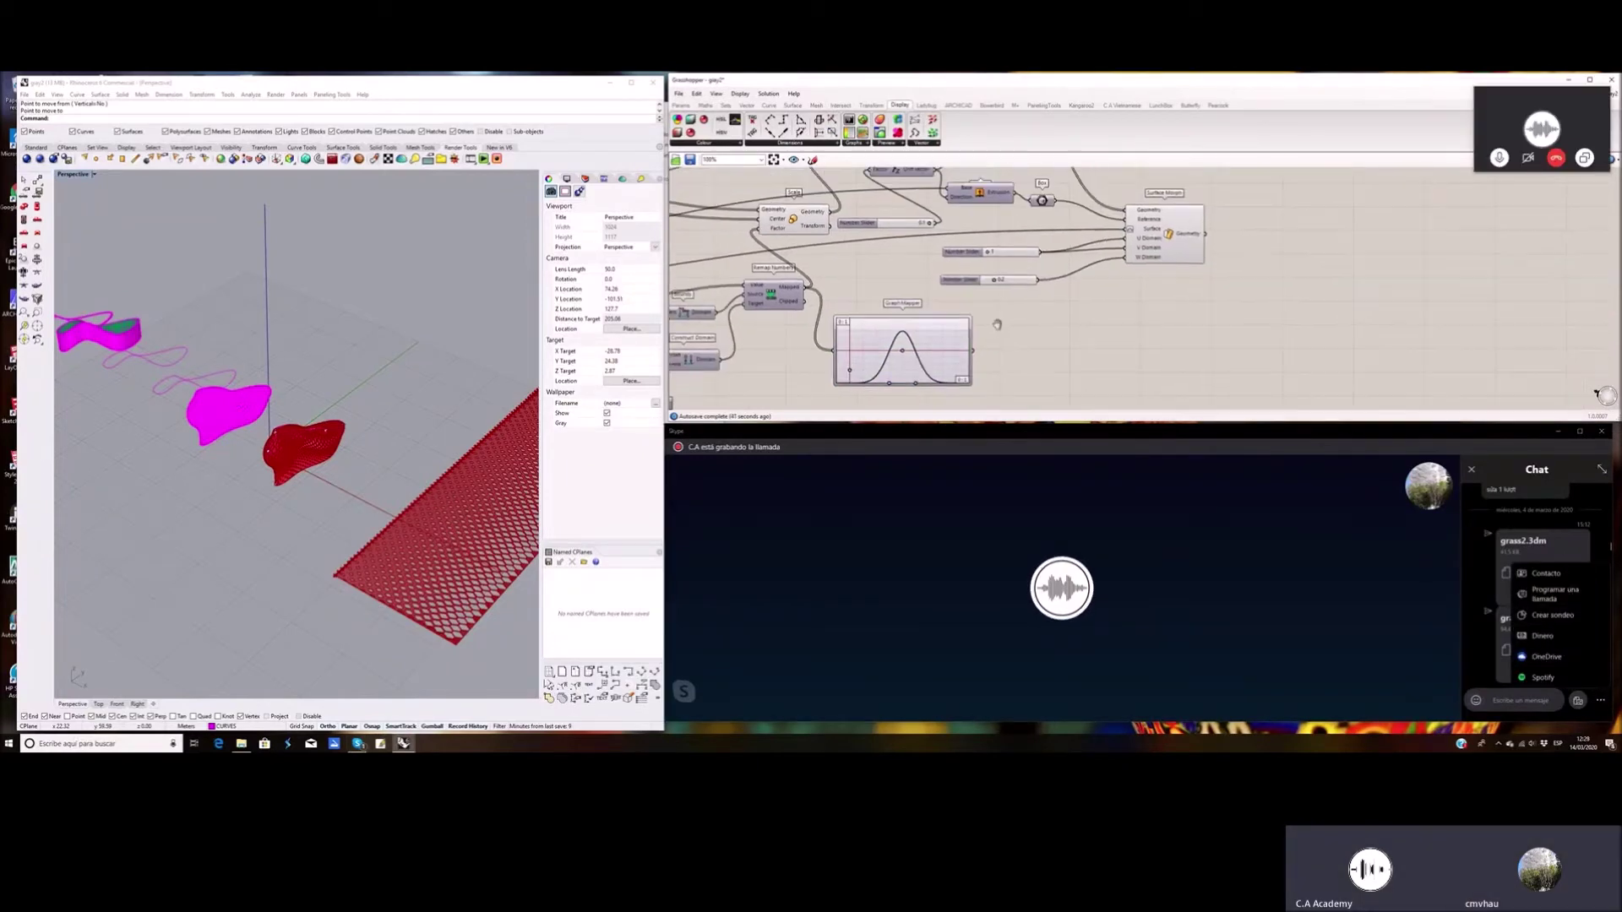
{"action": "right_click_drag", "start_coordinate": [959, 334], "coordinate": [958, 318]}
{"action": "right_click_drag", "start_coordinate": [769, 314], "coordinate": [978, 277]}
{"action": "left_click", "coordinate": [903, 320]}
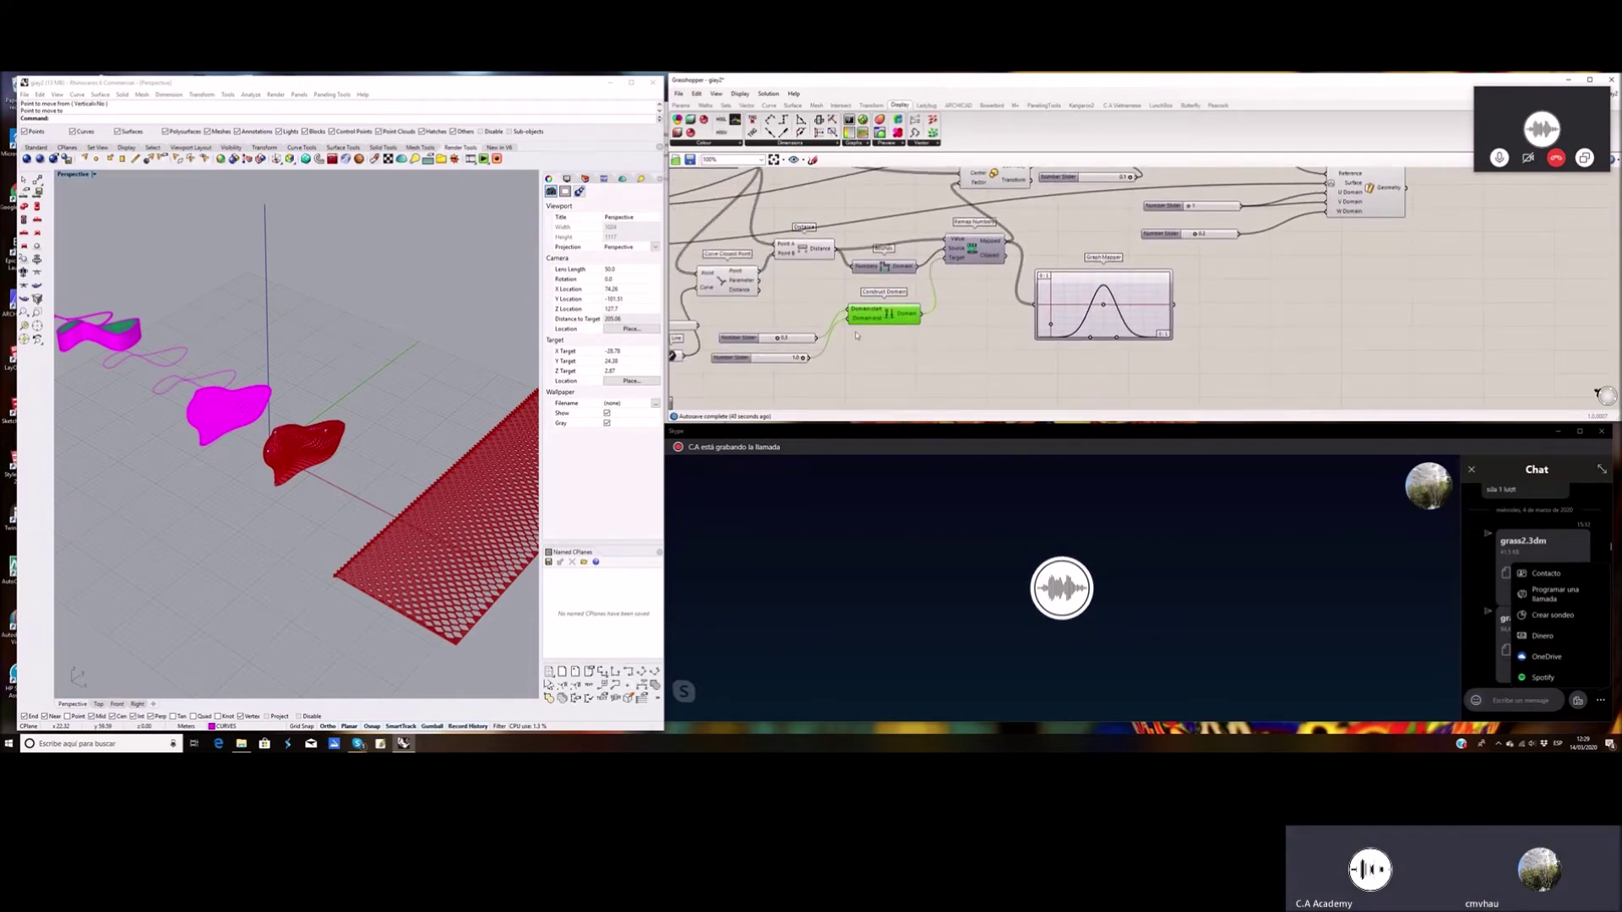
{"action": "scroll", "coordinate": [960, 259], "scroll_direction": "up", "scroll_amount": 1}
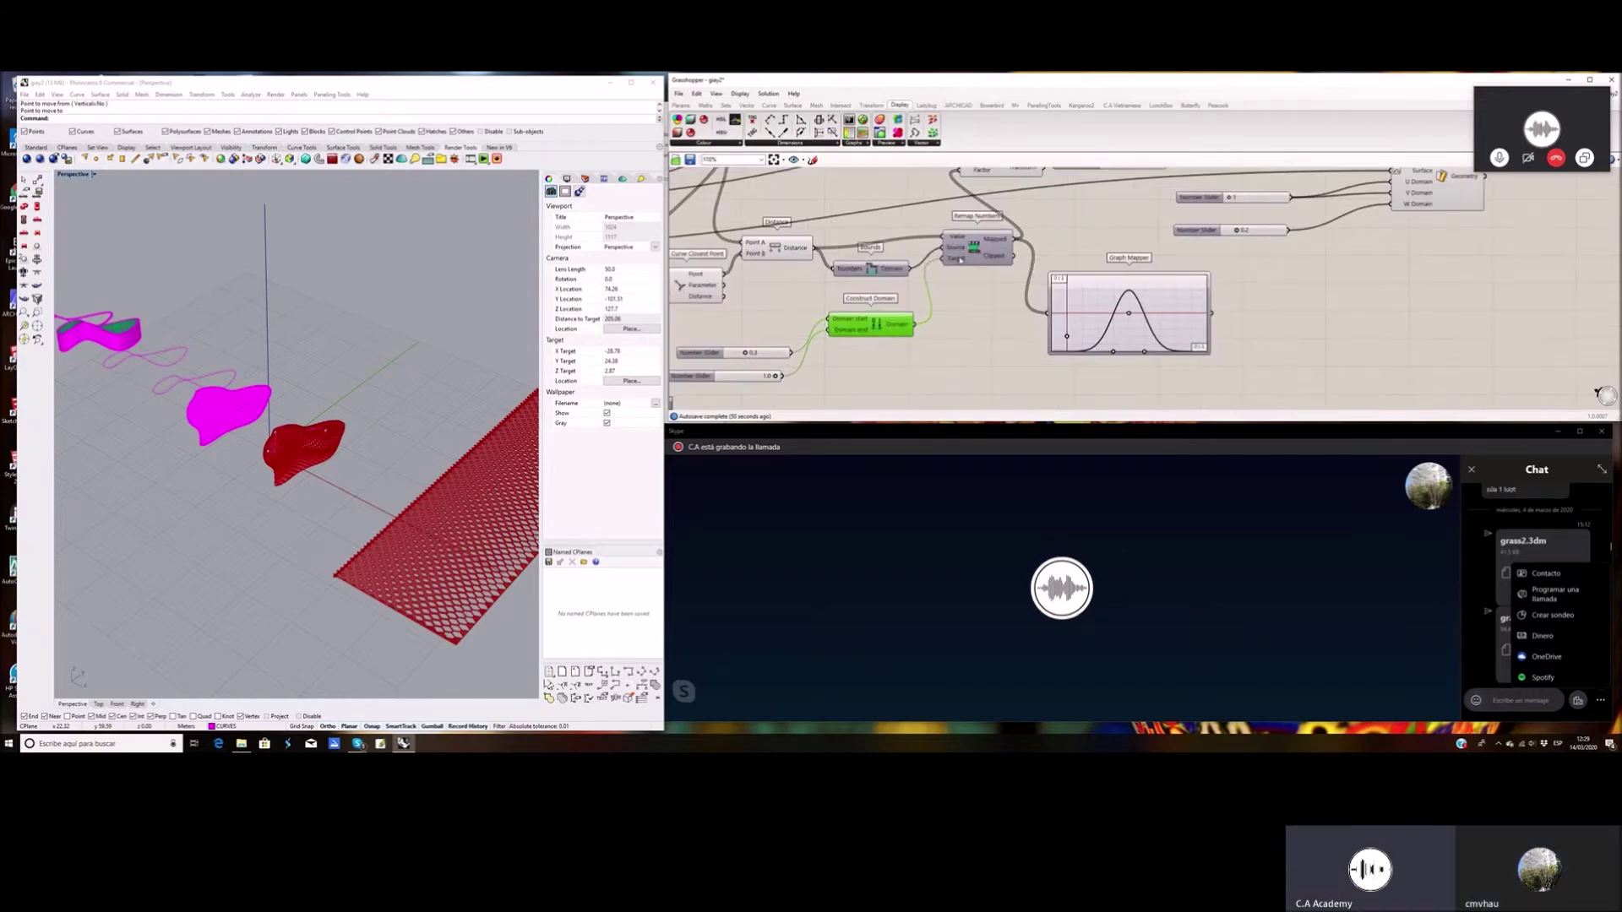
{"action": "scroll", "coordinate": [960, 260], "scroll_direction": "down", "scroll_amount": 1}
{"action": "scroll", "coordinate": [816, 334], "scroll_direction": "up", "scroll_amount": 1}
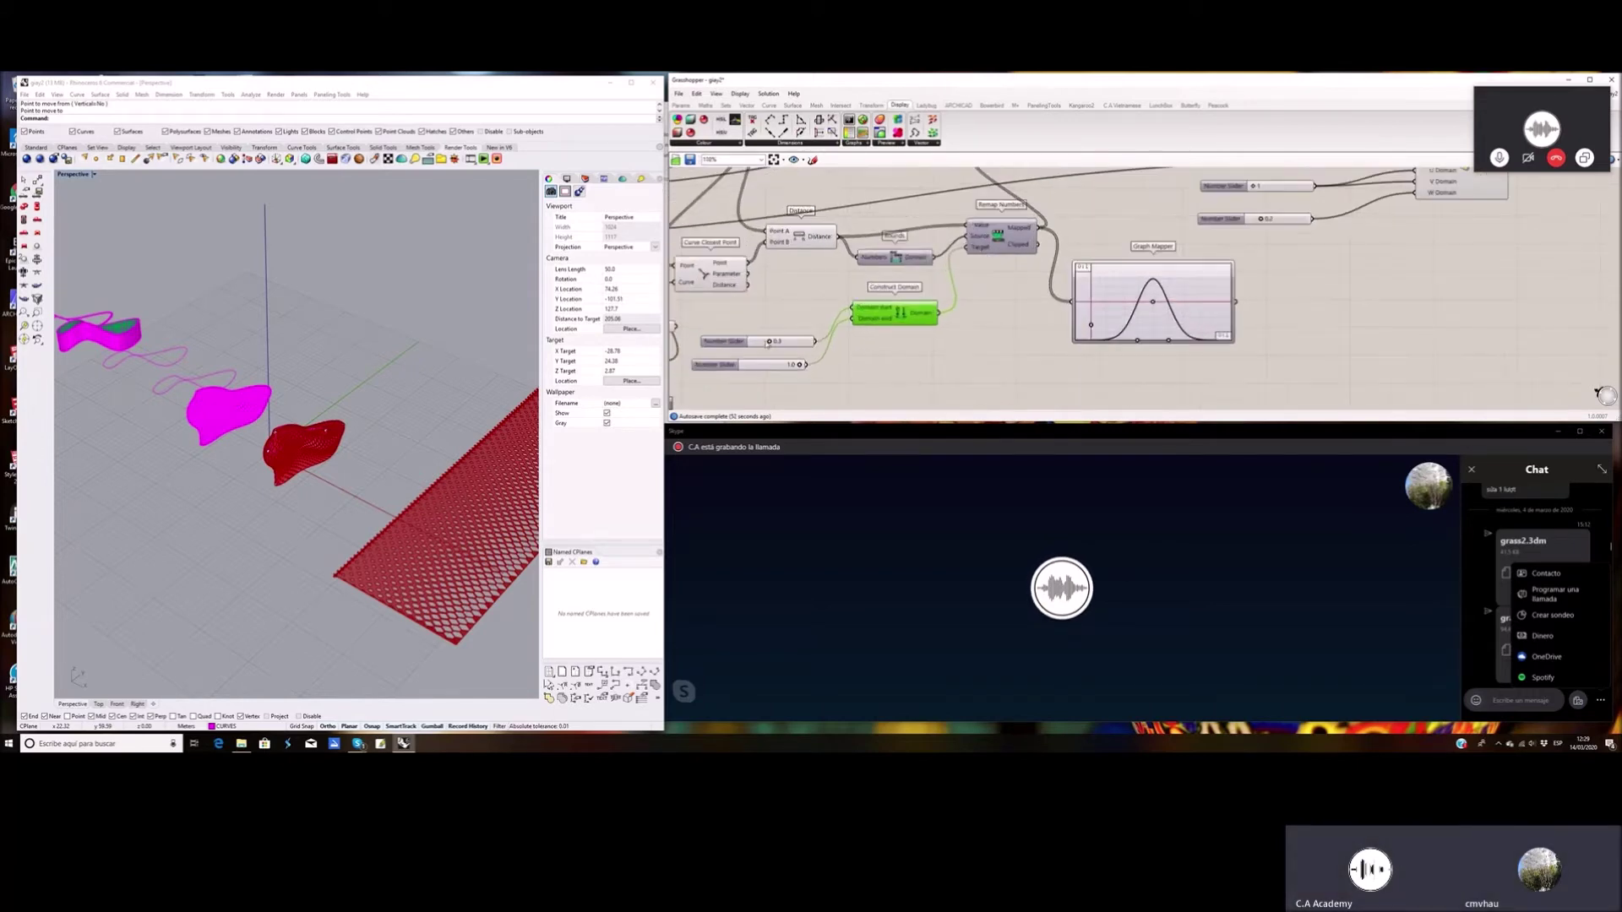
{"action": "scroll", "coordinate": [768, 344], "scroll_direction": "up", "scroll_amount": 2}
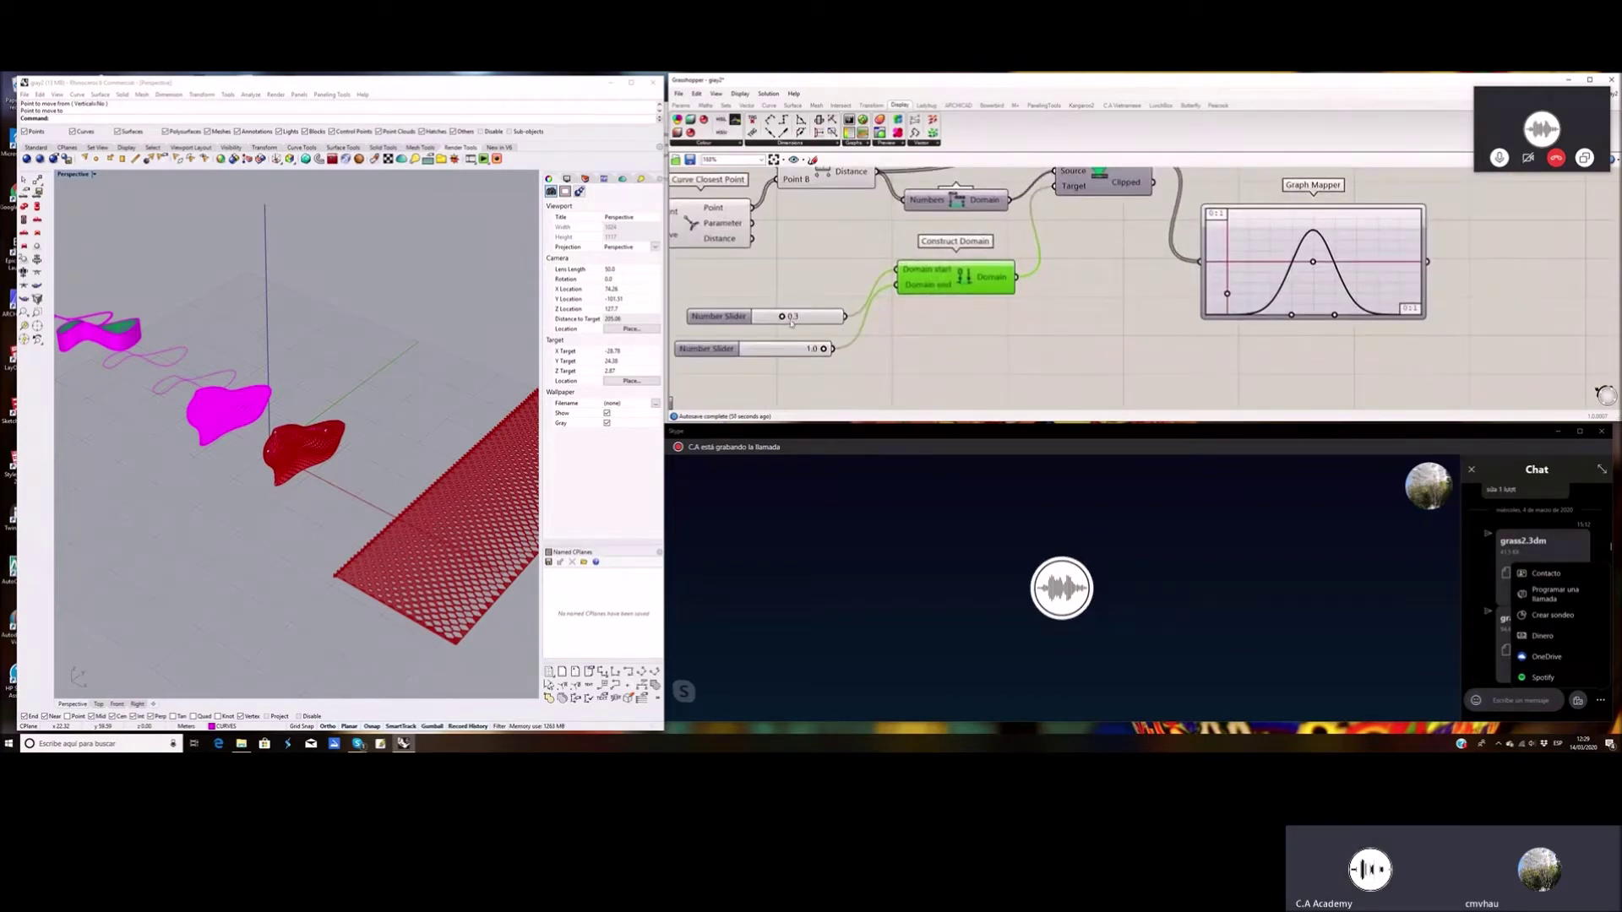
{"action": "right_click_drag", "start_coordinate": [1052, 313], "coordinate": [870, 338]}
{"action": "scroll", "coordinate": [936, 309], "scroll_direction": "down", "scroll_amount": 1}
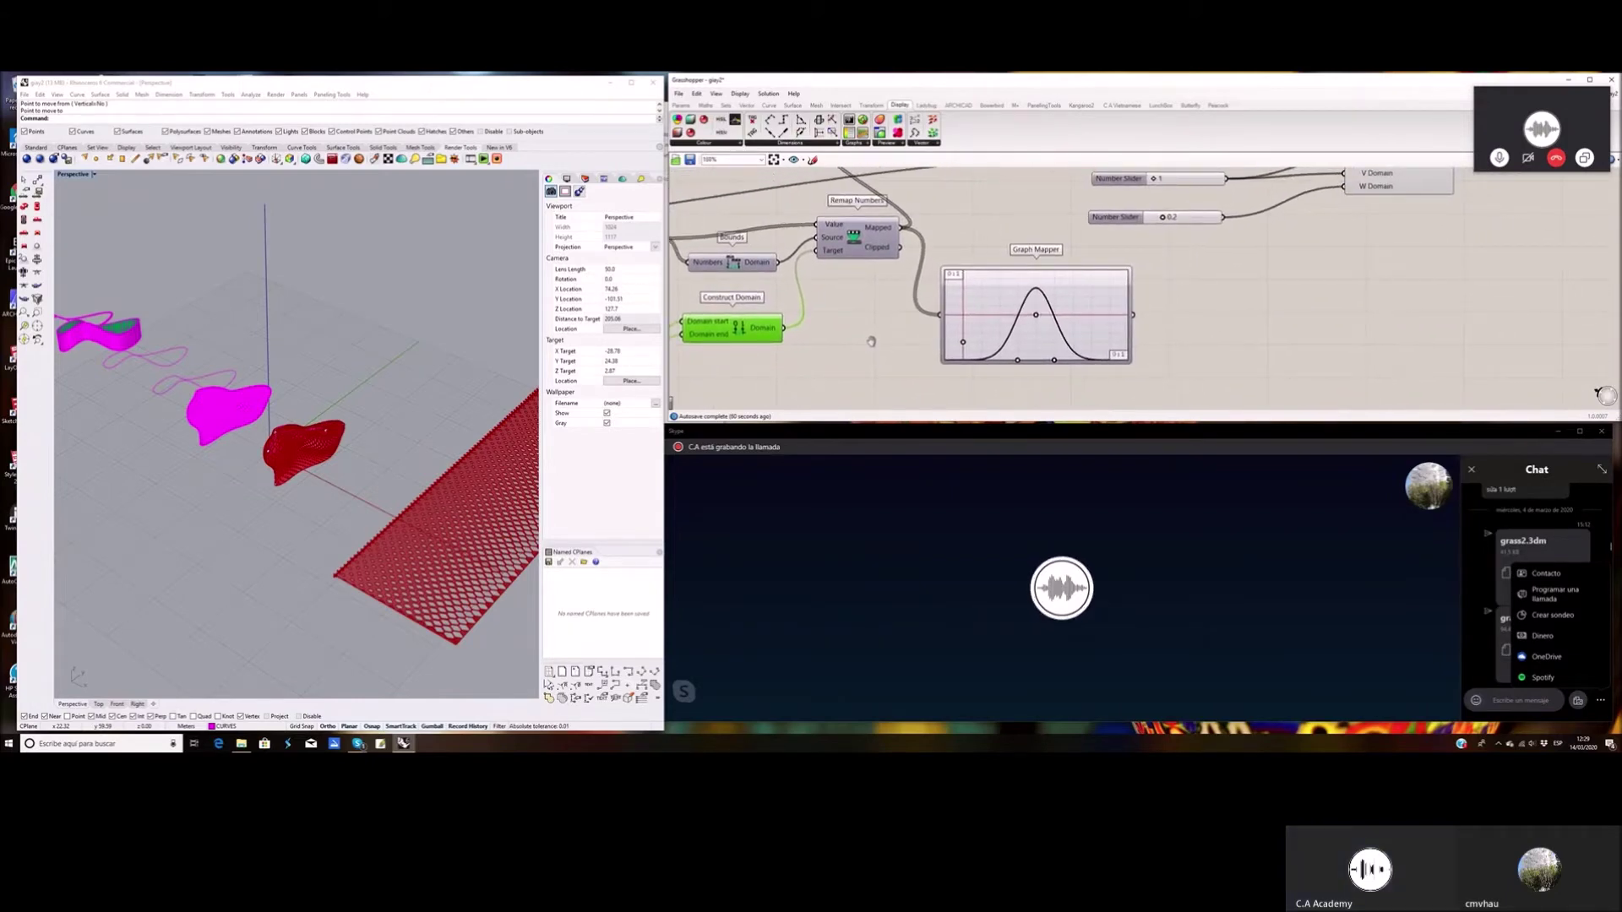
Examine how the Construct Domain and Remap Numbers outputs feed the Graph Mapper
{"action": "mouse_move", "coordinate": [893, 227]}
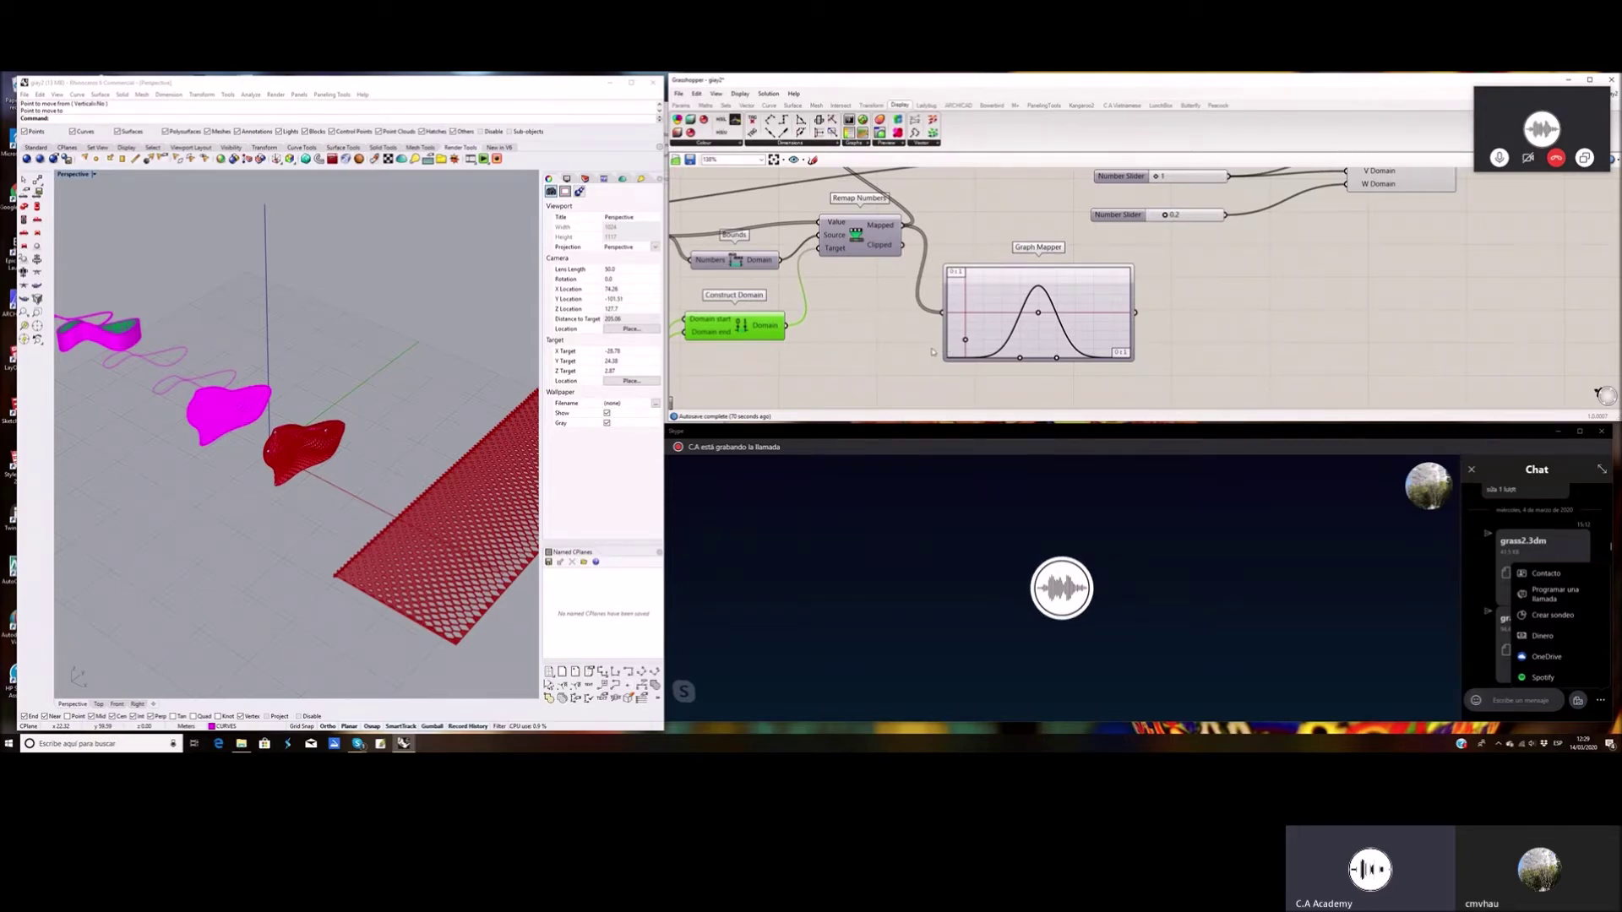
{"action": "scroll", "coordinate": [929, 349], "scroll_direction": "down", "scroll_amount": 2}
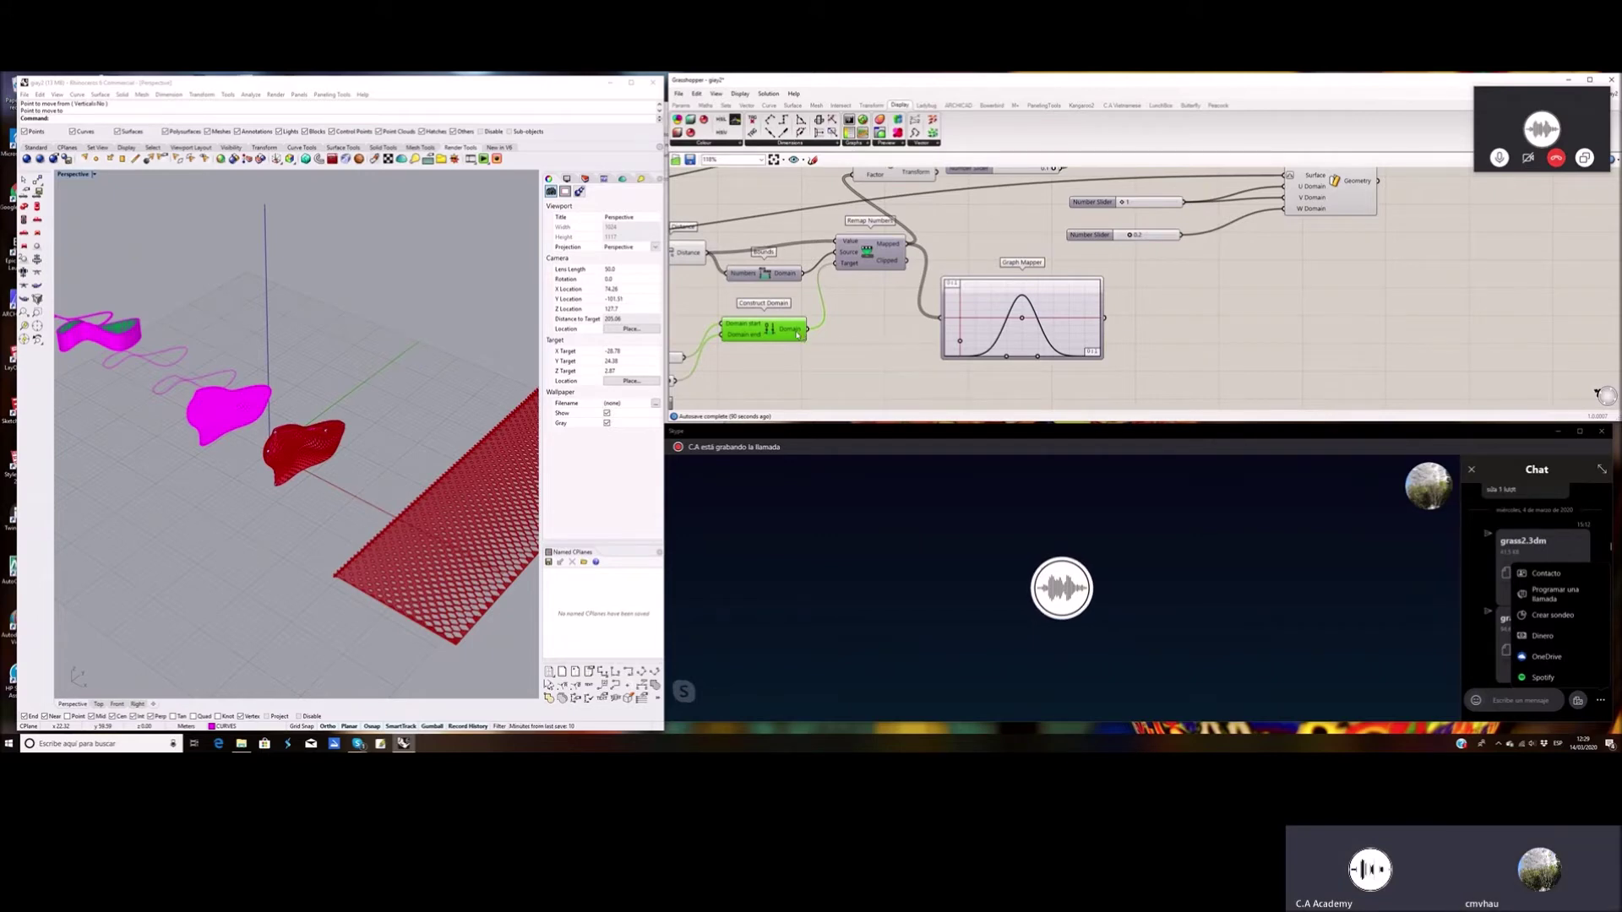
{"action": "scroll", "coordinate": [812, 338], "scroll_direction": "down", "scroll_amount": 2}
{"action": "scroll", "coordinate": [816, 344], "scroll_direction": "up", "scroll_amount": 2}
{"action": "right_click_drag", "start_coordinate": [764, 327], "coordinate": [827, 317]}
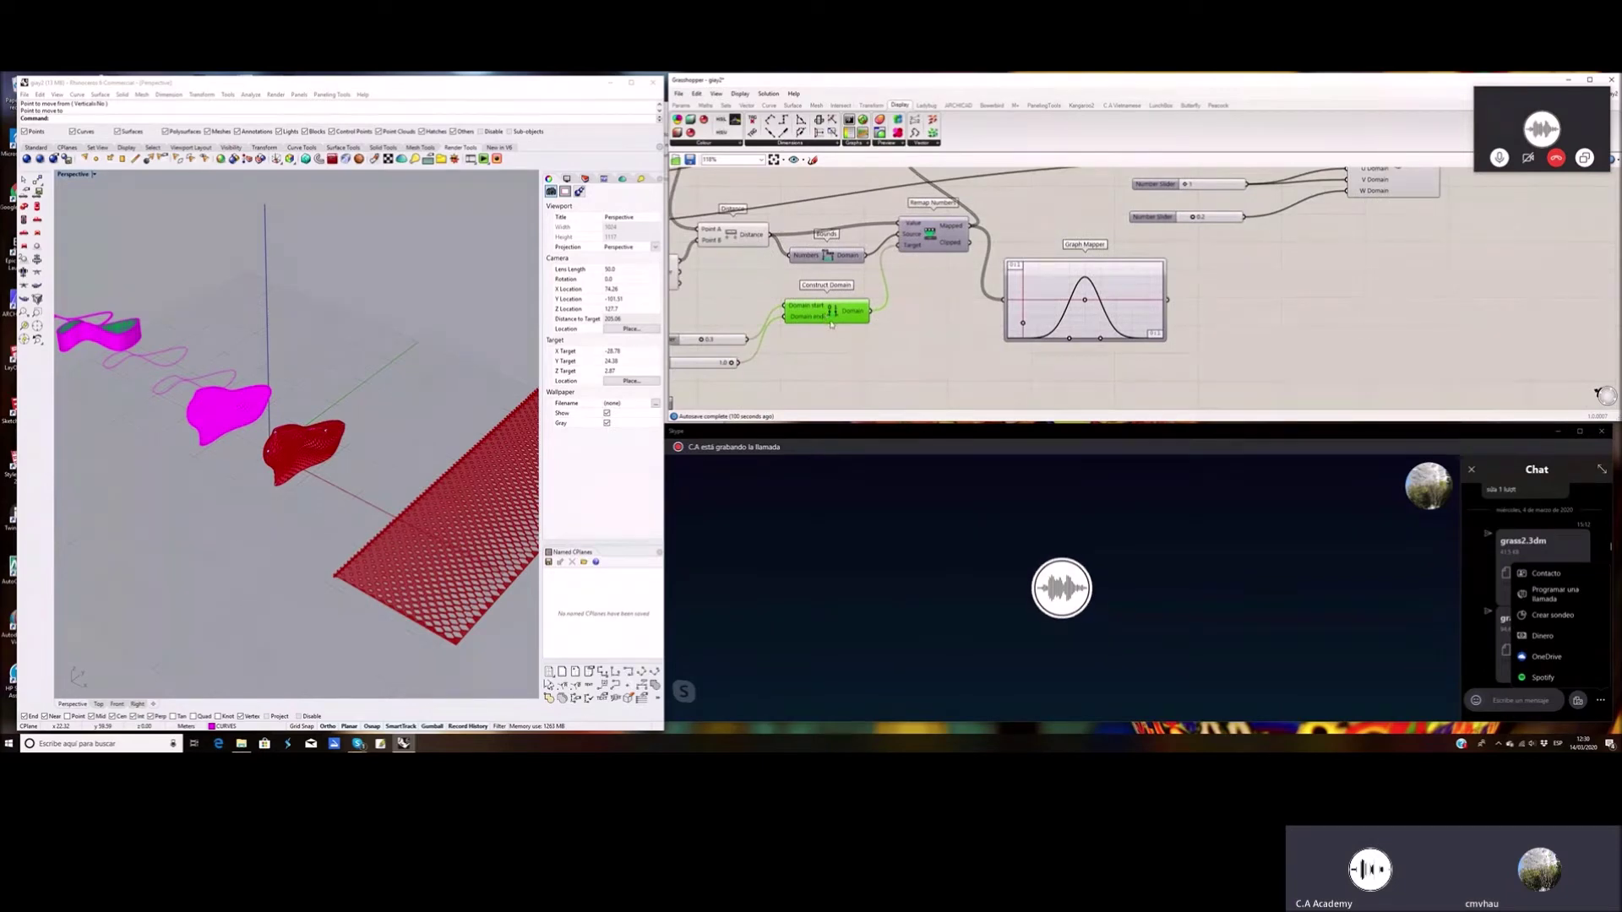
{"action": "left_click_drag", "start_coordinate": [726, 298], "coordinate": [882, 349]}
{"action": "scroll", "coordinate": [882, 344], "scroll_direction": "down", "scroll_amount": 2}
Disconnect the Construct Domain output from the Target input of Remap Numbers
{"action": "left_click", "coordinate": [902, 298]}
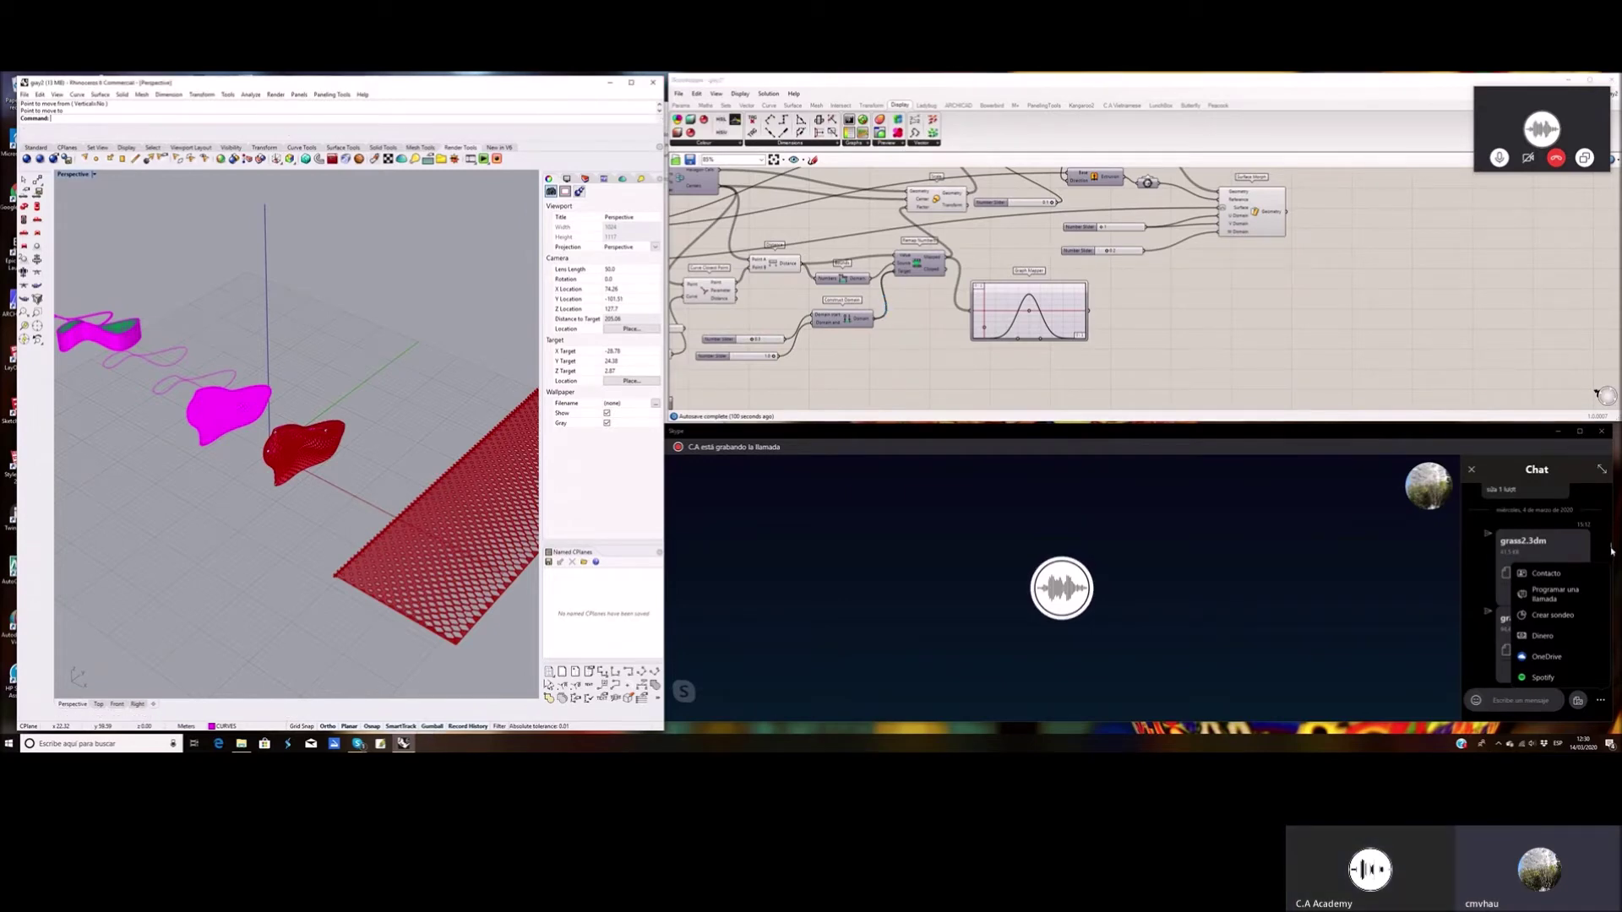
{"action": "left_click", "coordinate": [1601, 699]}
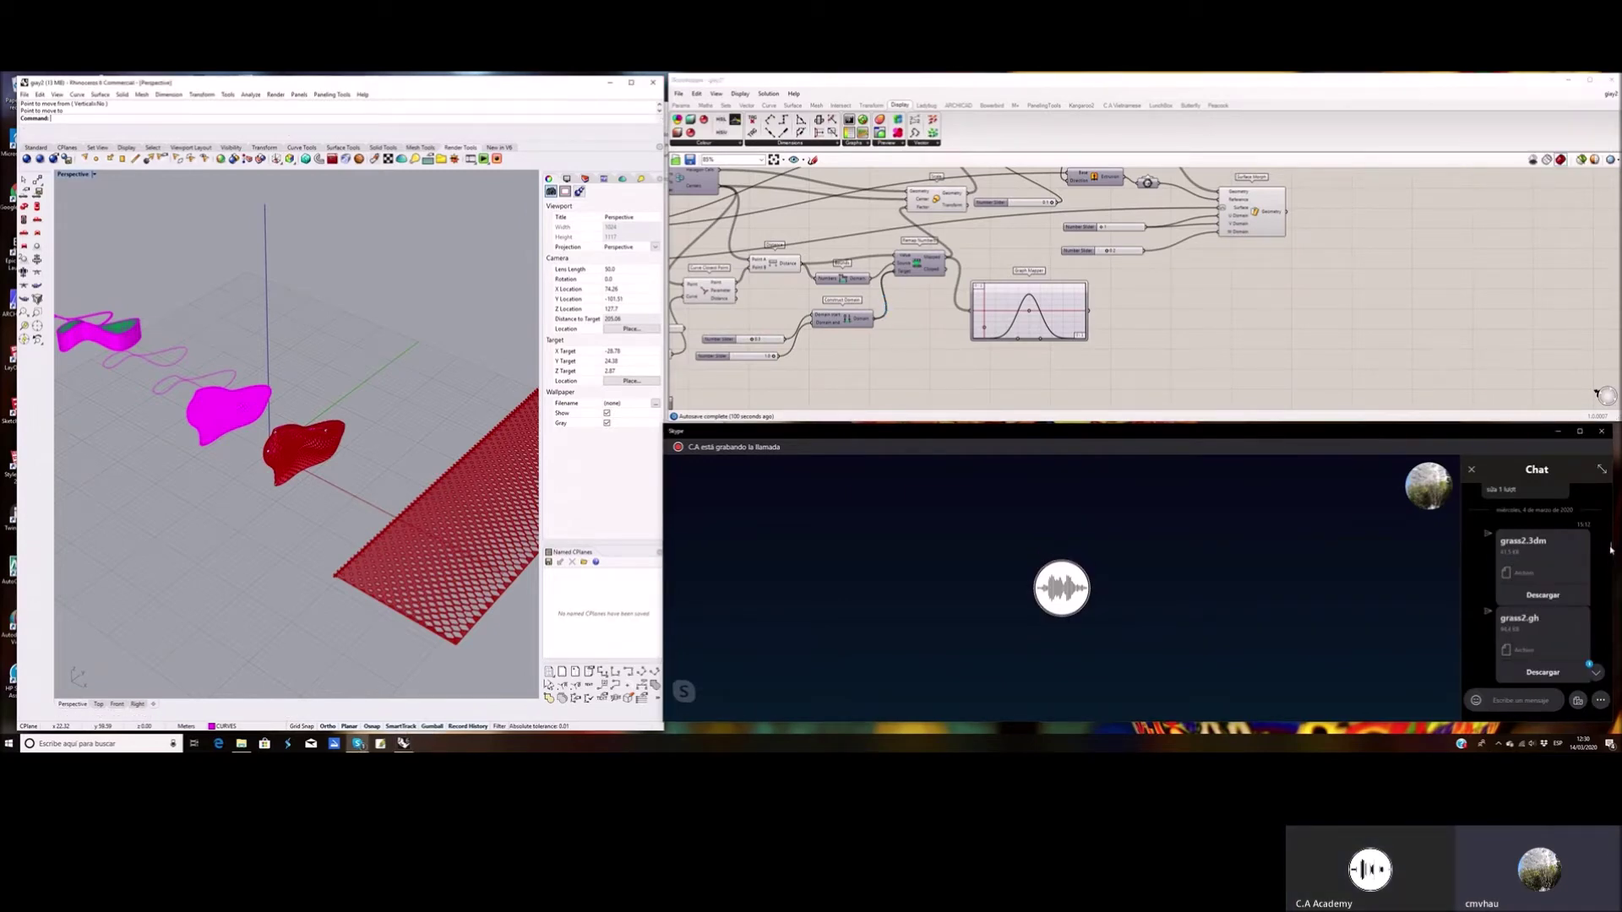
{"action": "left_click", "coordinate": [859, 312]}
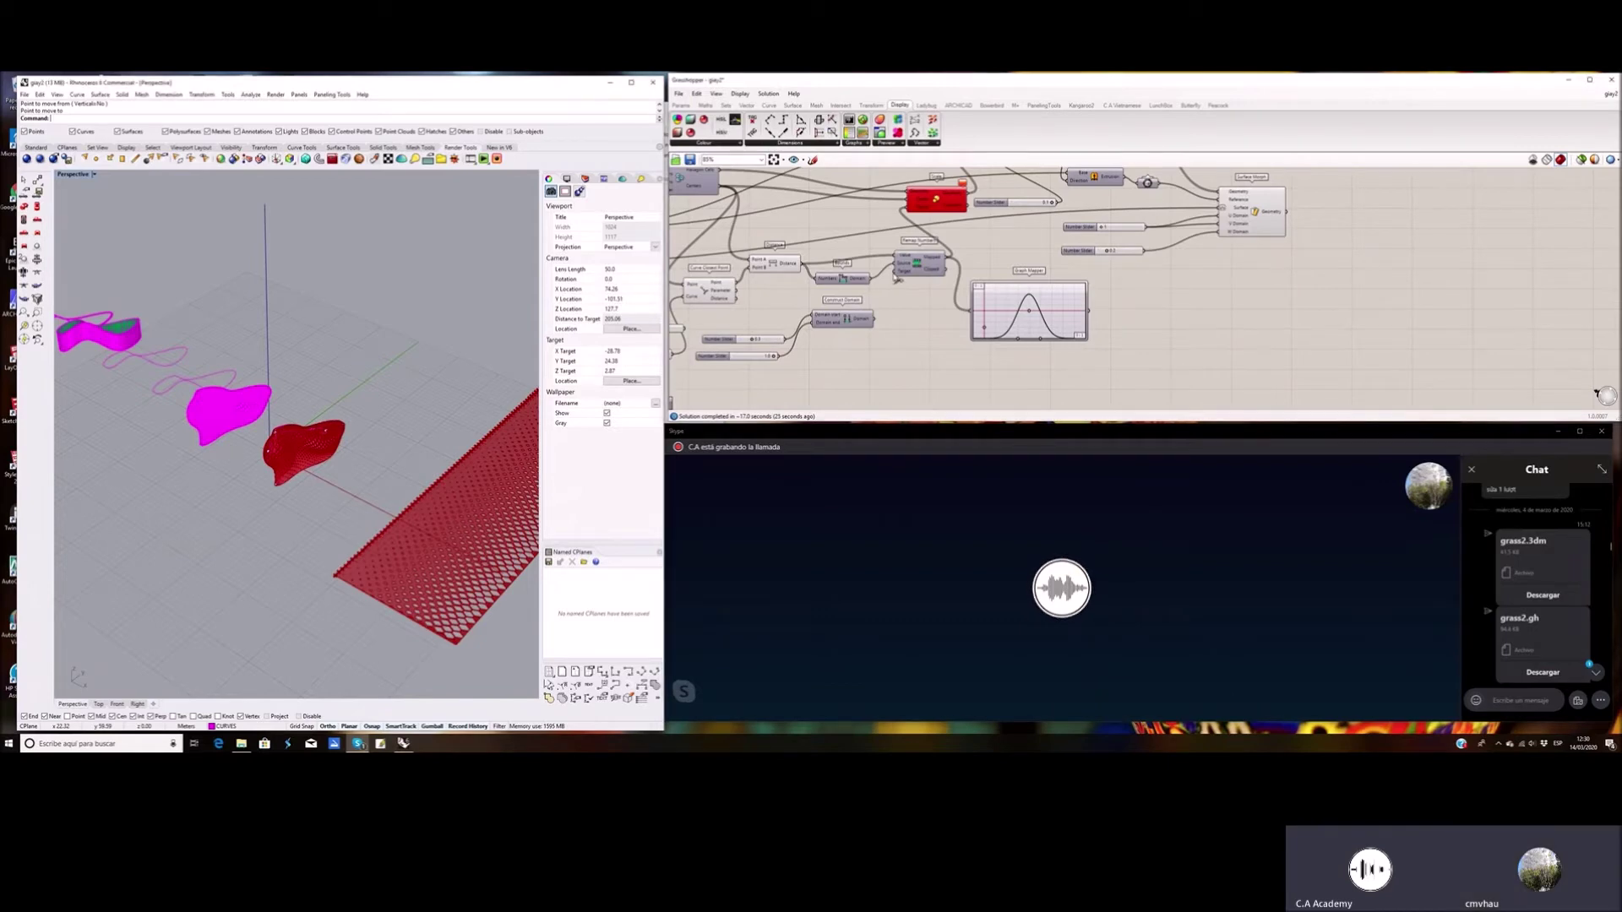
Disable the Grasshopper solver so that edits to the definition do not trigger recalculation
{"action": "middle_click", "coordinate": [900, 301]}
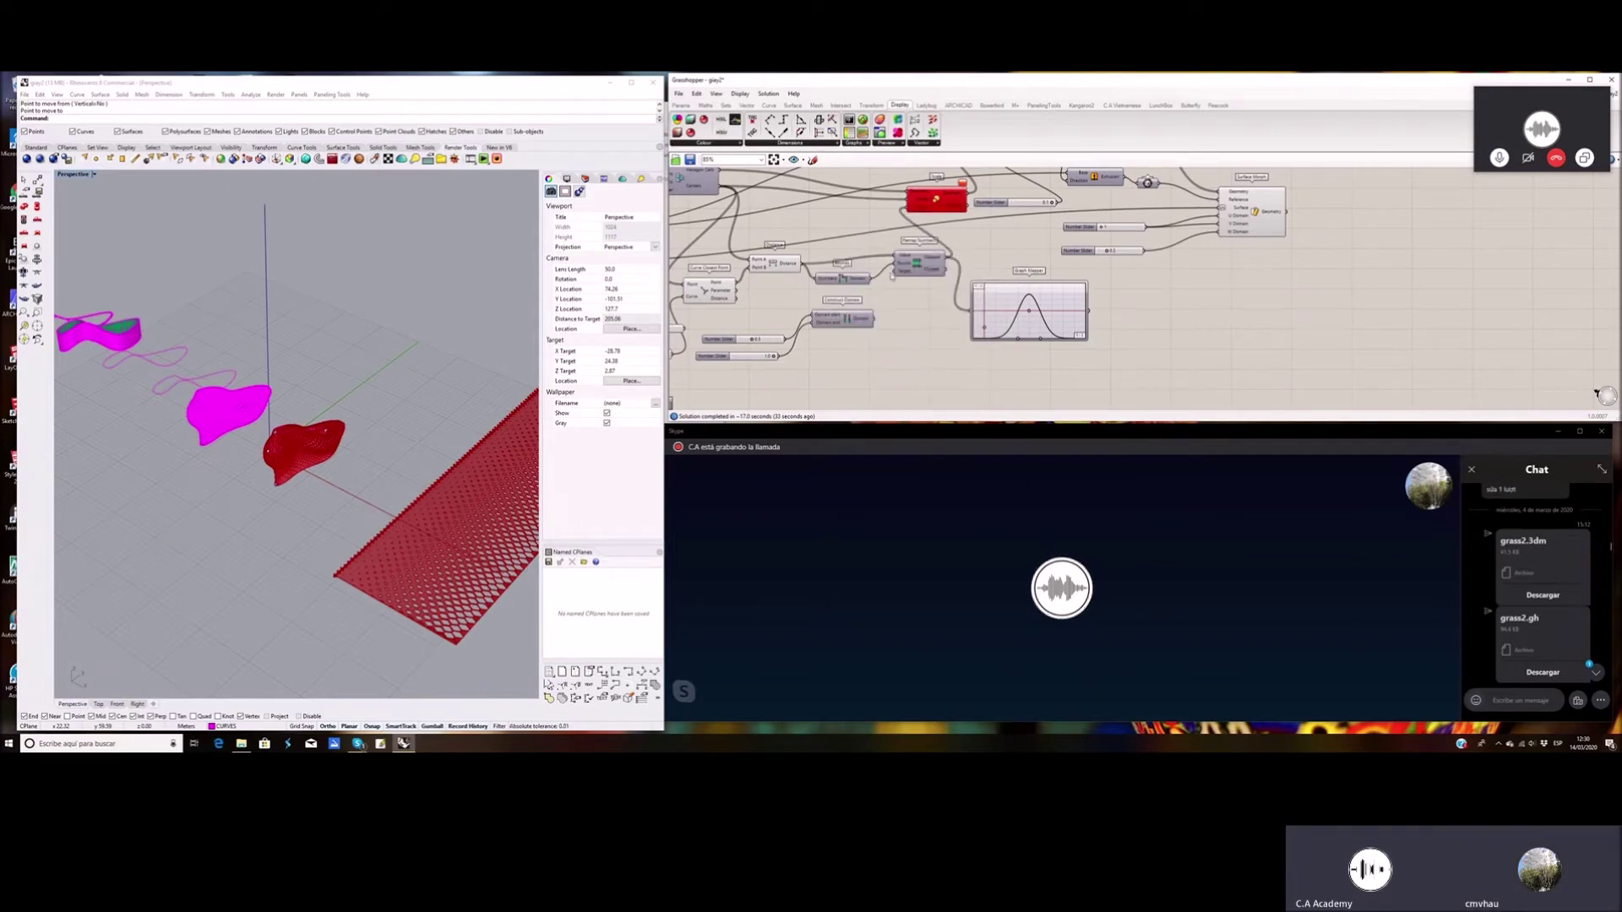
{"action": "left_click_drag", "start_coordinate": [896, 275], "coordinate": [888, 322]}
{"action": "middle_click", "coordinate": [897, 313]}
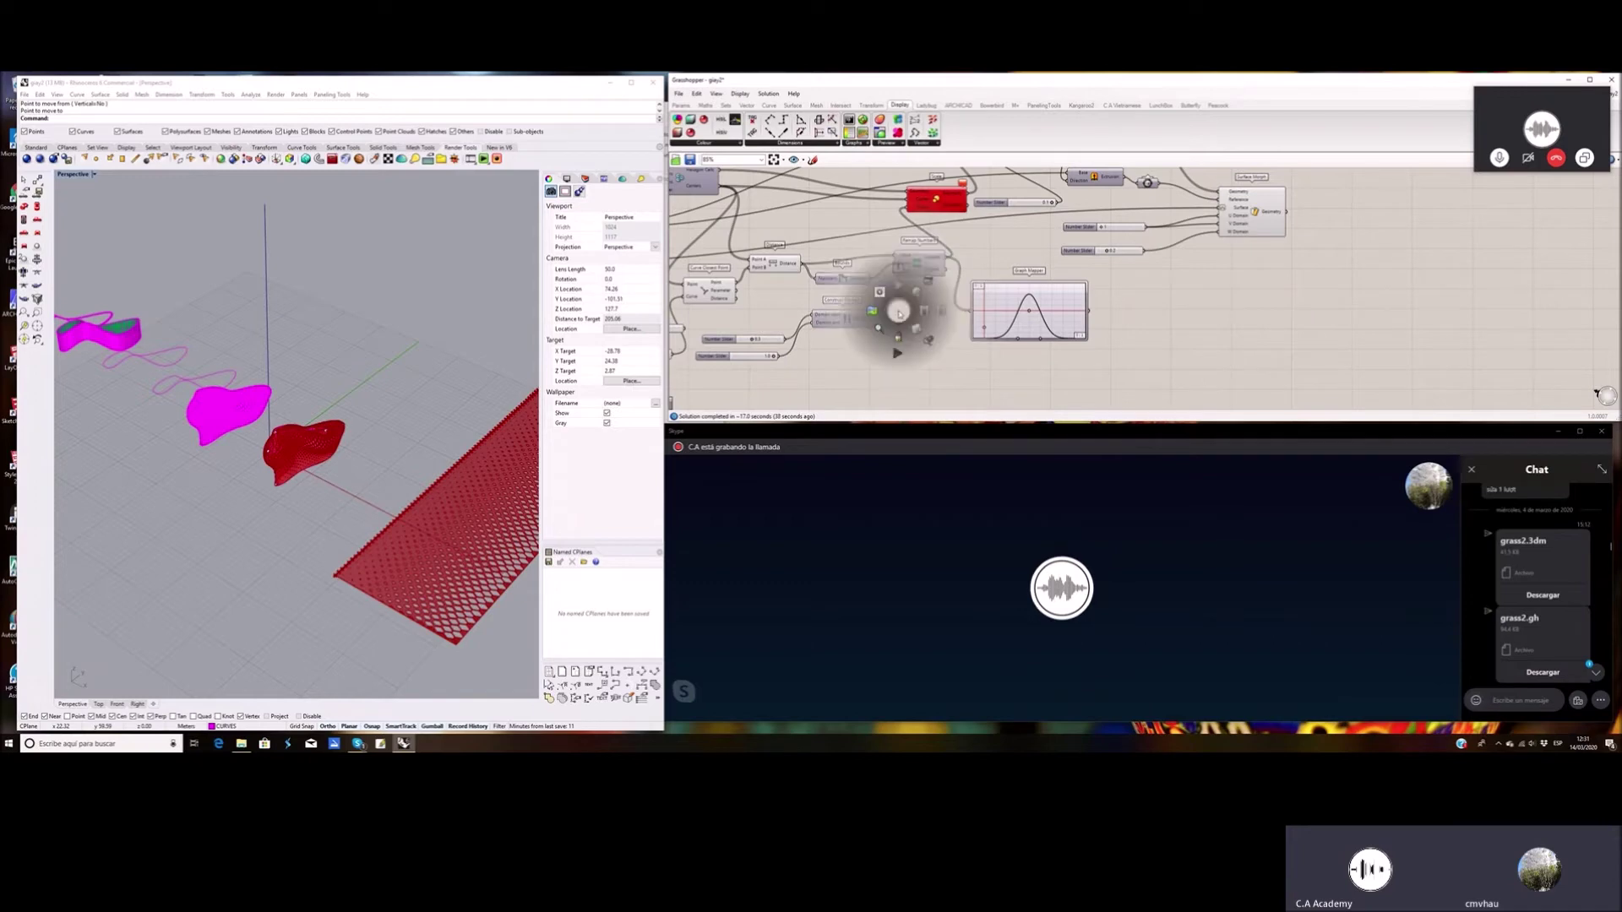
{"action": "left_click", "coordinate": [914, 342]}
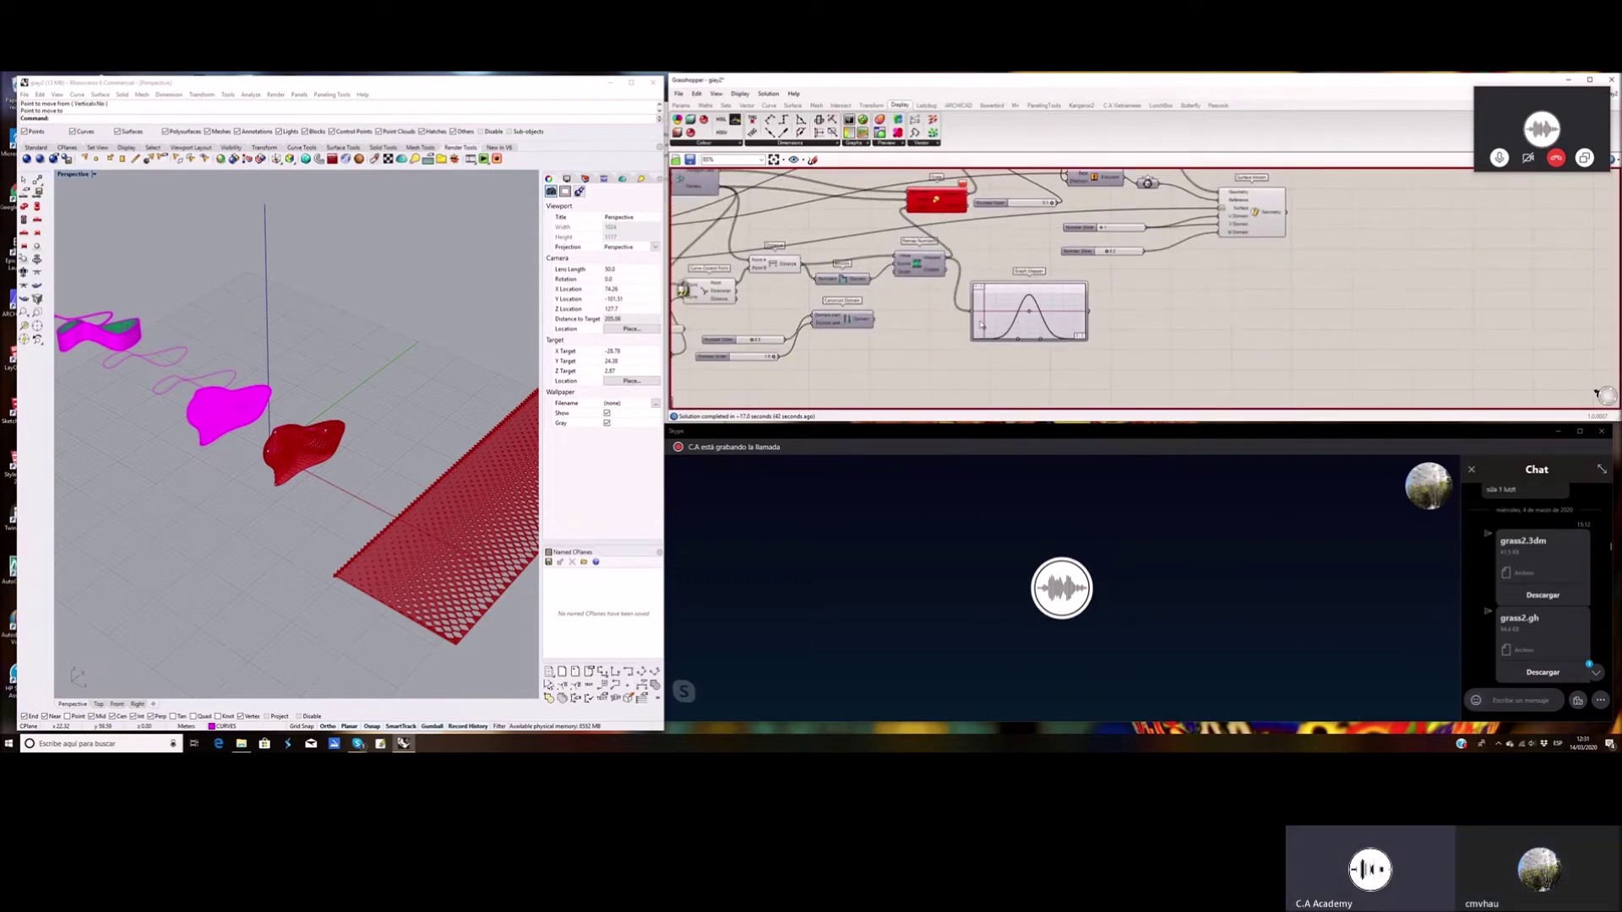
Move the Remap Numbers component down between Construct Domain and the Graph Mapper
{"action": "right_click_drag", "start_coordinate": [945, 332], "coordinate": [946, 365]}
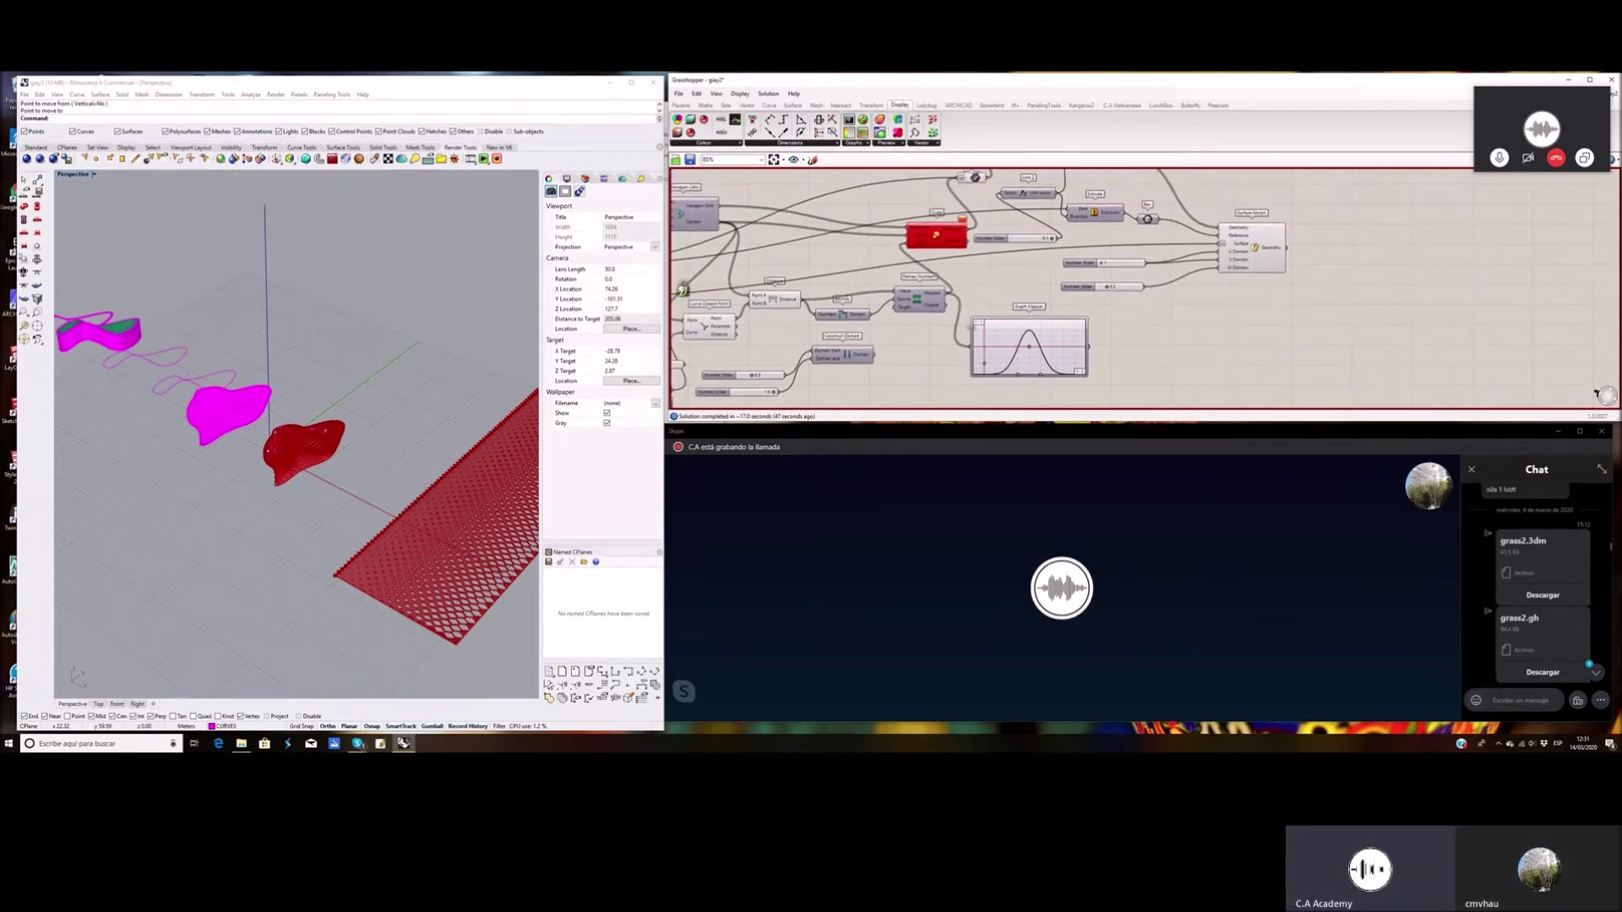
{"action": "scroll", "coordinate": [969, 328], "scroll_direction": "up", "scroll_amount": 1}
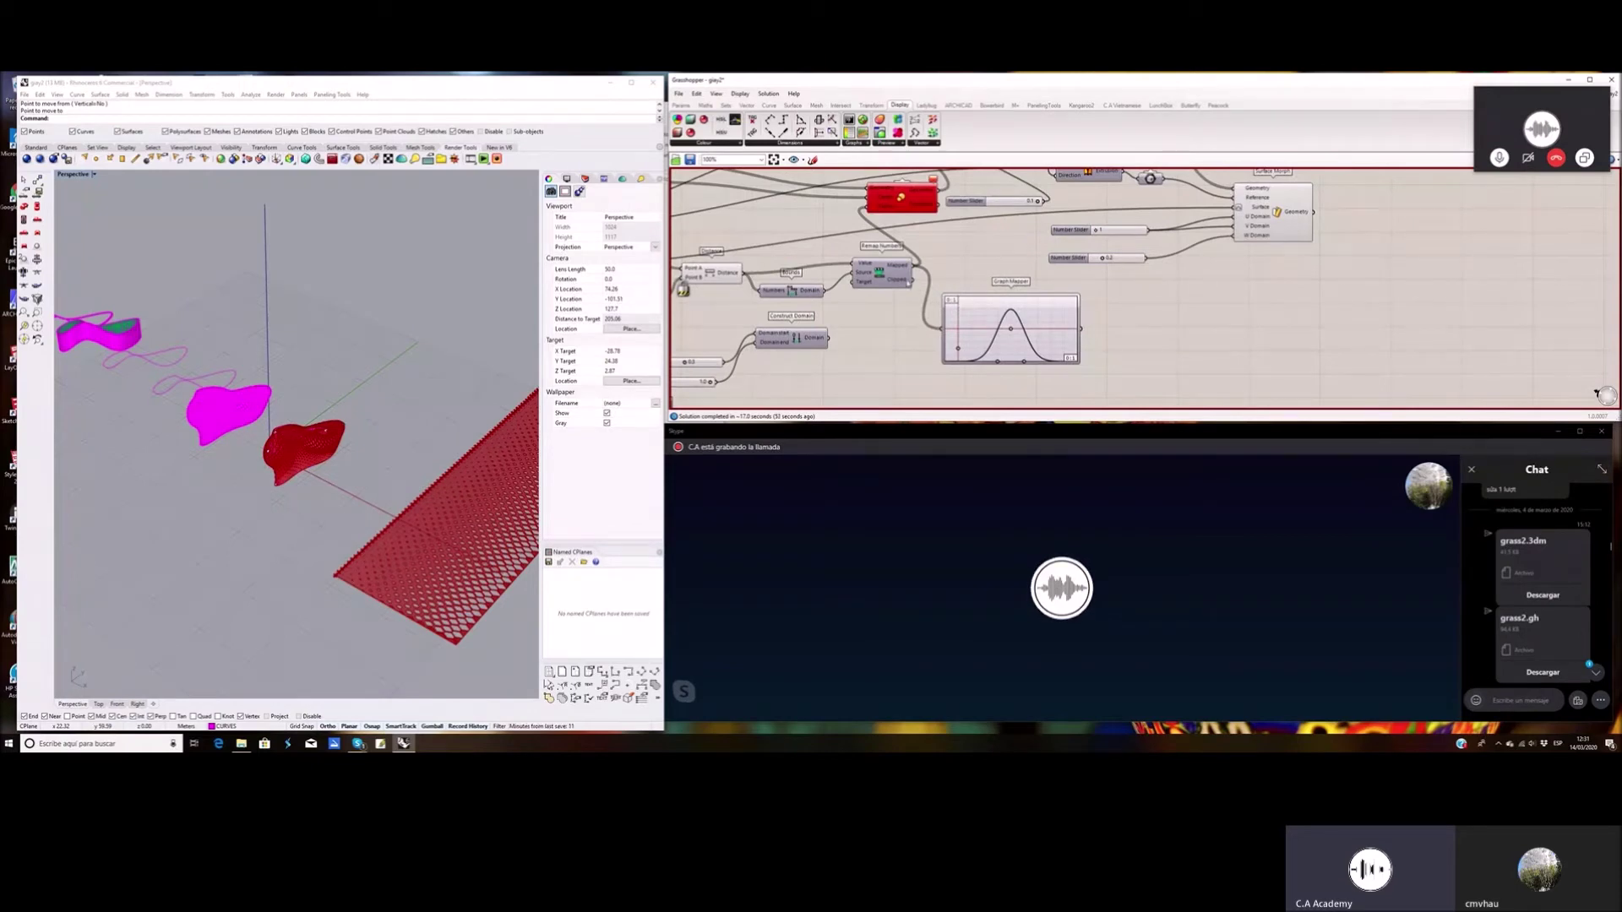
{"action": "left_click_drag", "start_coordinate": [887, 284], "coordinate": [874, 292]}
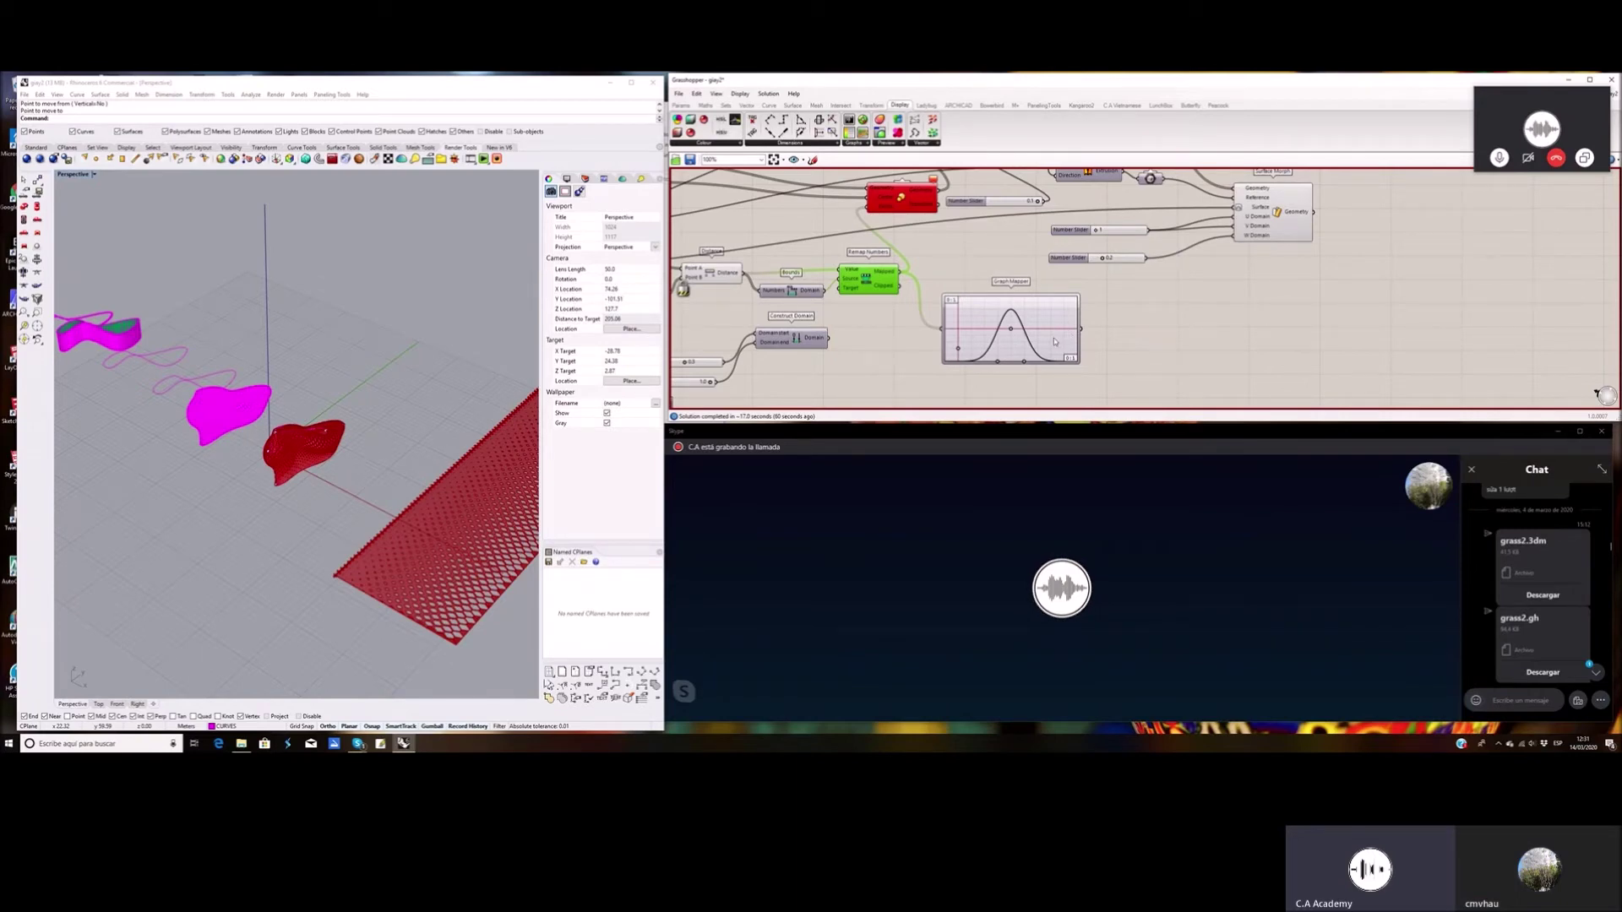
{"action": "left_click_drag", "start_coordinate": [875, 292], "coordinate": [880, 329]}
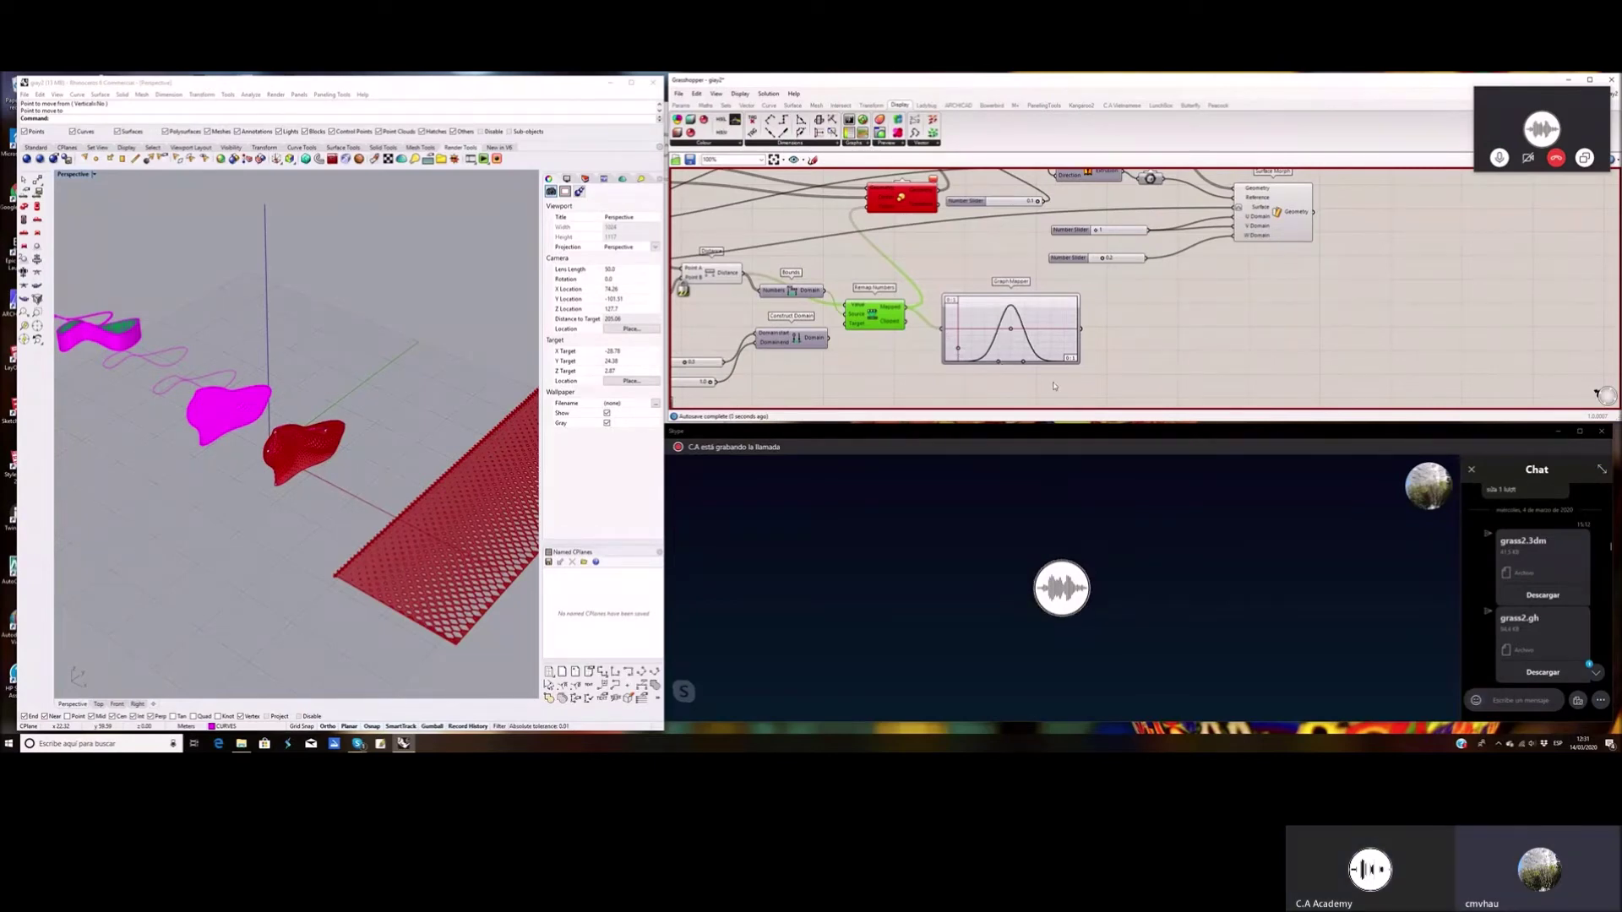
Increase the Graph Mapper's height slightly and adjust the centre handle of its Gaussian curve
{"action": "left_click_drag", "start_coordinate": [1074, 363], "coordinate": [1027, 368]}
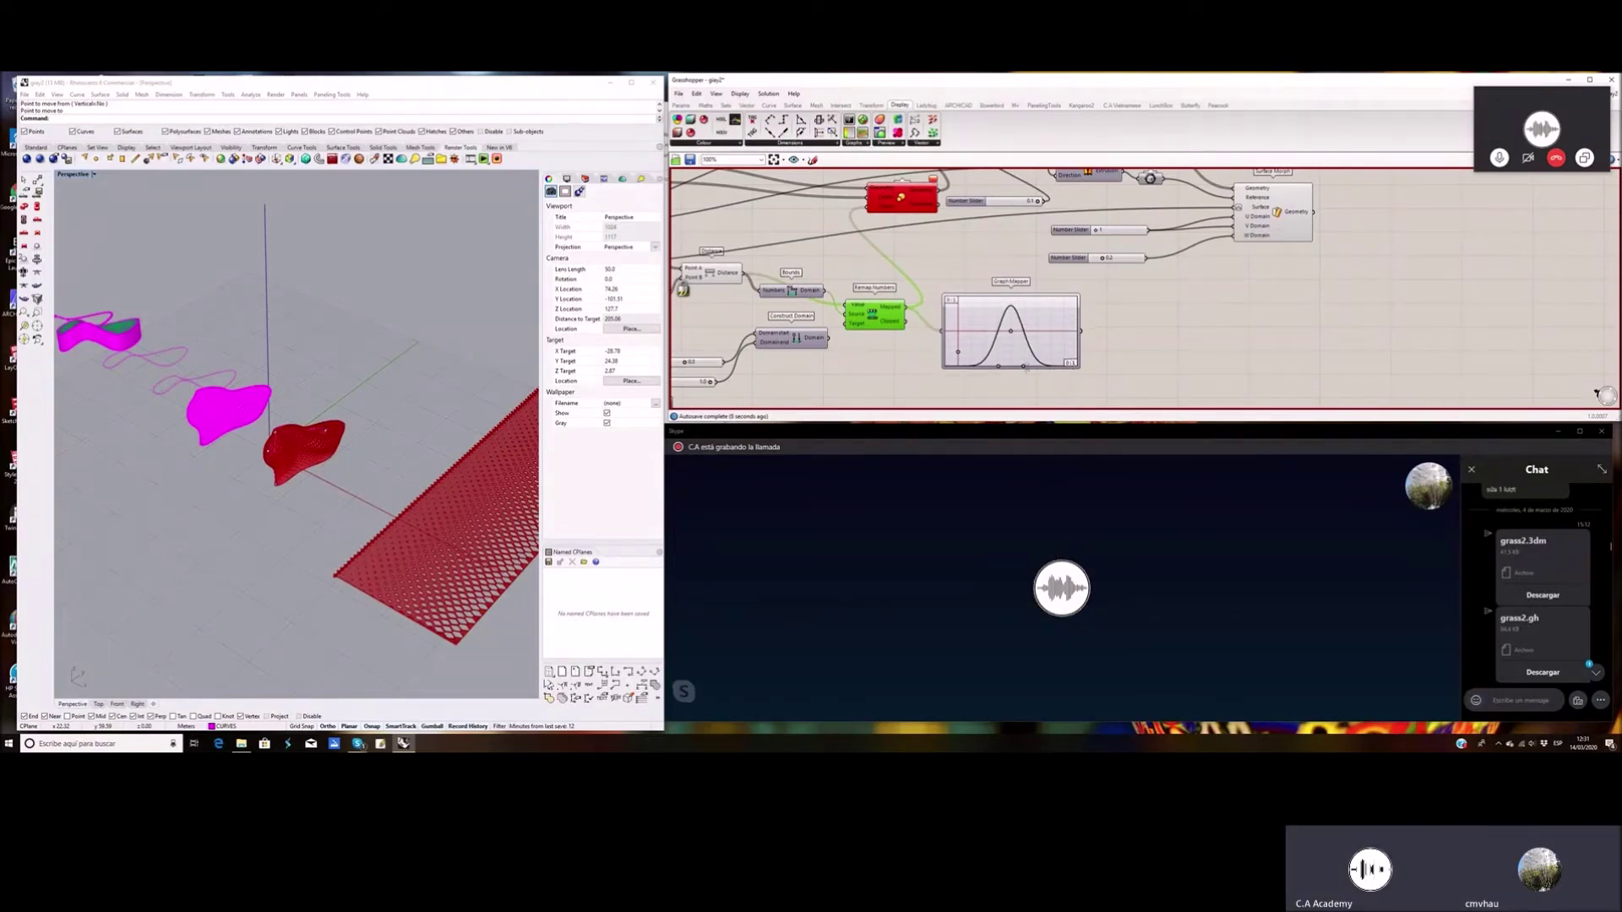
{"action": "scroll", "coordinate": [1069, 365], "scroll_direction": "up", "scroll_amount": 1}
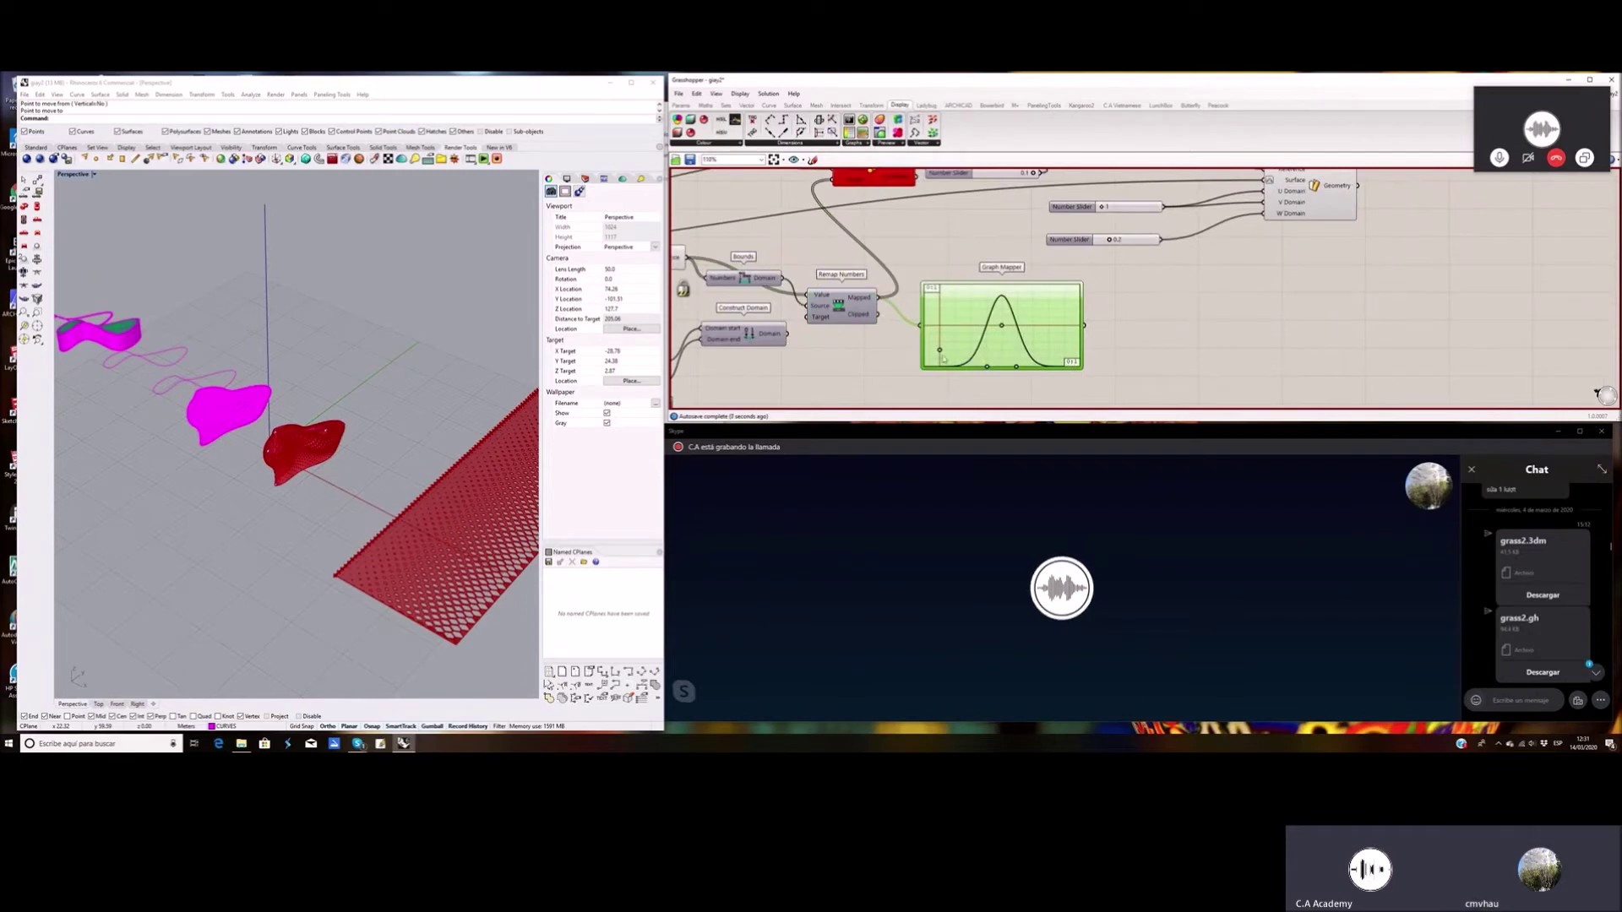
{"action": "left_click_drag", "start_coordinate": [1001, 325], "coordinate": [1003, 328]}
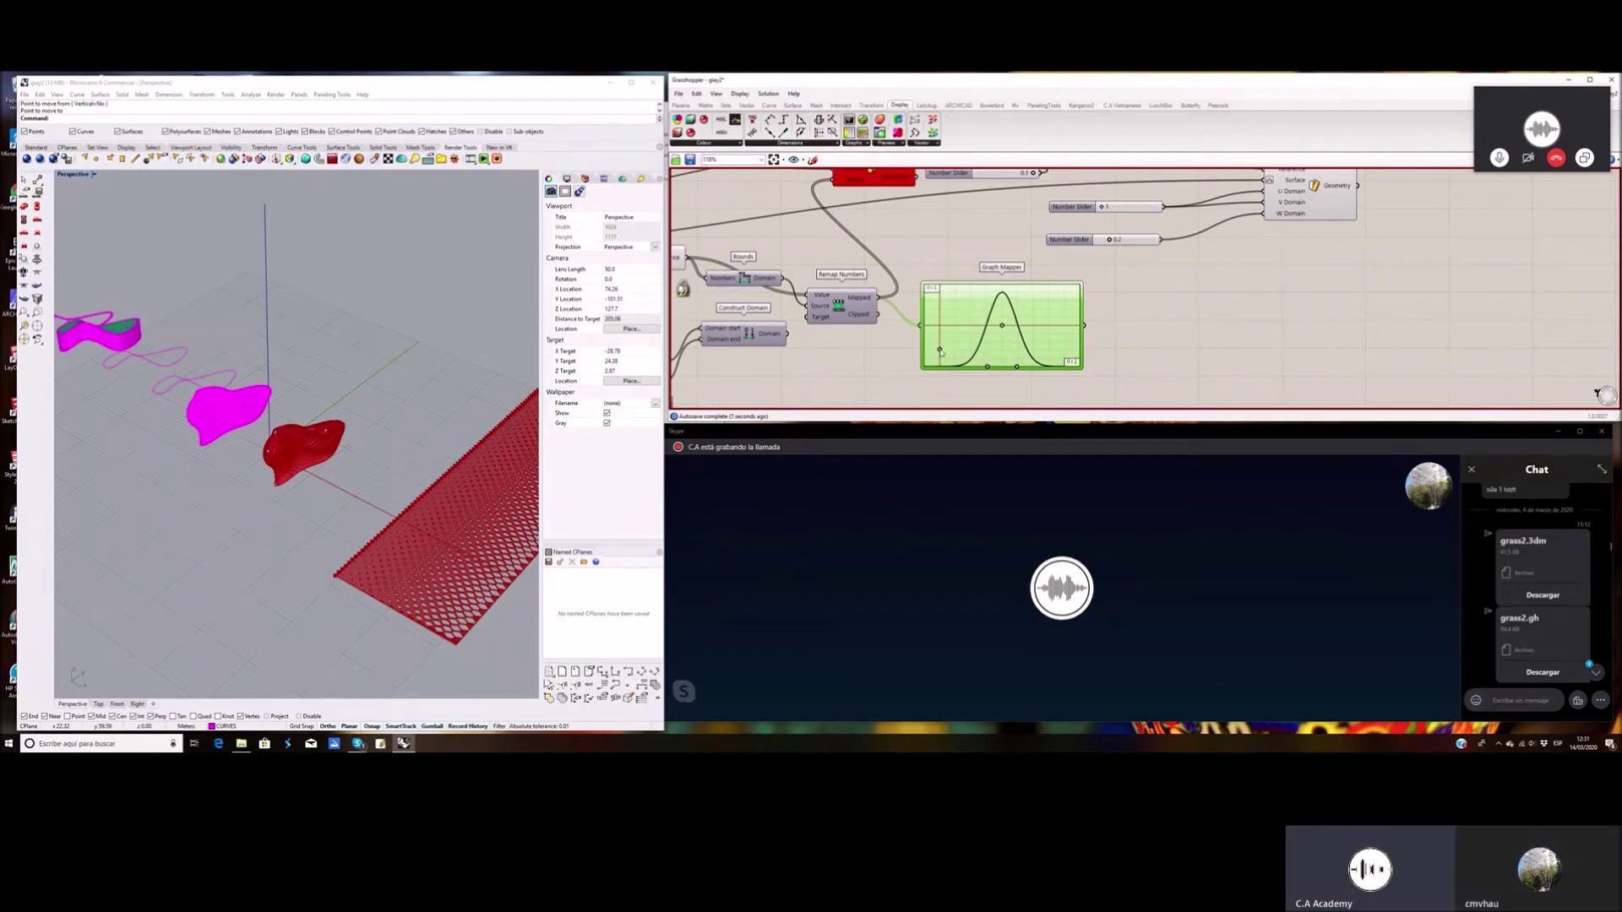
Change the Graph Mapper's graph type to Parabola
{"action": "right_click", "coordinate": [1037, 329]}
{"action": "left_click", "coordinate": [1020, 325]}
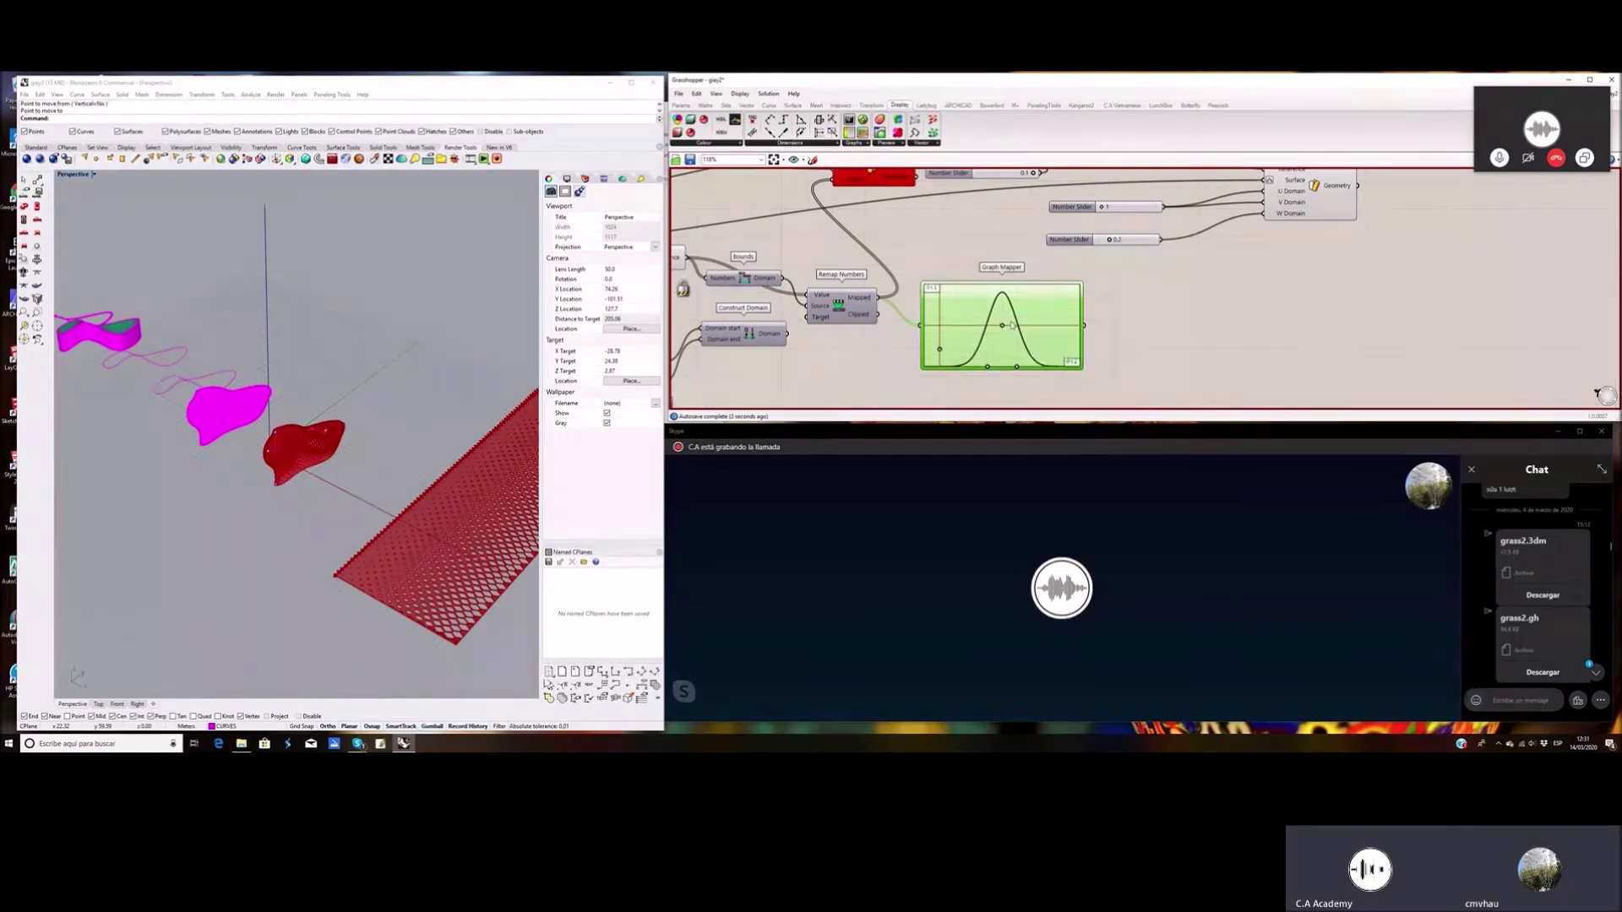
{"action": "right_click", "coordinate": [937, 314]}
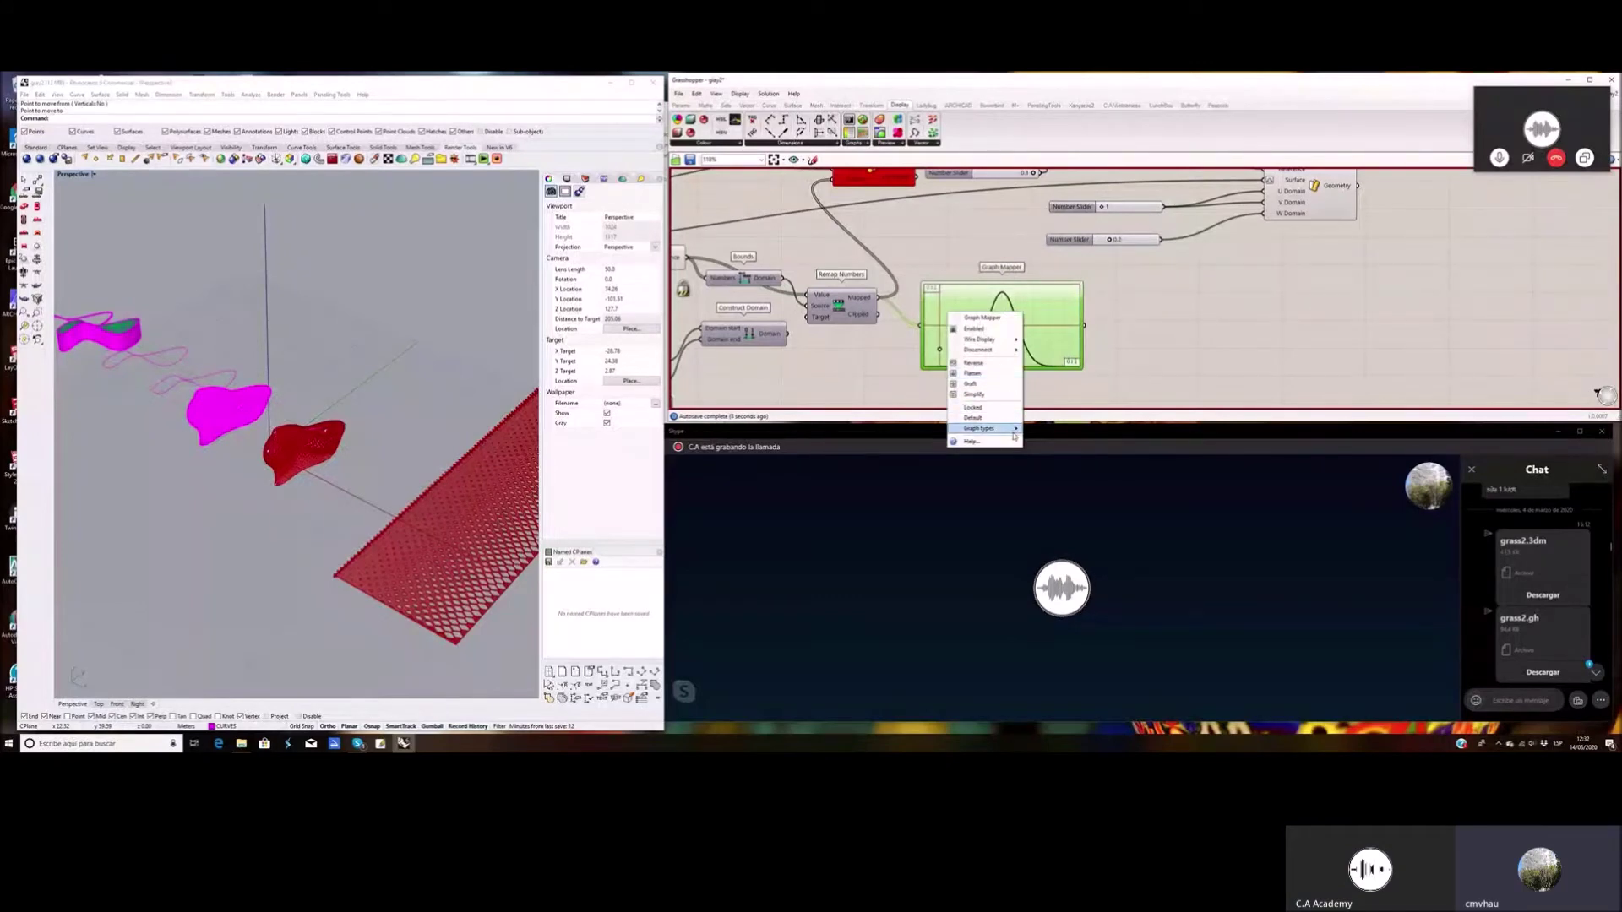
{"action": "mouse_move", "coordinate": [1016, 428]}
{"action": "left_click", "coordinate": [1051, 461]}
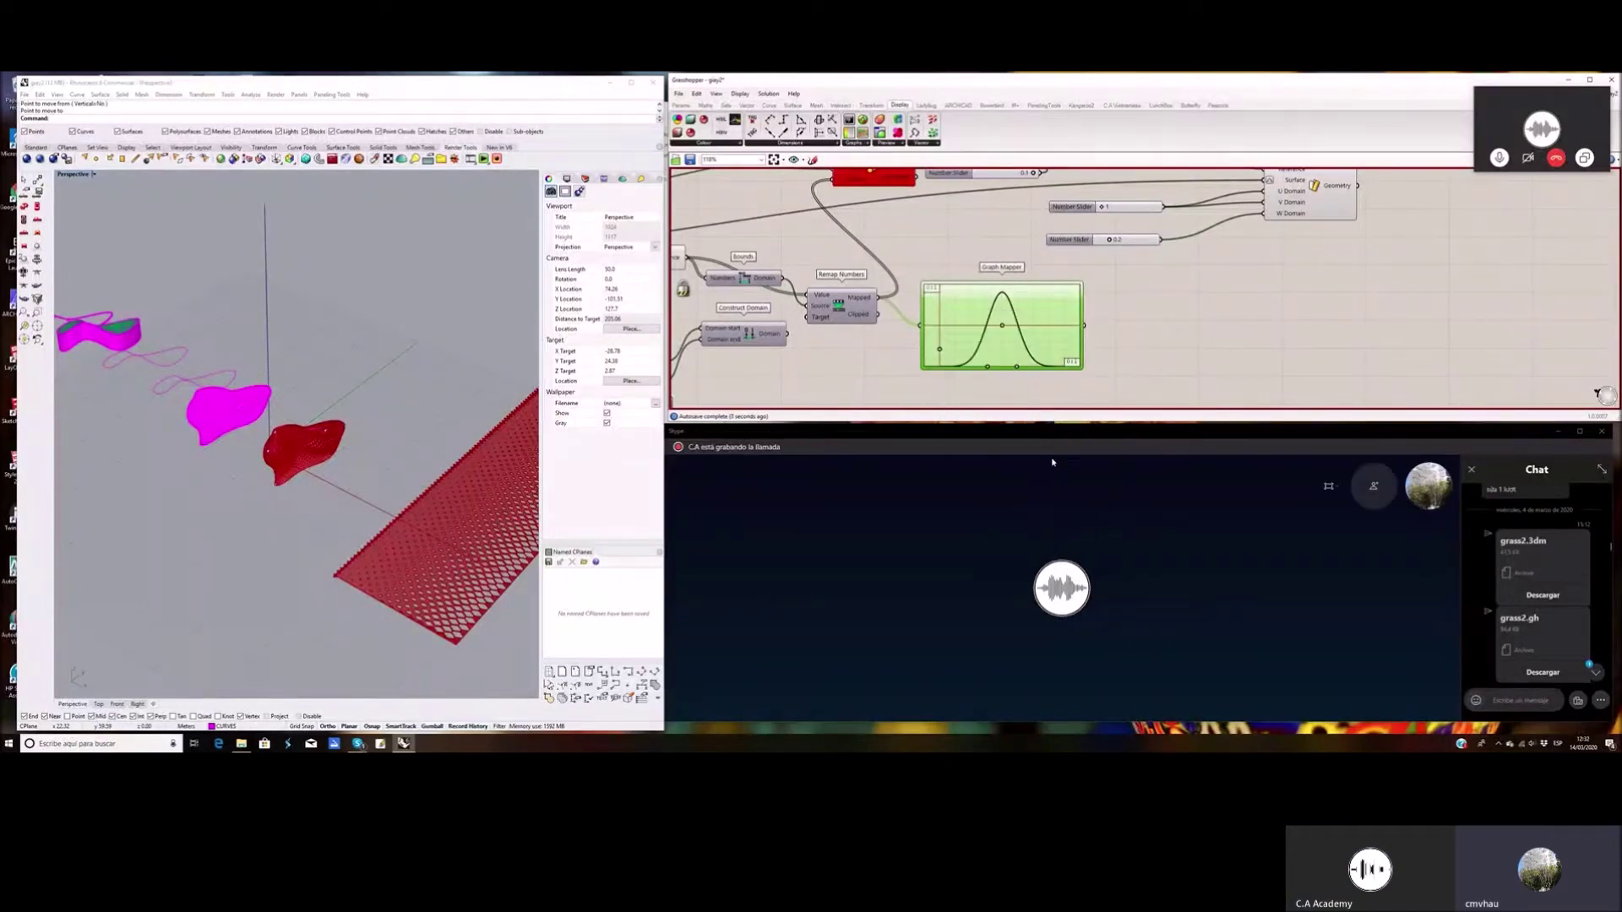
{"action": "scroll", "coordinate": [1023, 360], "scroll_direction": "down", "scroll_amount": 2}
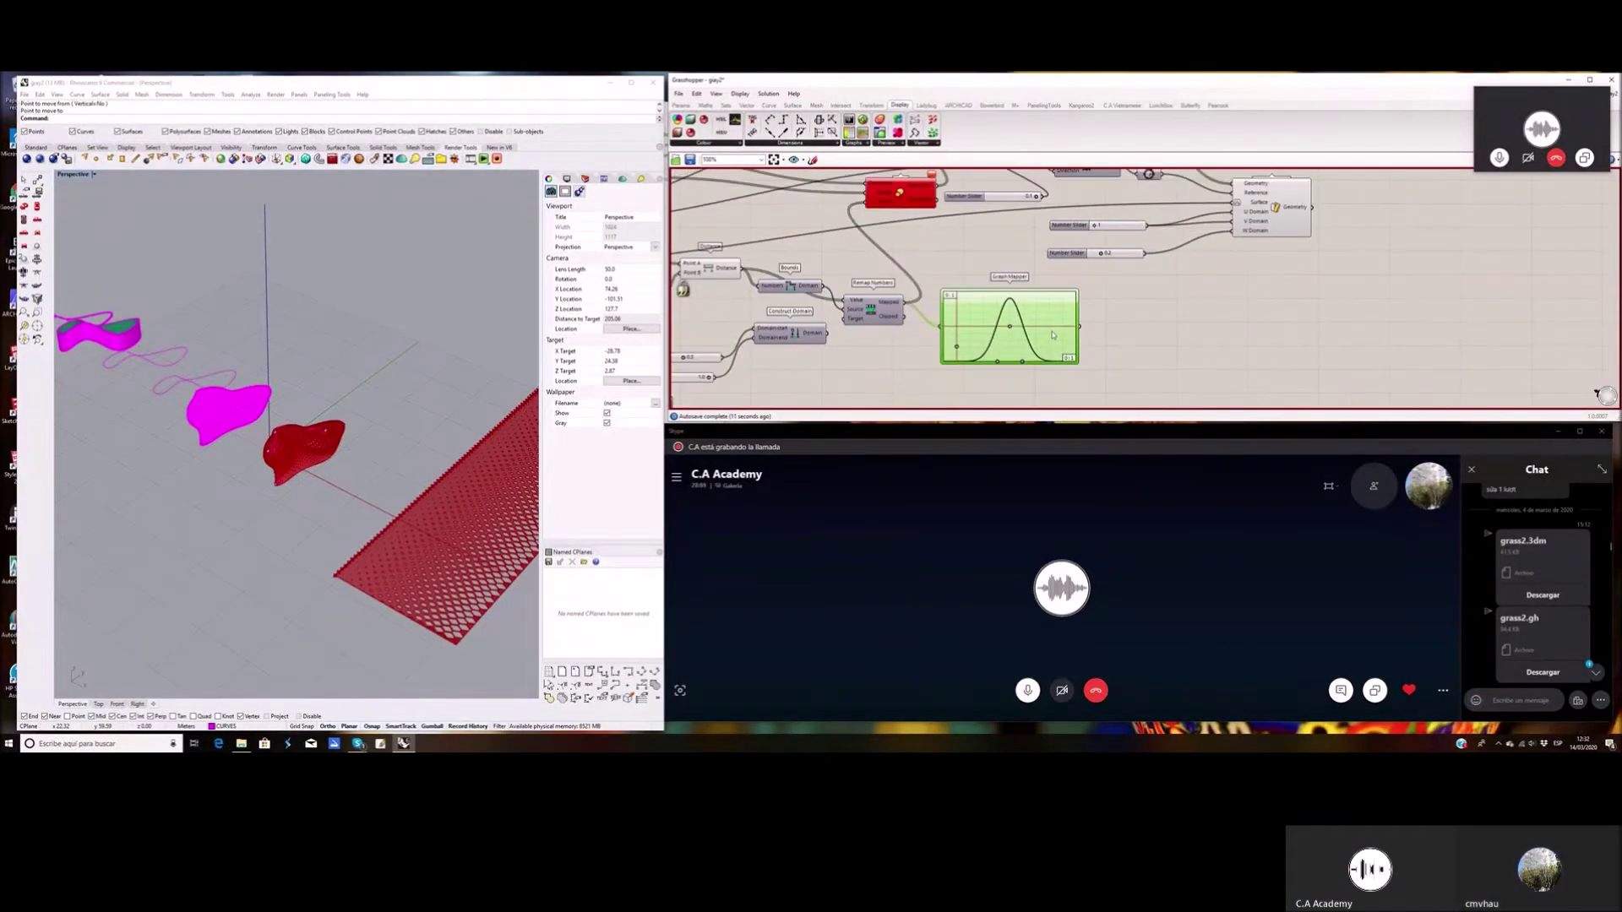
{"action": "right_click", "coordinate": [1040, 321]}
{"action": "mouse_move", "coordinate": [1085, 435]}
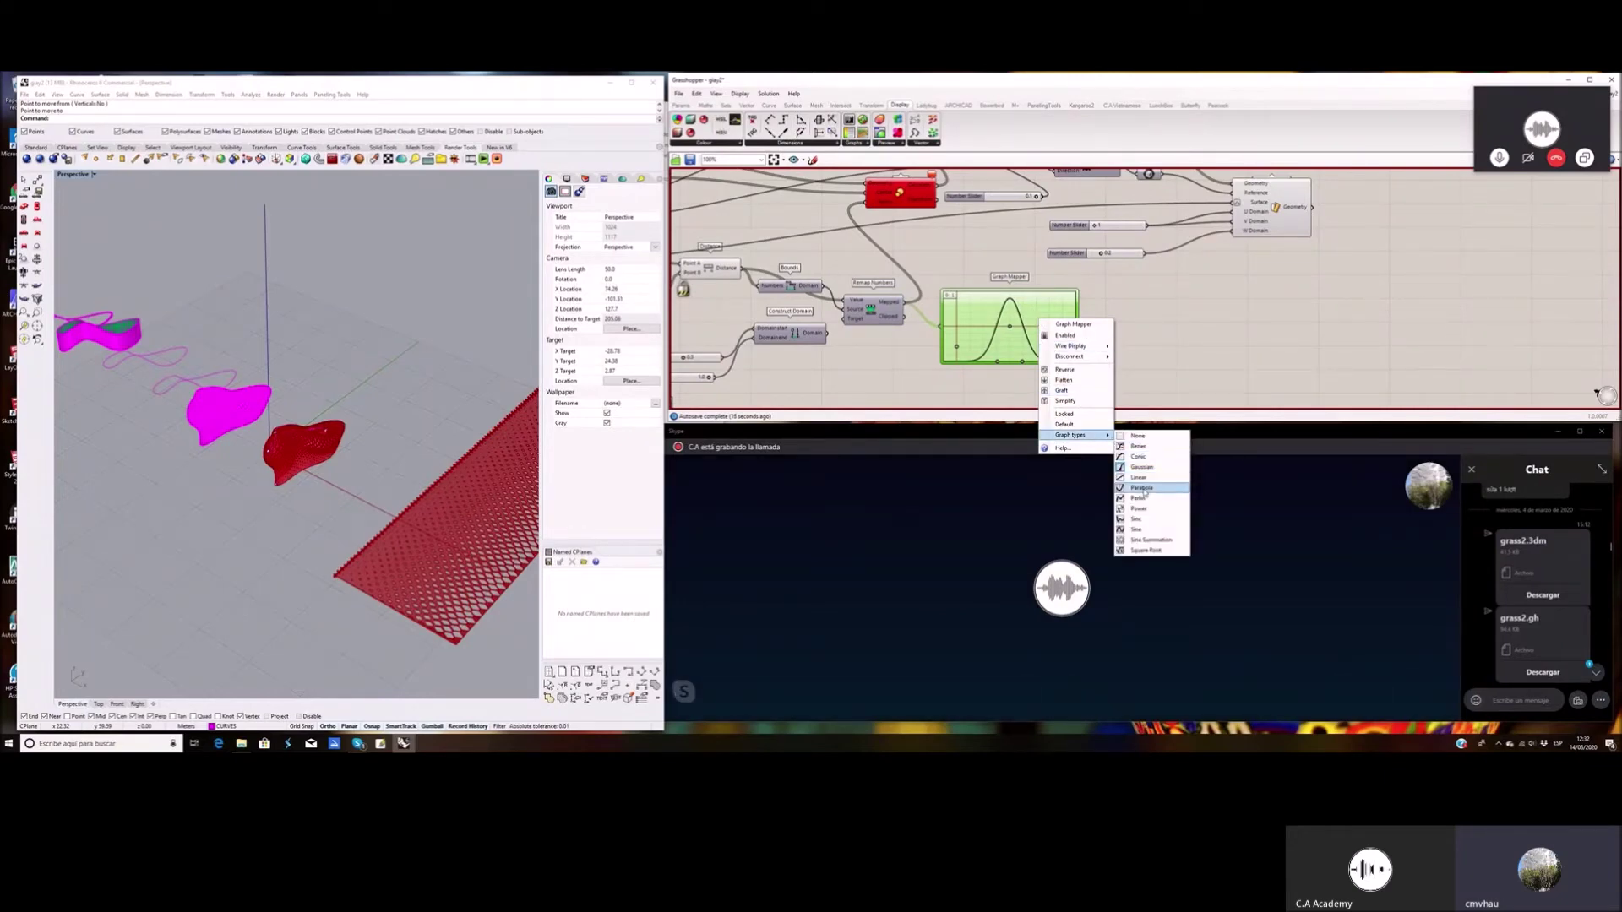
{"action": "left_click", "coordinate": [1143, 490]}
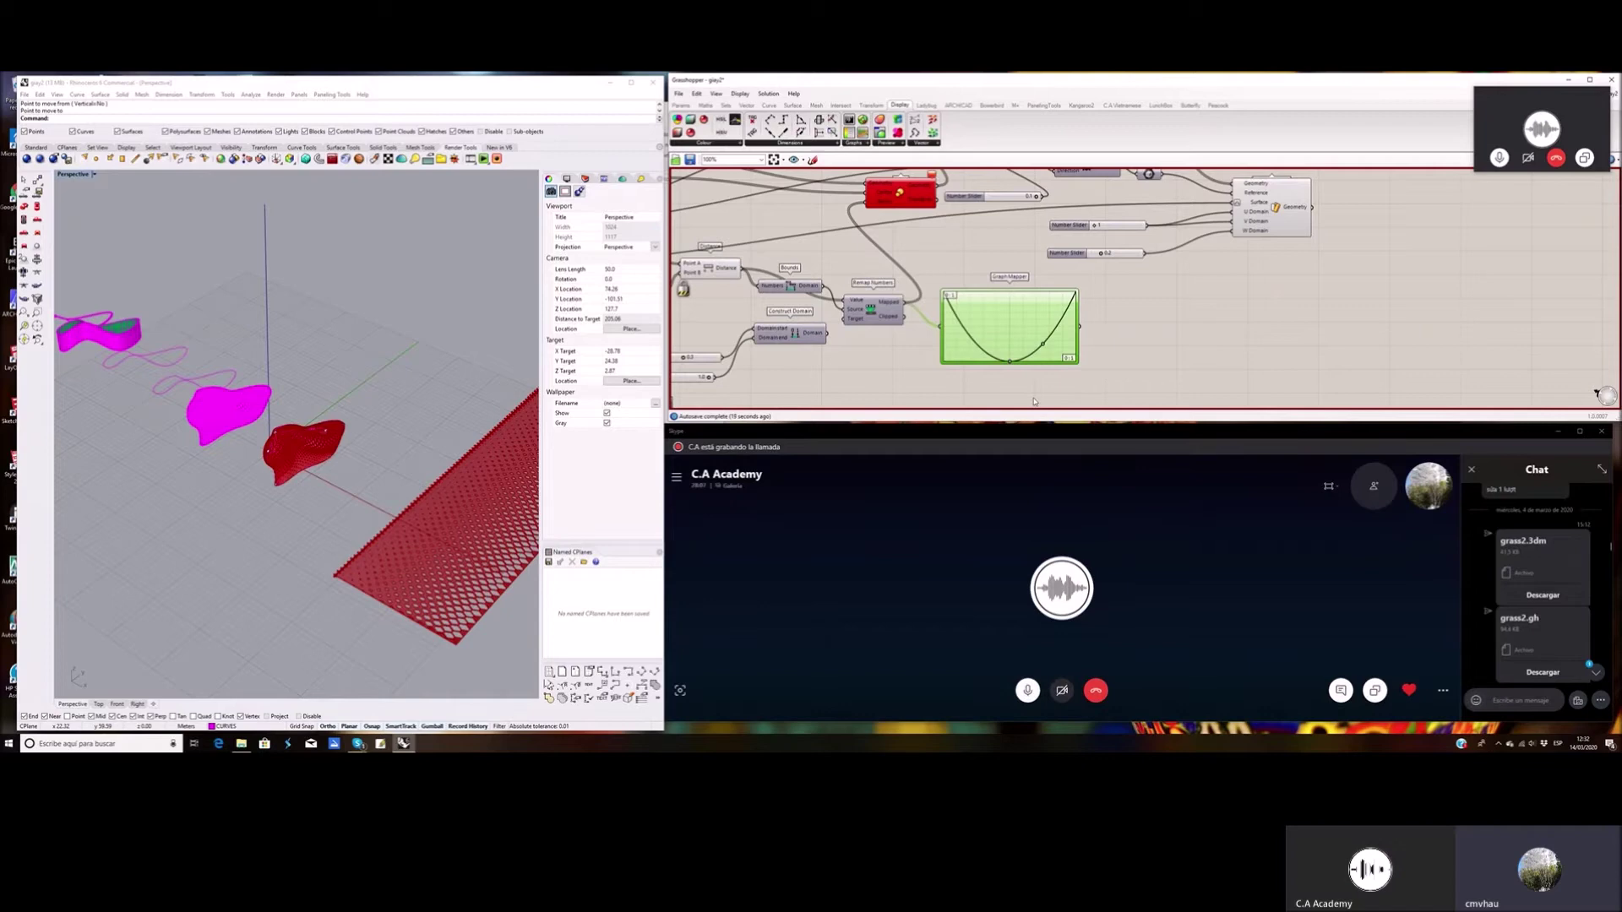
Make the Graph Mapper slightly taller and connect its output to the Factor input of Scale, replacing the Remap Numbers wire
{"action": "left_click_drag", "start_coordinate": [1010, 362], "coordinate": [1010, 366]}
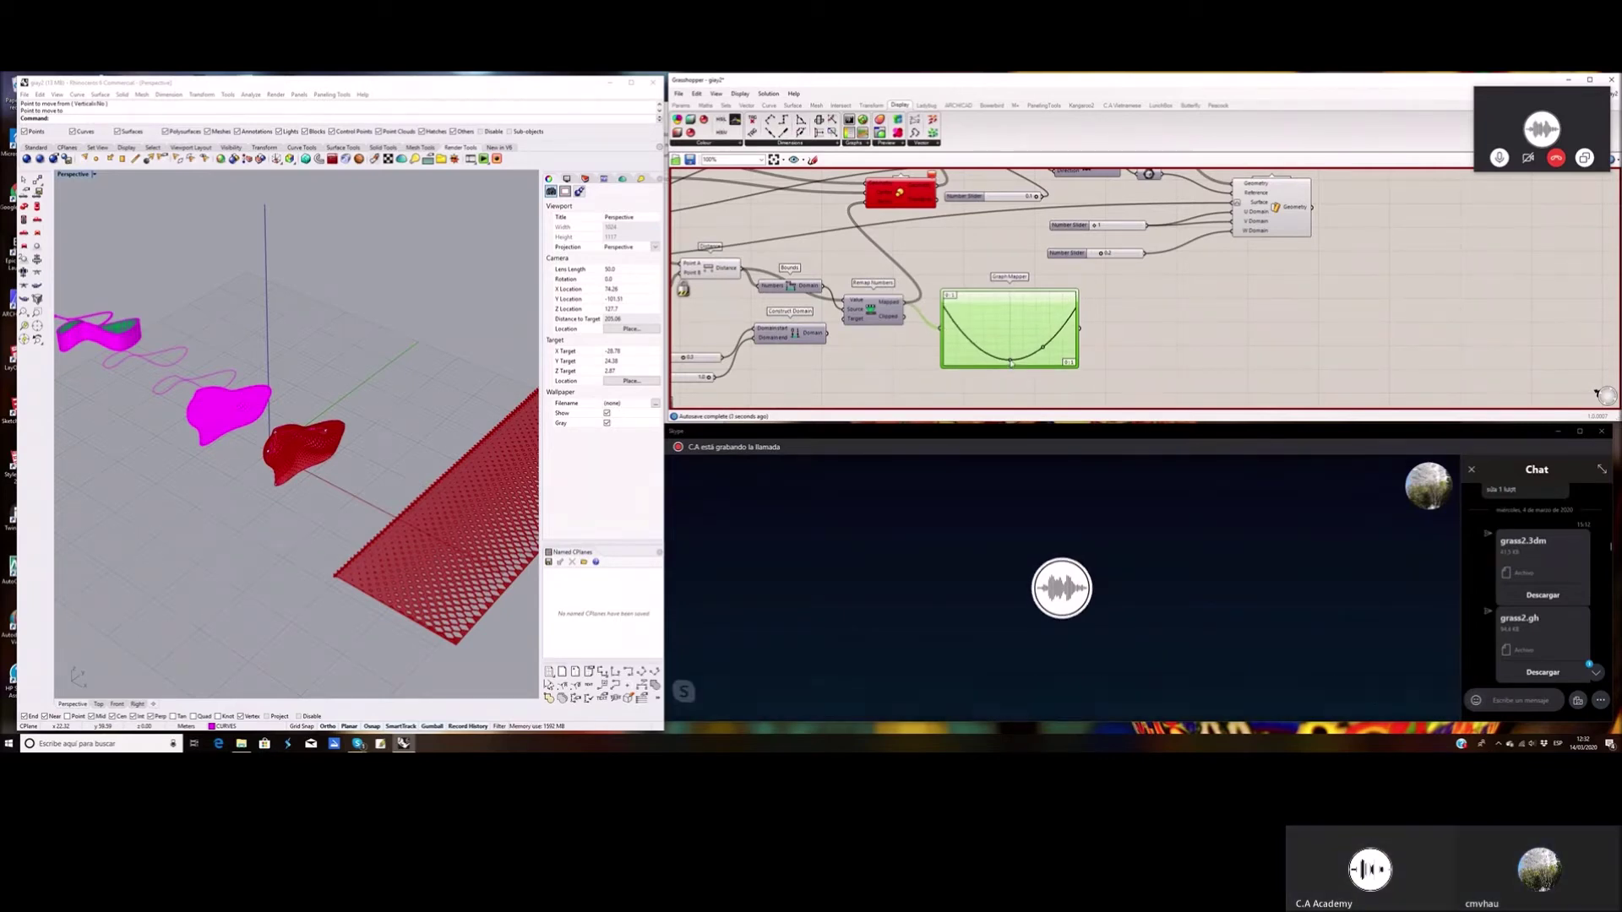
{"action": "scroll", "coordinate": [1045, 306], "scroll_direction": "down", "scroll_amount": 2}
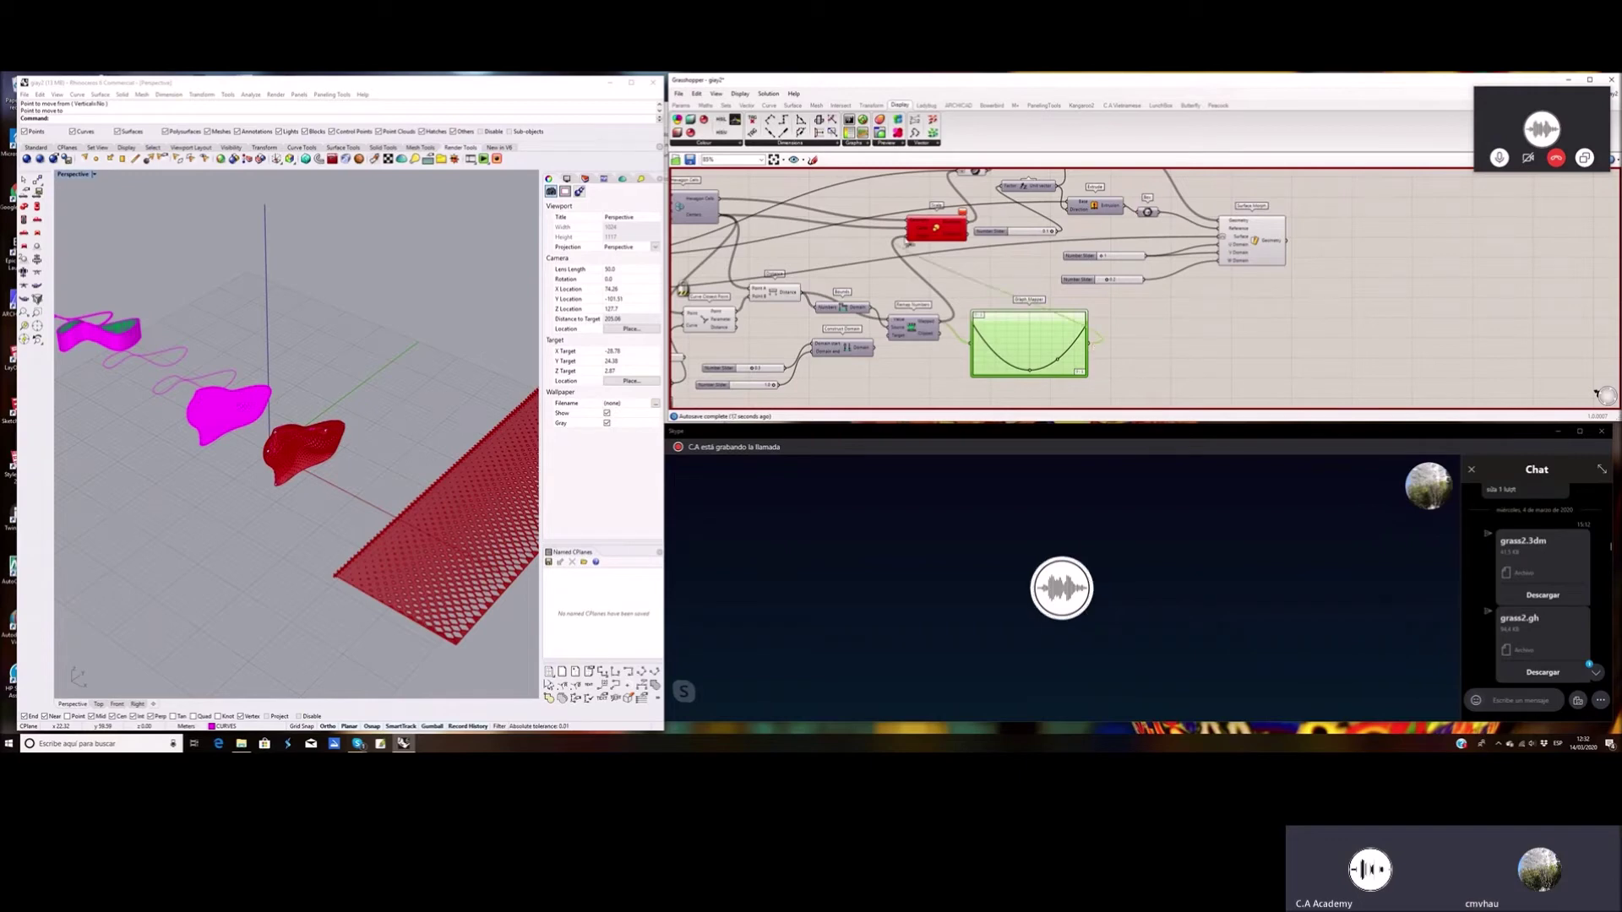
{"action": "scroll", "coordinate": [1095, 349], "scroll_direction": "down", "scroll_amount": 2}
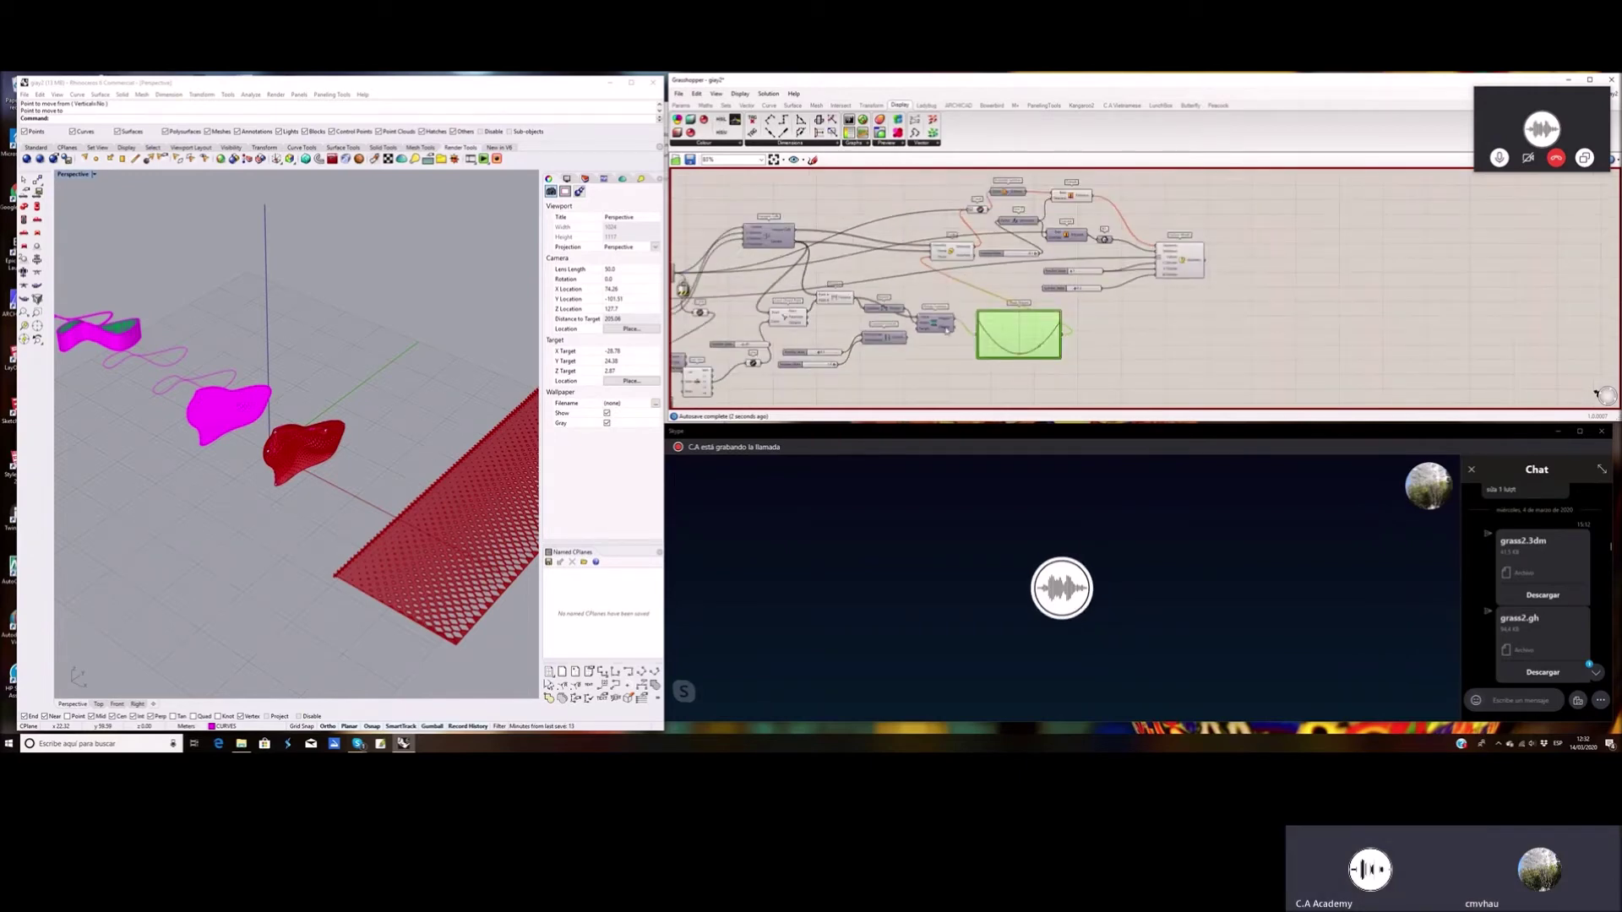
Move Remap Numbers slightly up and narrow the Graph Mapper to about half its width
{"action": "left_click", "coordinate": [937, 311]}
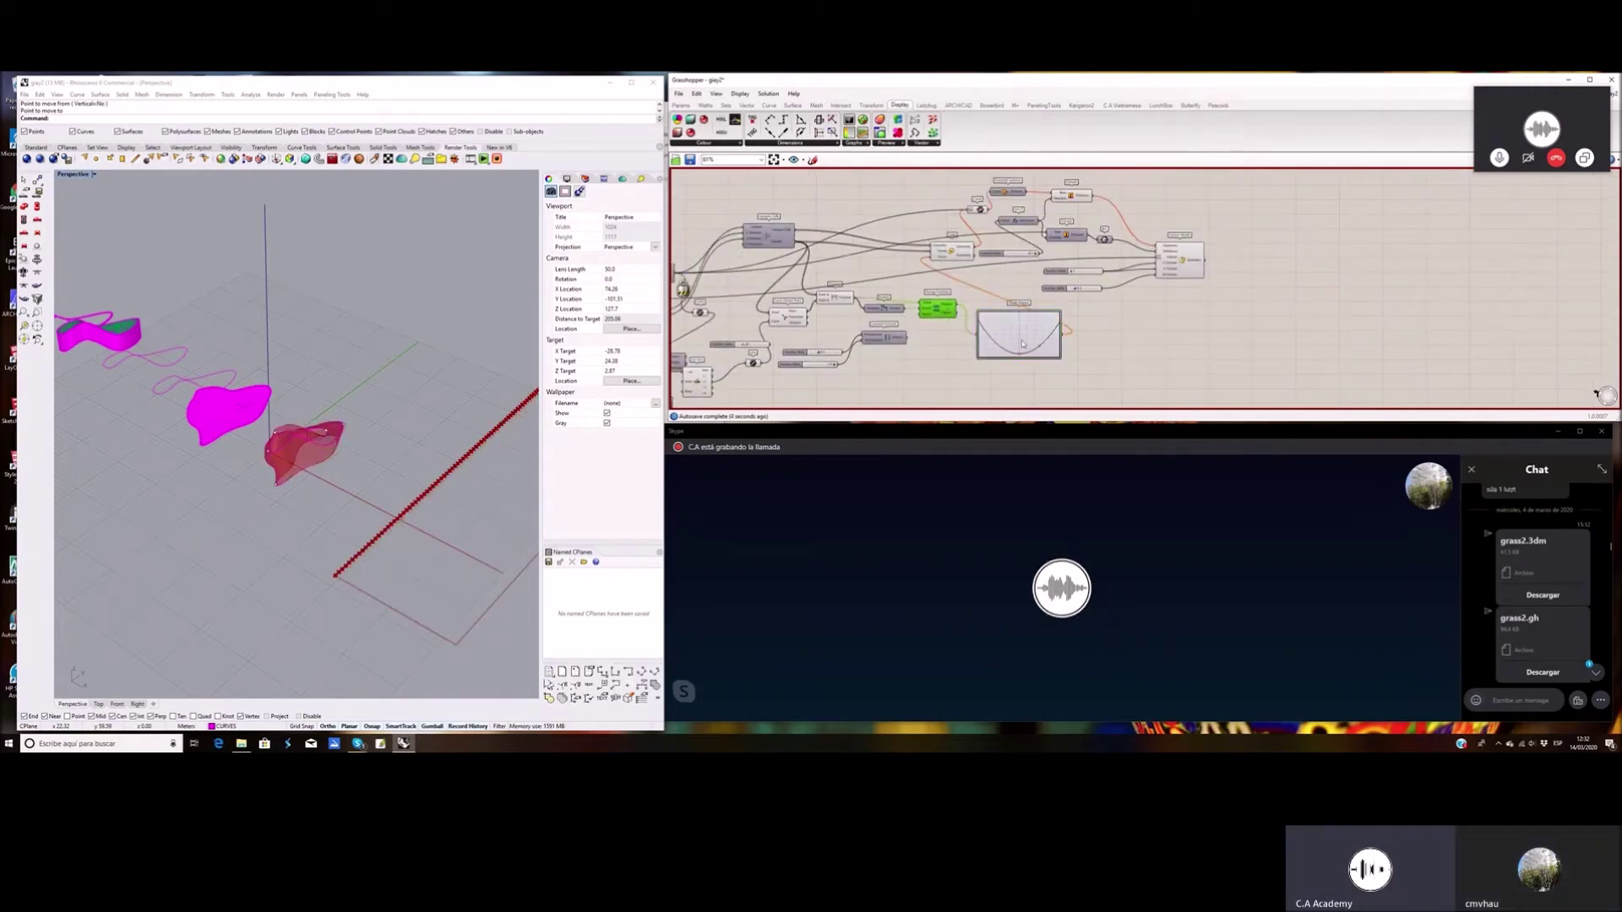
{"action": "left_click_drag", "start_coordinate": [1061, 333], "coordinate": [1021, 332]}
{"action": "right_click_drag", "start_coordinate": [1050, 311], "coordinate": [1022, 330]}
Disconnect the Geometry output of Scale from the Curve parameter that feeds Boundary Surfaces
{"action": "scroll", "coordinate": [1040, 226], "scroll_direction": "up", "scroll_amount": 3}
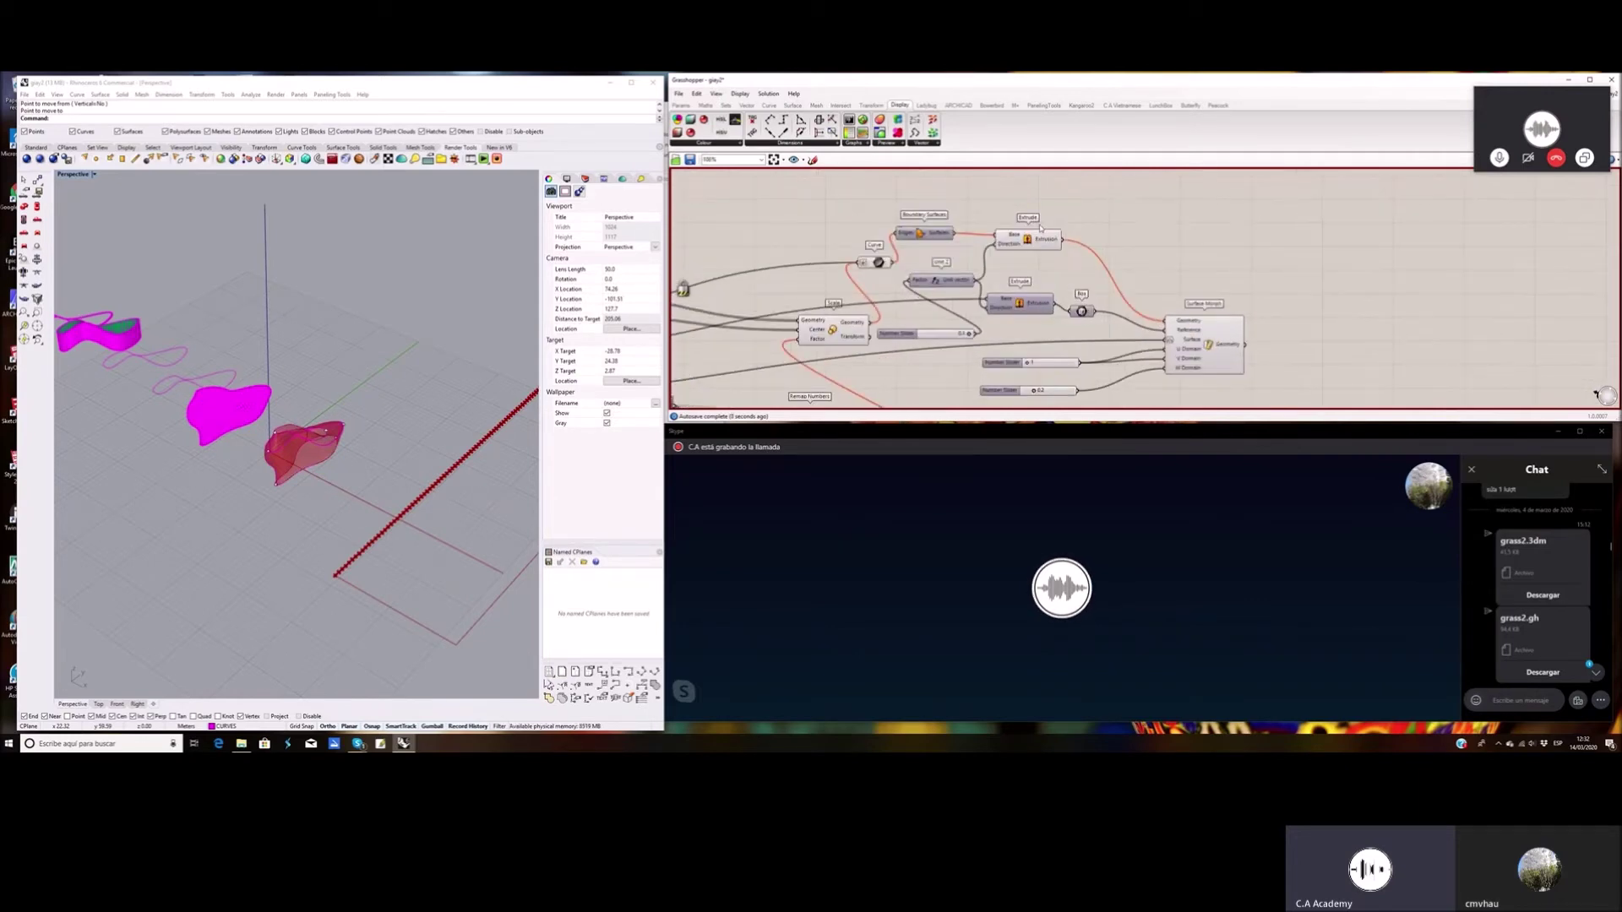
{"action": "right_click_drag", "start_coordinate": [1041, 228], "coordinate": [1048, 205]}
{"action": "right_click_drag", "start_coordinate": [1243, 269], "coordinate": [1206, 240]}
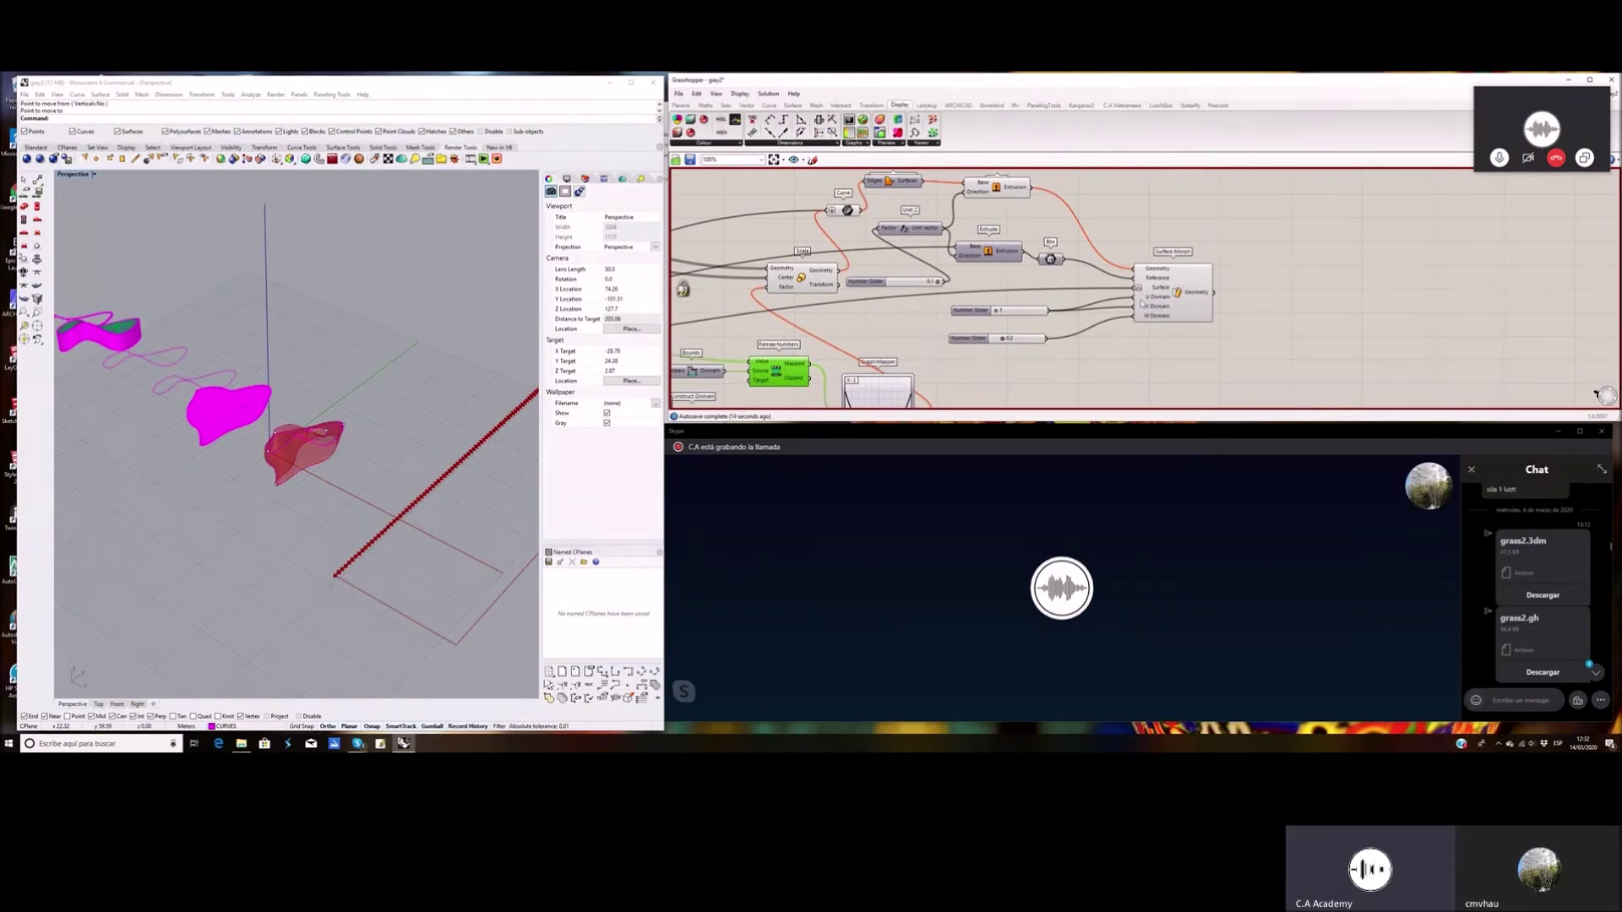
{"action": "scroll", "coordinate": [1140, 302], "scroll_direction": "down", "scroll_amount": 2}
{"action": "left_click", "coordinate": [945, 248]}
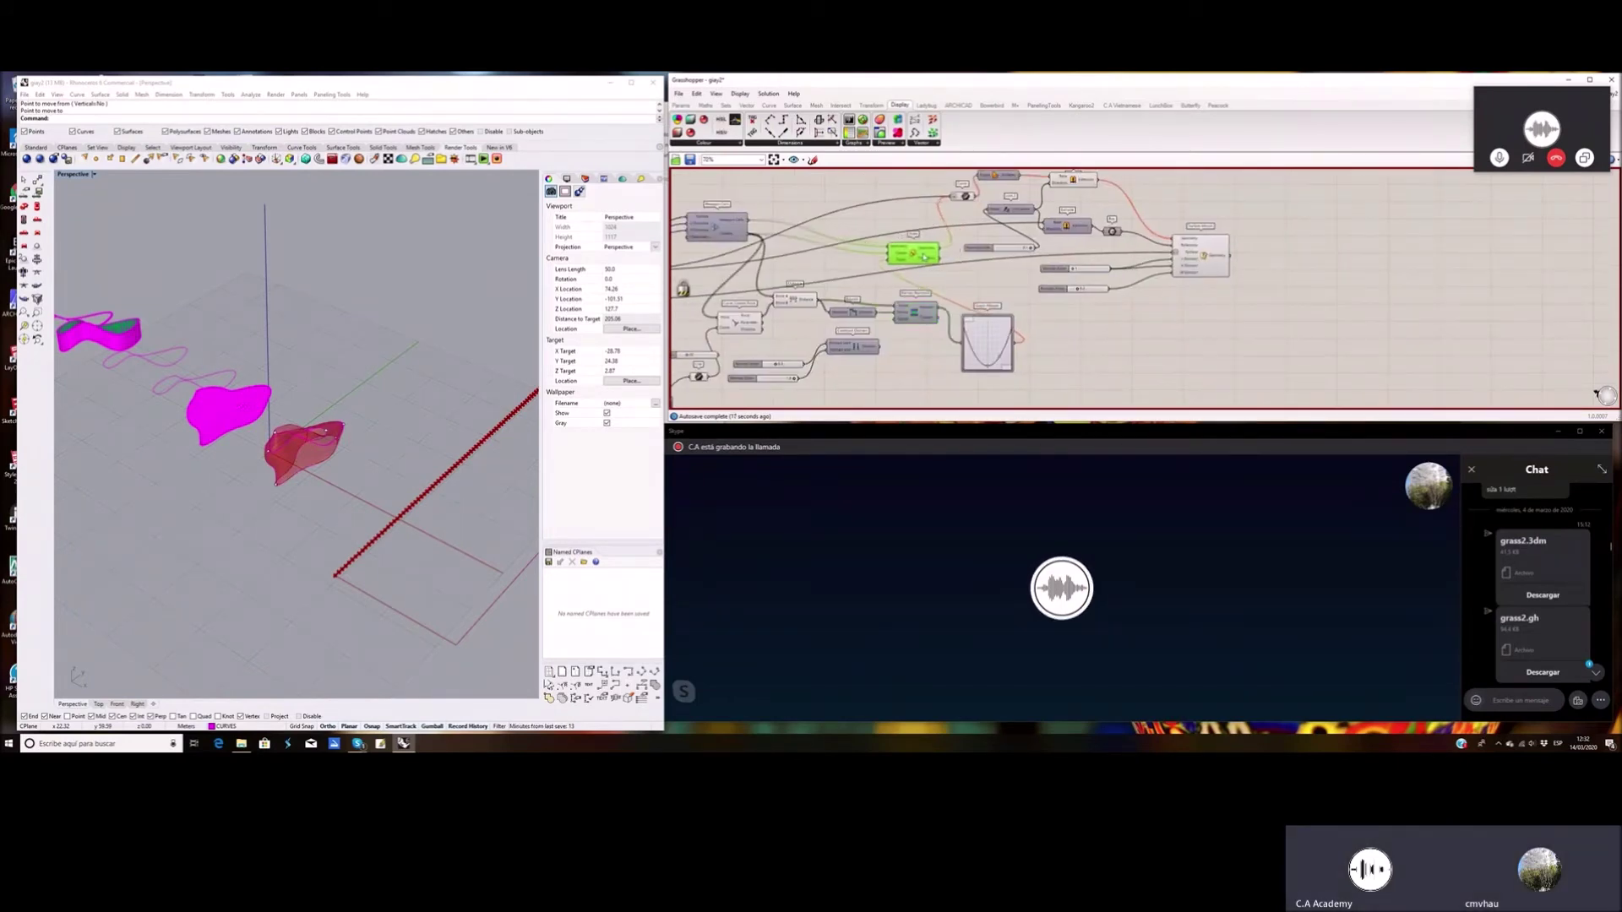
{"action": "scroll", "coordinate": [955, 194], "scroll_direction": "up", "scroll_amount": 2}
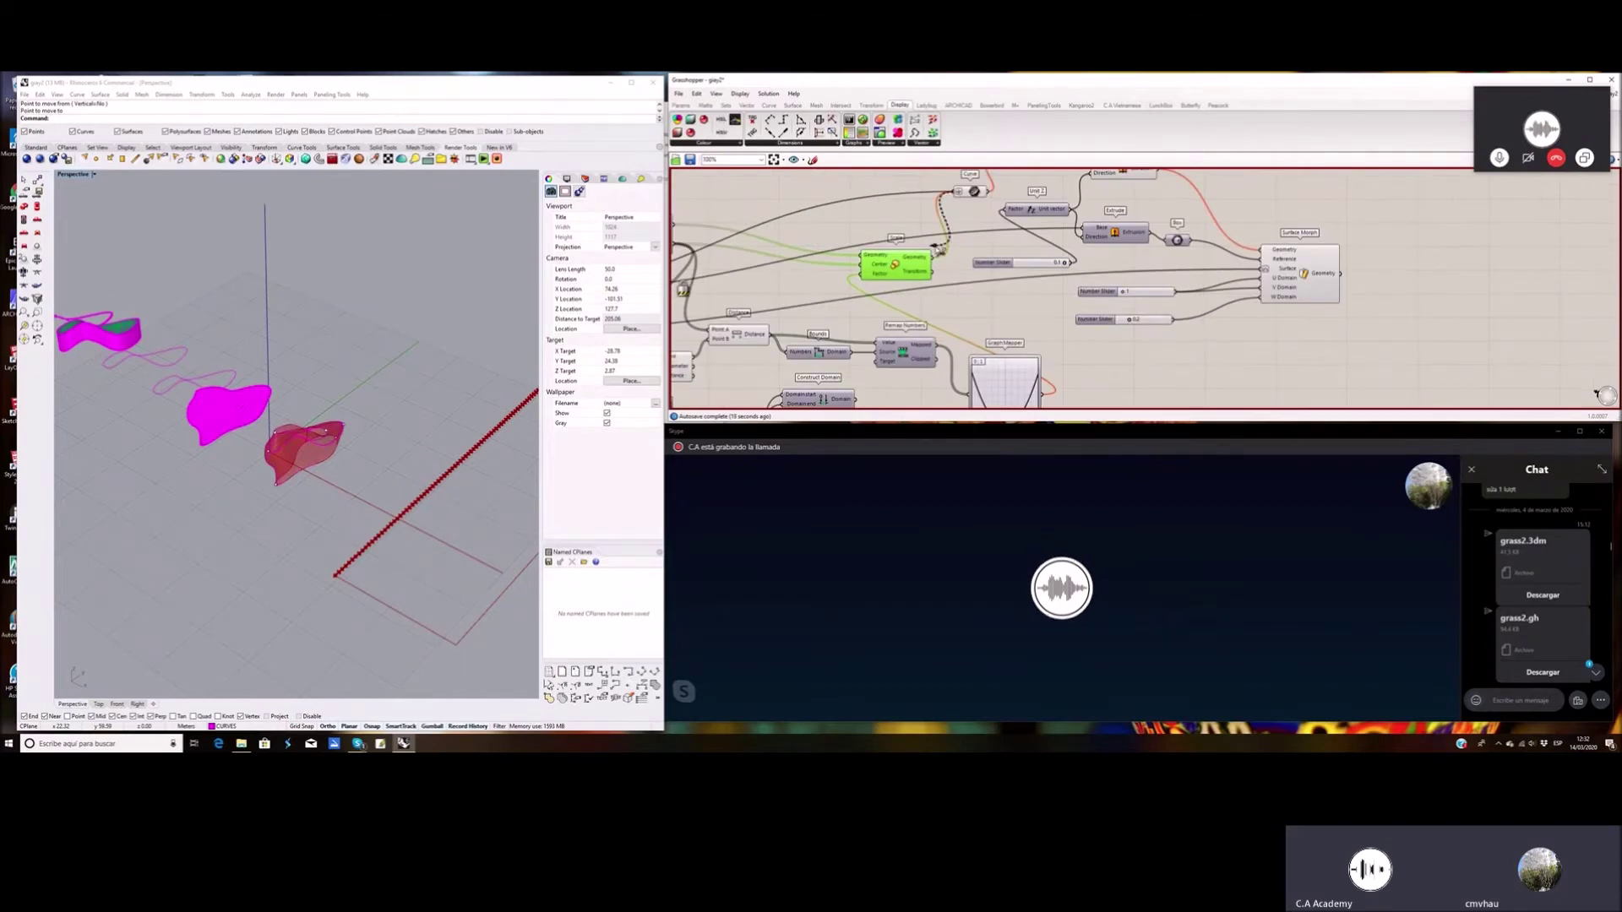
{"action": "scroll", "coordinate": [948, 251], "scroll_direction": "down", "scroll_amount": 2}
Move the Scale component to the right of the Graph Mapper and shift the Graph Mapper down
{"action": "left_click_drag", "start_coordinate": [896, 245], "coordinate": [1087, 320]}
{"action": "left_click_drag", "start_coordinate": [977, 329], "coordinate": [974, 361]}
{"action": "right_click_drag", "start_coordinate": [1171, 331], "coordinate": [1129, 344]}
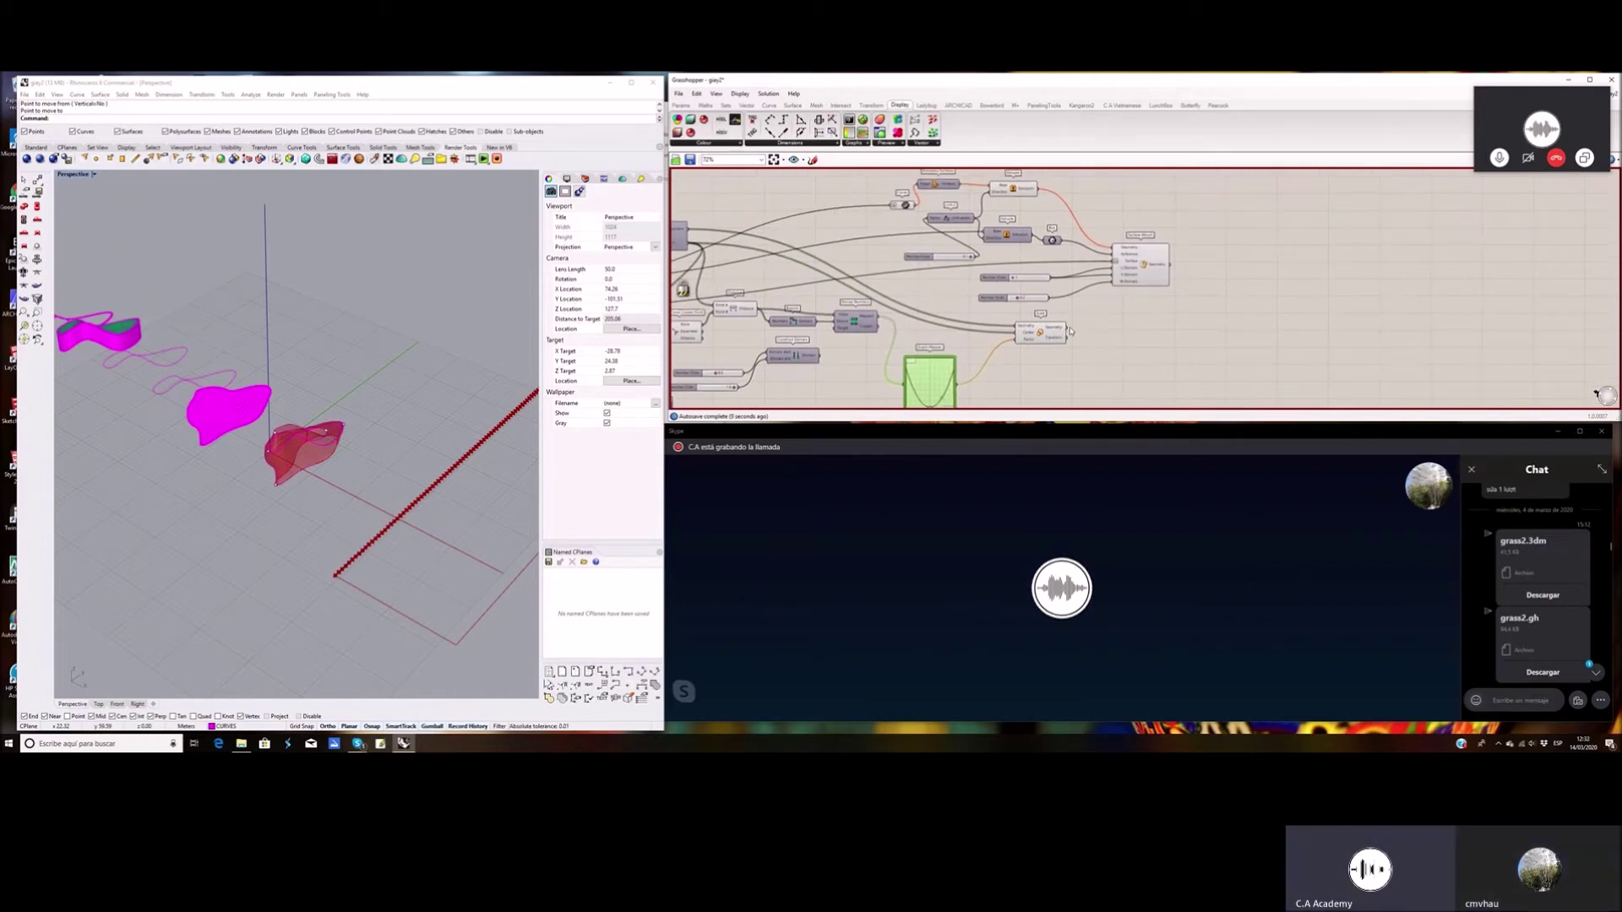
Move the Curve, Boundary Surfaces, Extrude, Box and Surface Morph components with their sliders farther right, leaving Scale in place
{"action": "scroll", "coordinate": [1091, 312], "scroll_direction": "down", "scroll_amount": 2}
{"action": "left_click_drag", "start_coordinate": [1168, 320], "coordinate": [910, 205]}
{"action": "left_click", "coordinate": [995, 326], "text": "shift"}
{"action": "left_click_drag", "start_coordinate": [1018, 269], "coordinate": [1239, 267]}
{"action": "left_click", "coordinate": [1090, 371]}
{"action": "scroll", "coordinate": [1075, 340], "scroll_direction": "down", "scroll_amount": 2}
{"action": "right_click_drag", "start_coordinate": [1074, 338], "coordinate": [1061, 283]}
Re-enable the Grasshopper solver and orbit the Rhino view to inspect the recomputed hexagon strip
{"action": "middle_click", "coordinate": [1031, 321]}
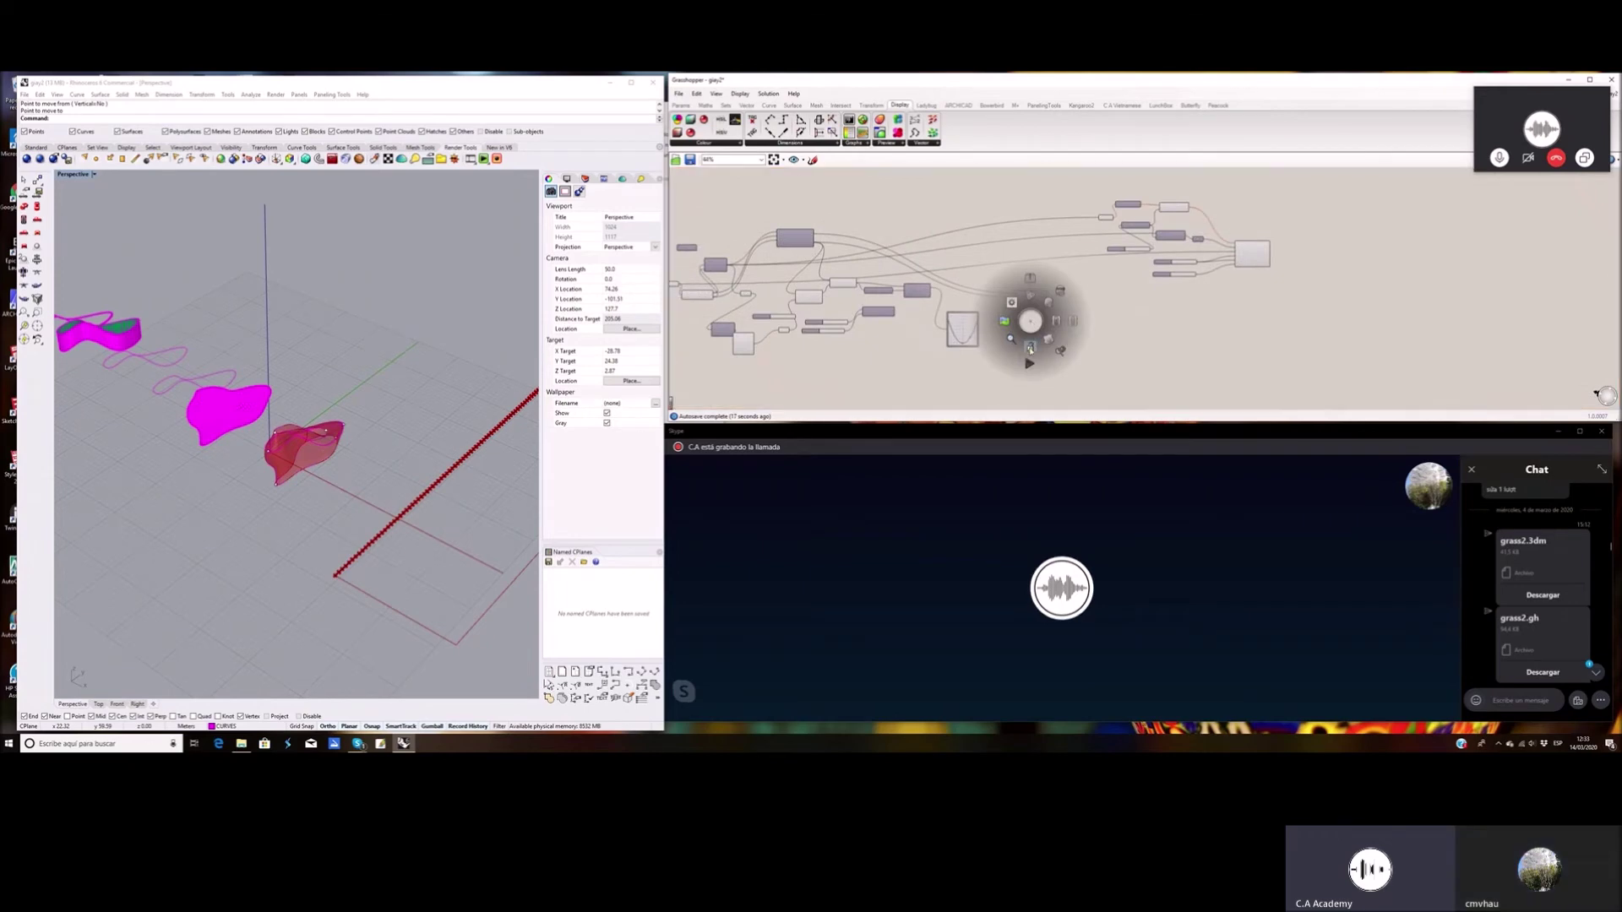
{"action": "left_click", "coordinate": [1030, 348]}
{"action": "right_click_drag", "start_coordinate": [476, 509], "coordinate": [406, 517], "text": "shift"}
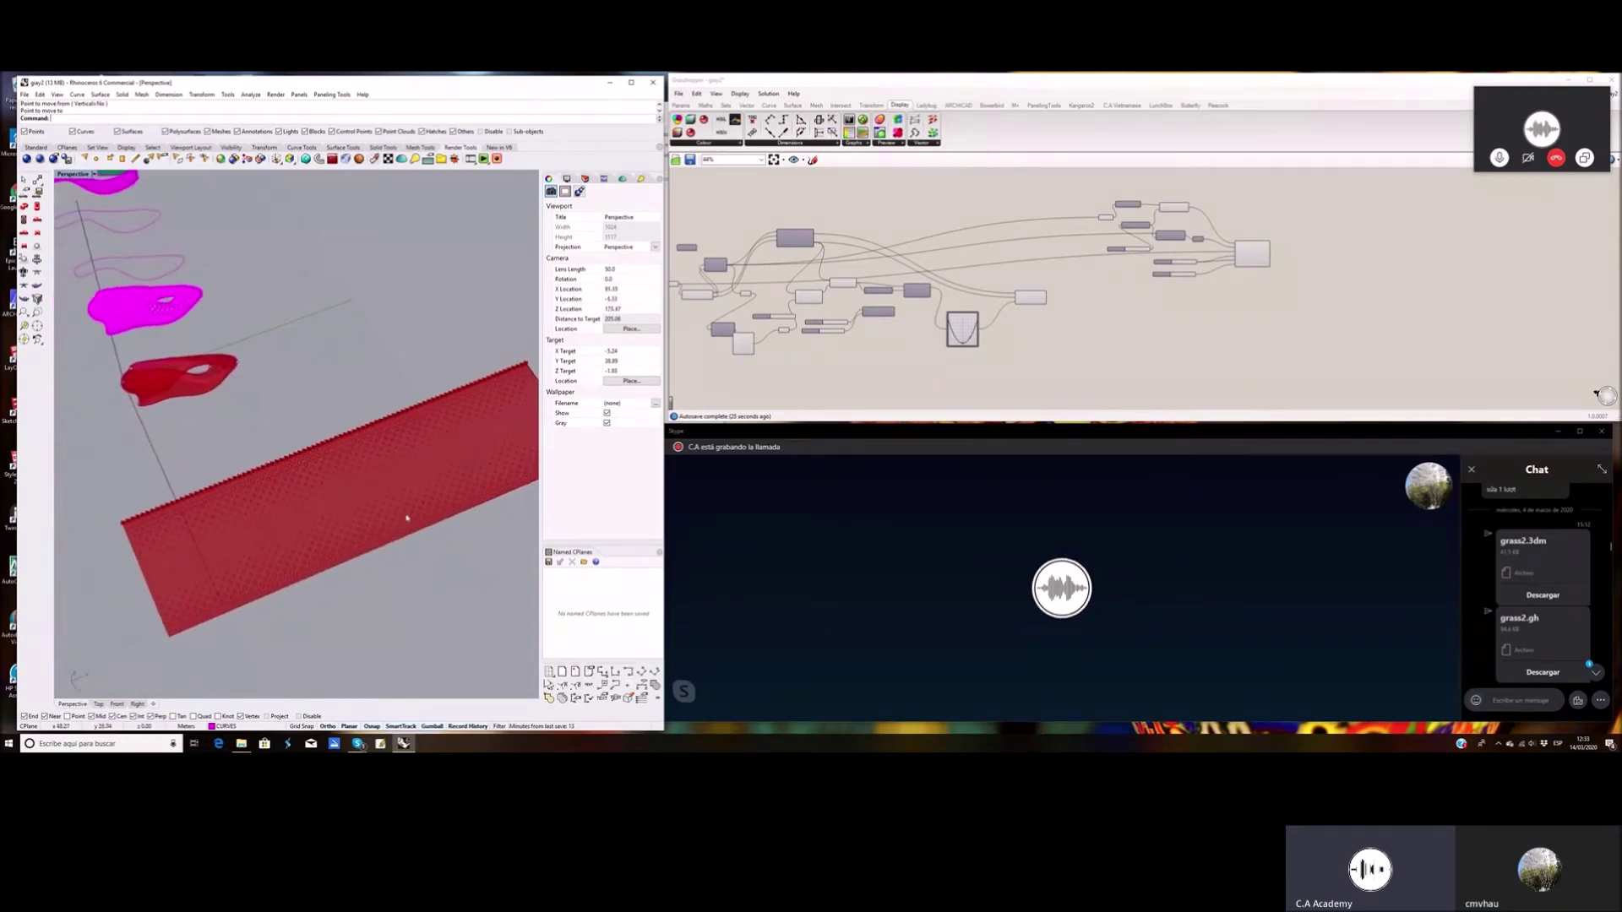
Reshape the Graph Mapper's parabola with its handles, turning it into a downward-opening arch
{"action": "scroll", "coordinate": [961, 353], "scroll_direction": "up", "scroll_amount": 4}
{"action": "left_click_drag", "start_coordinate": [966, 335], "coordinate": [981, 325]}
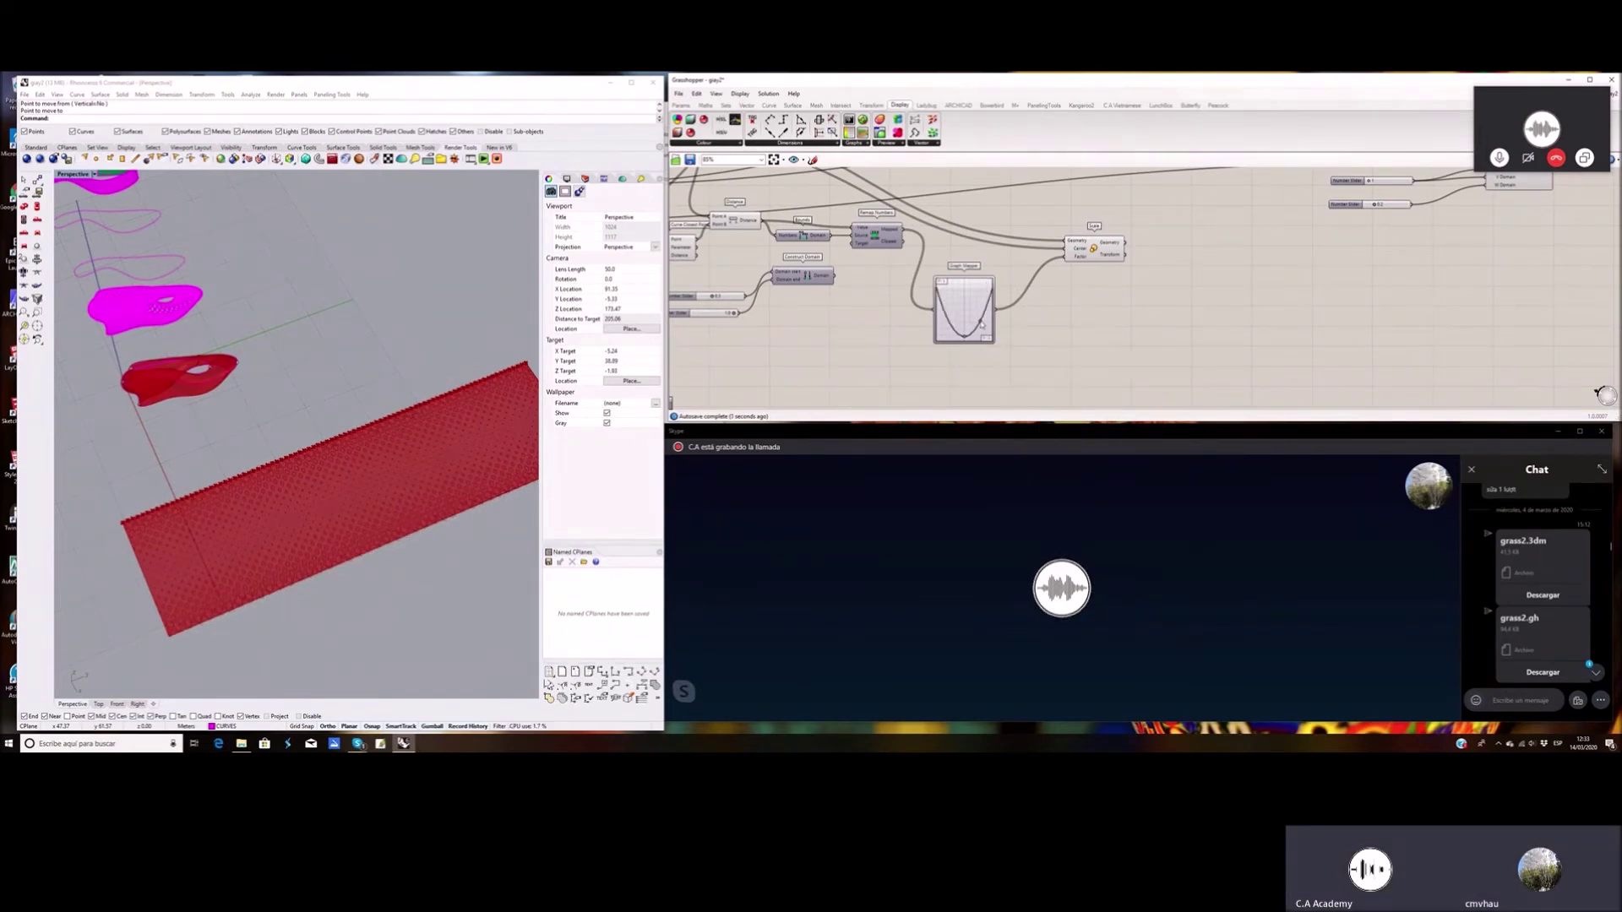
{"action": "scroll", "coordinate": [422, 445], "scroll_direction": "up", "scroll_amount": 4}
{"action": "scroll", "coordinate": [505, 391], "scroll_direction": "down", "scroll_amount": 4}
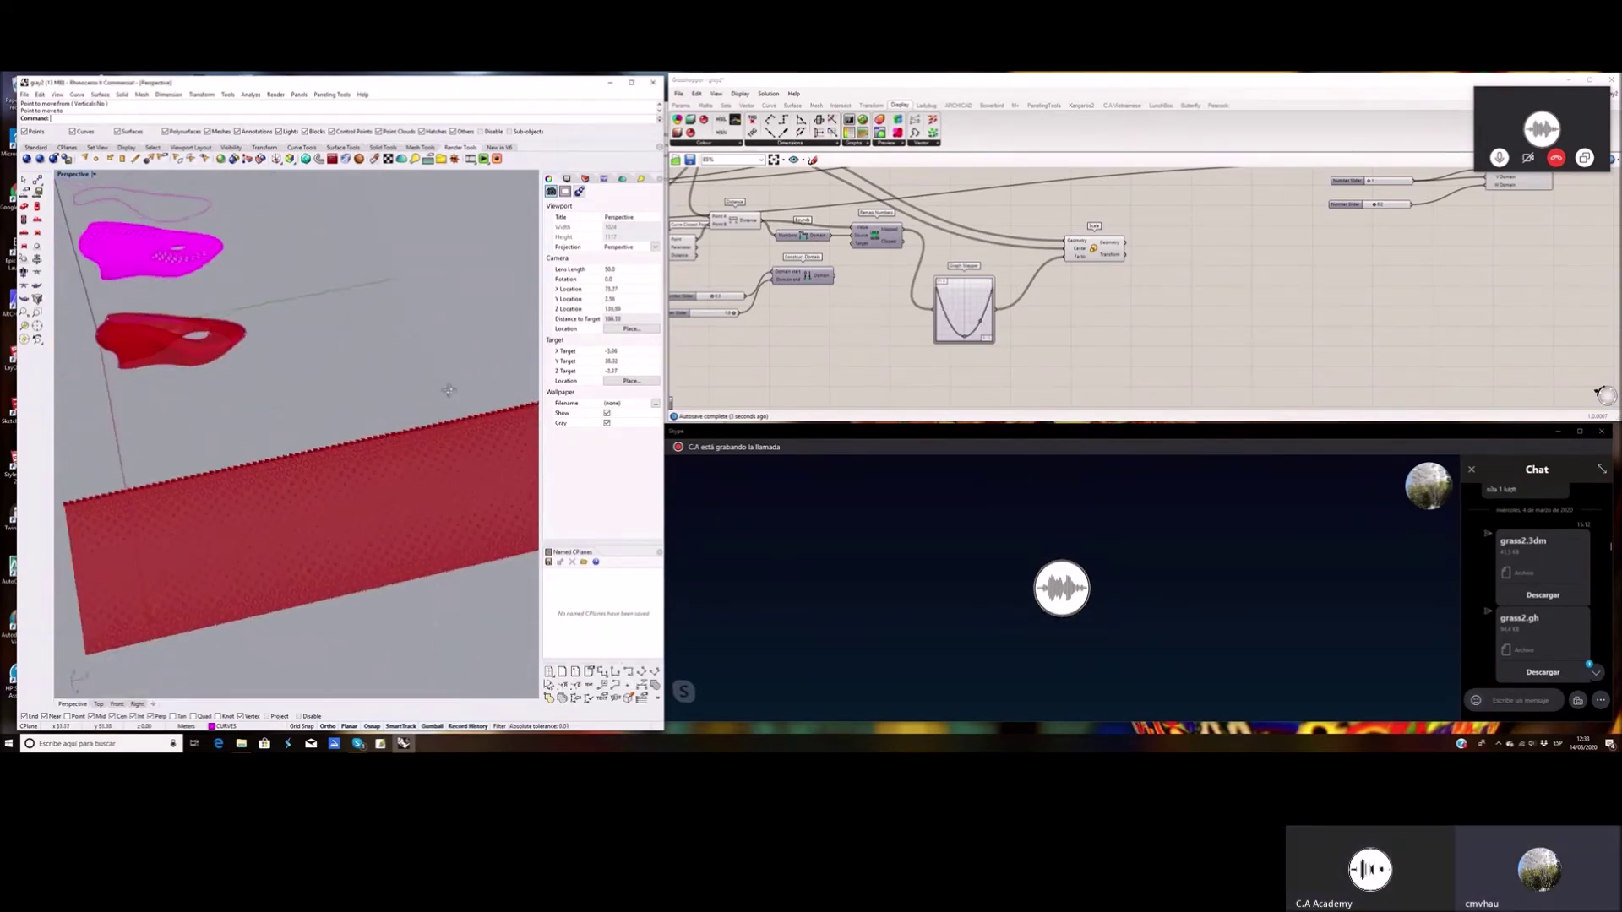
{"action": "left_click_drag", "start_coordinate": [965, 338], "coordinate": [990, 298]}
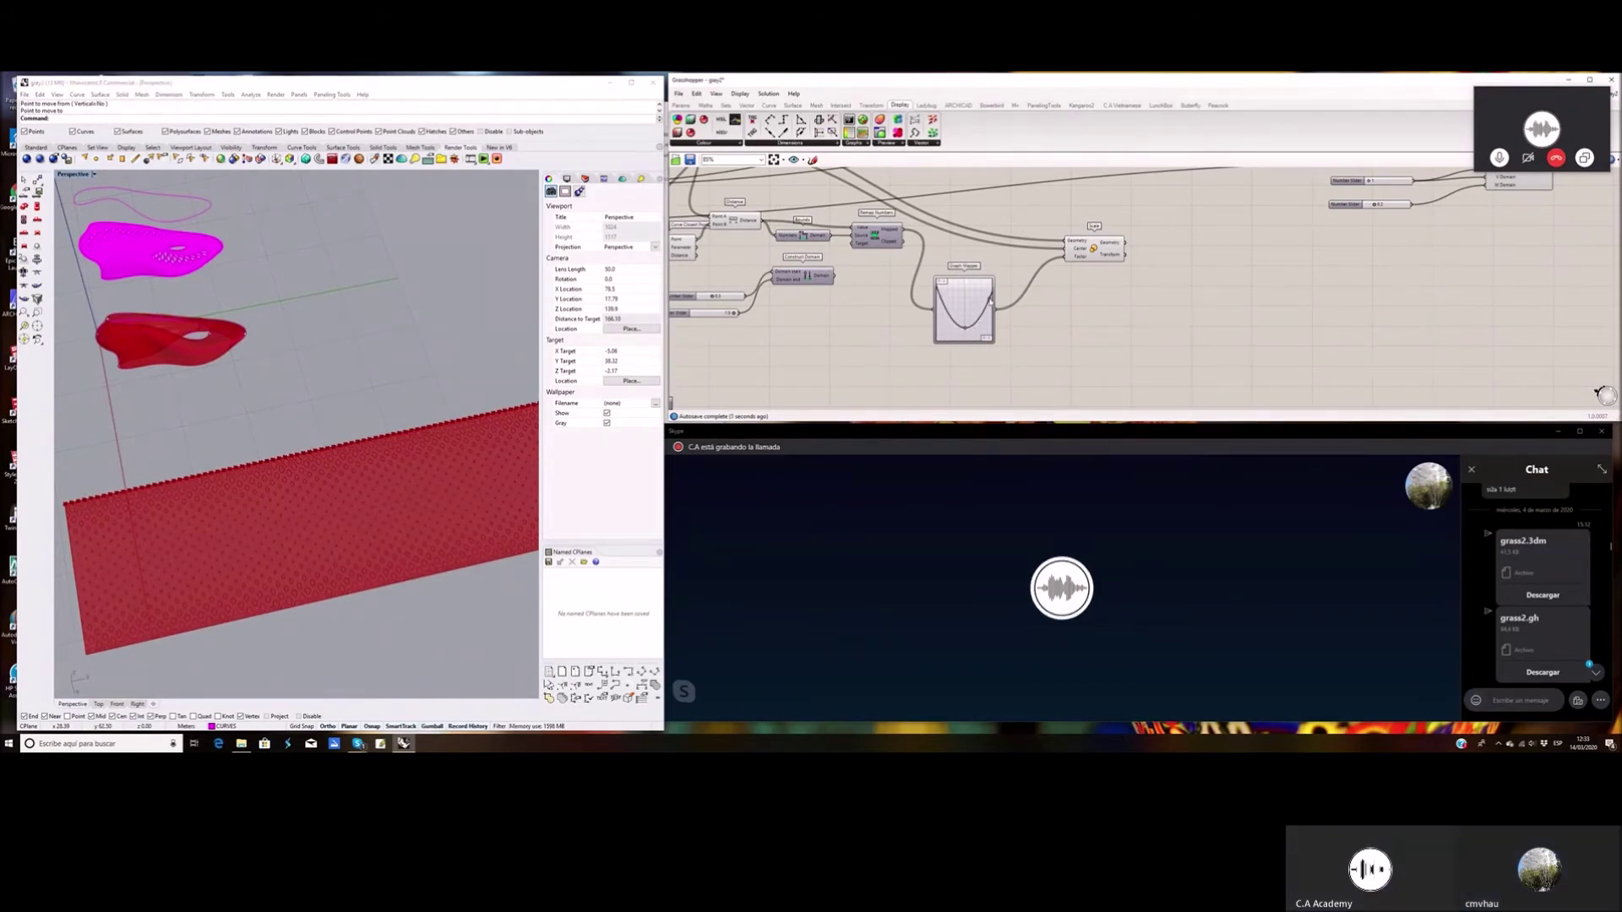
{"action": "left_click_drag", "start_coordinate": [969, 329], "coordinate": [989, 300]}
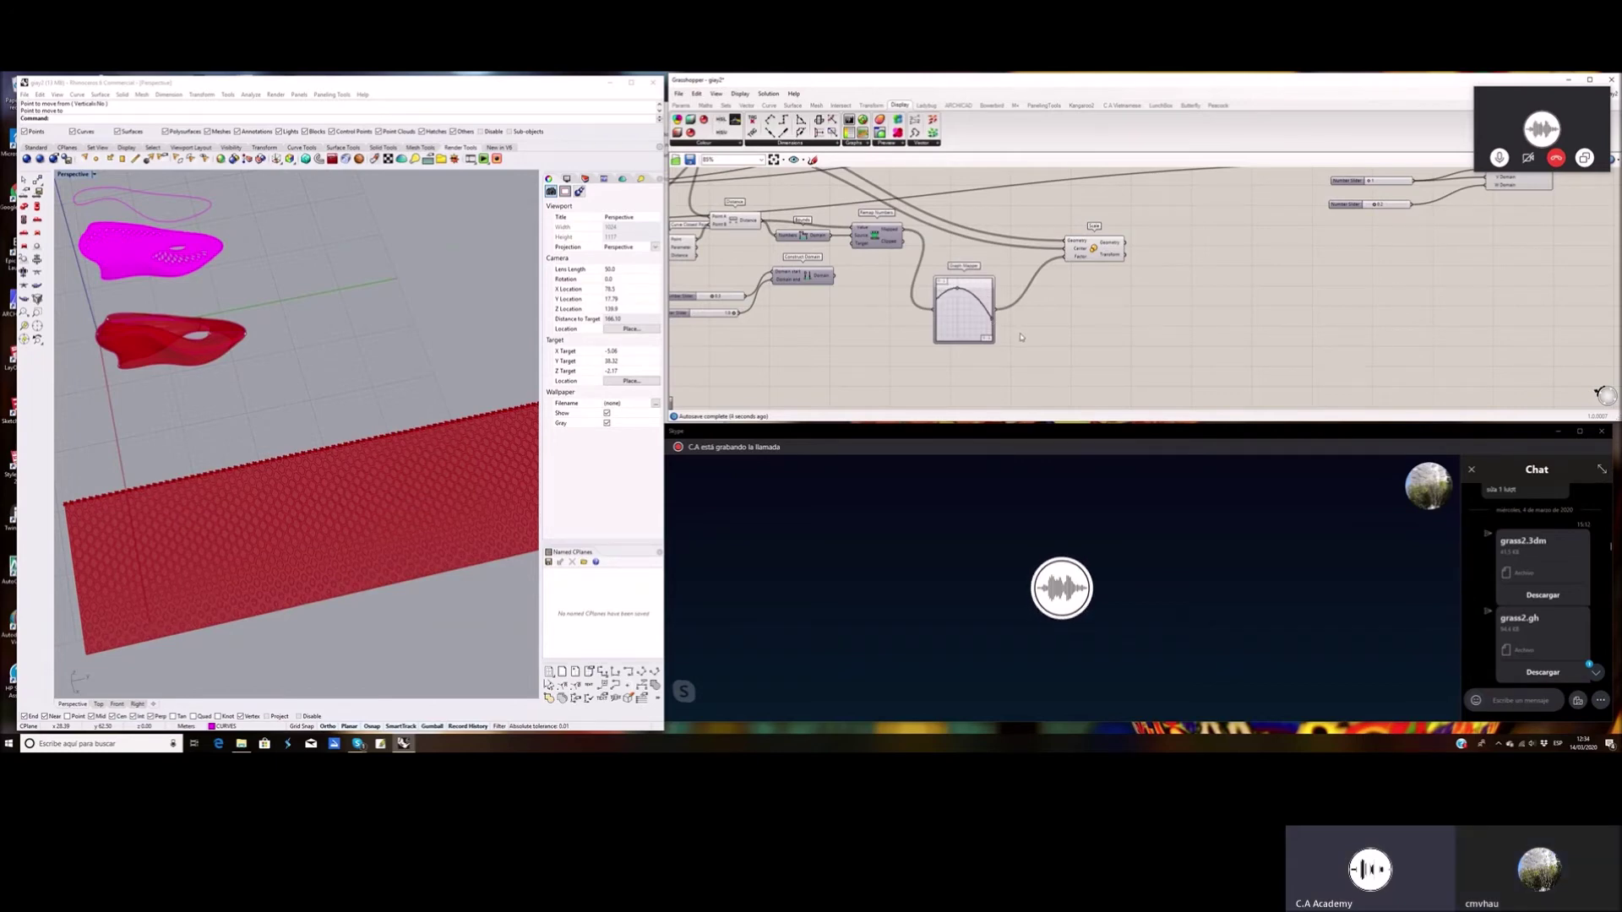
Adjust the arch's apex and side handle in the Graph Mapper, keeping the peak near the graph's centre
{"action": "right_click_drag", "start_coordinate": [1020, 336], "coordinate": [994, 330]}
{"action": "left_click_drag", "start_coordinate": [933, 289], "coordinate": [940, 286]}
{"action": "left_click_drag", "start_coordinate": [932, 288], "coordinate": [947, 290]}
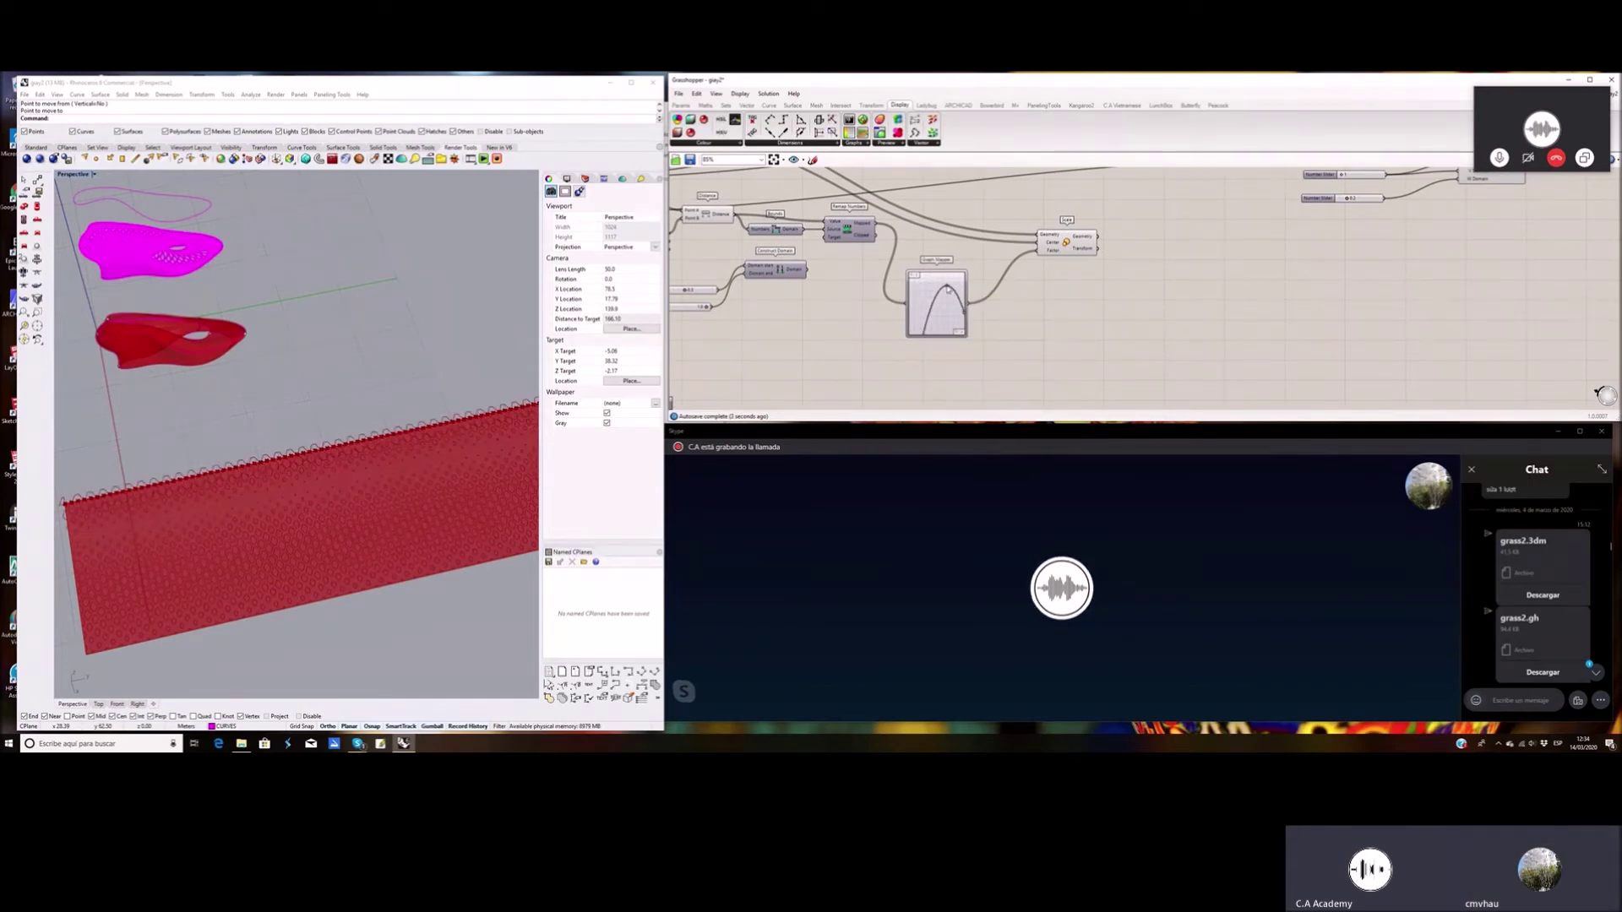
{"action": "left_click_drag", "start_coordinate": [947, 289], "coordinate": [958, 279]}
{"action": "scroll", "coordinate": [363, 427], "scroll_direction": "up", "scroll_amount": 5}
{"action": "scroll", "coordinate": [414, 448], "scroll_direction": "down", "scroll_amount": 3}
{"action": "scroll", "coordinate": [839, 343], "scroll_direction": "up", "scroll_amount": 1}
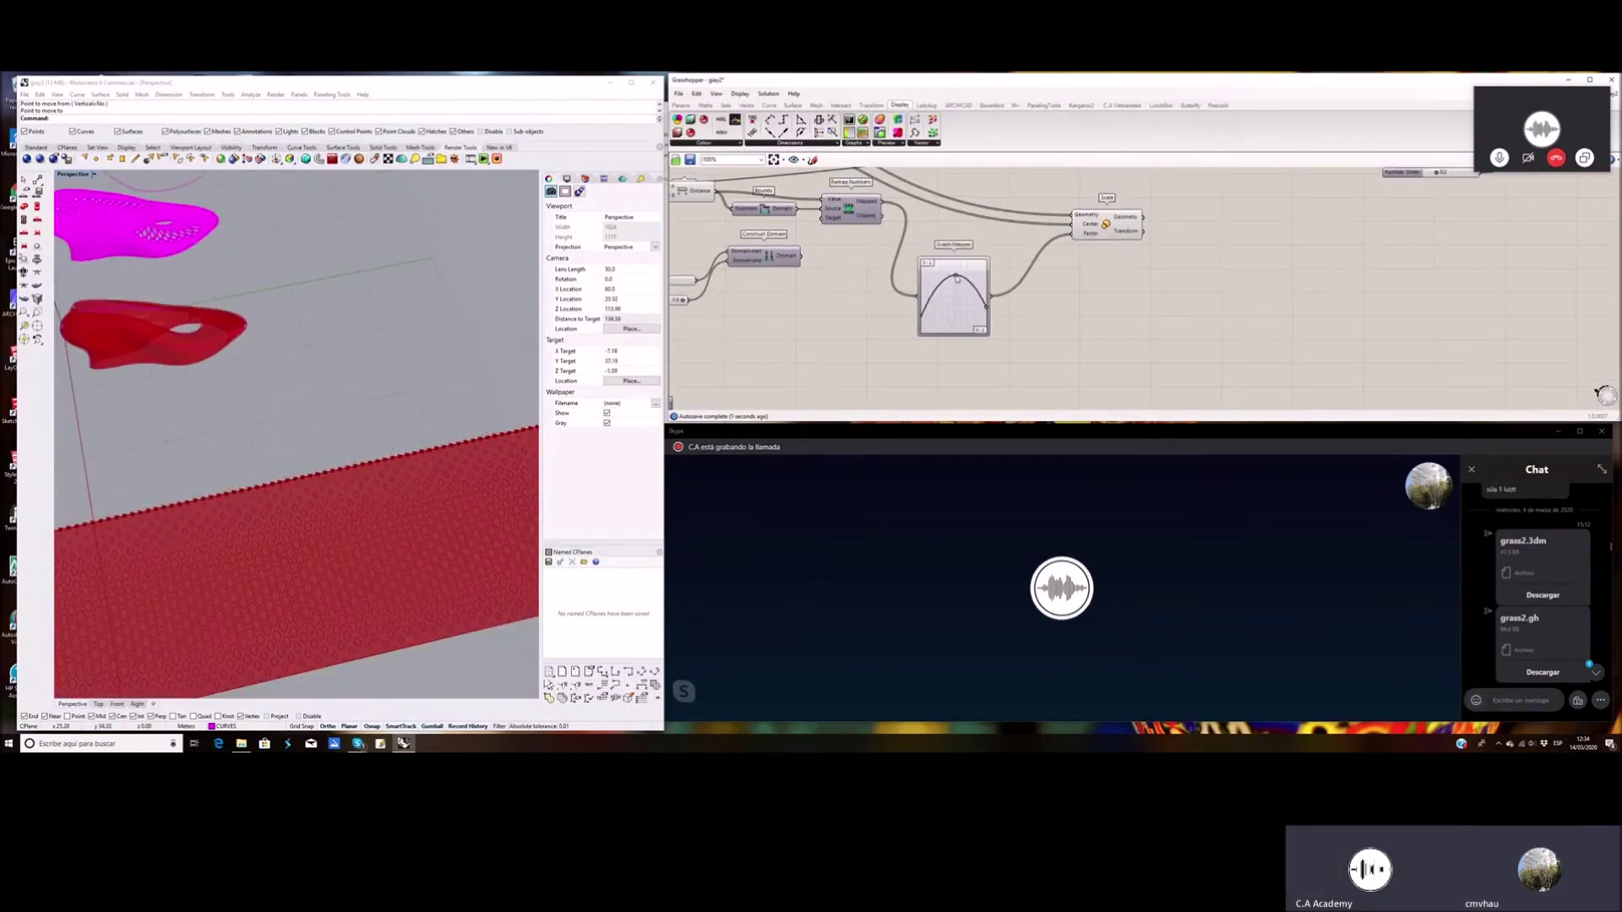
{"action": "scroll", "coordinate": [952, 321], "scroll_direction": "down", "scroll_amount": 2}
{"action": "scroll", "coordinate": [971, 315], "scroll_direction": "up", "scroll_amount": 2}
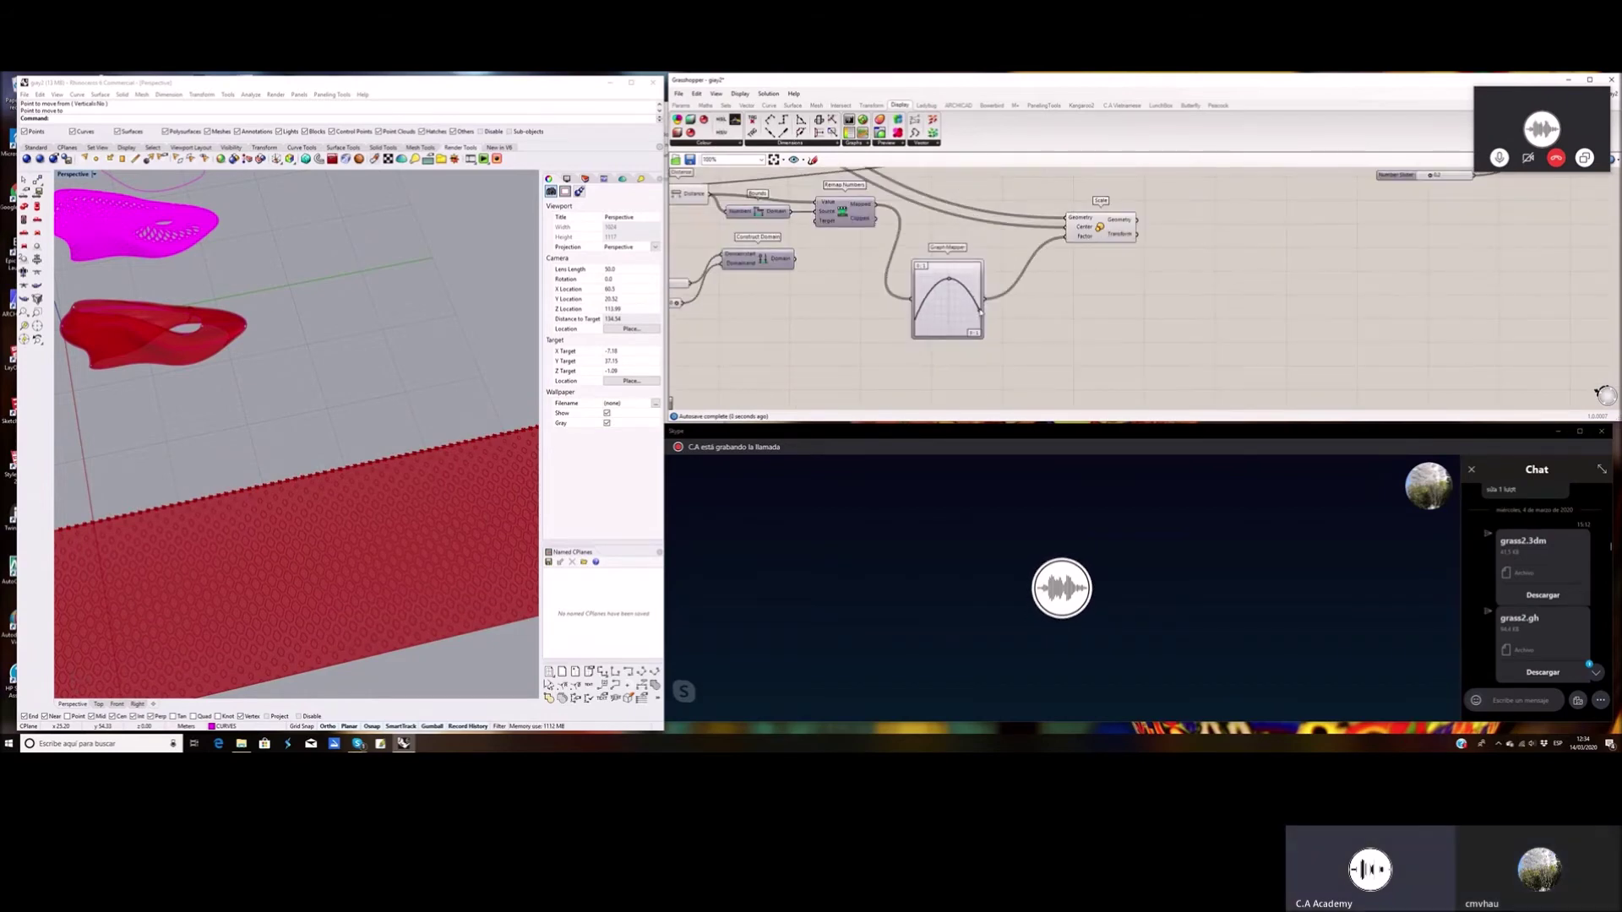
Raise the parabola's apex close to the top of the graph and adjust the side handle to tune the hexagon sizes
{"action": "left_click_drag", "start_coordinate": [980, 311], "coordinate": [974, 294]}
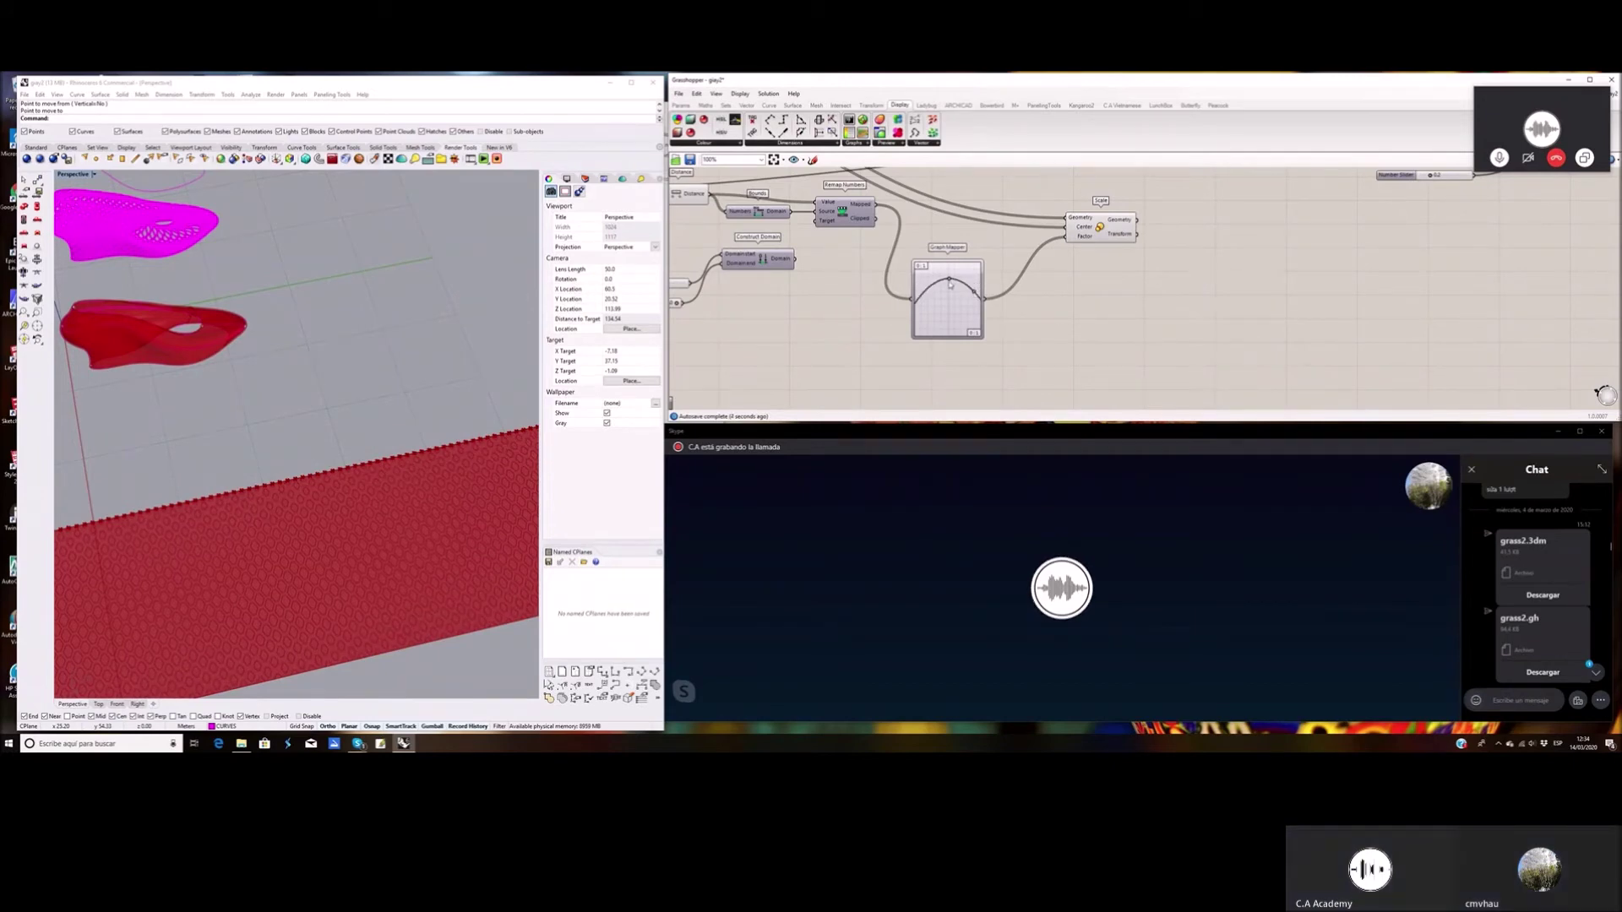
{"action": "mouse_move", "coordinate": [950, 285]}
{"action": "left_mouse_down"}
{"action": "mouse_move", "coordinate": [952, 271]}
{"action": "mouse_move", "coordinate": [978, 287]}
{"action": "left_mouse_up"}
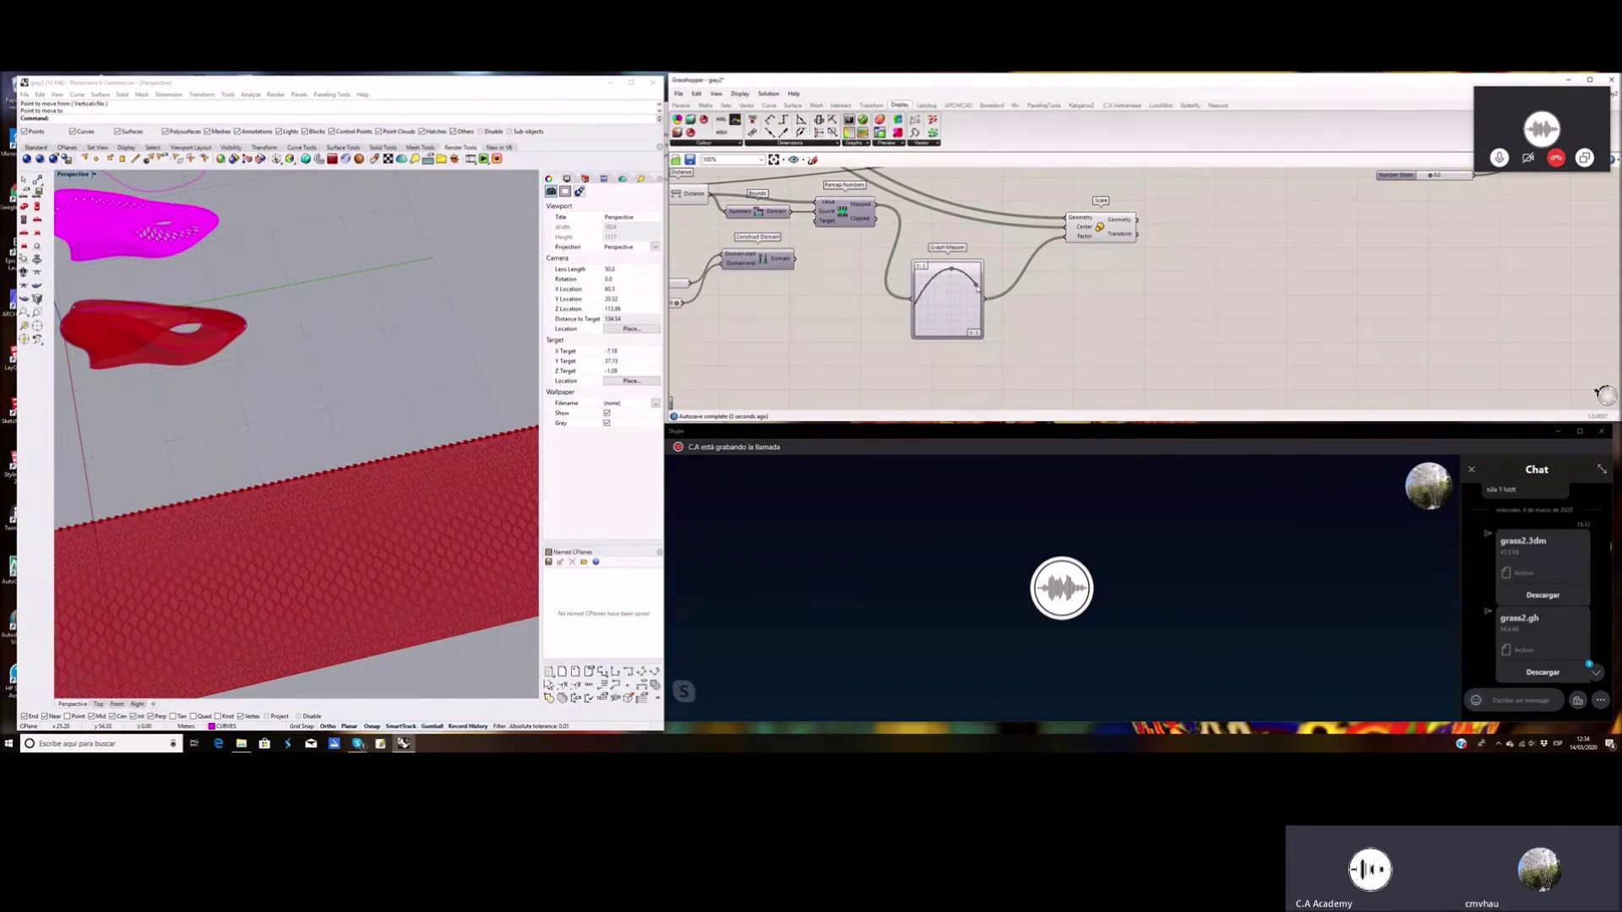
{"action": "scroll", "coordinate": [952, 274], "scroll_direction": "up", "scroll_amount": 2}
{"action": "scroll", "coordinate": [968, 288], "scroll_direction": "down", "scroll_amount": 2}
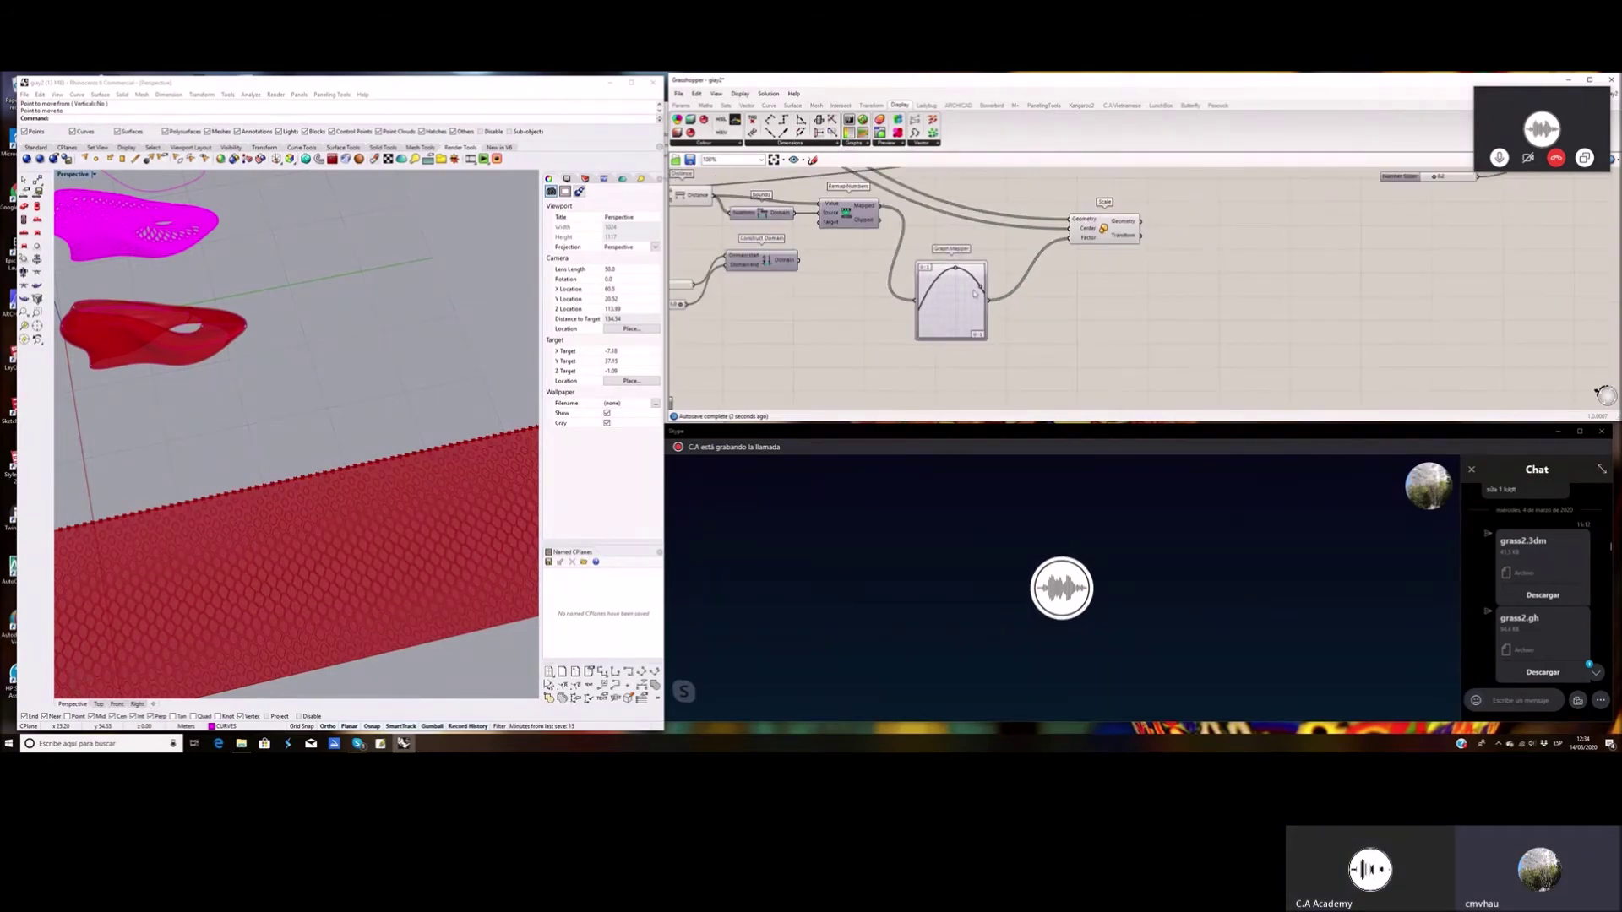
{"action": "left_click_drag", "start_coordinate": [981, 288], "coordinate": [986, 303]}
Lower the parabola's apex, try it off-centre towards the right, and bring it back to the graph's middle
{"action": "scroll", "coordinate": [409, 421], "scroll_direction": "down", "scroll_amount": 6}
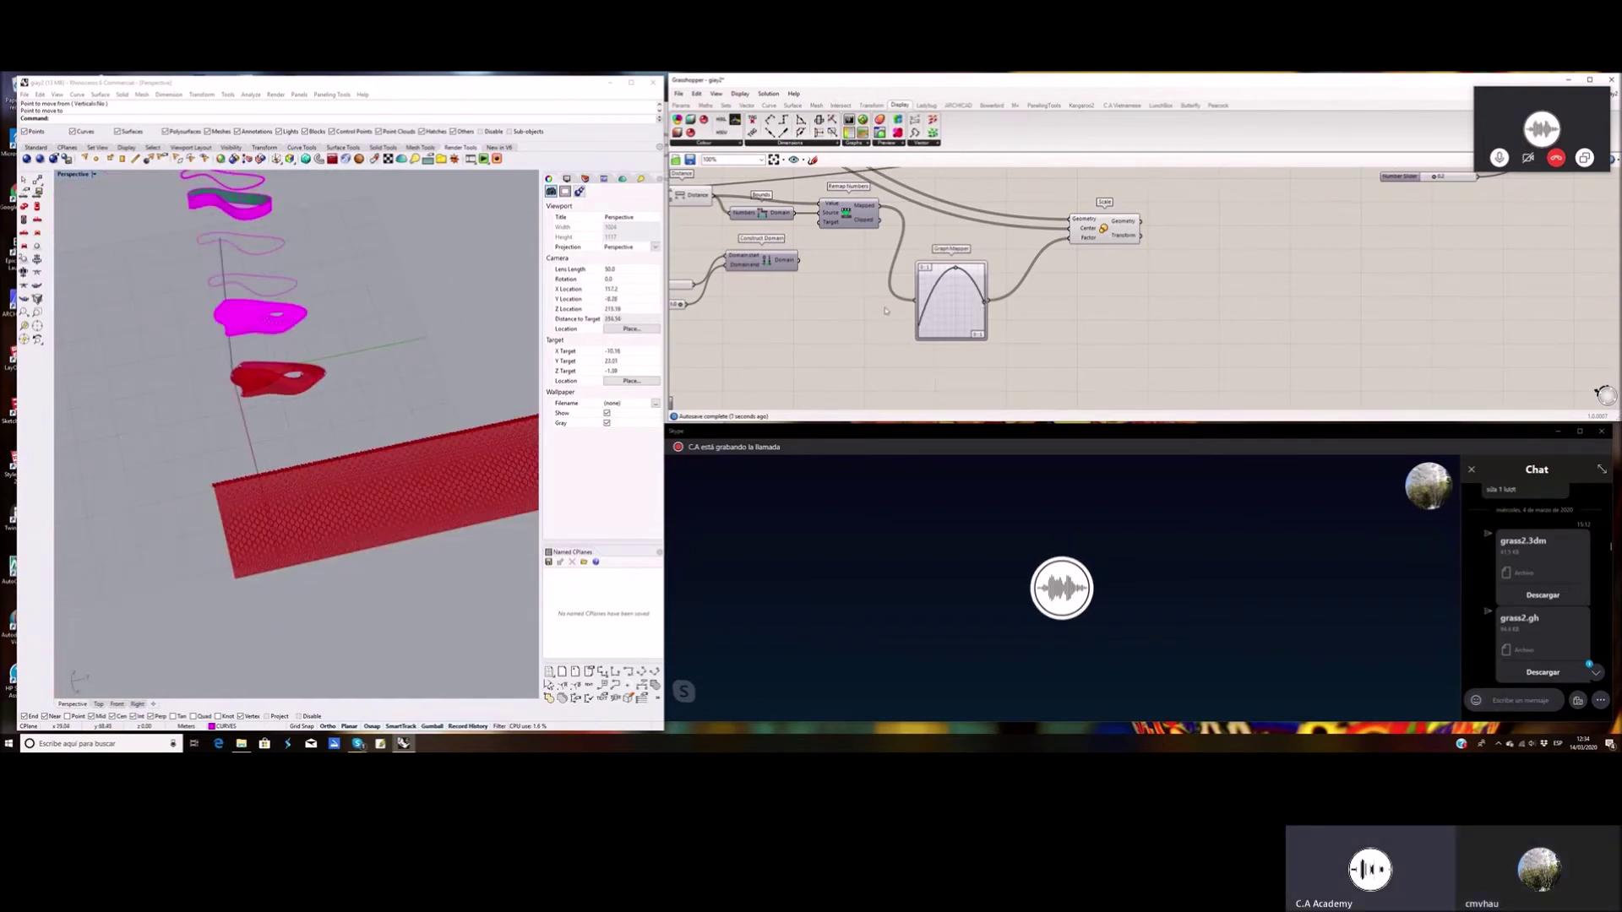
{"action": "scroll", "coordinate": [1045, 300], "scroll_direction": "down", "scroll_amount": 1}
{"action": "mouse_move", "coordinate": [1047, 302]}
{"action": "right_mouse_down"}
{"action": "mouse_move", "coordinate": [1093, 337]}
{"action": "mouse_move", "coordinate": [1070, 322]}
{"action": "right_mouse_up"}
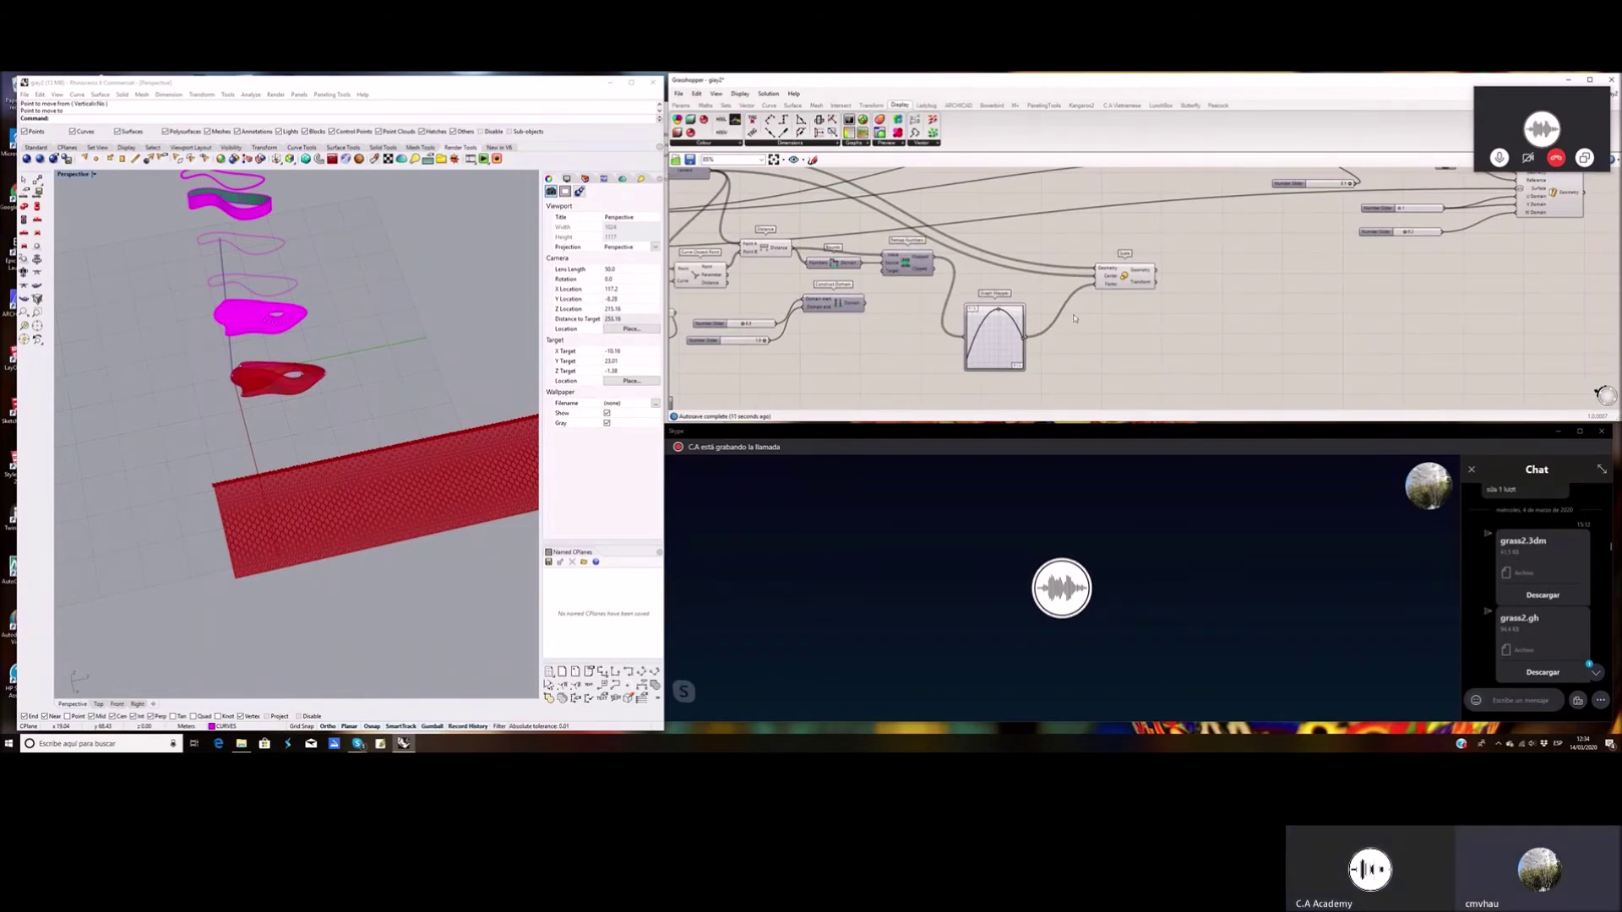
{"action": "scroll", "coordinate": [1019, 369], "scroll_direction": "up", "scroll_amount": 1}
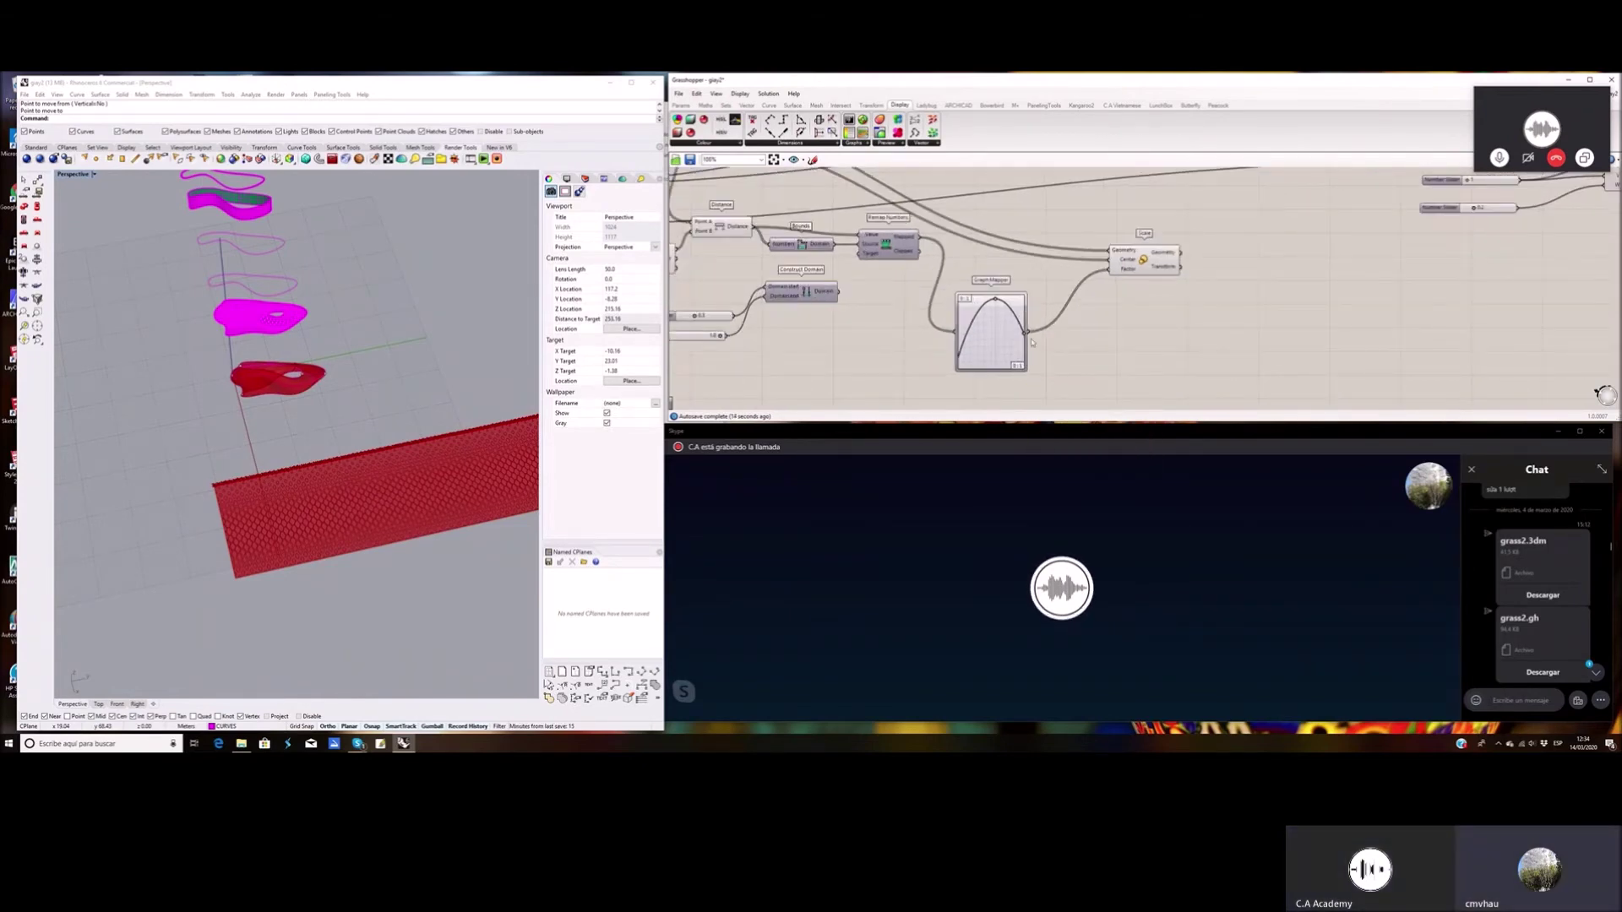
{"action": "mouse_move", "coordinate": [1024, 334]}
{"action": "left_mouse_down"}
{"action": "mouse_move", "coordinate": [997, 304]}
{"action": "mouse_move", "coordinate": [1007, 314]}
{"action": "left_mouse_up"}
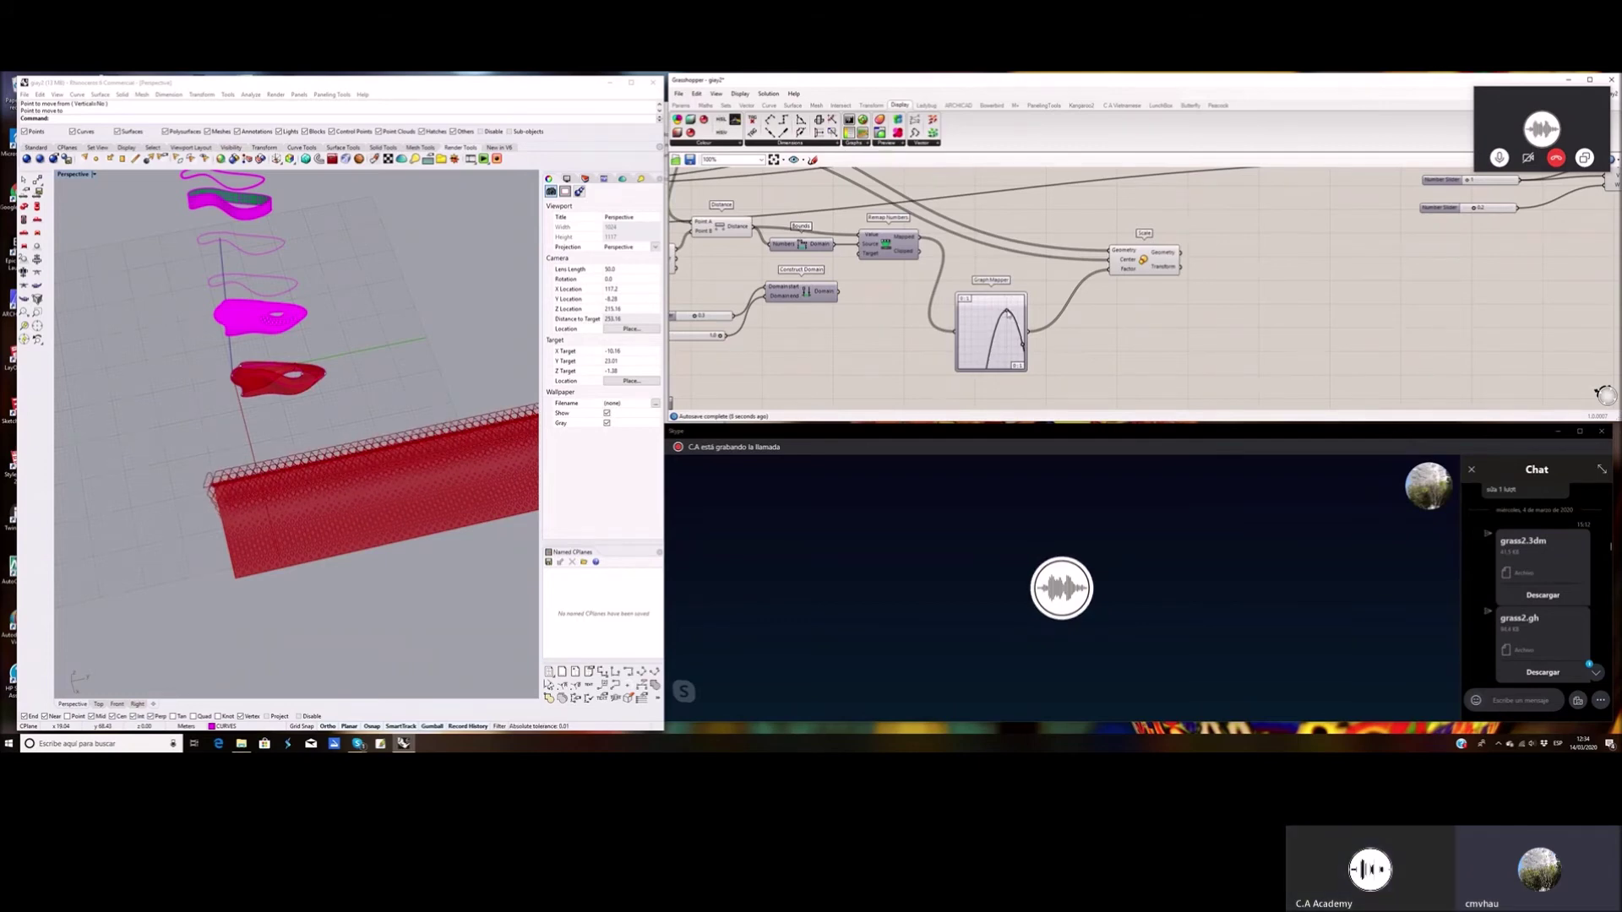
{"action": "left_click_drag", "start_coordinate": [1007, 315], "coordinate": [997, 314]}
Lower the parabola's side handle slightly and raise its centred apex again to enlarge the hexagons mid-strip
{"action": "scroll", "coordinate": [383, 526], "scroll_direction": "up", "scroll_amount": 3}
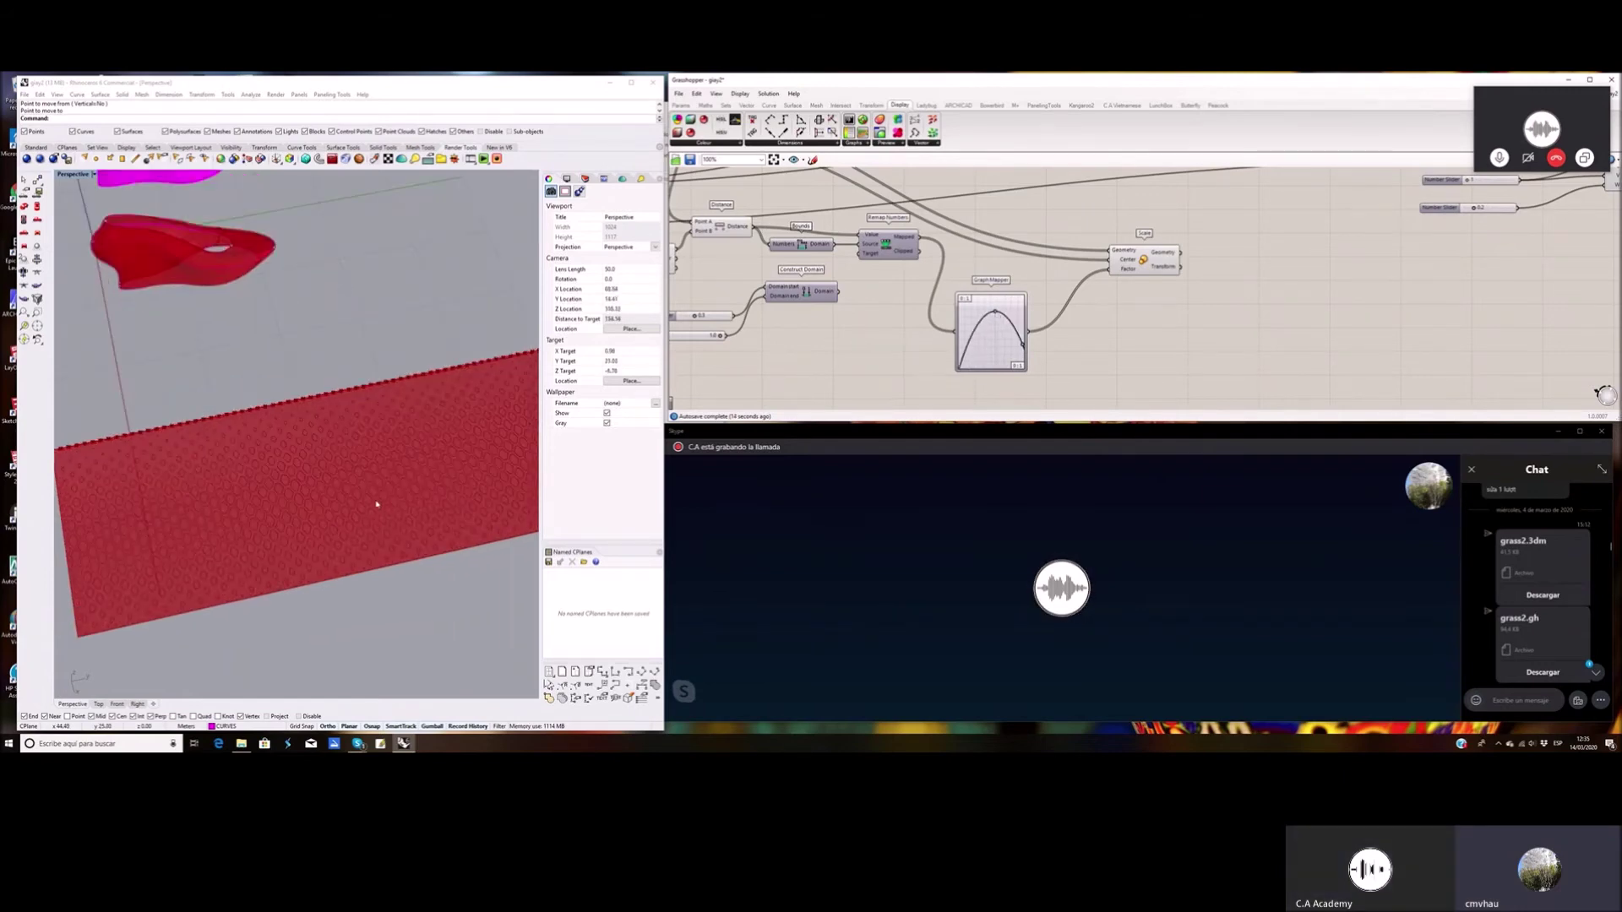
{"action": "scroll", "coordinate": [383, 490], "scroll_direction": "up", "scroll_amount": 2}
{"action": "left_click_drag", "start_coordinate": [1024, 345], "coordinate": [994, 303]}
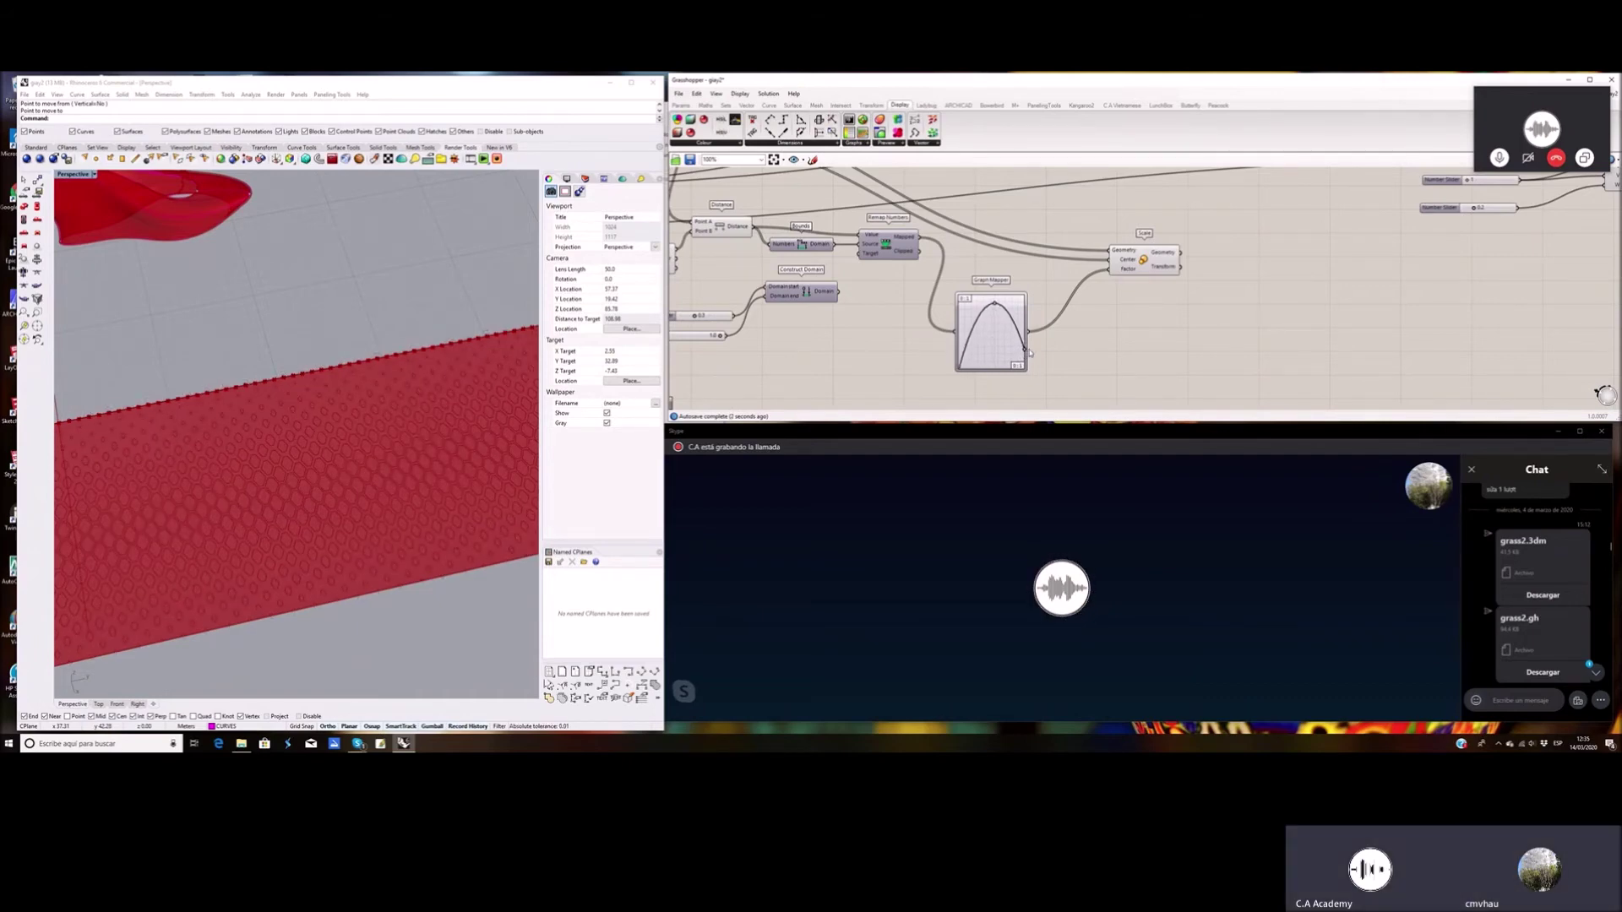
{"action": "scroll", "coordinate": [1149, 321], "scroll_direction": "down", "scroll_amount": 2}
{"action": "right_click_drag", "start_coordinate": [1191, 302], "coordinate": [973, 323]}
{"action": "scroll", "coordinate": [997, 328], "scroll_direction": "down", "scroll_amount": 1}
{"action": "scroll", "coordinate": [973, 325], "scroll_direction": "up", "scroll_amount": 2}
{"action": "scroll", "coordinate": [974, 325], "scroll_direction": "down", "scroll_amount": 1}
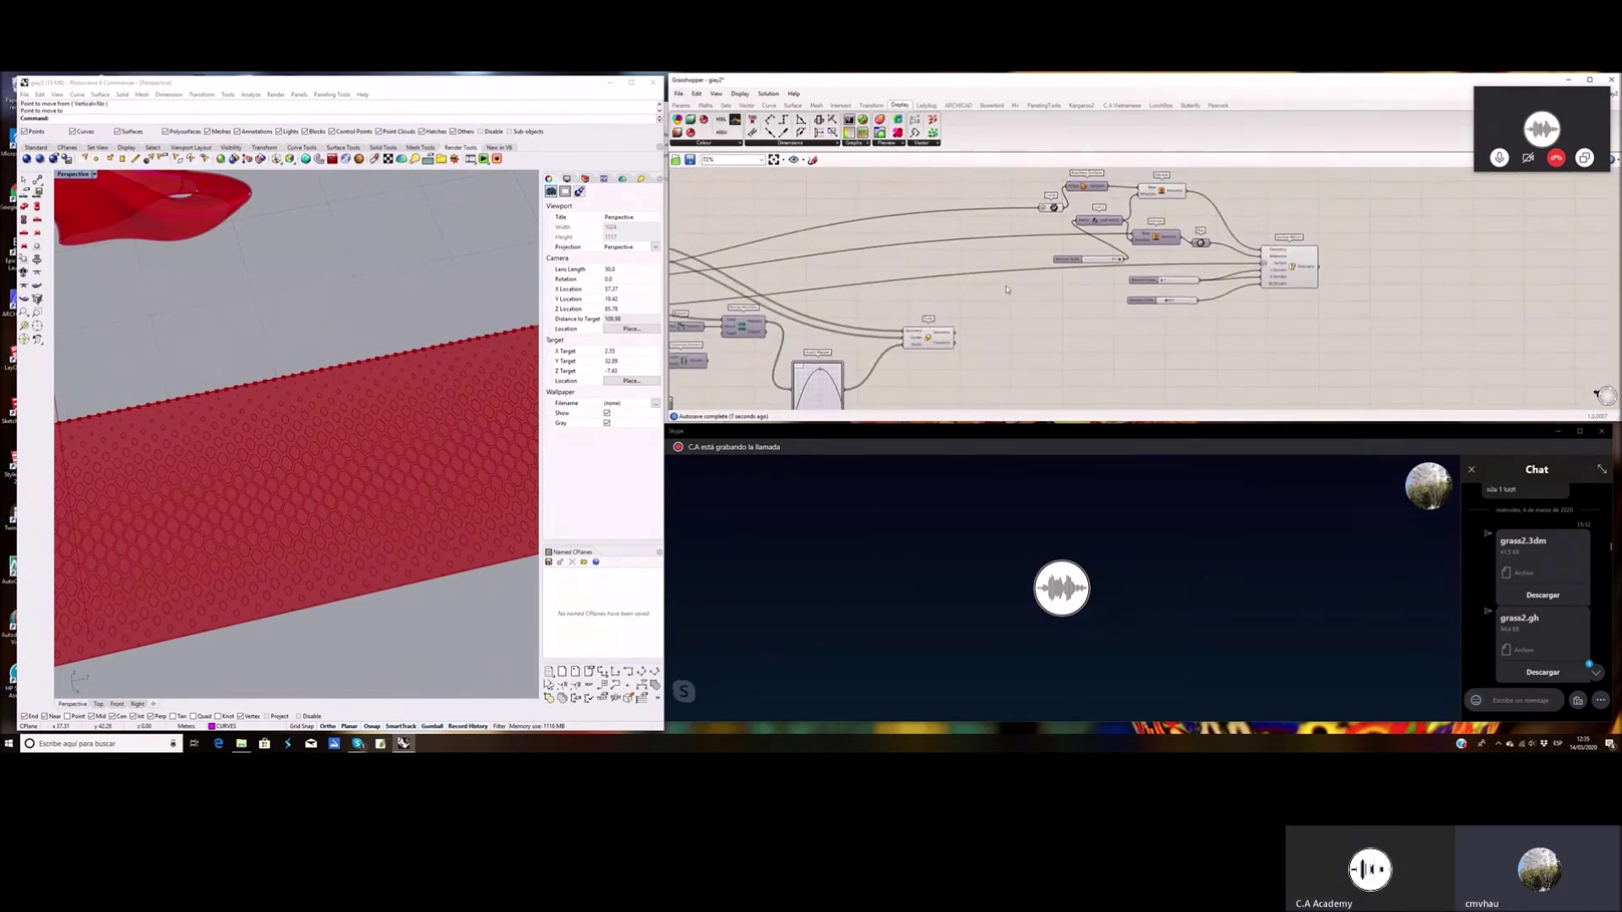
{"action": "scroll", "coordinate": [932, 338], "scroll_direction": "up", "scroll_amount": 1}
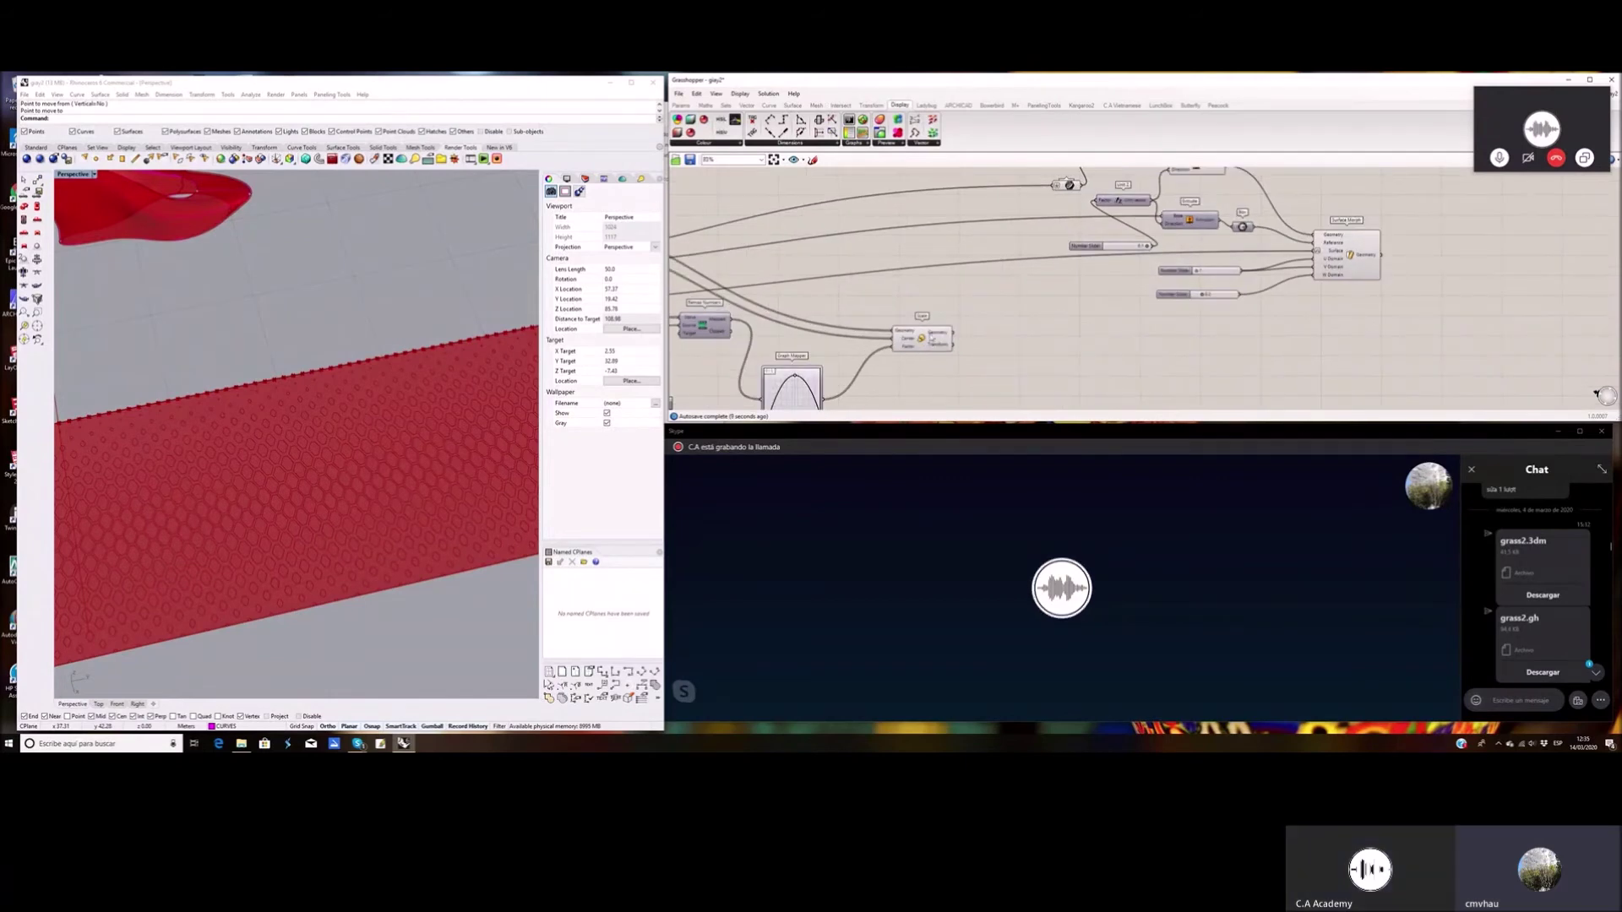
Connect the Scale component's output to the parameter that feeds the surface, extrusion and morph components
{"action": "scroll", "coordinate": [971, 333], "scroll_direction": "down", "scroll_amount": 2}
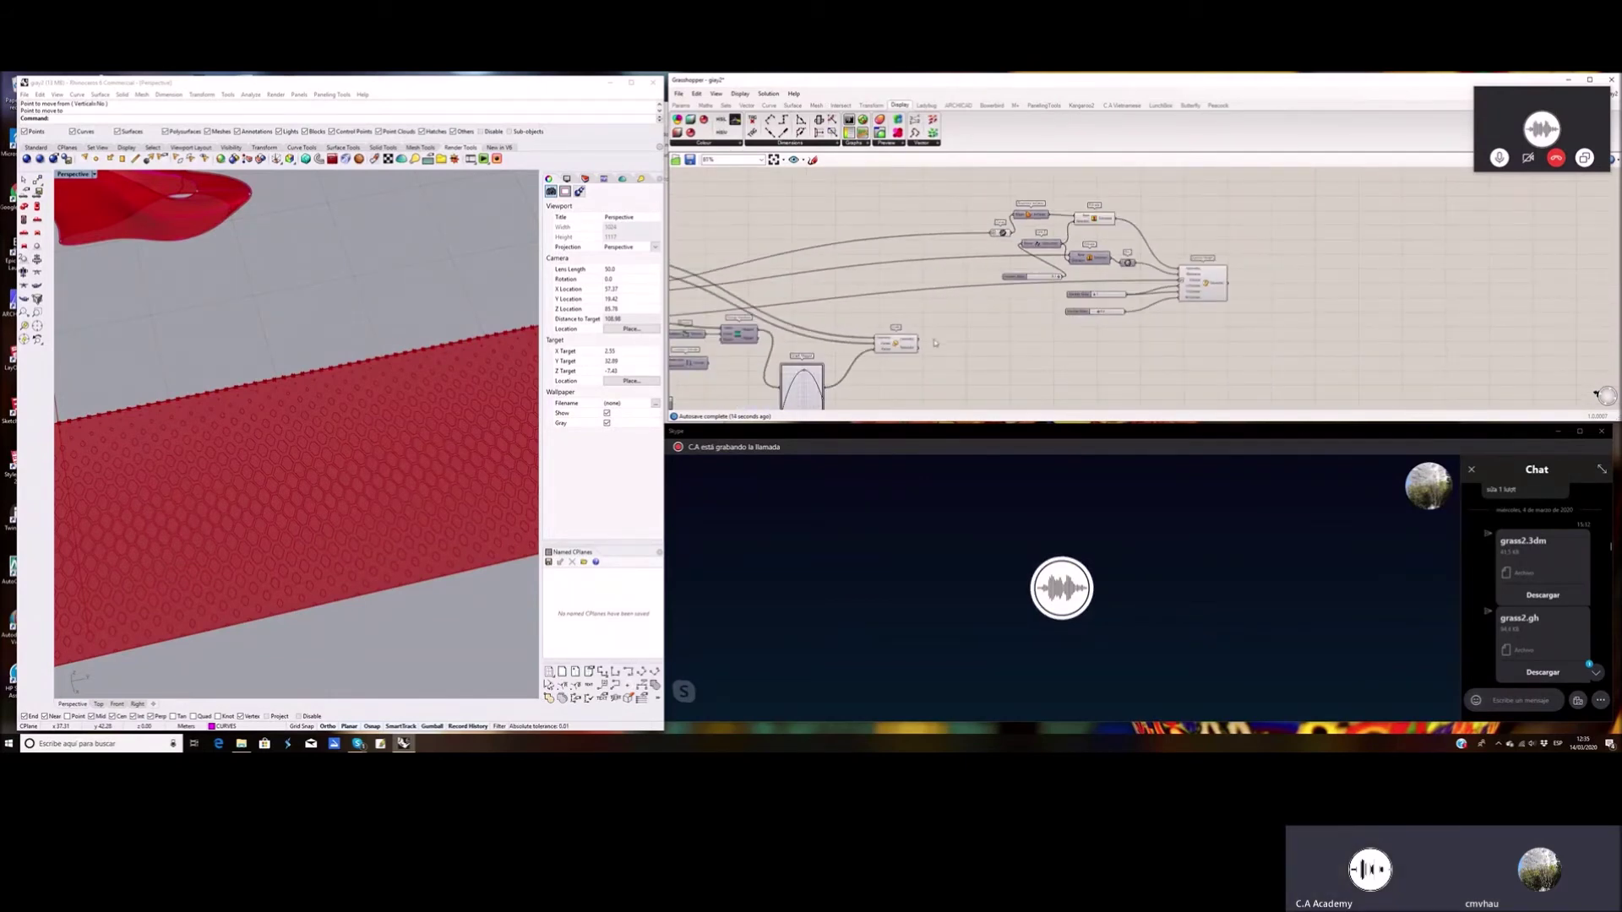
{"action": "scroll", "coordinate": [977, 307], "scroll_direction": "up", "scroll_amount": 2}
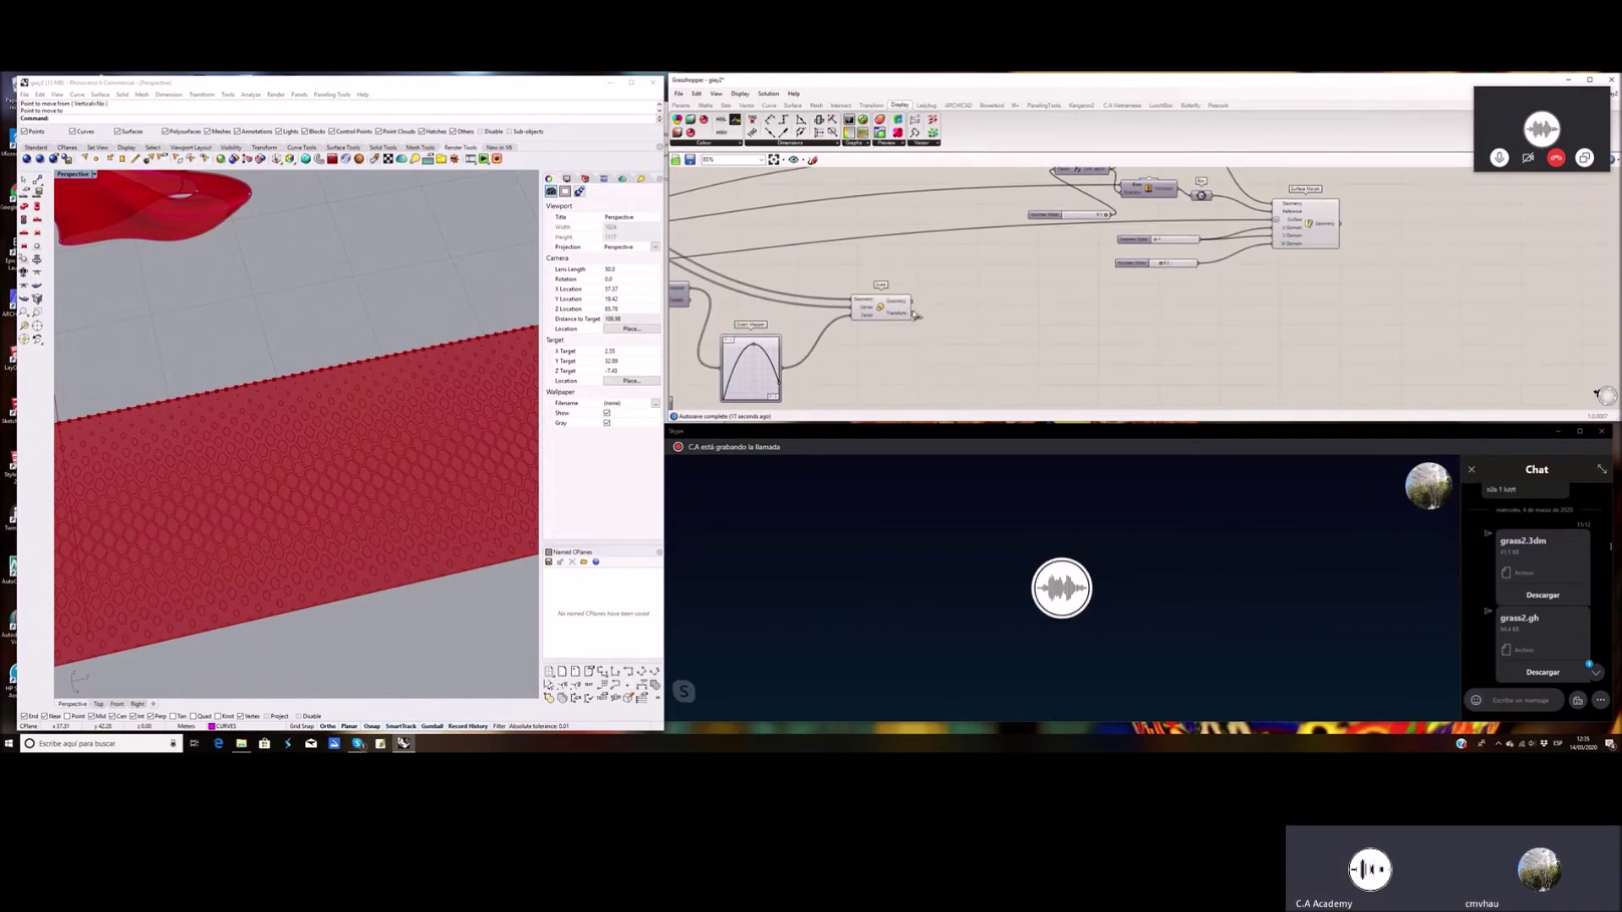
{"action": "scroll", "coordinate": [917, 315], "scroll_direction": "down", "scroll_amount": 2}
{"action": "scroll", "coordinate": [448, 434], "scroll_direction": "down", "scroll_amount": 1}
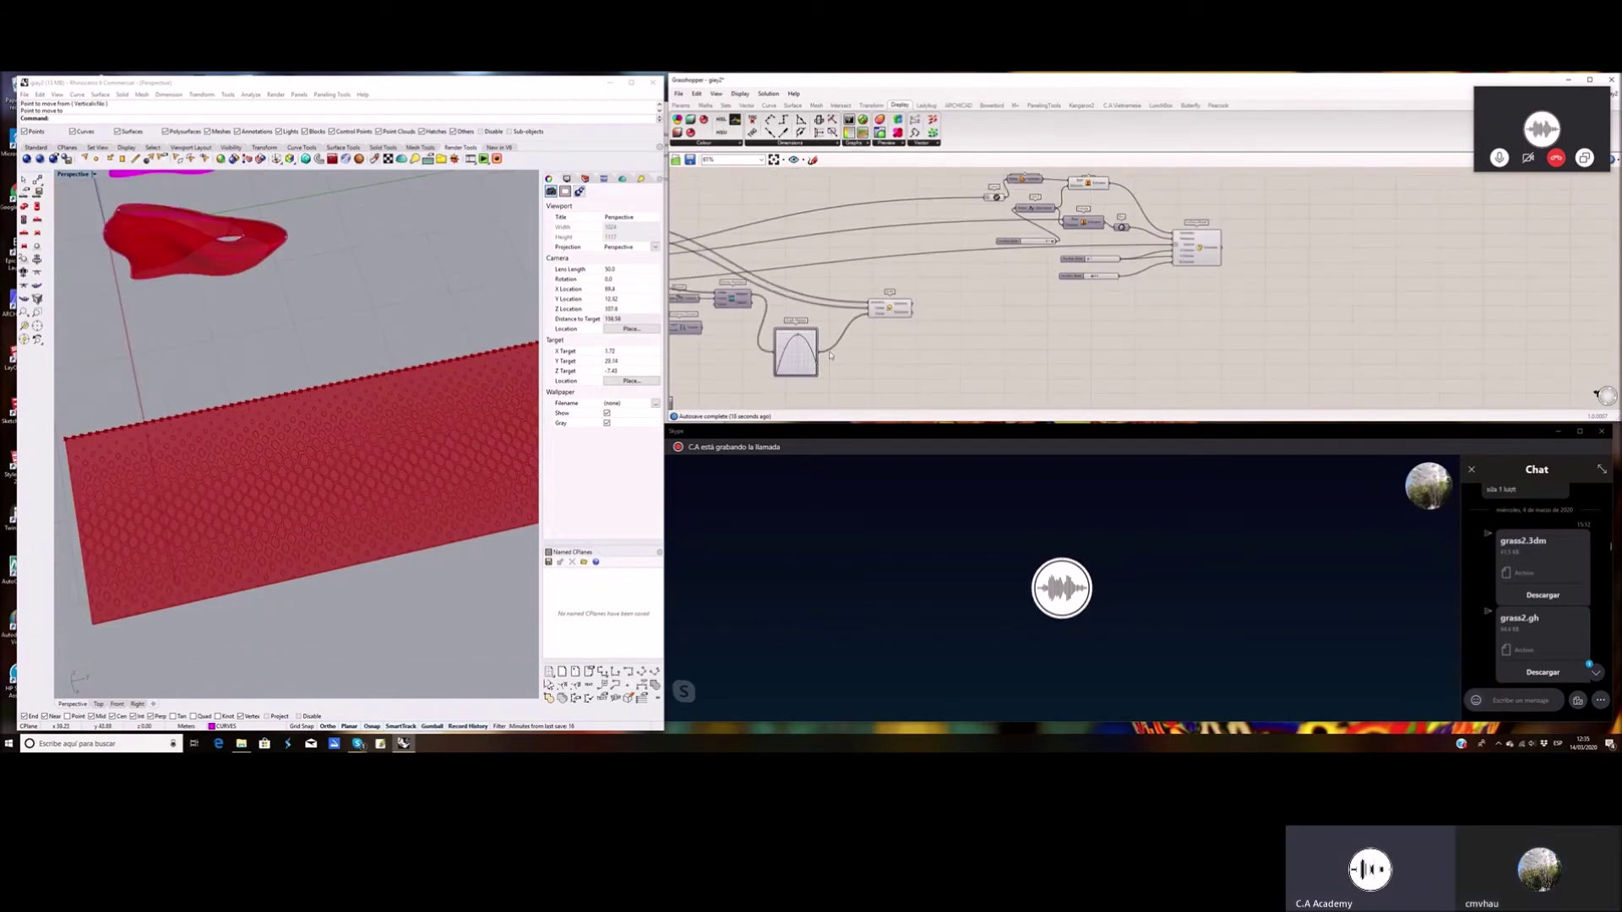
{"action": "scroll", "coordinate": [938, 329], "scroll_direction": "down", "scroll_amount": 2}
{"action": "scroll", "coordinate": [945, 326], "scroll_direction": "up", "scroll_amount": 2}
{"action": "left_click_drag", "start_coordinate": [868, 295], "coordinate": [935, 198]}
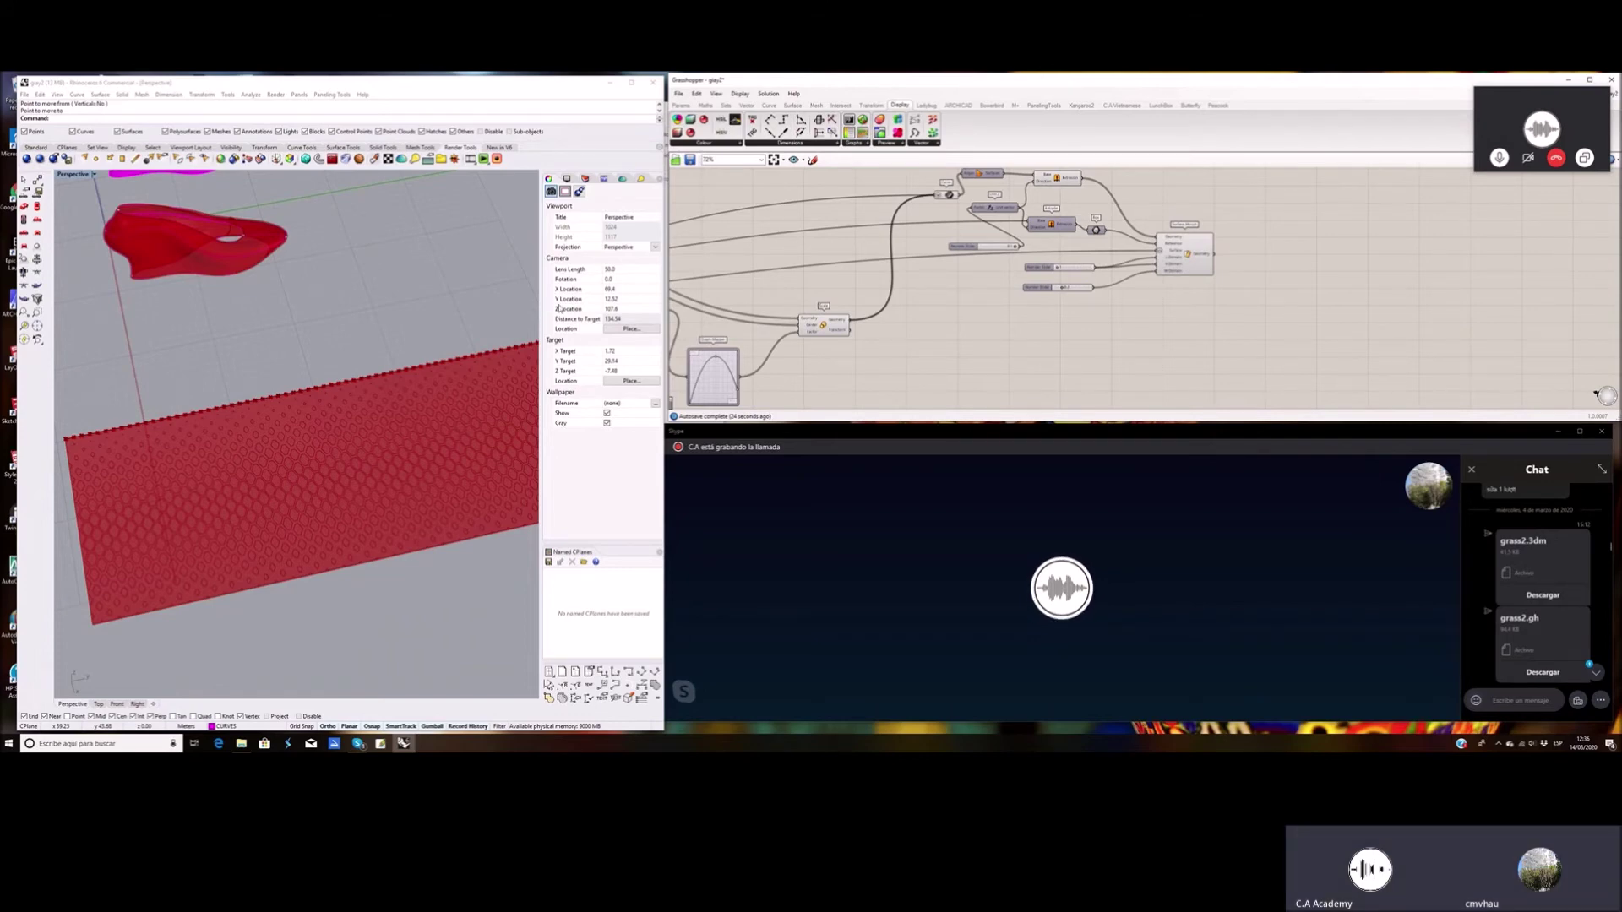
Examine the perforated strip and the morphed shoe in the Rhino viewport, close up and from several sides
{"action": "scroll", "coordinate": [292, 293], "scroll_direction": "down", "scroll_amount": 2}
{"action": "scroll", "coordinate": [294, 325], "scroll_direction": "down", "scroll_amount": 2}
{"action": "right_click_drag", "start_coordinate": [293, 325], "coordinate": [301, 238]}
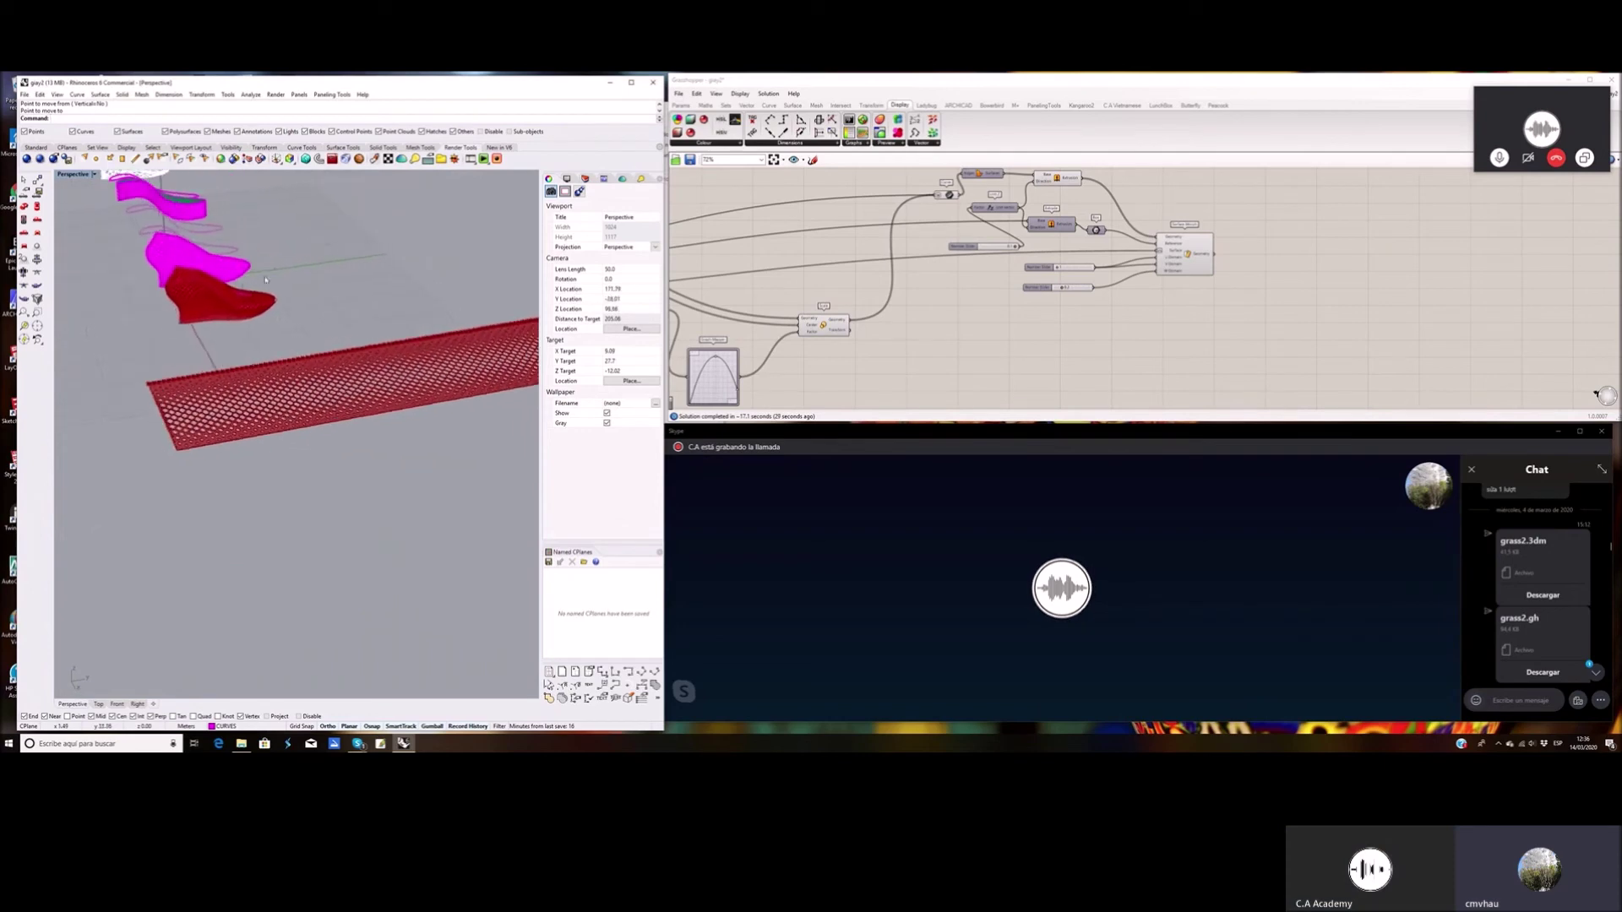
{"action": "scroll", "coordinate": [236, 321], "scroll_direction": "up", "scroll_amount": 9}
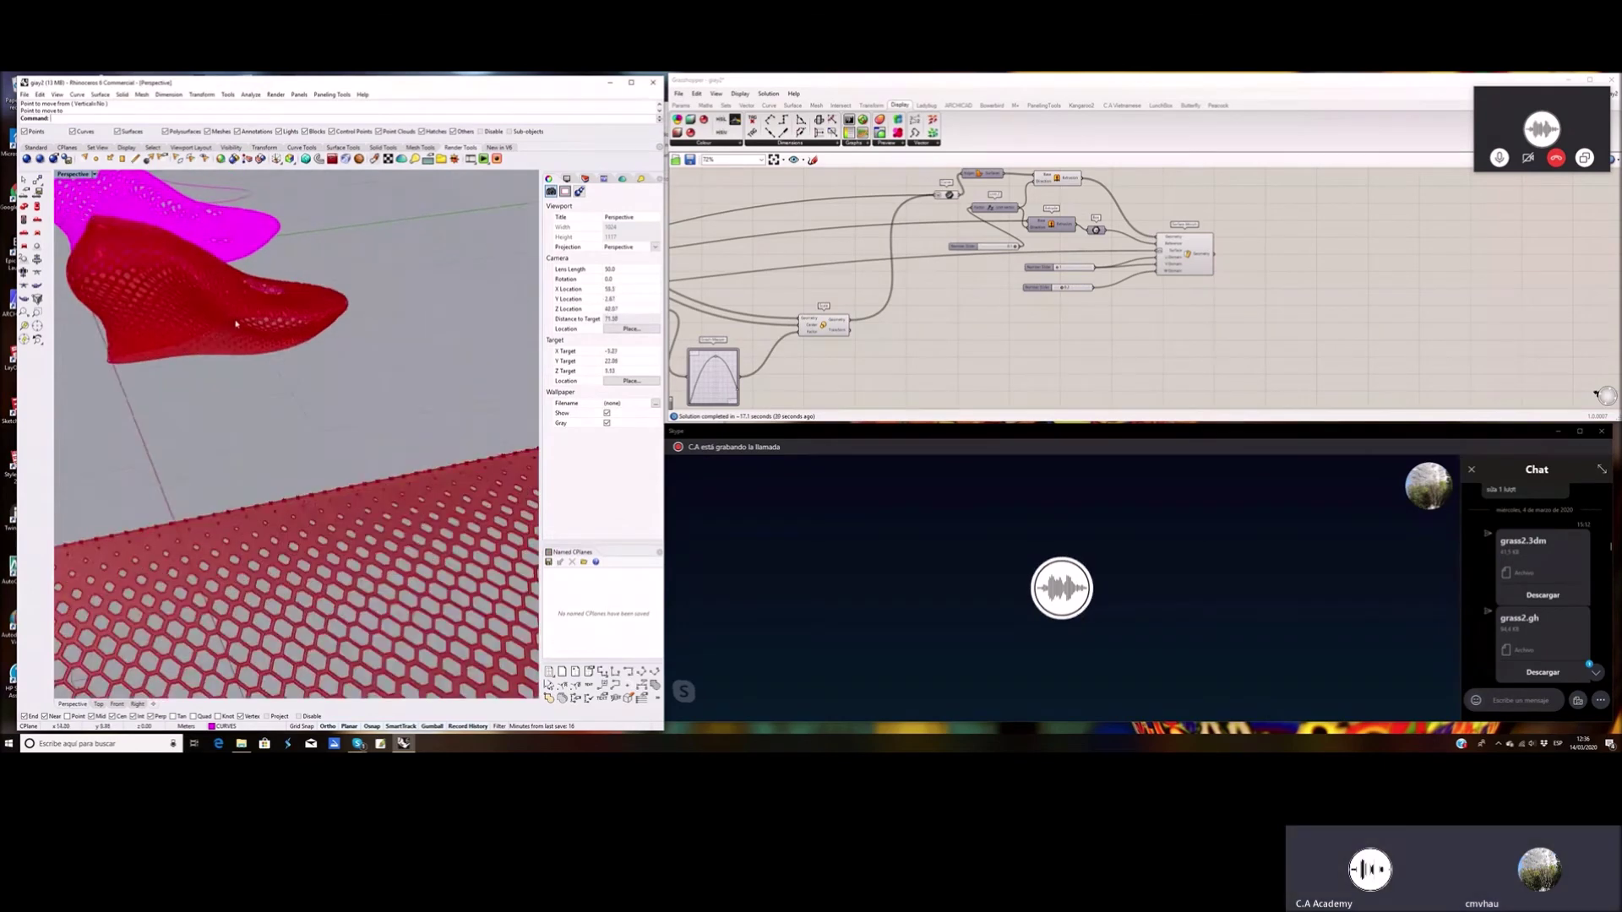
{"action": "scroll", "coordinate": [236, 325], "scroll_direction": "up", "scroll_amount": 2}
{"action": "right_click_drag", "start_coordinate": [237, 325], "coordinate": [261, 275]}
{"action": "scroll", "coordinate": [186, 352], "scroll_direction": "down", "scroll_amount": 4}
{"action": "right_click_drag", "start_coordinate": [185, 354], "coordinate": [228, 407]}
{"action": "scroll", "coordinate": [240, 342], "scroll_direction": "down", "scroll_amount": 4}
{"action": "scroll", "coordinate": [268, 420], "scroll_direction": "up", "scroll_amount": 8}
{"action": "scroll", "coordinate": [360, 446], "scroll_direction": "down", "scroll_amount": 6}
{"action": "scroll", "coordinate": [340, 391], "scroll_direction": "down", "scroll_amount": 3}
{"action": "scroll", "coordinate": [341, 392], "scroll_direction": "down", "scroll_amount": 2}
Show all hidden objects, including the shoe surface and the vertical reference planes
{"action": "middle_click", "coordinate": [242, 395]}
{"action": "left_click", "coordinate": [207, 392]}
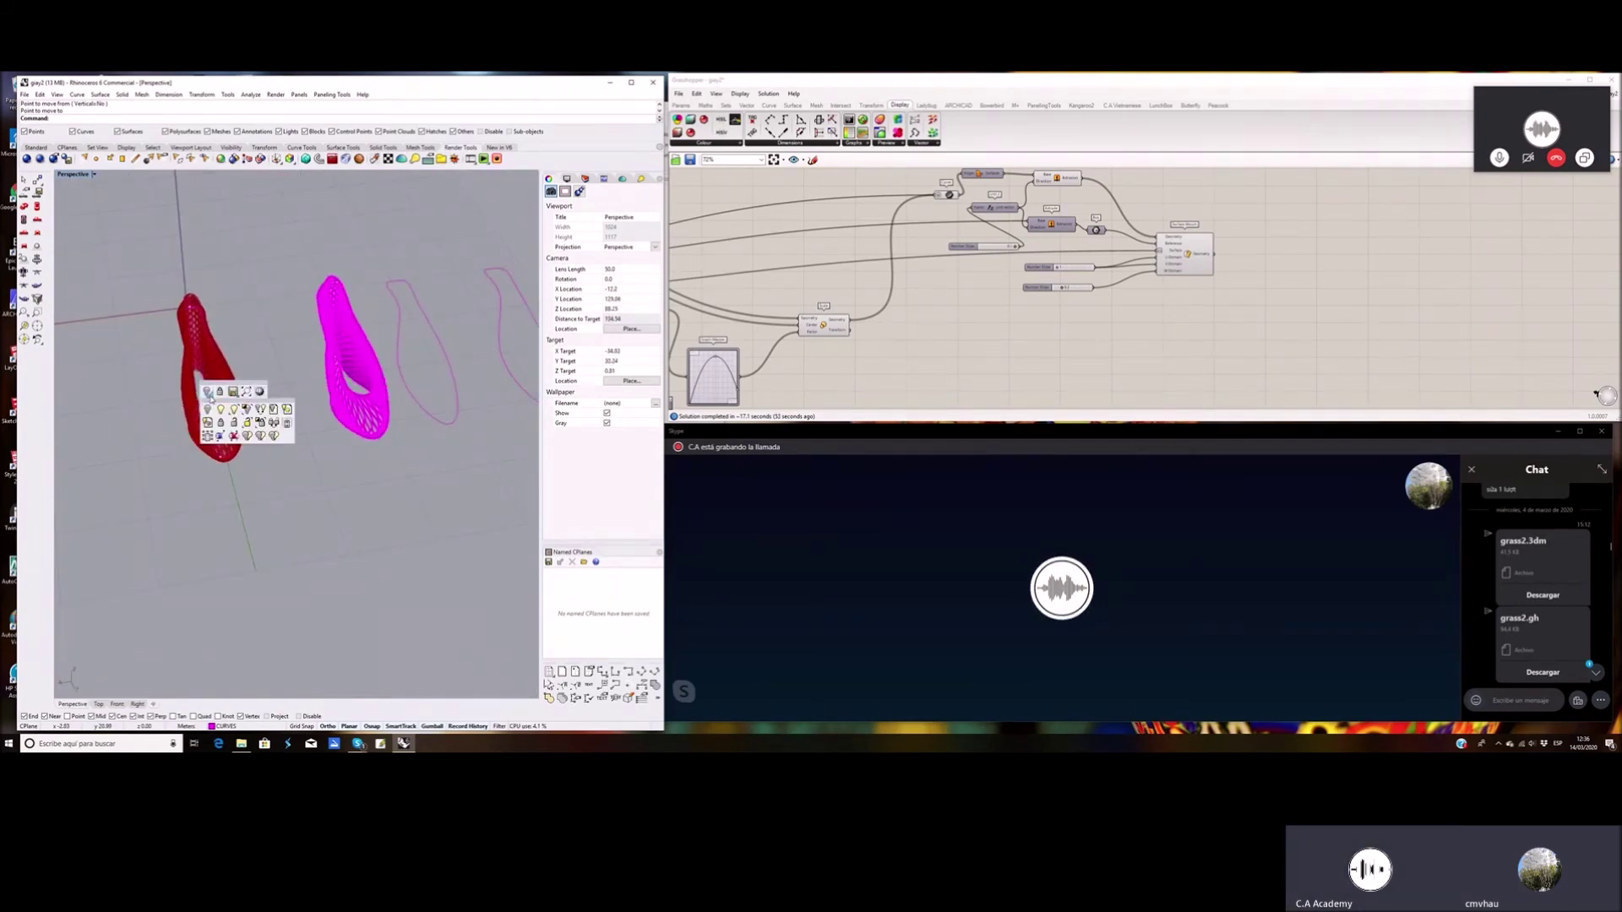
{"action": "left_click", "coordinate": [222, 410]}
Select the shoe surface inside the perforated shoe and place a copy in the clear area on the other side of the strip
{"action": "scroll", "coordinate": [218, 414], "scroll_direction": "up", "scroll_amount": 6}
{"action": "scroll", "coordinate": [218, 413], "scroll_direction": "down", "scroll_amount": 2}
{"action": "right_click_drag", "start_coordinate": [218, 422], "coordinate": [309, 475]}
{"action": "scroll", "coordinate": [311, 396], "scroll_direction": "up", "scroll_amount": 6}
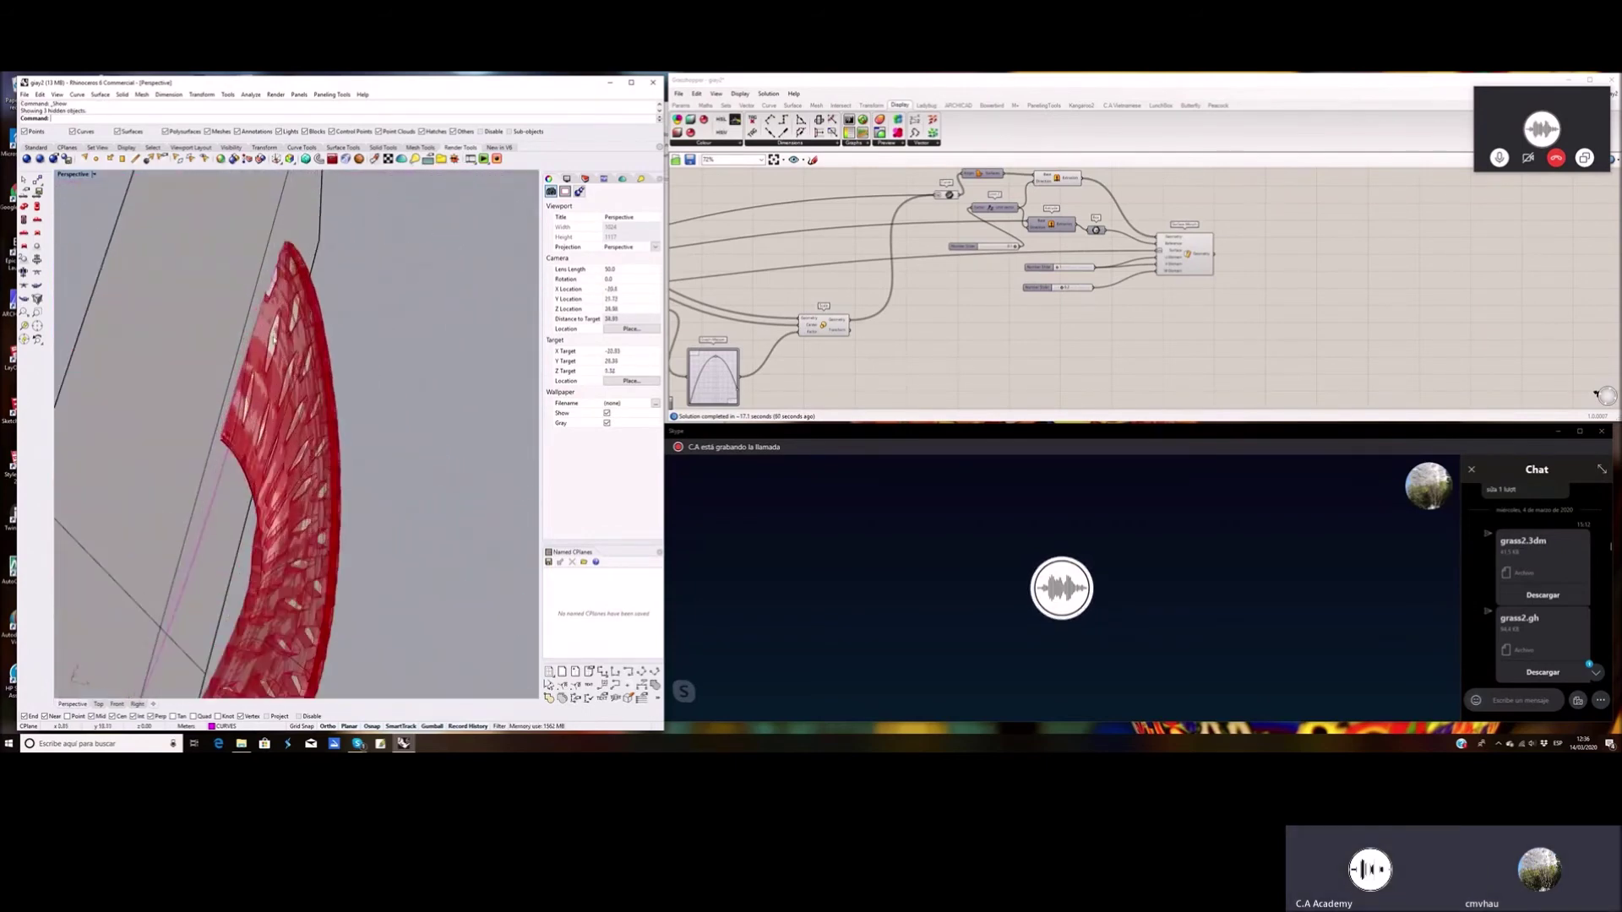
{"action": "left_click", "coordinate": [311, 397]}
{"action": "scroll", "coordinate": [311, 397], "scroll_direction": "down", "scroll_amount": 8}
{"action": "scroll", "coordinate": [312, 396], "scroll_direction": "down", "scroll_amount": 6}
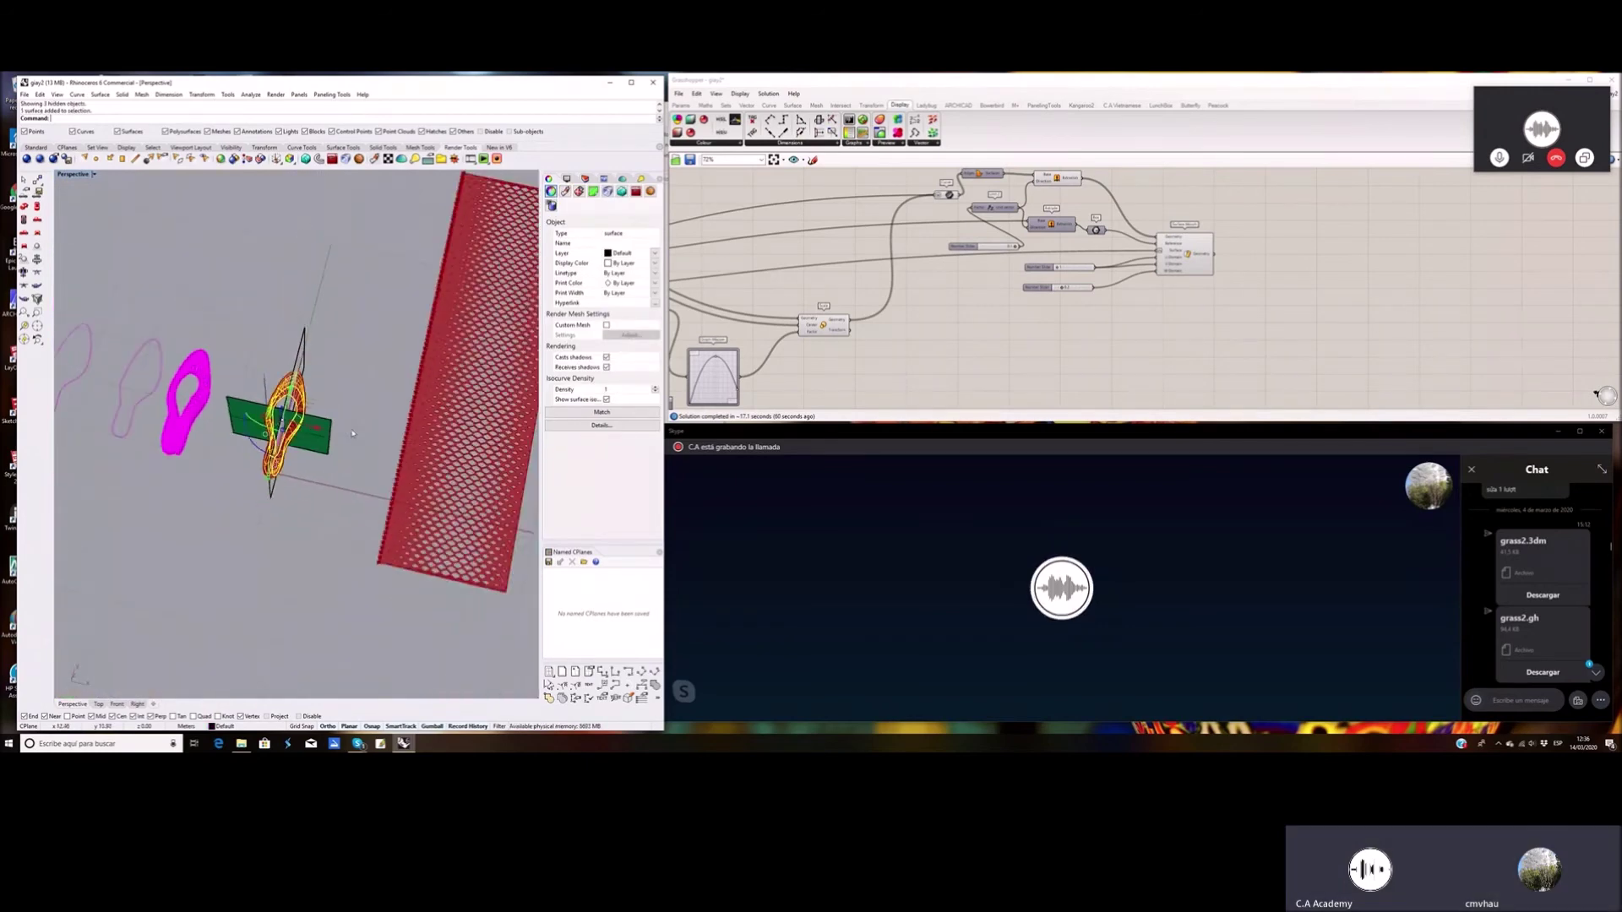
{"action": "right_click_drag", "start_coordinate": [342, 425], "coordinate": [243, 399], "text": "shift"}
{"action": "left_click_drag", "start_coordinate": [216, 402], "coordinate": [506, 494]}
{"action": "left_click", "coordinate": [511, 512]}
Select the copied shoe surface near its toe to check its extent, and clear the selection
{"action": "right_click_drag", "start_coordinate": [511, 520], "coordinate": [380, 245]}
{"action": "scroll", "coordinate": [357, 531], "scroll_direction": "up", "scroll_amount": 3}
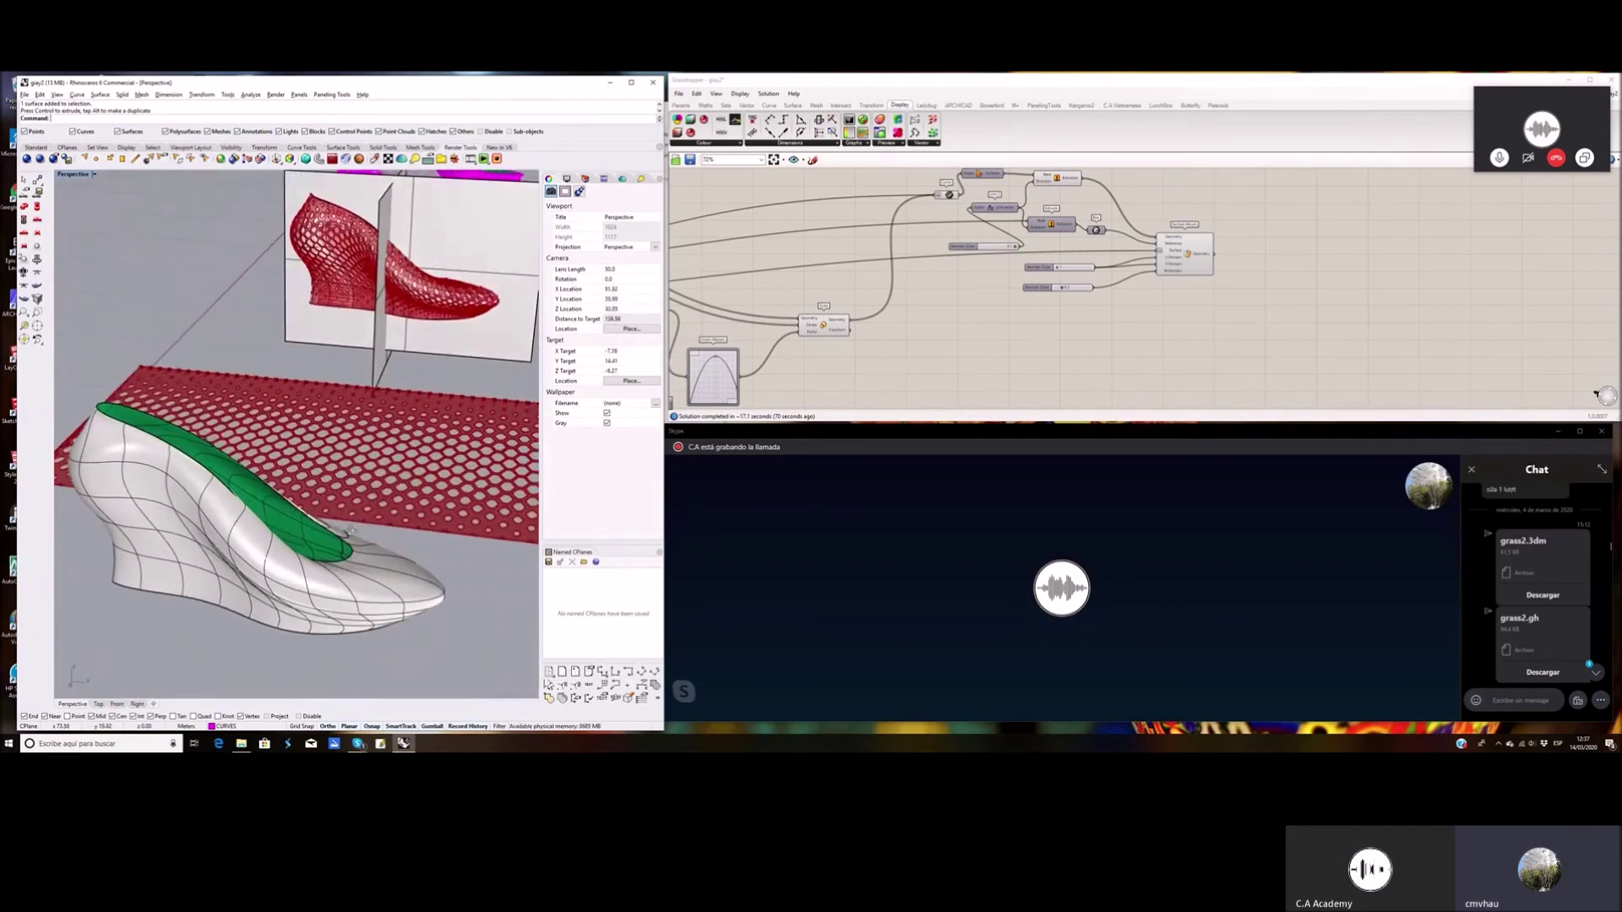
{"action": "left_click", "coordinate": [365, 571]}
{"action": "key", "text": "Escape"}
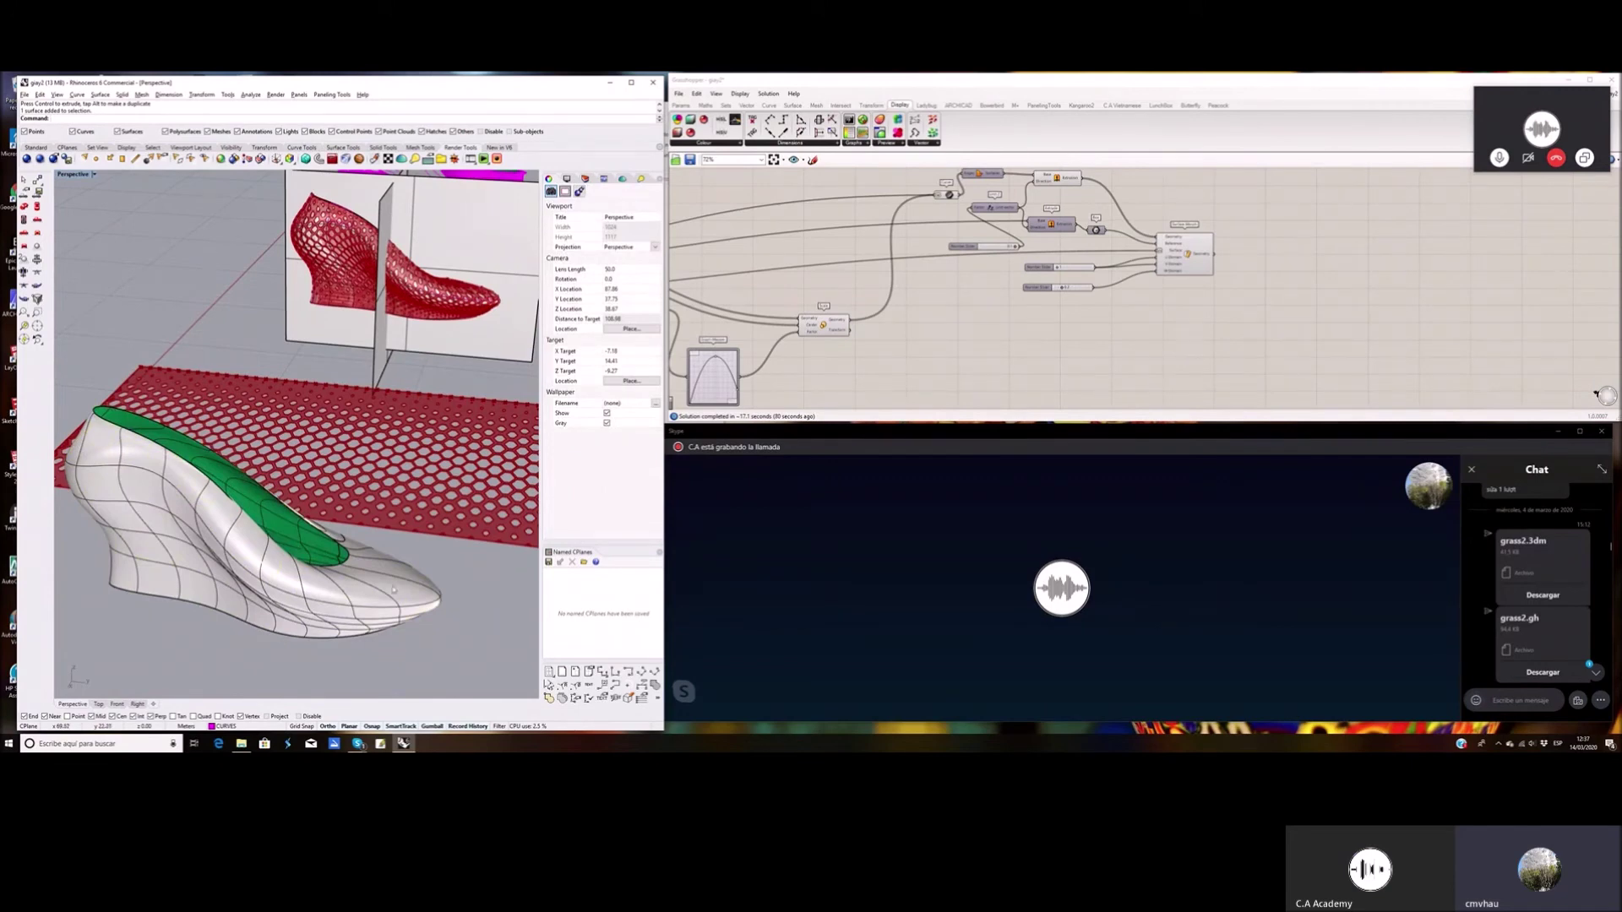
{"action": "left_click", "coordinate": [405, 582]}
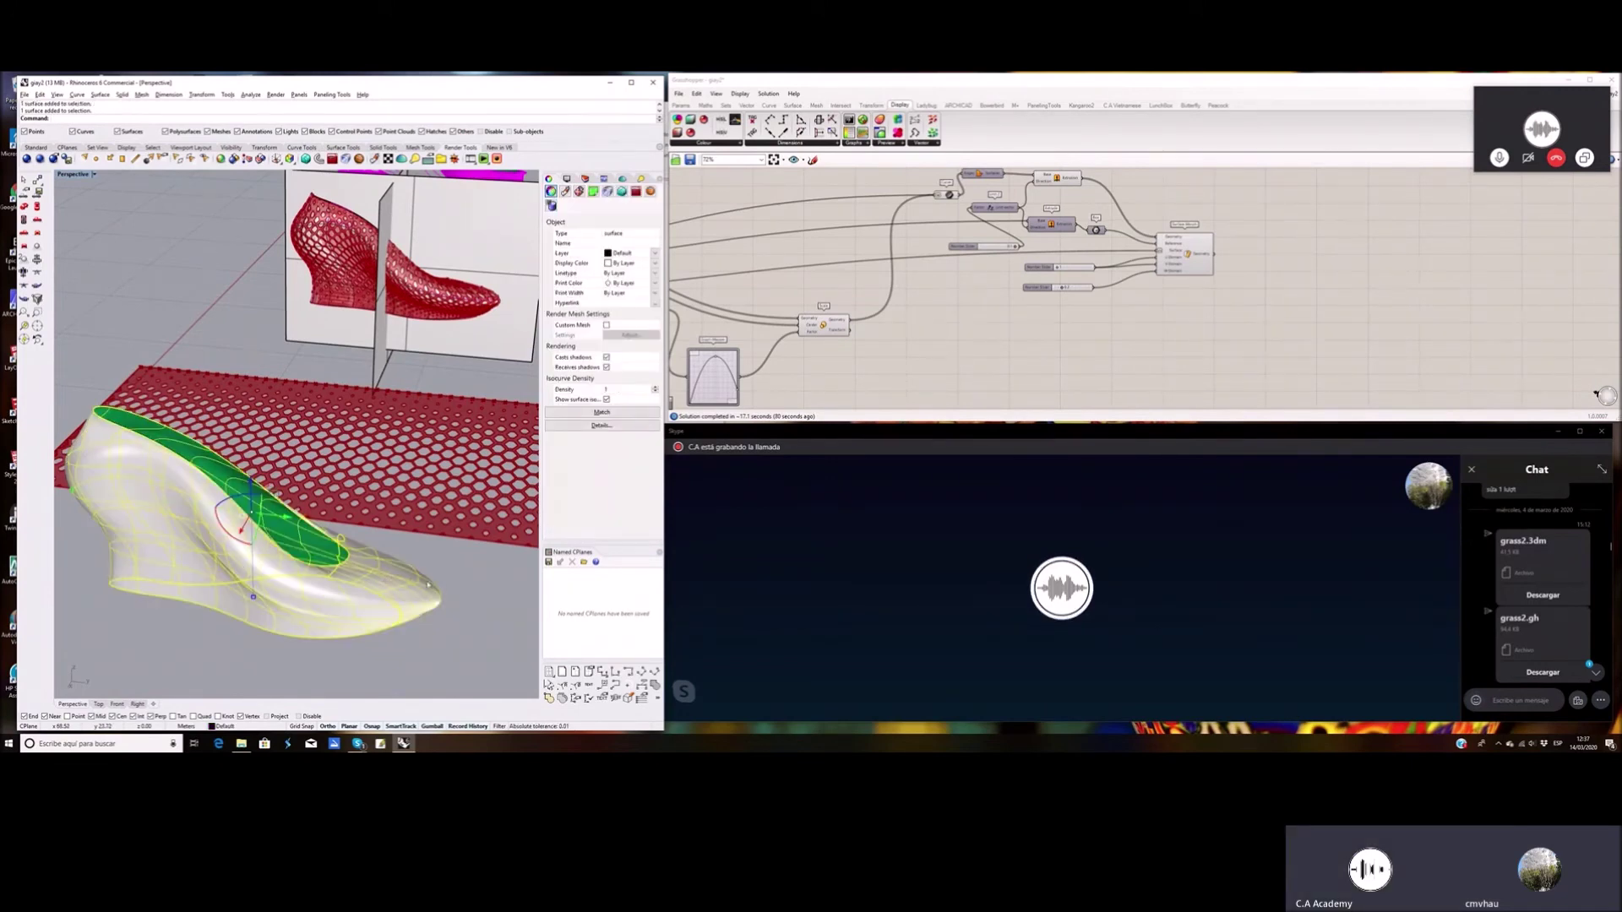
{"action": "key", "text": "Escape"}
{"action": "left_click", "coordinate": [420, 588]}
{"action": "key", "text": "Escape"}
Examine the opening and toe of the copied shoe surface from above and at a low angle
{"action": "scroll", "coordinate": [427, 588], "scroll_direction": "down", "scroll_amount": 3}
{"action": "right_click_drag", "start_coordinate": [432, 589], "coordinate": [267, 525]}
{"action": "scroll", "coordinate": [208, 560], "scroll_direction": "up", "scroll_amount": 6}
{"action": "scroll", "coordinate": [208, 559], "scroll_direction": "down", "scroll_amount": 2}
{"action": "scroll", "coordinate": [248, 467], "scroll_direction": "down", "scroll_amount": 4}
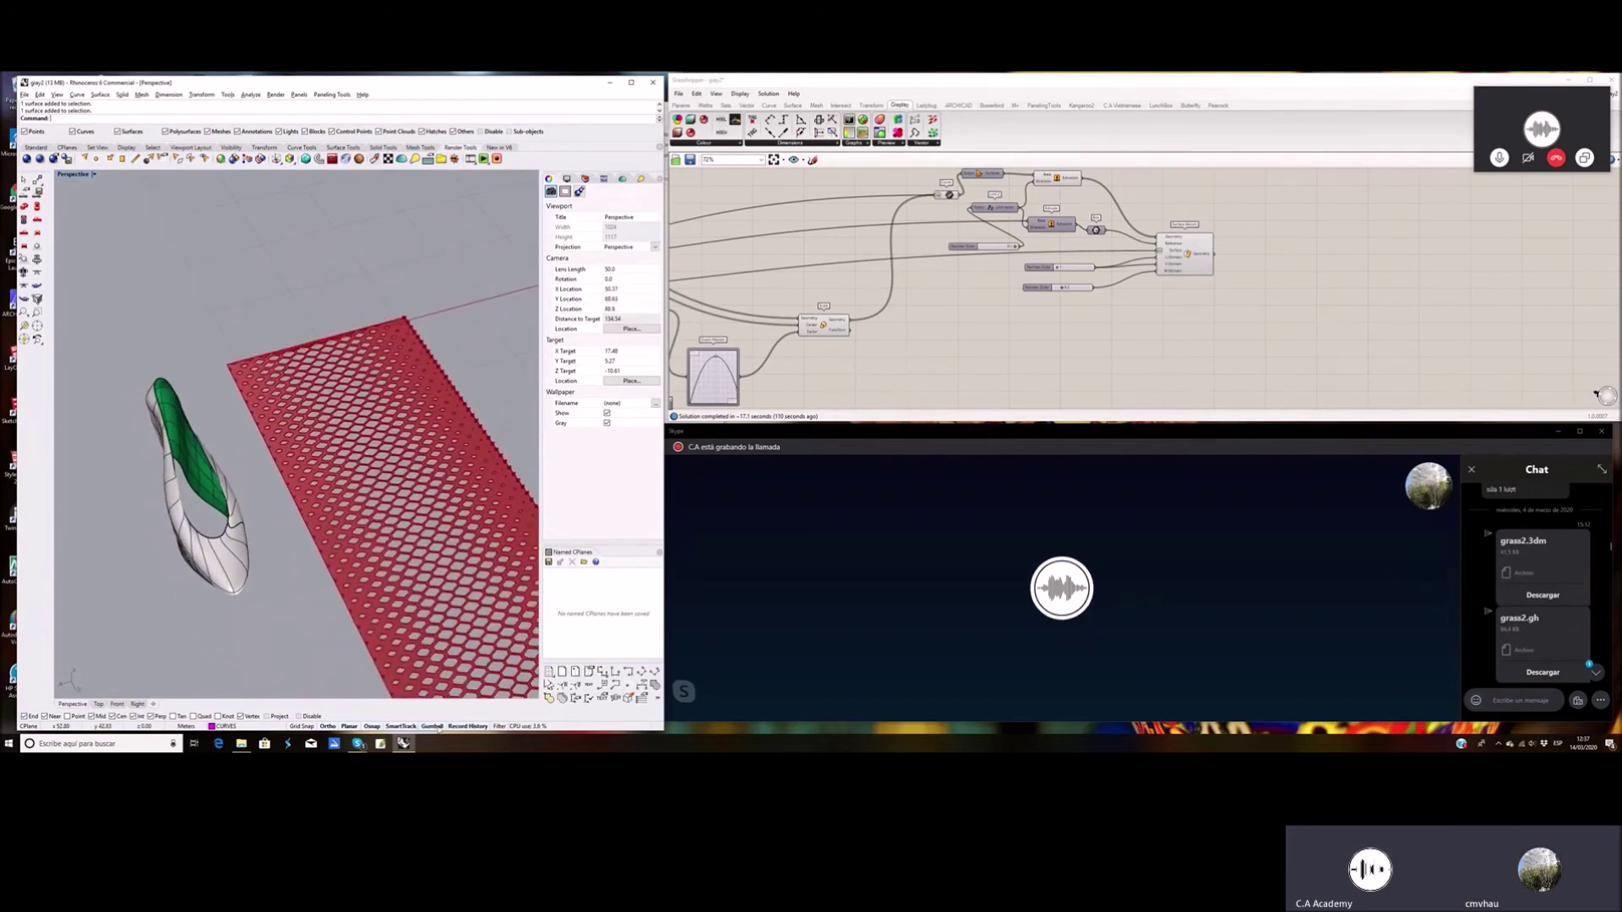
{"action": "scroll", "coordinate": [251, 536], "scroll_direction": "down", "scroll_amount": 4}
{"action": "right_click_drag", "start_coordinate": [251, 536], "coordinate": [203, 517]}
{"action": "scroll", "coordinate": [245, 490], "scroll_direction": "up", "scroll_amount": 6}
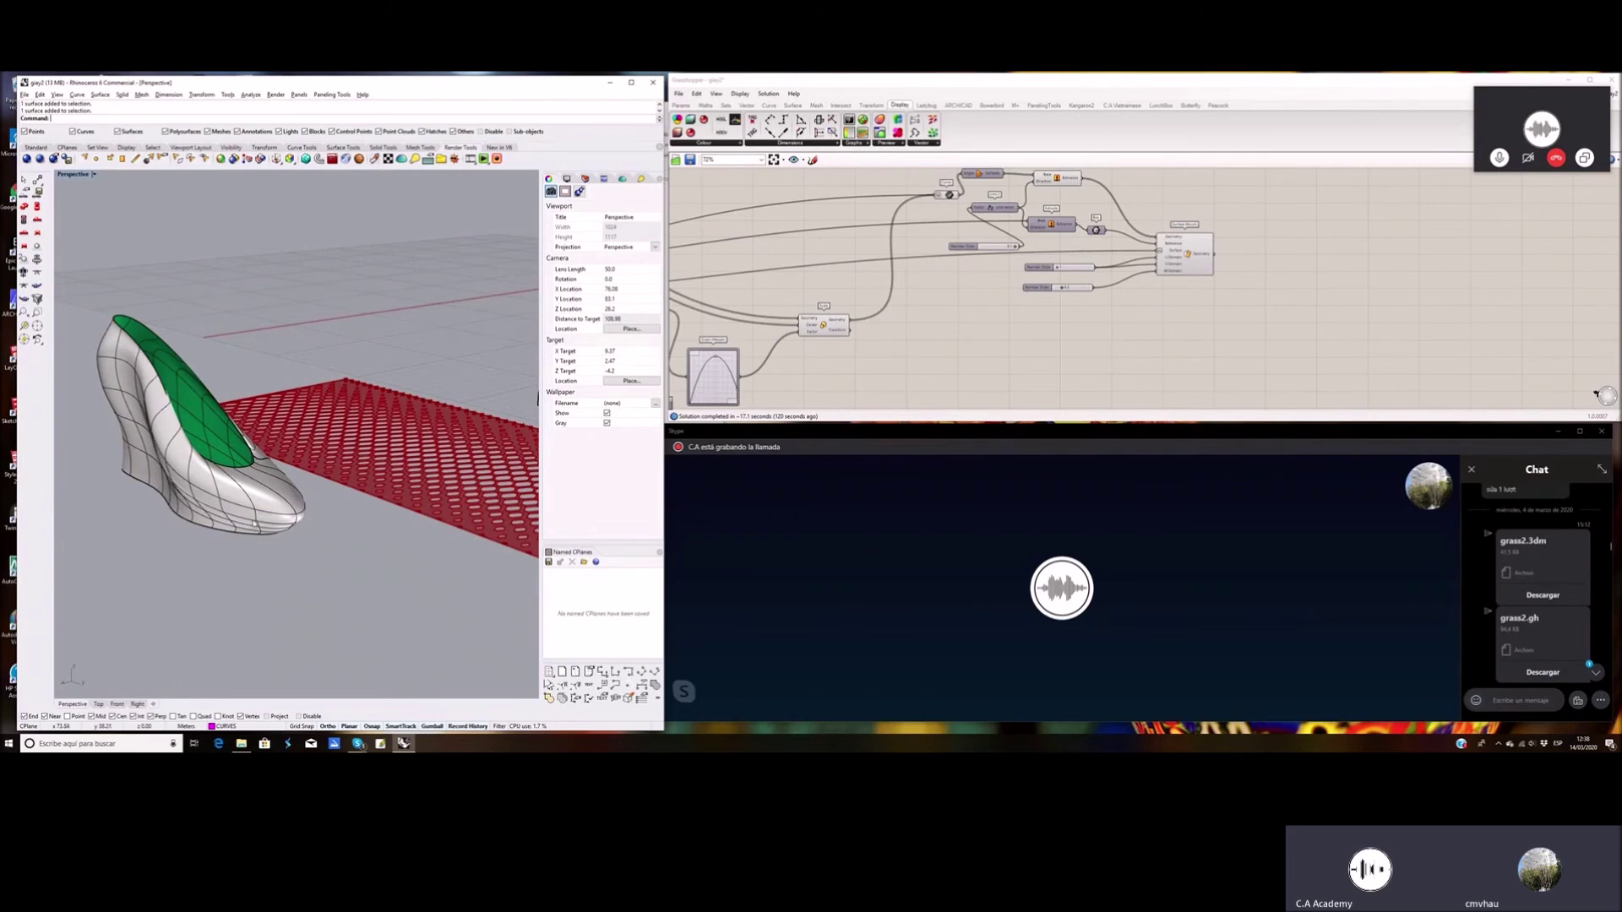
{"action": "mouse_move", "coordinate": [278, 539]}
{"action": "right_mouse_down"}
{"action": "mouse_move", "coordinate": [262, 542]}
{"action": "mouse_move", "coordinate": [279, 540]}
{"action": "right_mouse_up"}
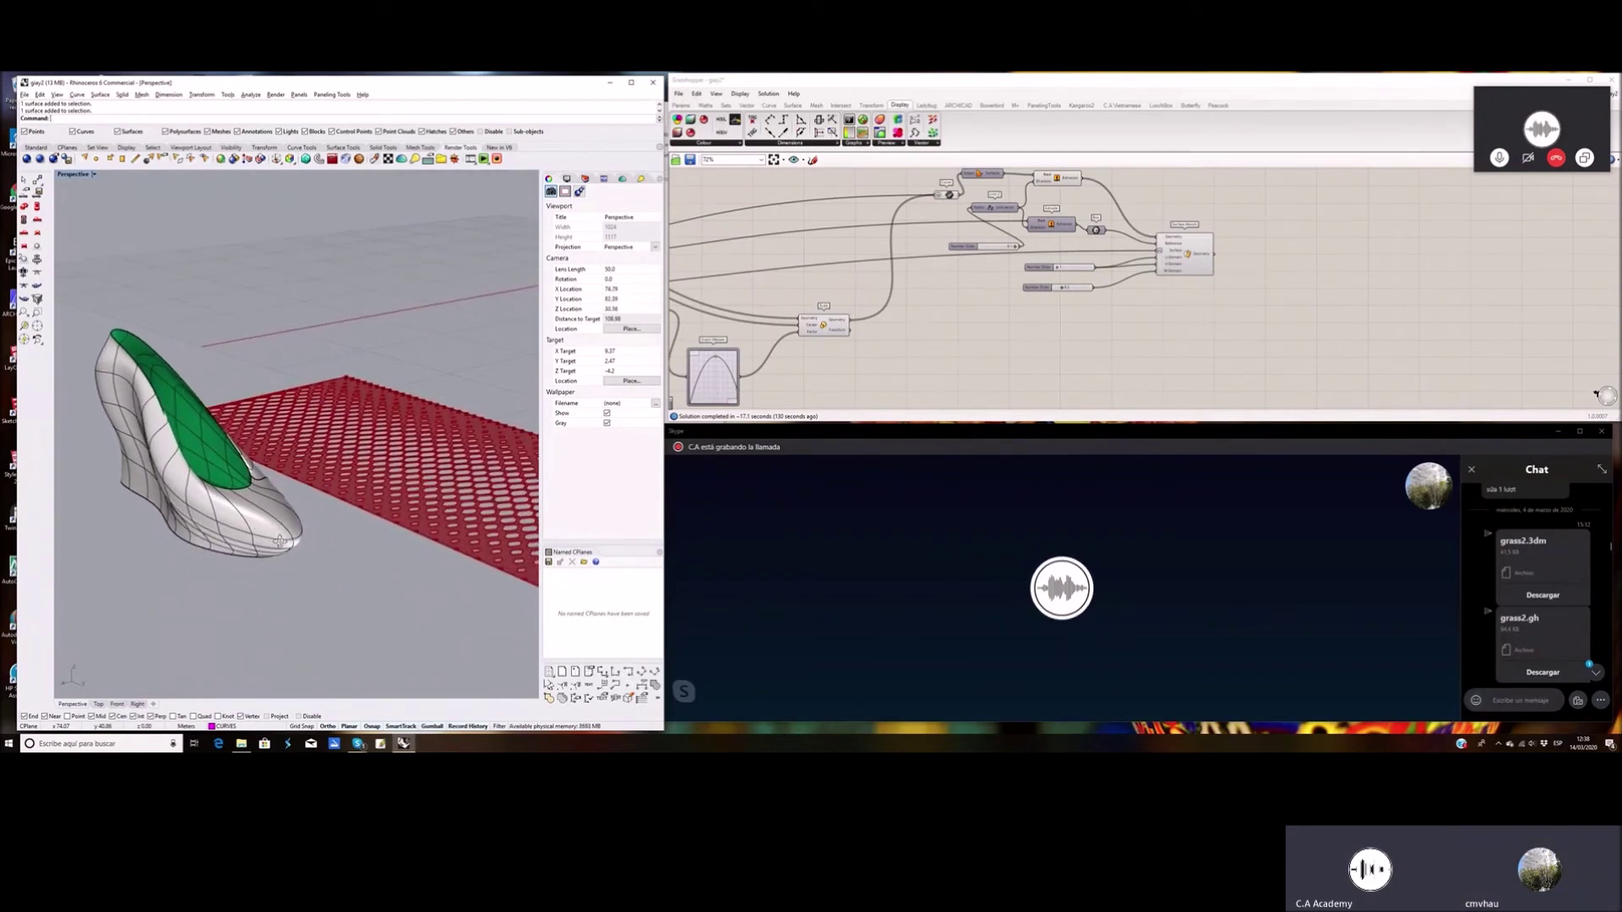
Examine the copied shoe surface around the heel, sides and toe to study its isocurves
{"action": "scroll", "coordinate": [281, 545], "scroll_direction": "down", "scroll_amount": 3}
{"action": "right_click_drag", "start_coordinate": [260, 595], "coordinate": [453, 568]}
{"action": "right_click_drag", "start_coordinate": [384, 456], "coordinate": [362, 322], "text": "shift"}
{"action": "scroll", "coordinate": [384, 342], "scroll_direction": "up", "scroll_amount": 6}
{"action": "scroll", "coordinate": [385, 342], "scroll_direction": "up", "scroll_amount": 5}
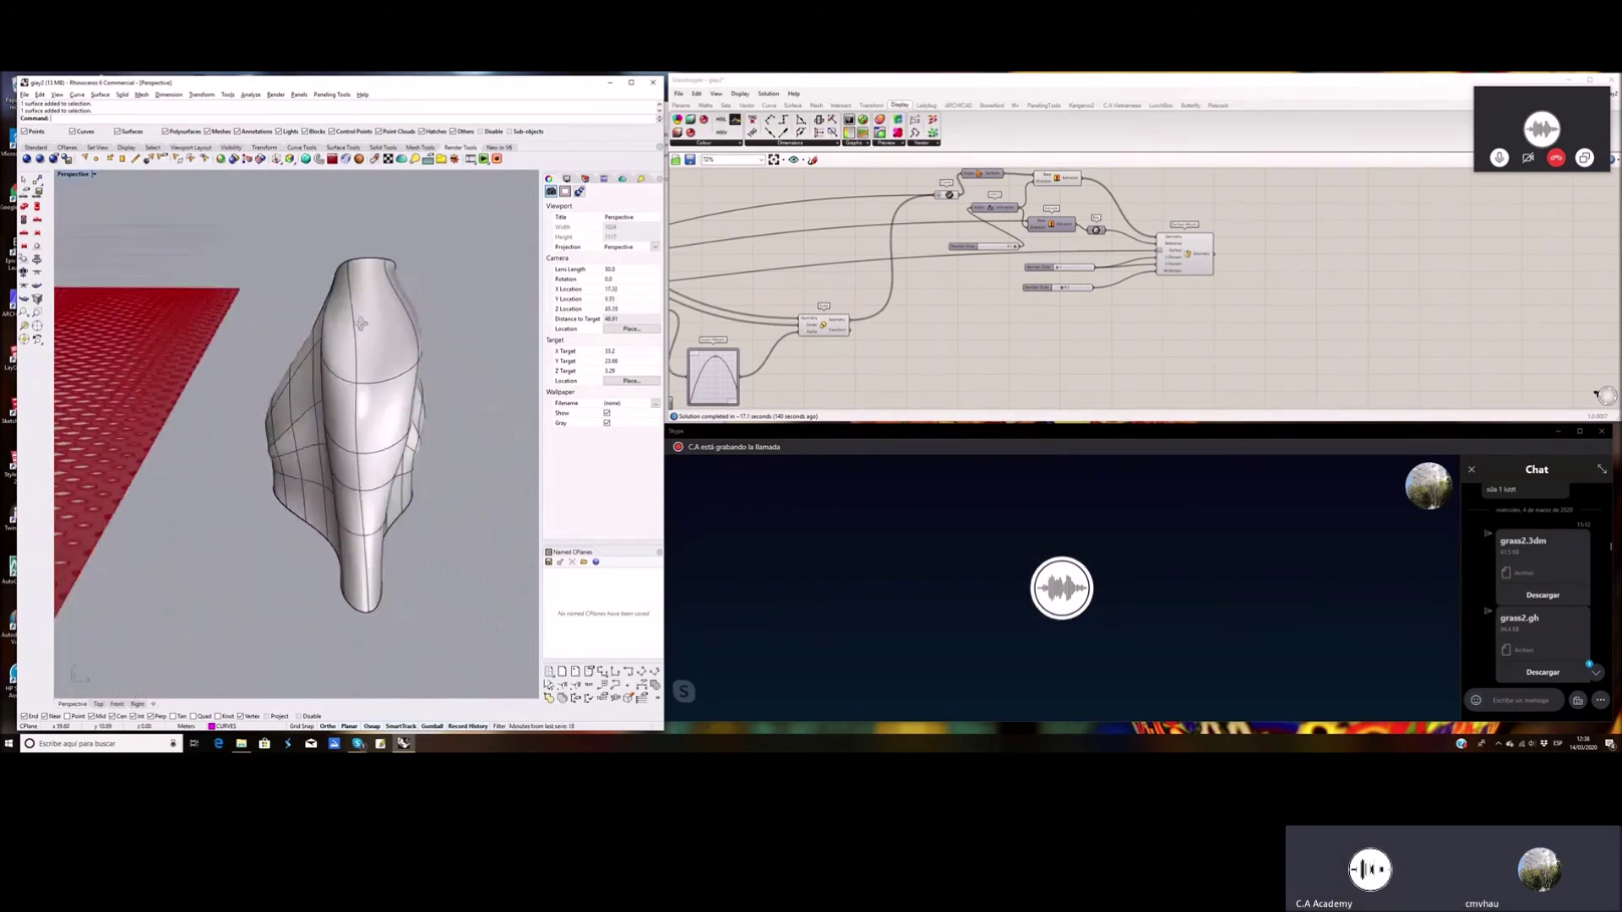
{"action": "right_click_drag", "start_coordinate": [362, 324], "coordinate": [308, 453]}
{"action": "scroll", "coordinate": [300, 422], "scroll_direction": "down", "scroll_amount": 10}
{"action": "scroll", "coordinate": [312, 439], "scroll_direction": "up", "scroll_amount": 4}
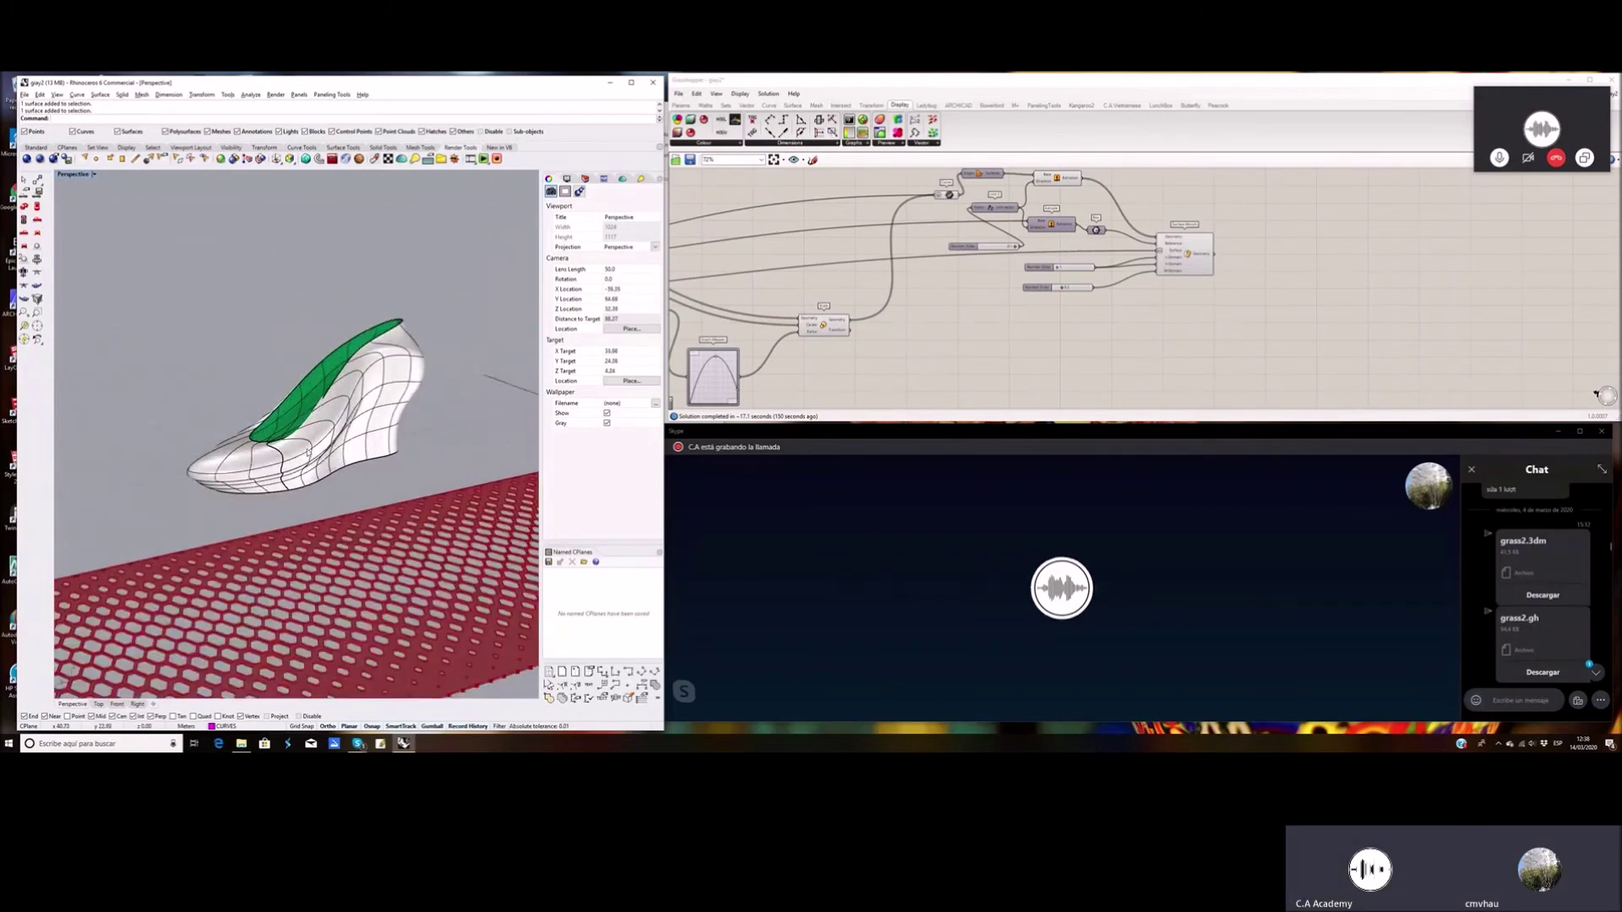
{"action": "scroll", "coordinate": [308, 454], "scroll_direction": "down", "scroll_amount": 5}
{"action": "right_click_drag", "start_coordinate": [307, 454], "coordinate": [336, 501]}
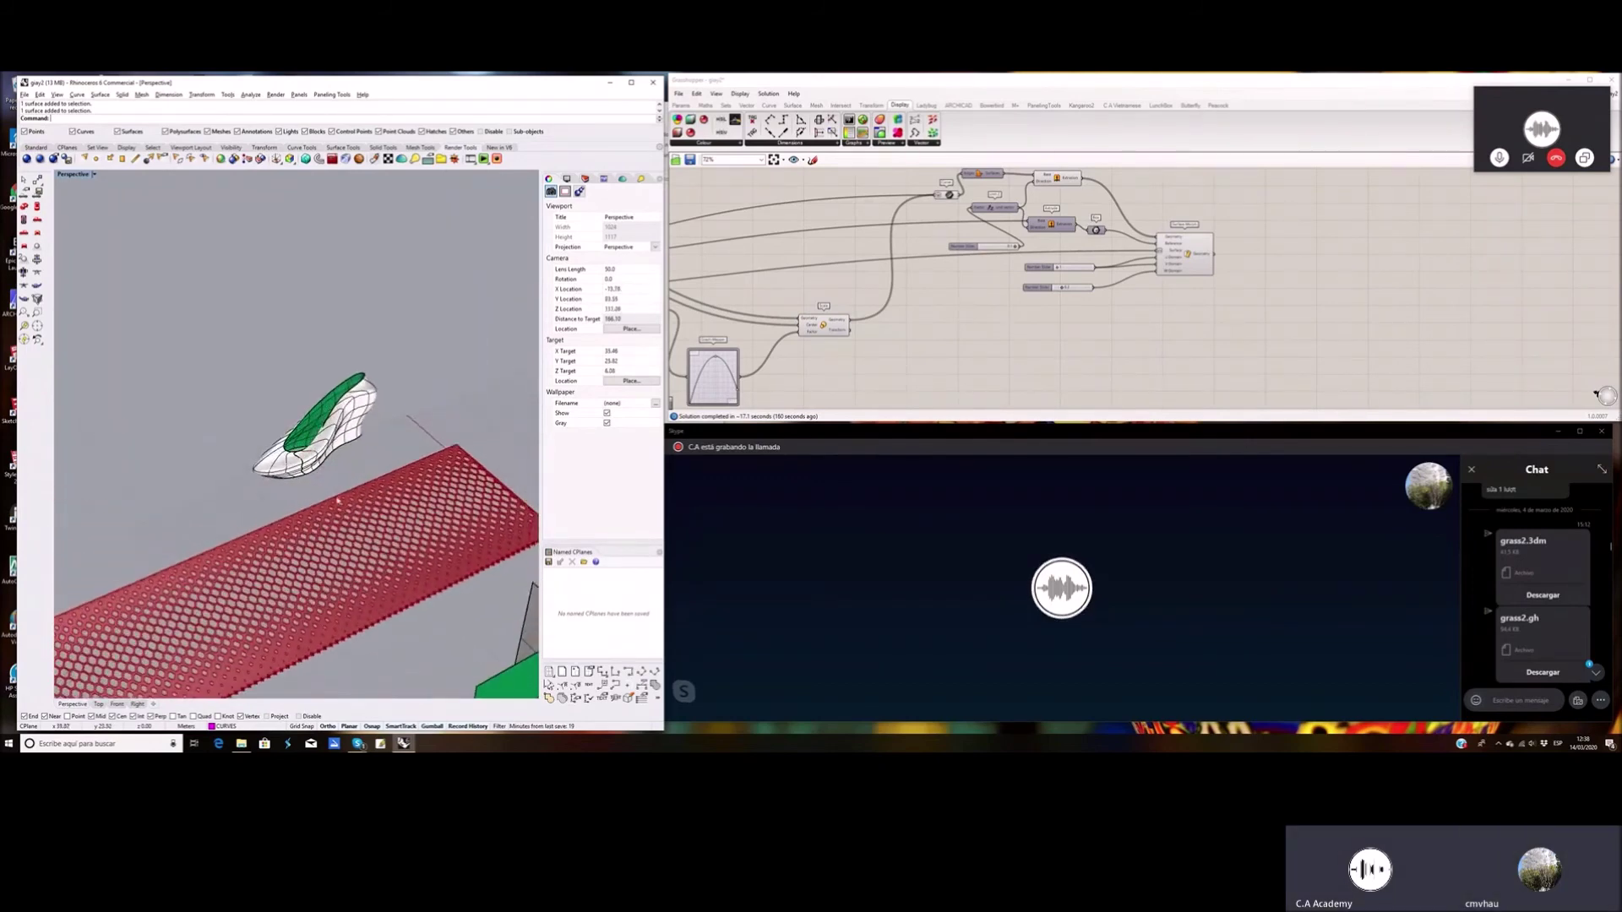
{"action": "scroll", "coordinate": [338, 490], "scroll_direction": "up", "scroll_amount": 8}
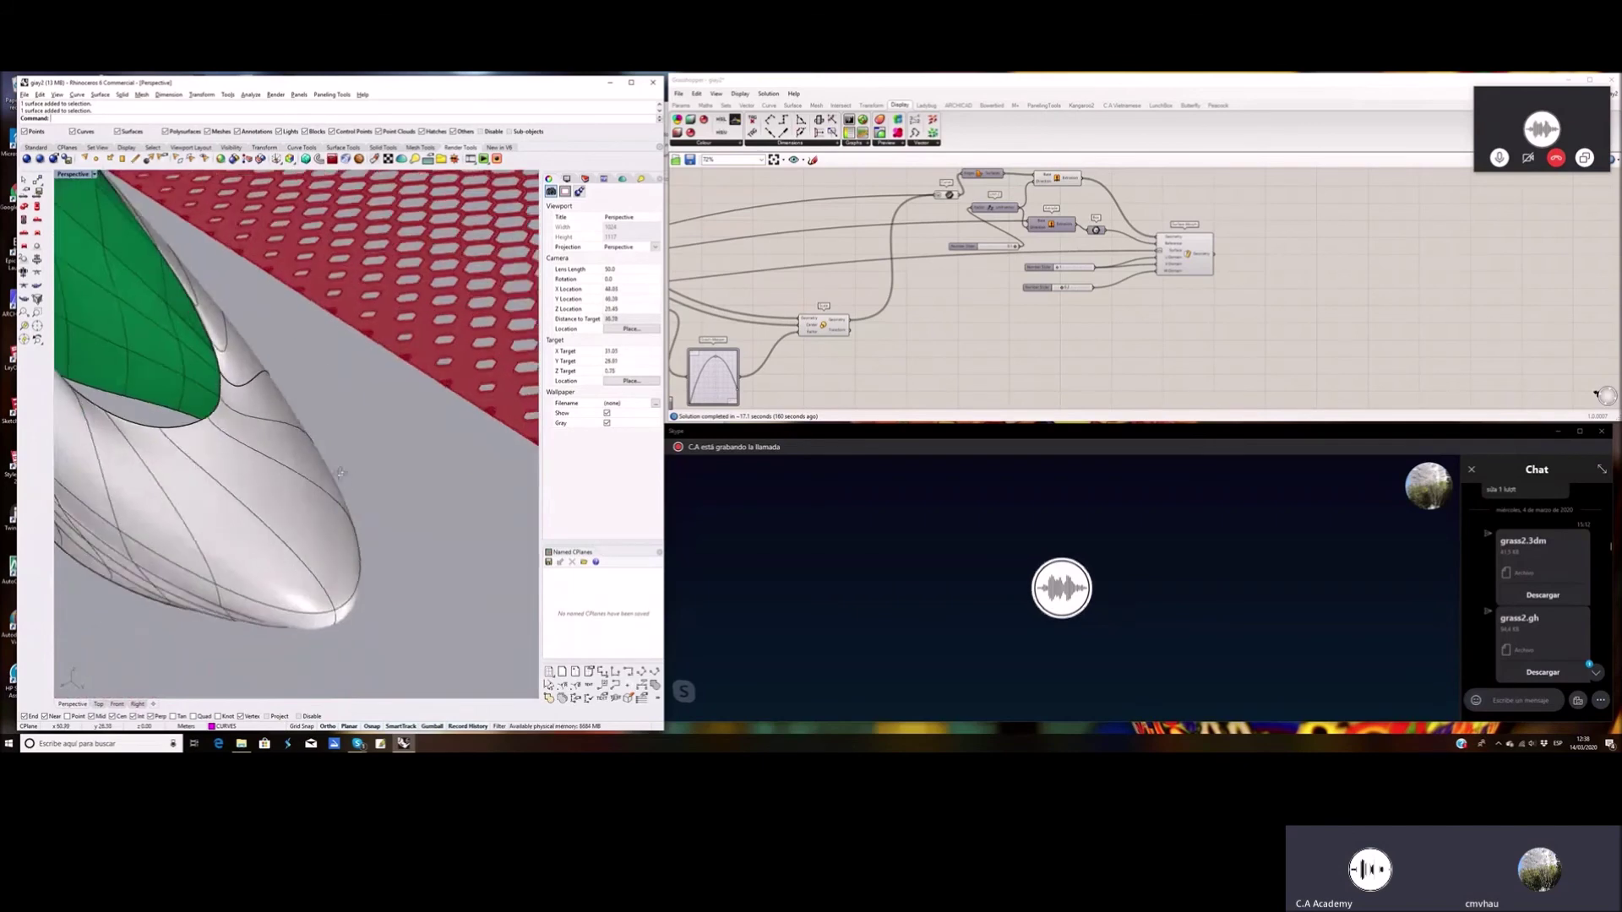
{"action": "scroll", "coordinate": [339, 471], "scroll_direction": "down", "scroll_amount": 5}
{"action": "right_click_drag", "start_coordinate": [390, 471], "coordinate": [255, 508]}
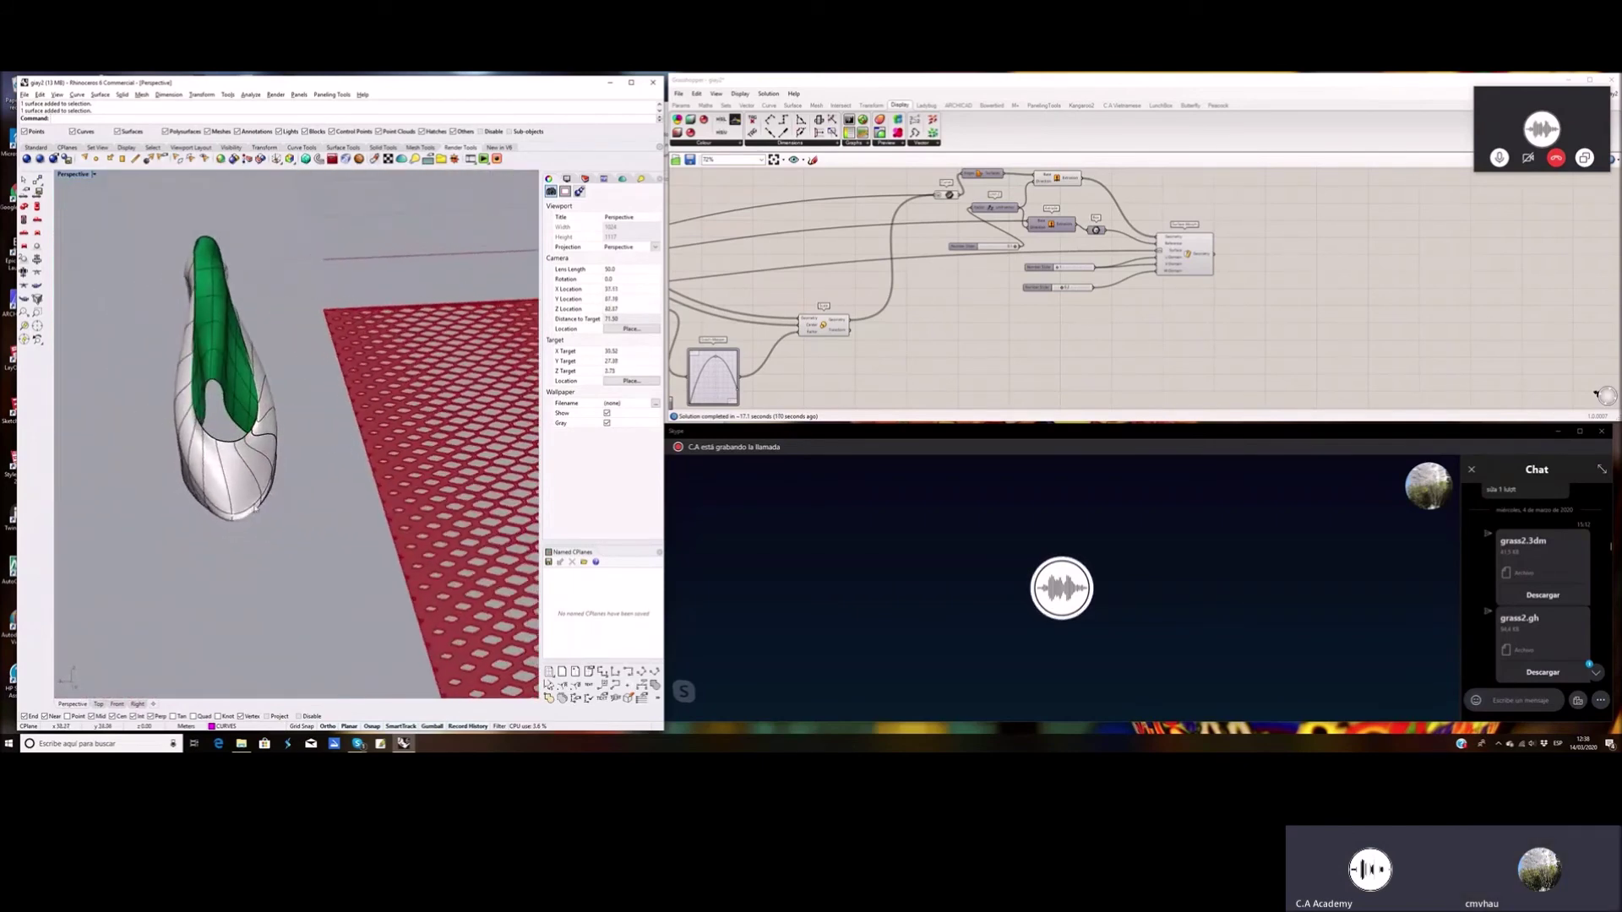
Check the copied shoe surface, select only the seam edge beside the toe opening to inspect it, and clear the selection
{"action": "right_click_drag", "start_coordinate": [265, 478], "coordinate": [314, 423]}
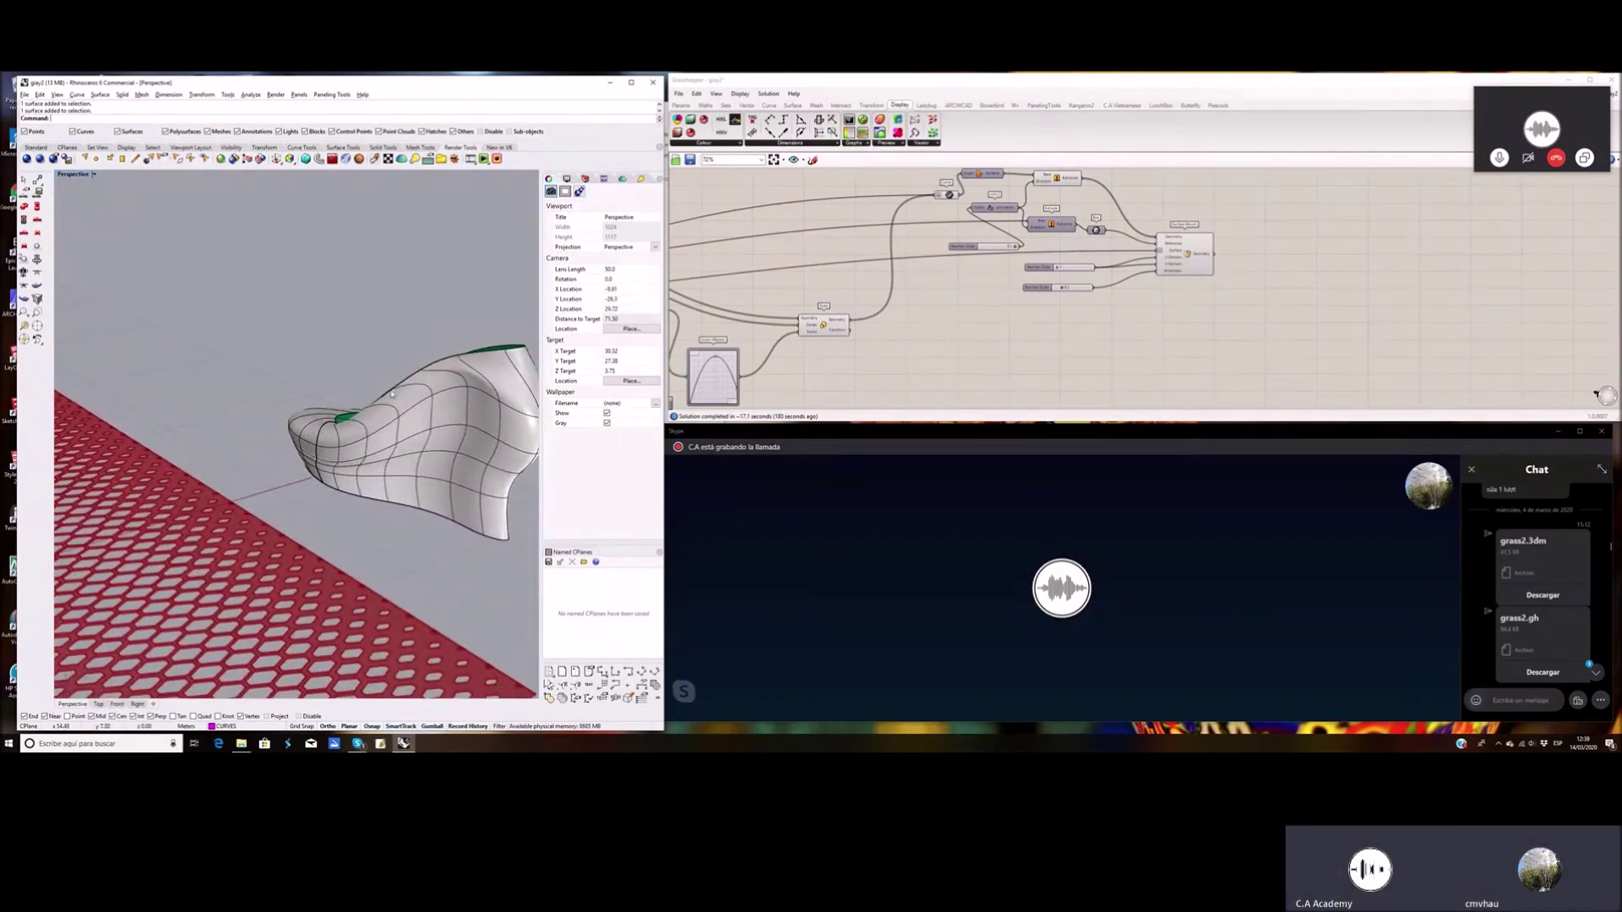
{"action": "scroll", "coordinate": [368, 457], "scroll_direction": "up", "scroll_amount": 5}
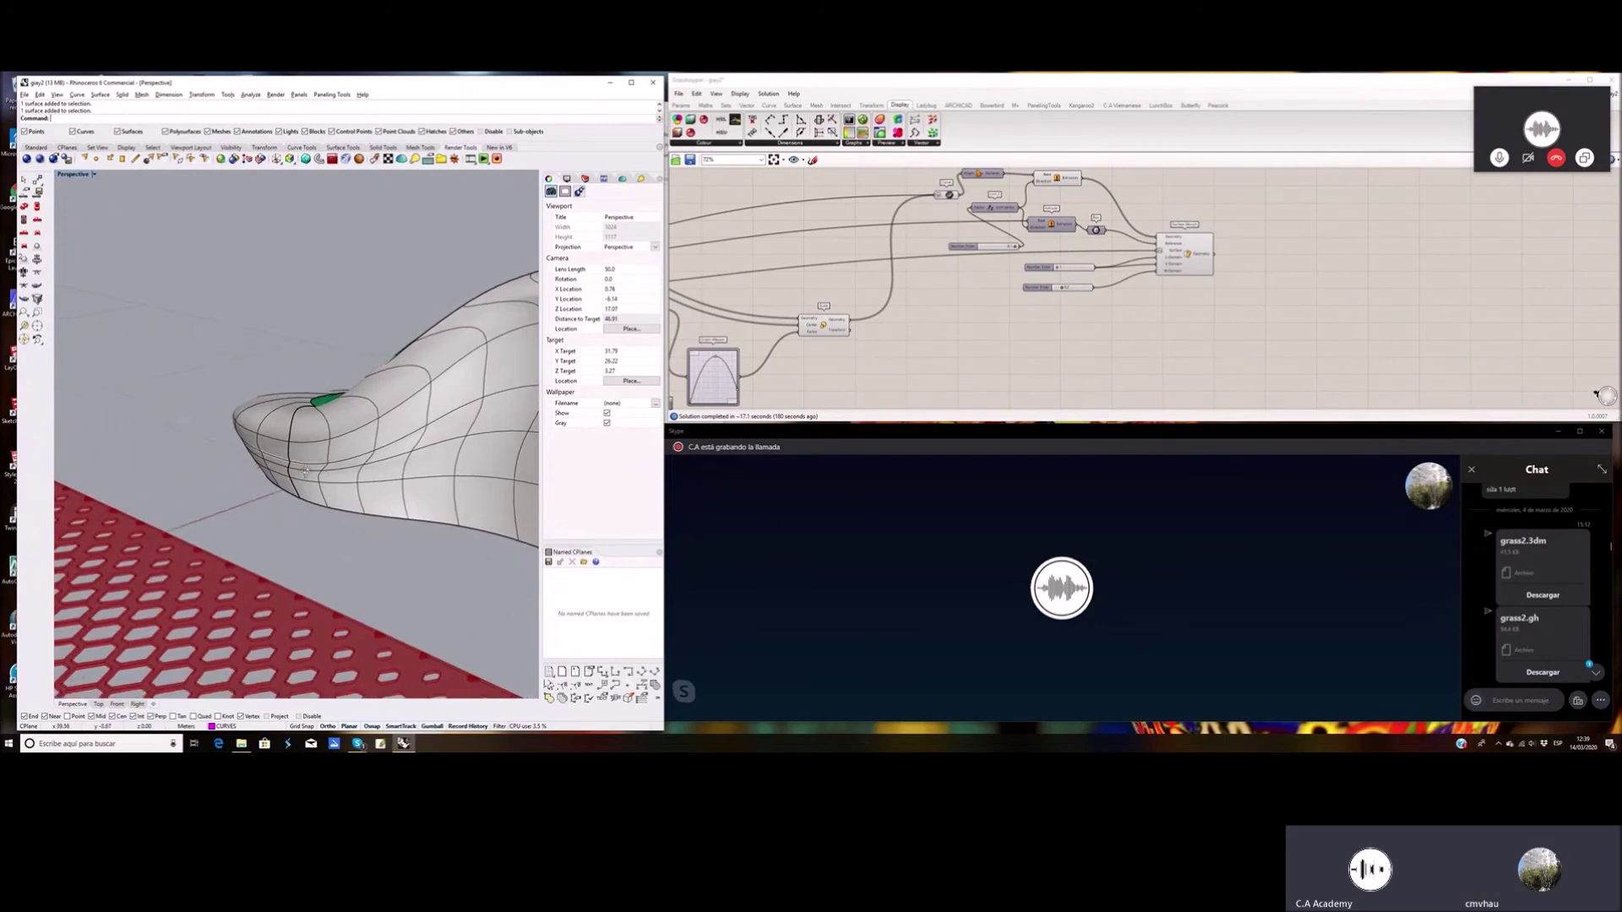
{"action": "right_click_drag", "start_coordinate": [341, 495], "coordinate": [312, 464]}
{"action": "left_click", "coordinate": [286, 442]}
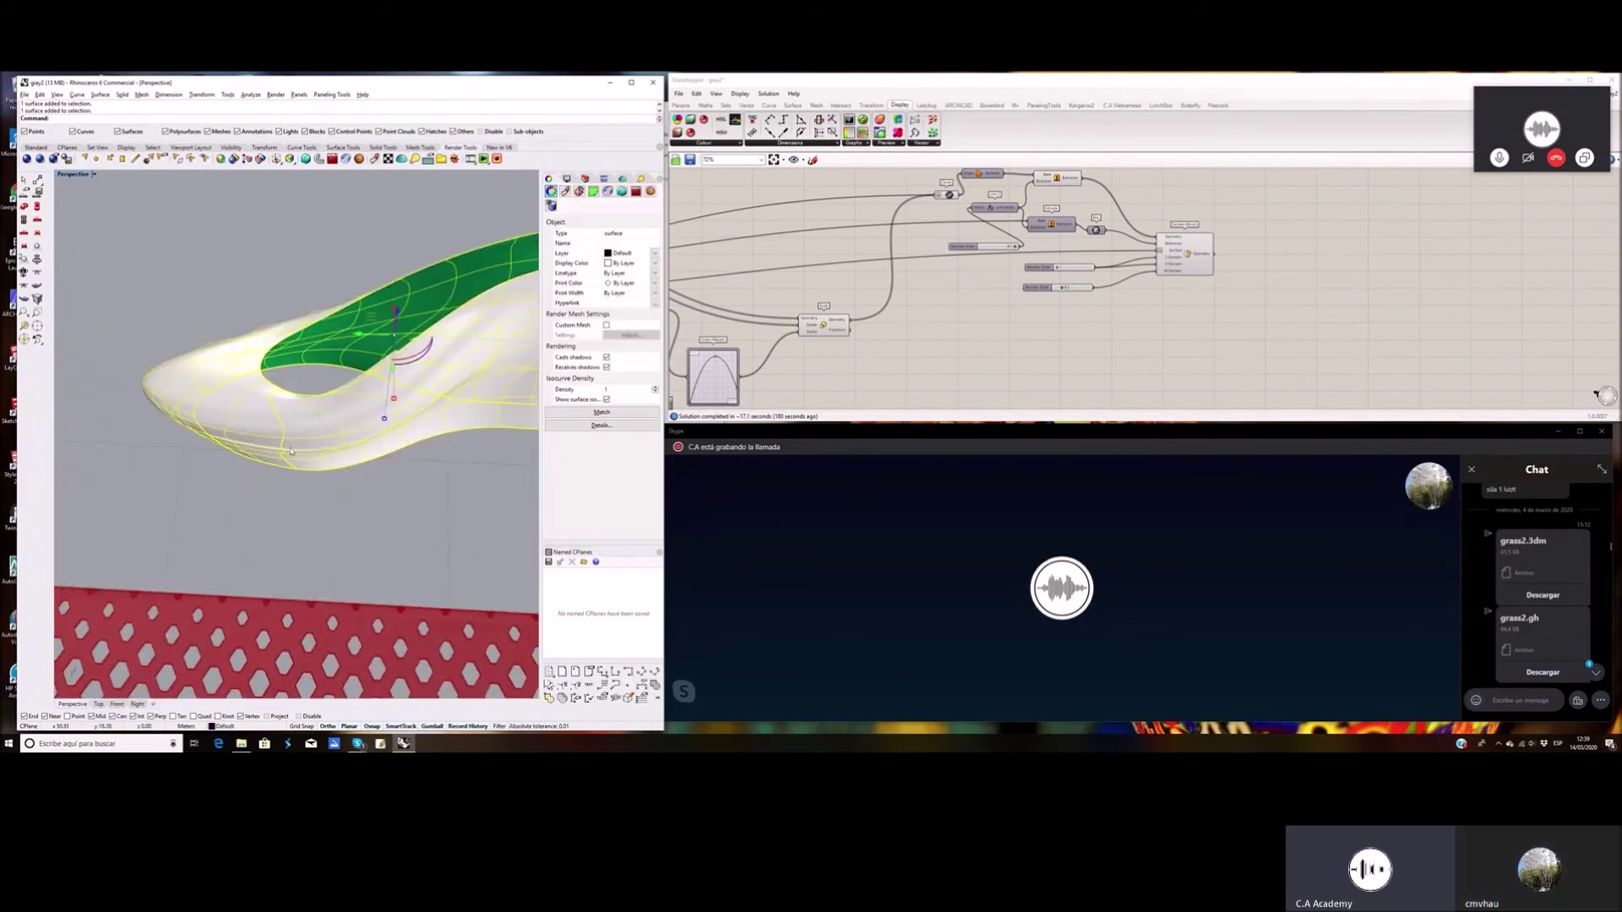
{"action": "left_click", "coordinate": [310, 490]}
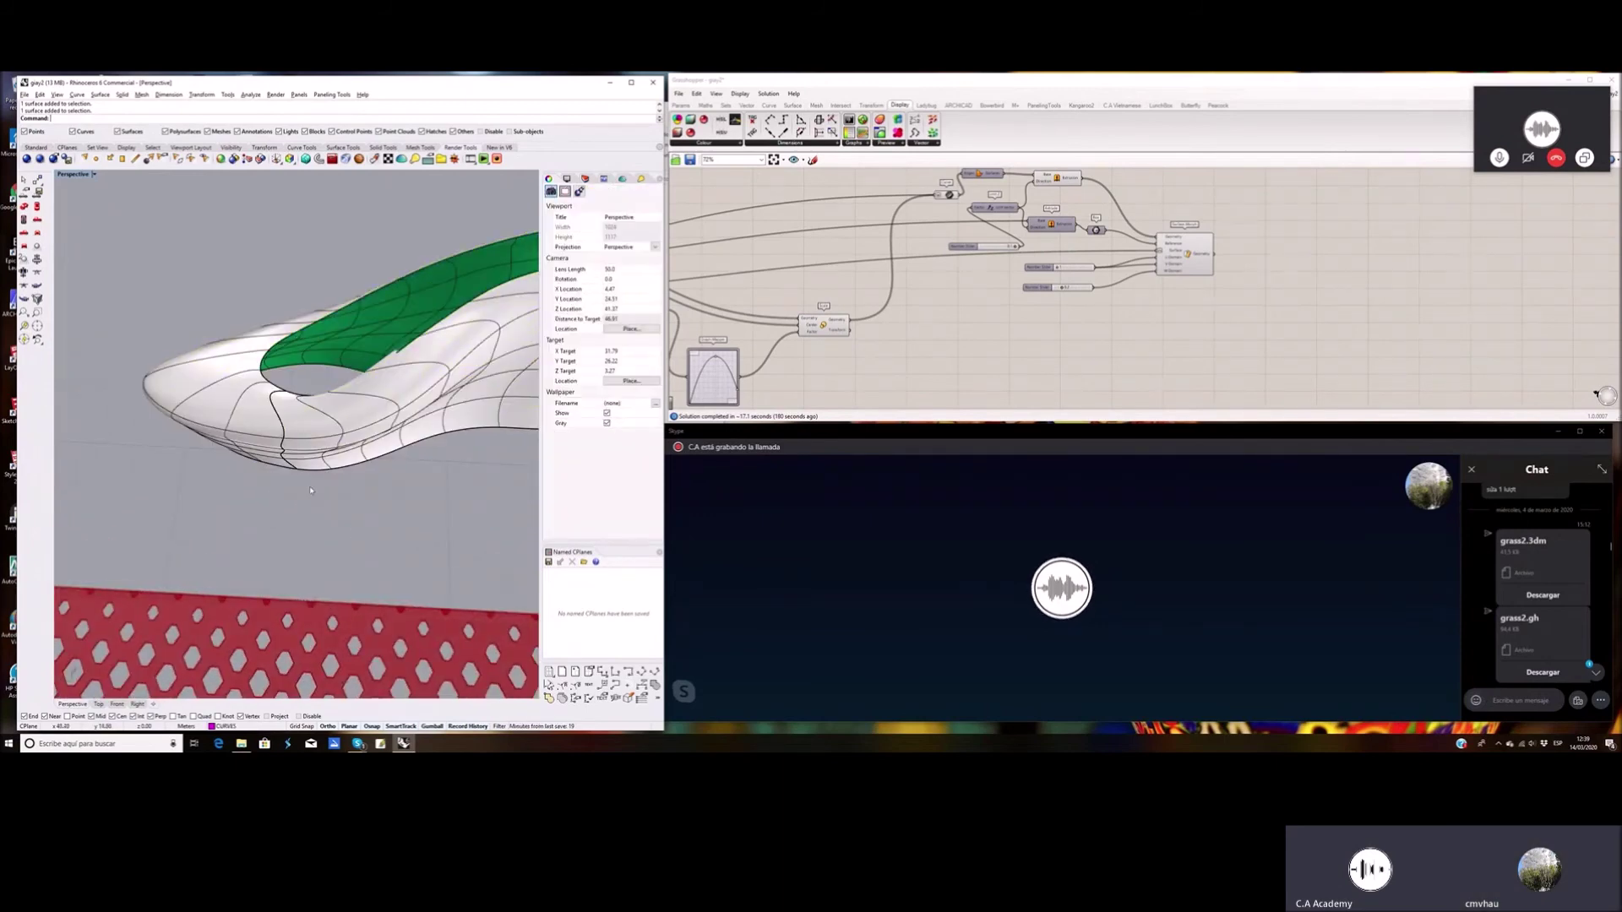
{"action": "left_click", "coordinate": [285, 436], "text": "ctrl+shift"}
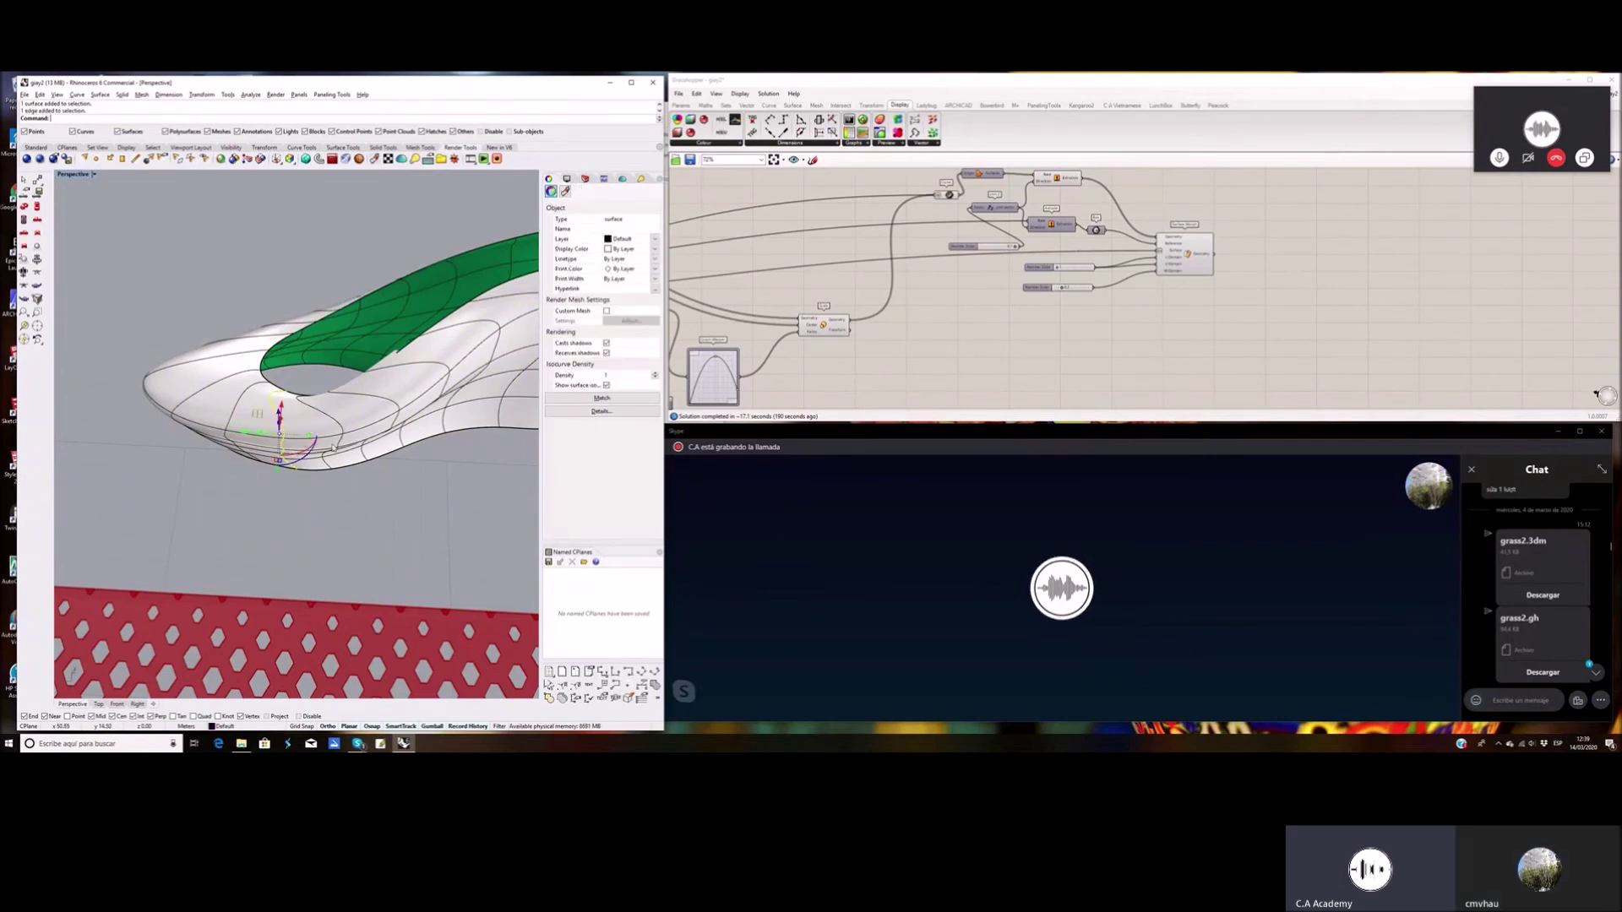
{"action": "right_click_drag", "start_coordinate": [383, 495], "coordinate": [287, 460]}
{"action": "right_click_drag", "start_coordinate": [328, 393], "coordinate": [386, 435]}
{"action": "scroll", "coordinate": [365, 480], "scroll_direction": "down", "scroll_amount": 6}
{"action": "scroll", "coordinate": [346, 557], "scroll_direction": "up", "scroll_amount": 5}
{"action": "left_click", "coordinate": [347, 558]}
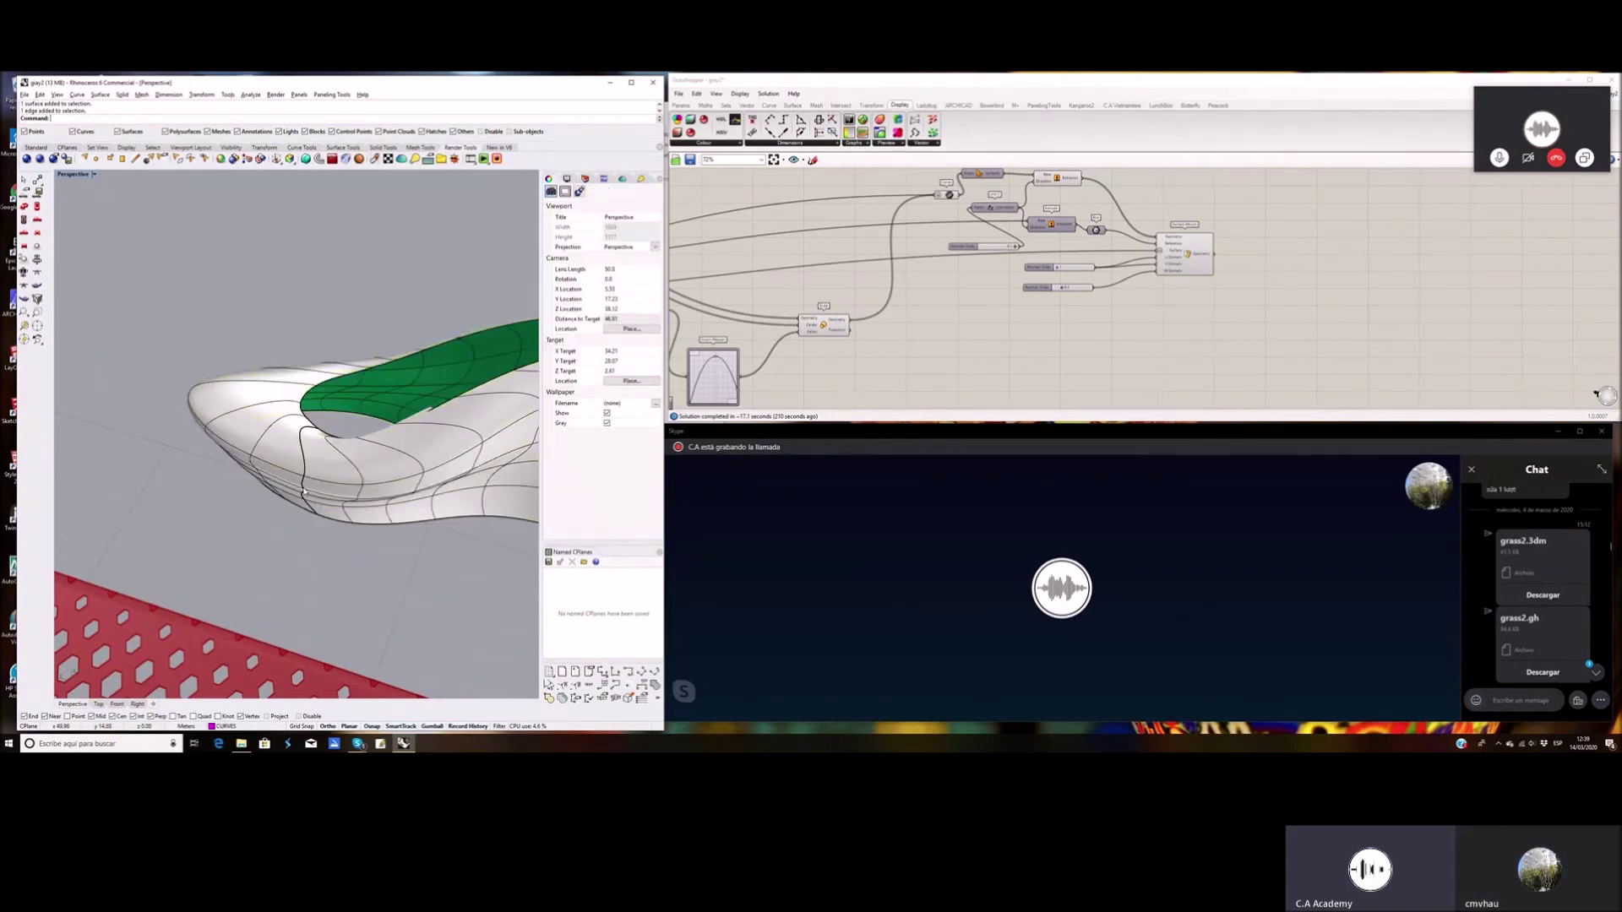
Select the seam edge again to trace it from the shoe opening down to the sole, and deselect it
{"action": "scroll", "coordinate": [314, 490], "scroll_direction": "down", "scroll_amount": 3}
{"action": "right_click_drag", "start_coordinate": [321, 488], "coordinate": [330, 447]}
{"action": "scroll", "coordinate": [321, 443], "scroll_direction": "up", "scroll_amount": 5}
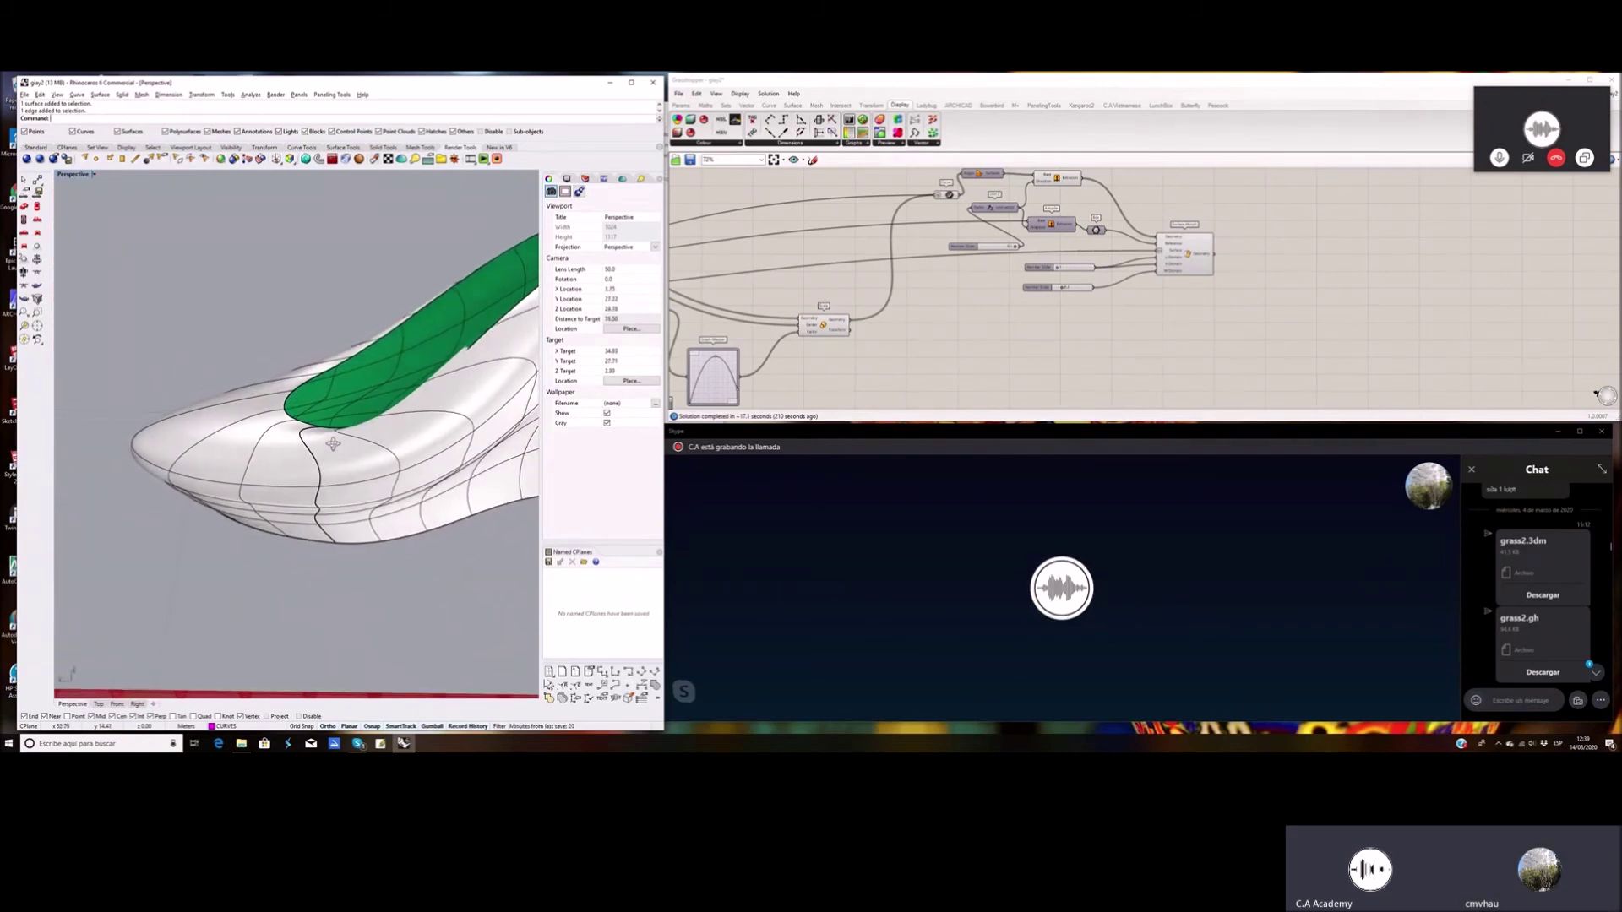
{"action": "scroll", "coordinate": [308, 437], "scroll_direction": "up", "scroll_amount": 4}
{"action": "left_click", "coordinate": [293, 437], "text": "ctrl+shift"}
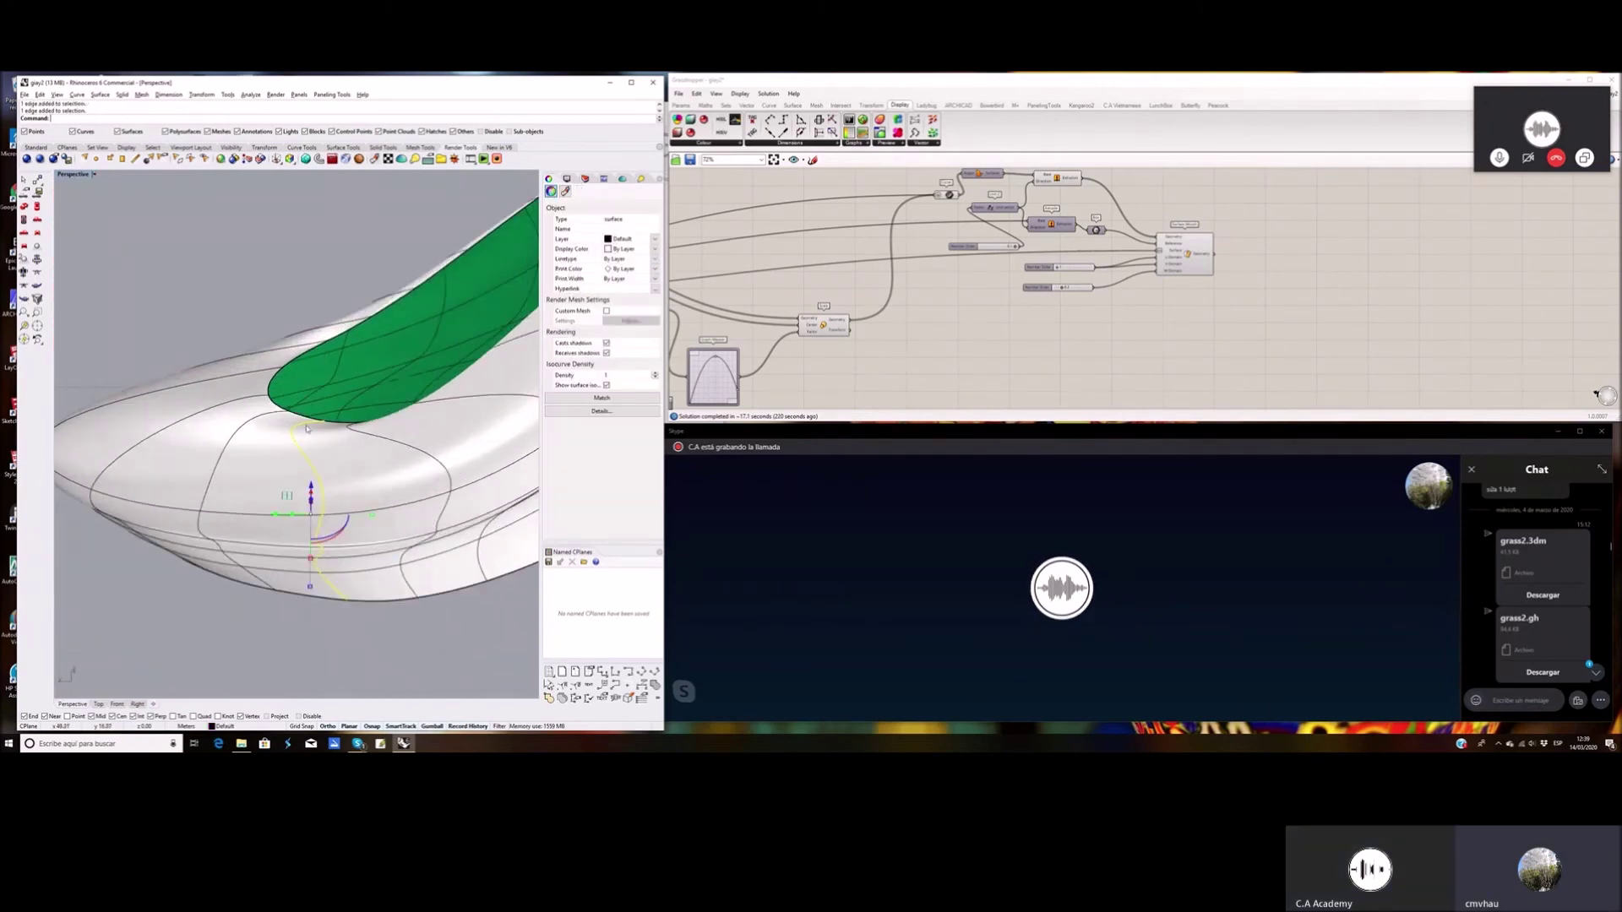
{"action": "right_click_drag", "start_coordinate": [365, 486], "coordinate": [279, 525]}
{"action": "left_click", "coordinate": [258, 546]}
Hide the two crossing vertical planes around the perforated shoe
{"action": "scroll", "coordinate": [258, 547], "scroll_direction": "down", "scroll_amount": 10}
{"action": "scroll", "coordinate": [279, 528], "scroll_direction": "down", "scroll_amount": 8}
{"action": "scroll", "coordinate": [223, 585], "scroll_direction": "up", "scroll_amount": 6}
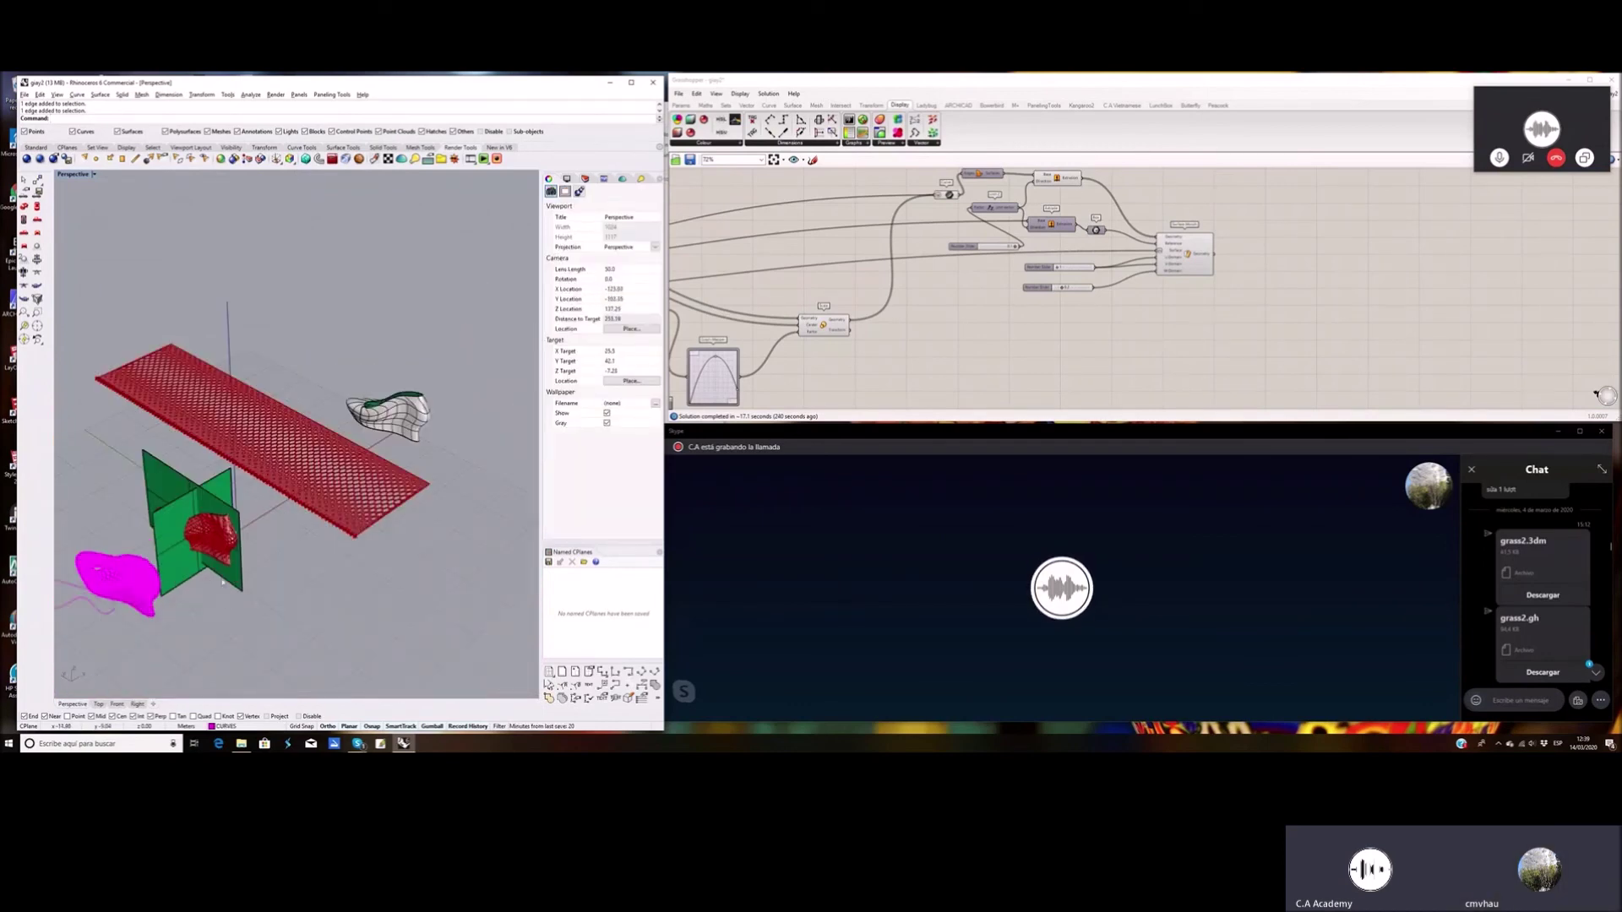
{"action": "left_click", "coordinate": [223, 583]}
{"action": "left_click", "coordinate": [163, 519], "text": "shift"}
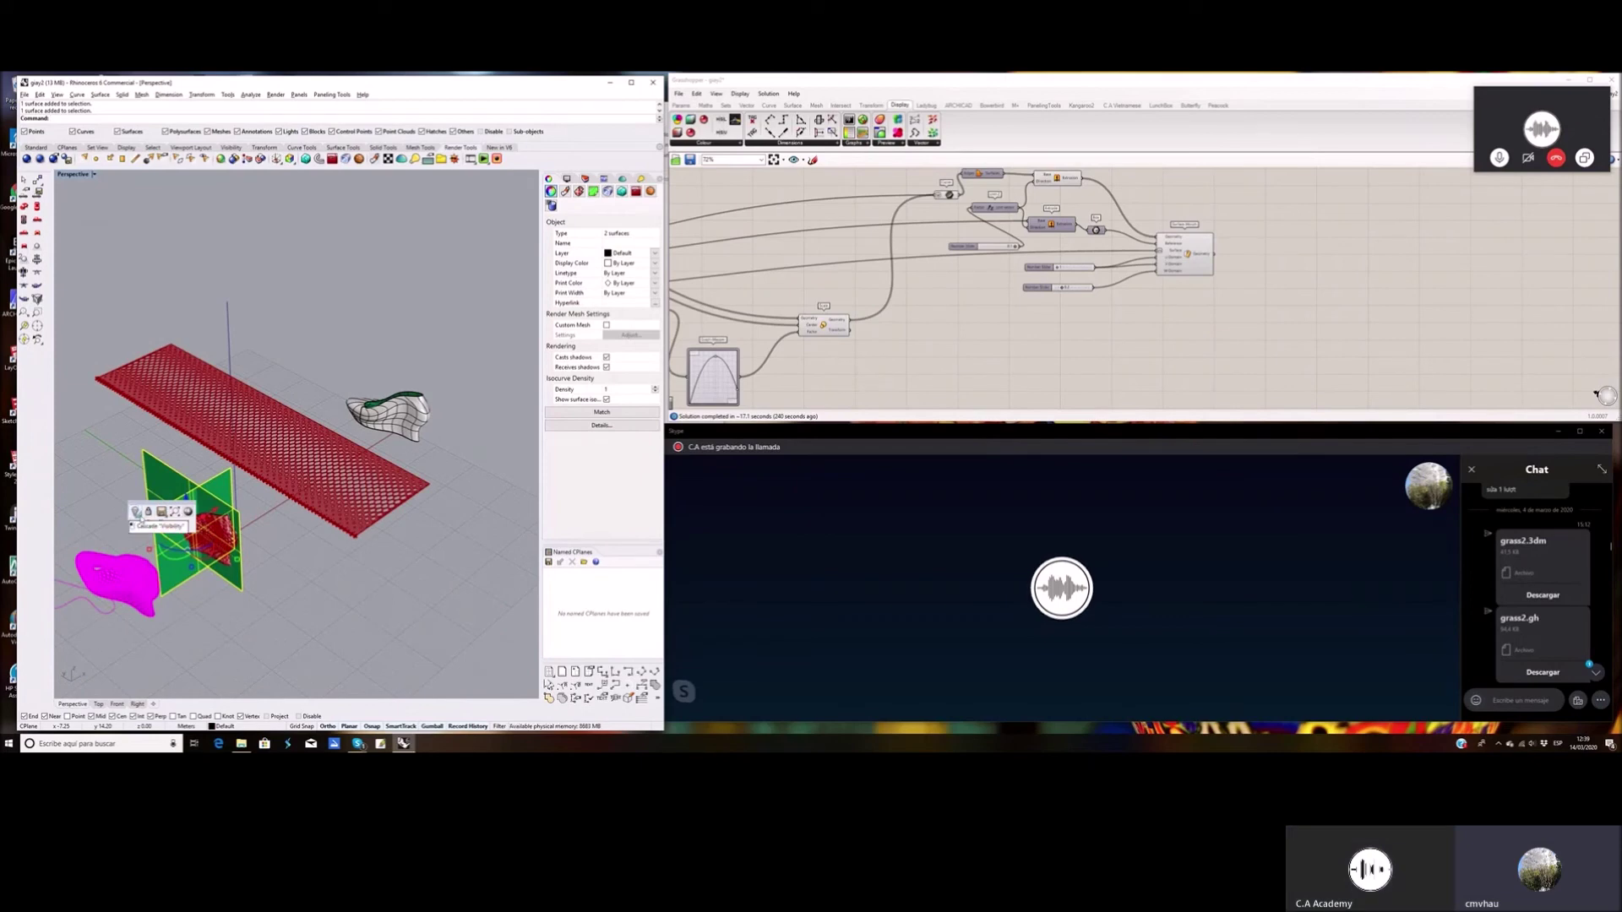
{"action": "left_click", "coordinate": [136, 512]}
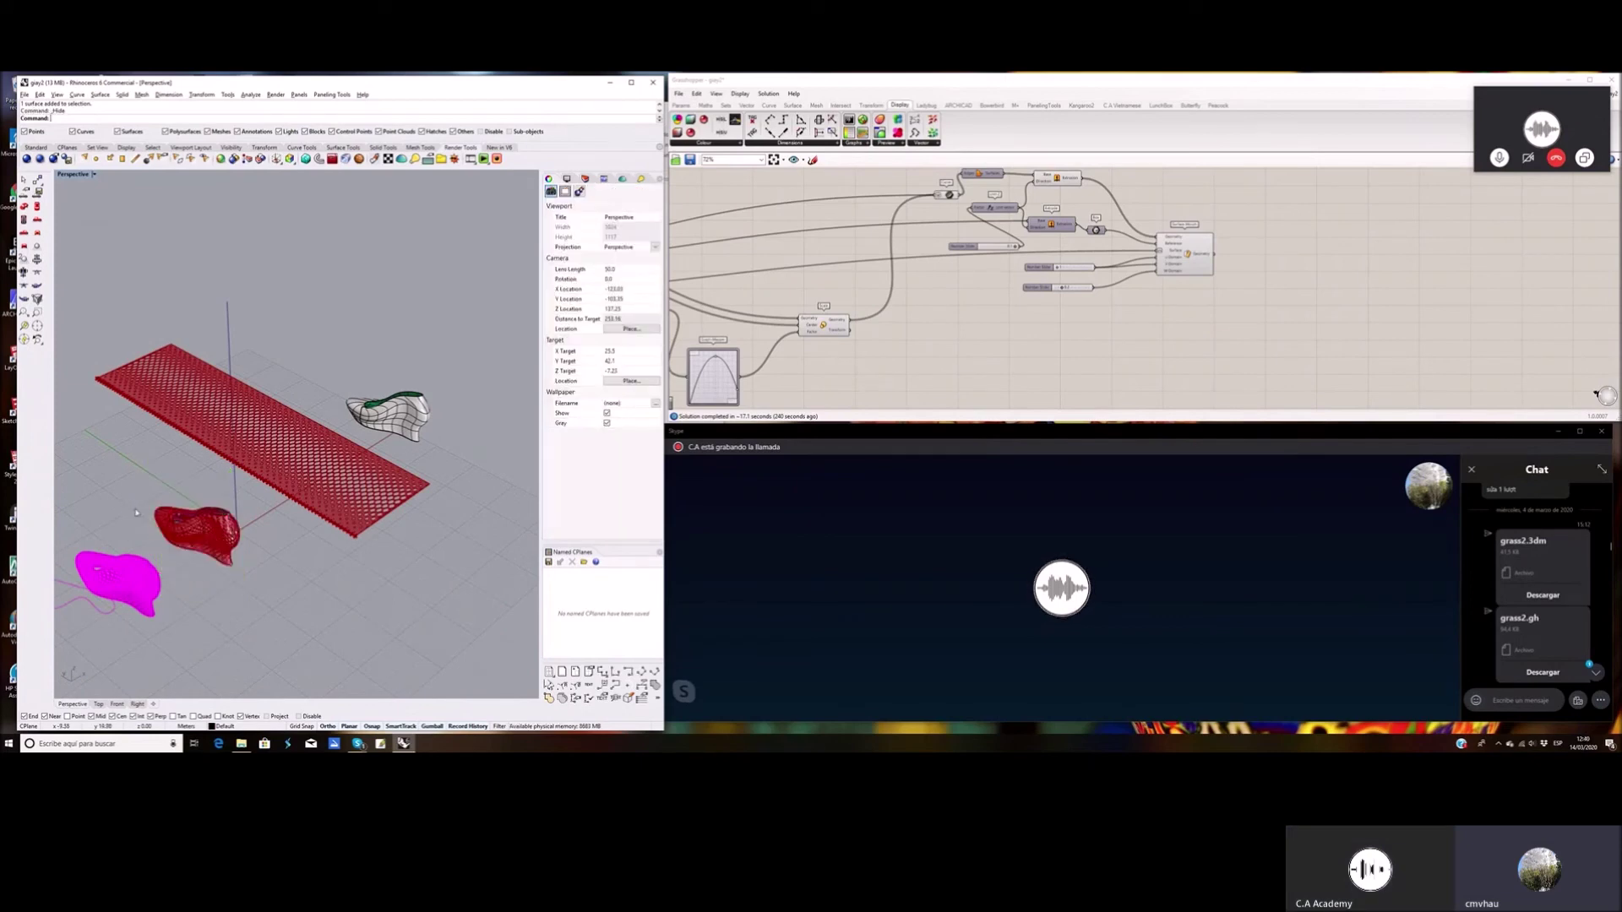
Examine the perforated shoe from the side and from above, focusing on the toe and the seam area
{"action": "right_click_drag", "start_coordinate": [201, 575], "coordinate": [347, 493]}
{"action": "scroll", "coordinate": [393, 499], "scroll_direction": "up", "scroll_amount": 4}
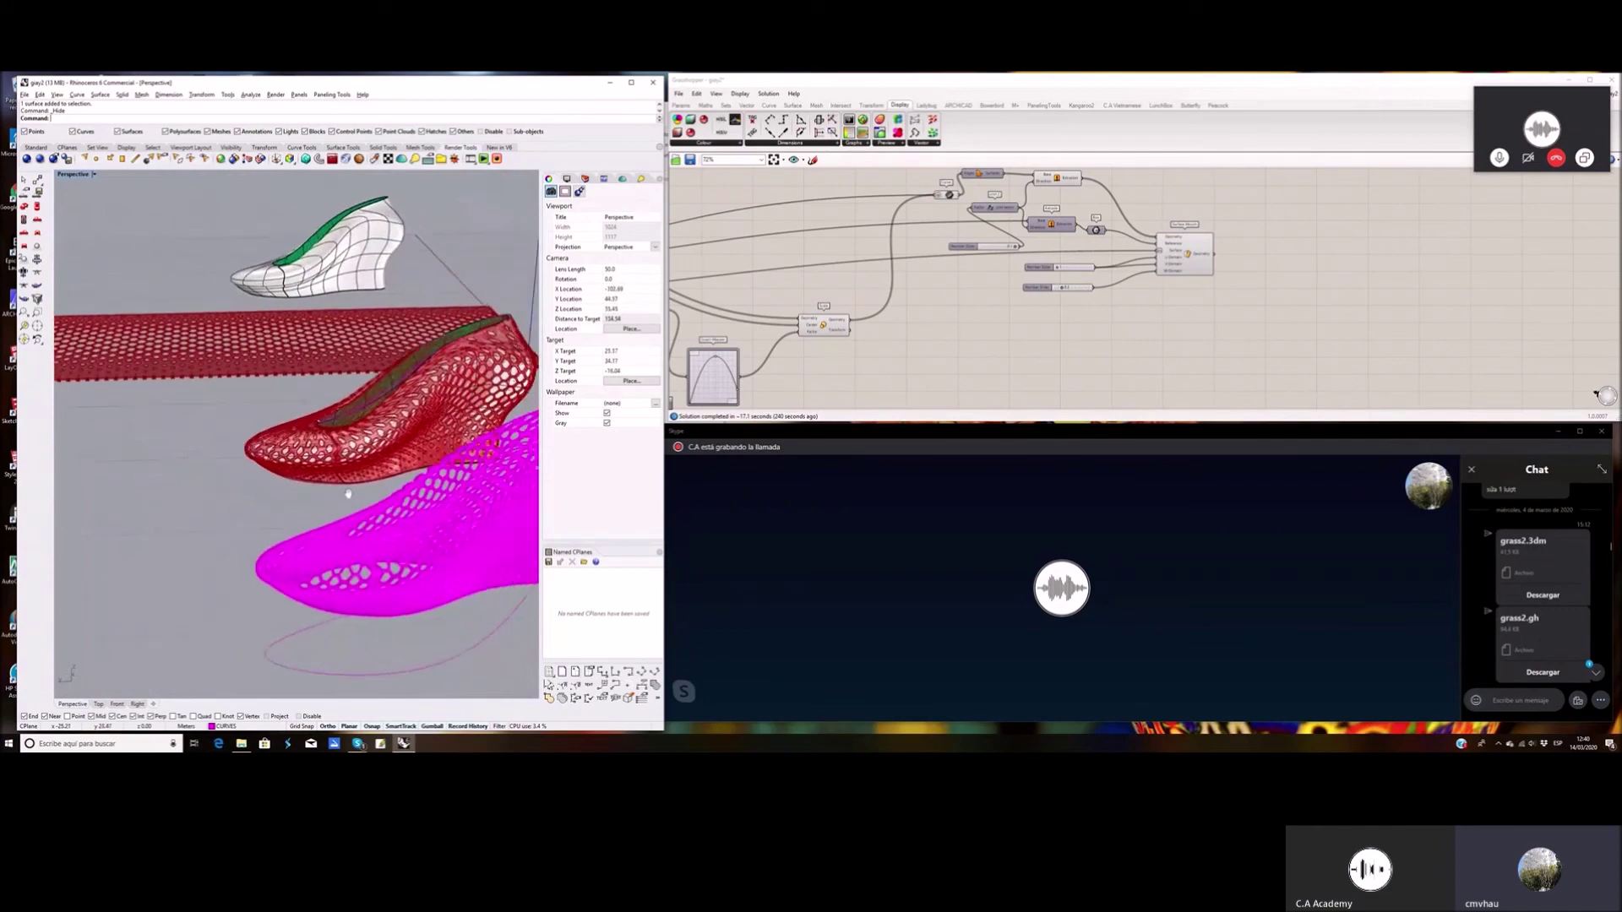
{"action": "scroll", "coordinate": [399, 444], "scroll_direction": "up", "scroll_amount": 4}
{"action": "scroll", "coordinate": [399, 443], "scroll_direction": "up", "scroll_amount": 4}
{"action": "right_click_drag", "start_coordinate": [399, 444], "coordinate": [319, 374]}
{"action": "scroll", "coordinate": [222, 464], "scroll_direction": "down", "scroll_amount": 5}
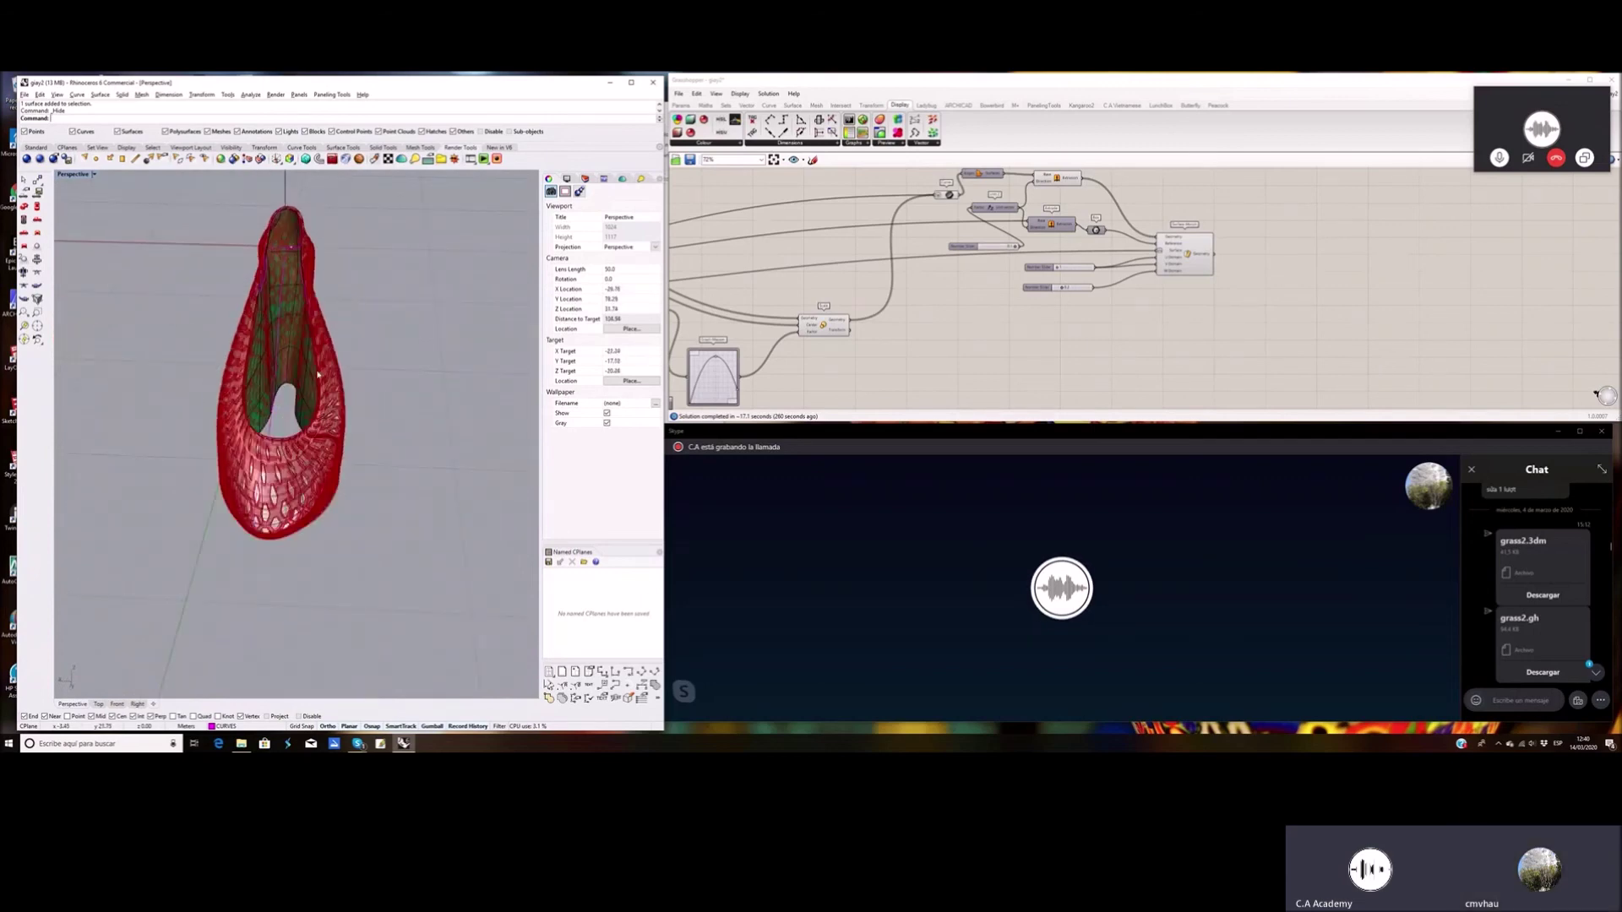
{"action": "scroll", "coordinate": [394, 368], "scroll_direction": "down", "scroll_amount": 3}
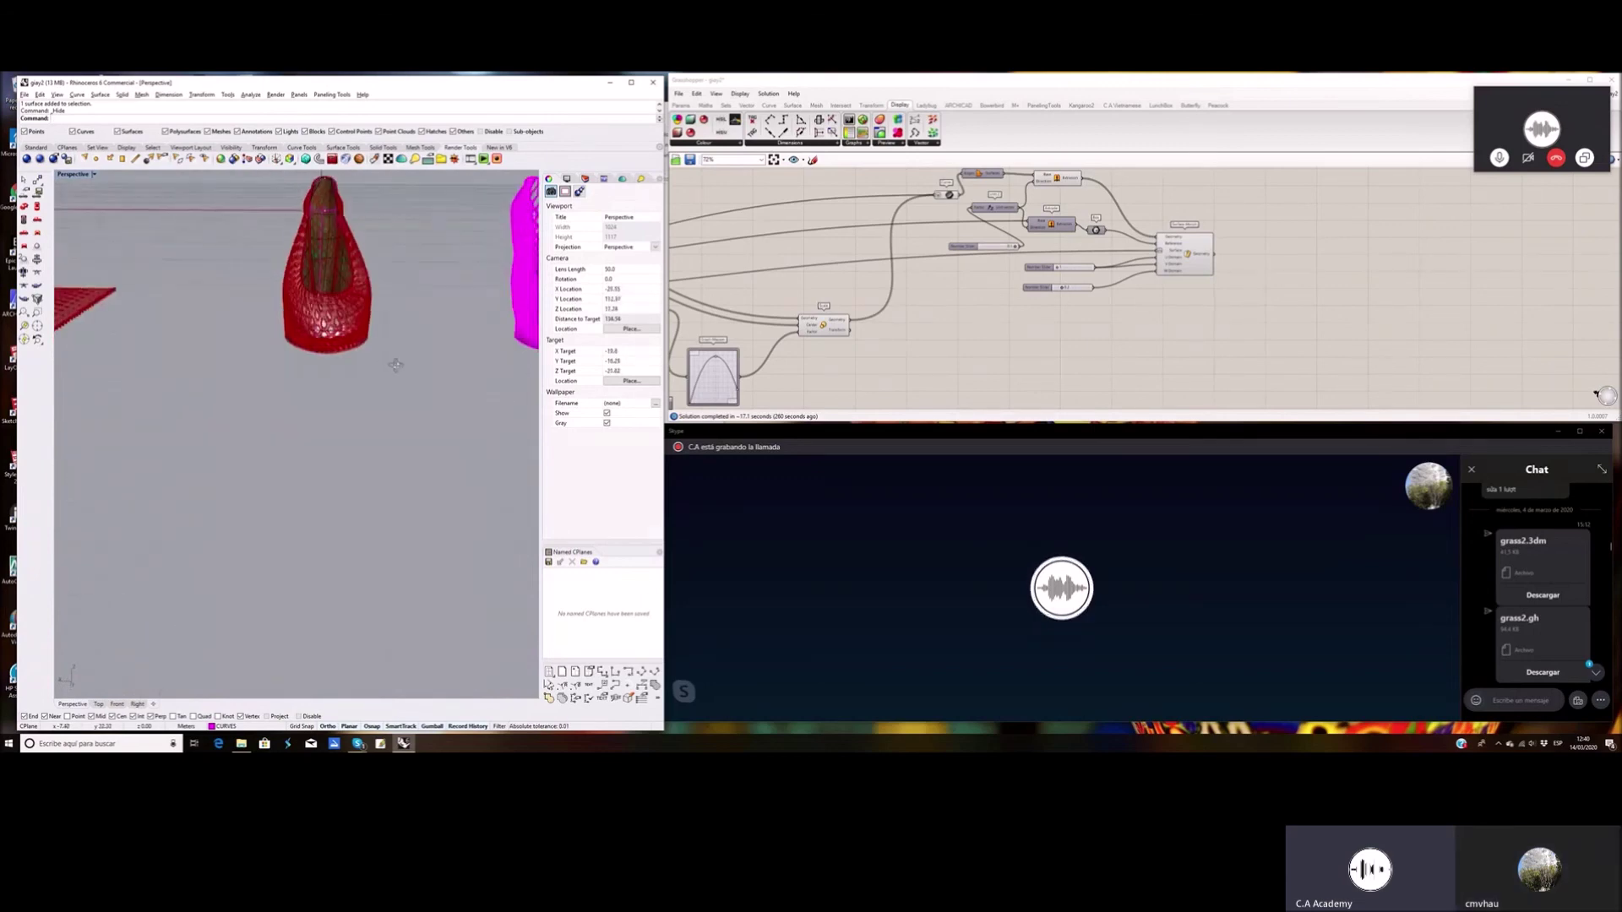
{"action": "right_click_drag", "start_coordinate": [394, 368], "coordinate": [391, 401]}
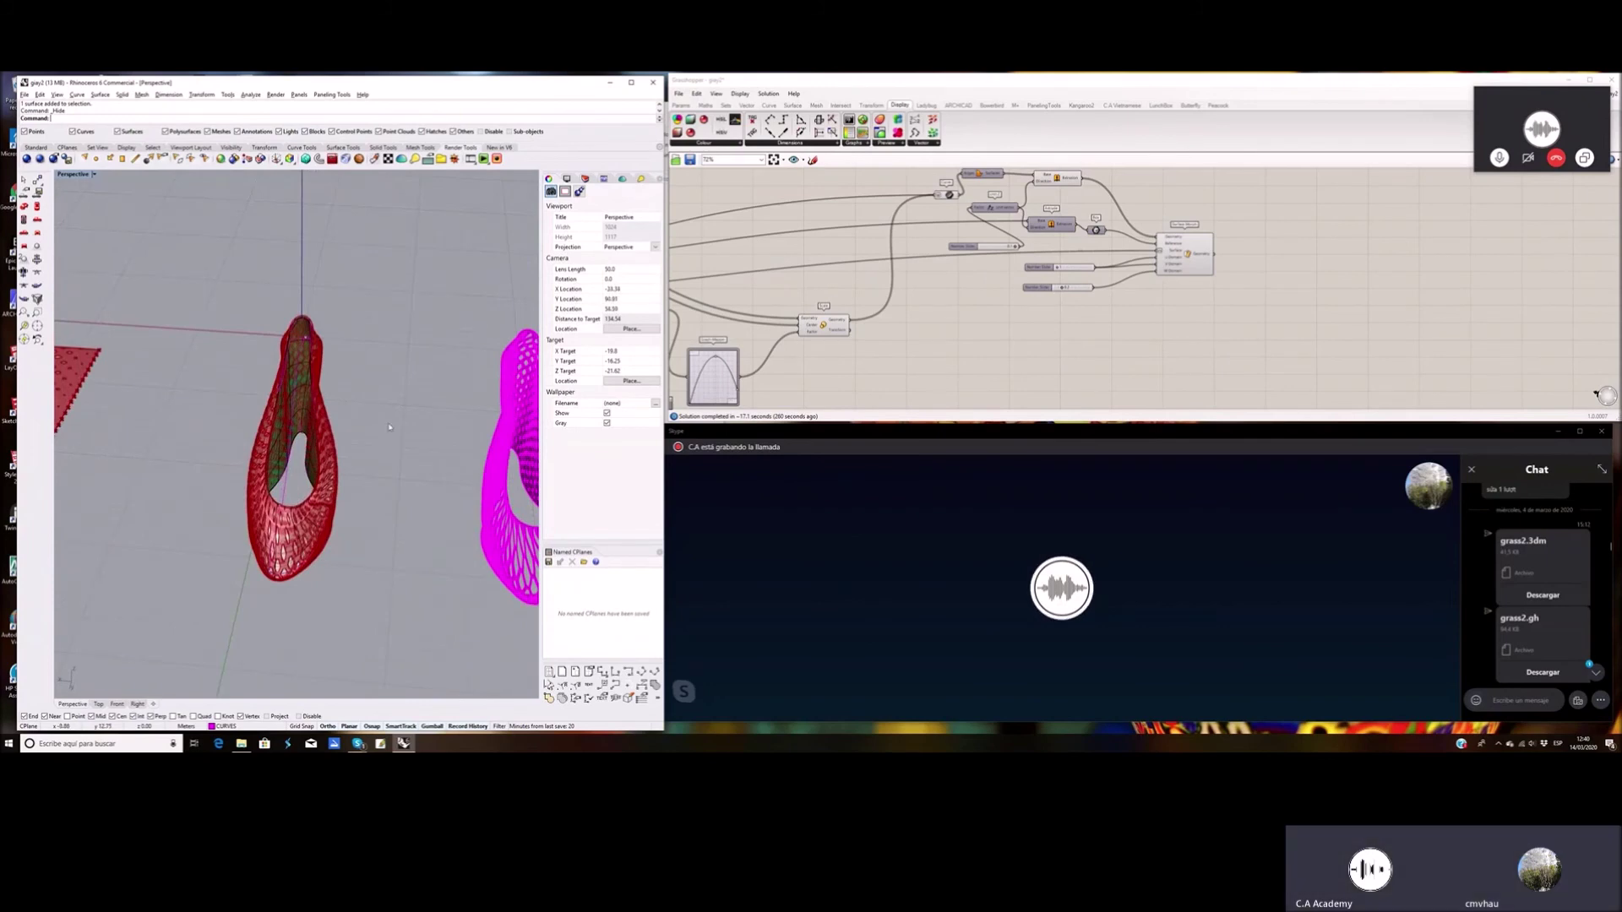
Examine the perforated red shoe from the side, focusing on the hexagon openings around the heel and wedge
{"action": "right_click_drag", "start_coordinate": [390, 427], "coordinate": [292, 349], "text": "shift"}
{"action": "scroll", "coordinate": [291, 350], "scroll_direction": "up", "scroll_amount": 5}
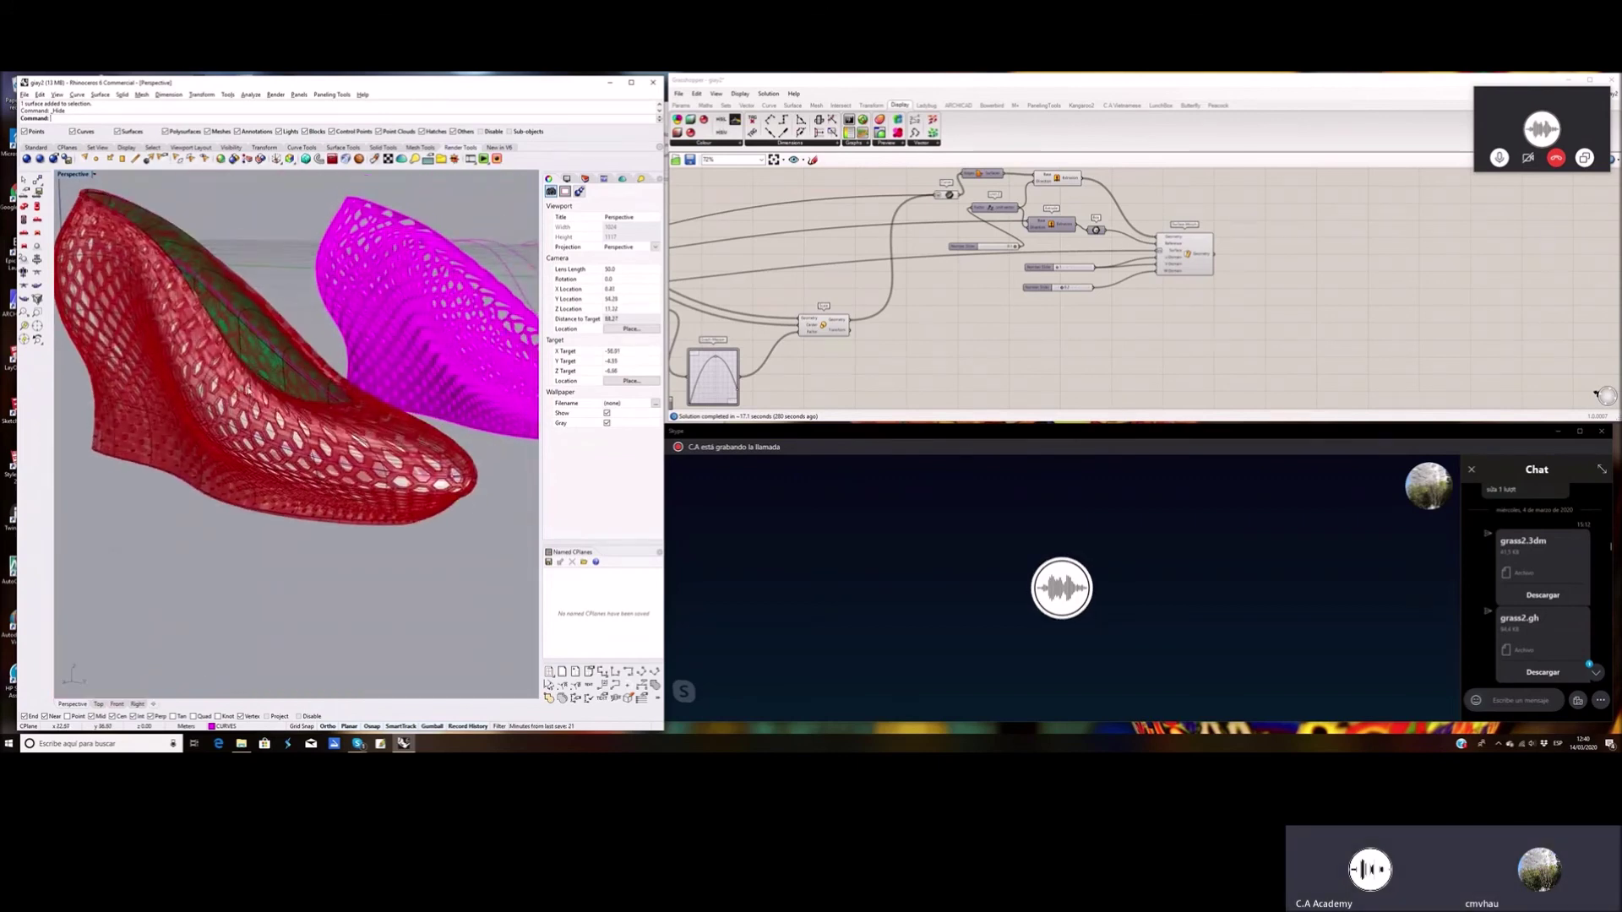
{"action": "scroll", "coordinate": [229, 412], "scroll_direction": "down", "scroll_amount": 2}
{"action": "right_click_drag", "start_coordinate": [225, 410], "coordinate": [232, 392]}
{"action": "scroll", "coordinate": [231, 392], "scroll_direction": "up", "scroll_amount": 3}
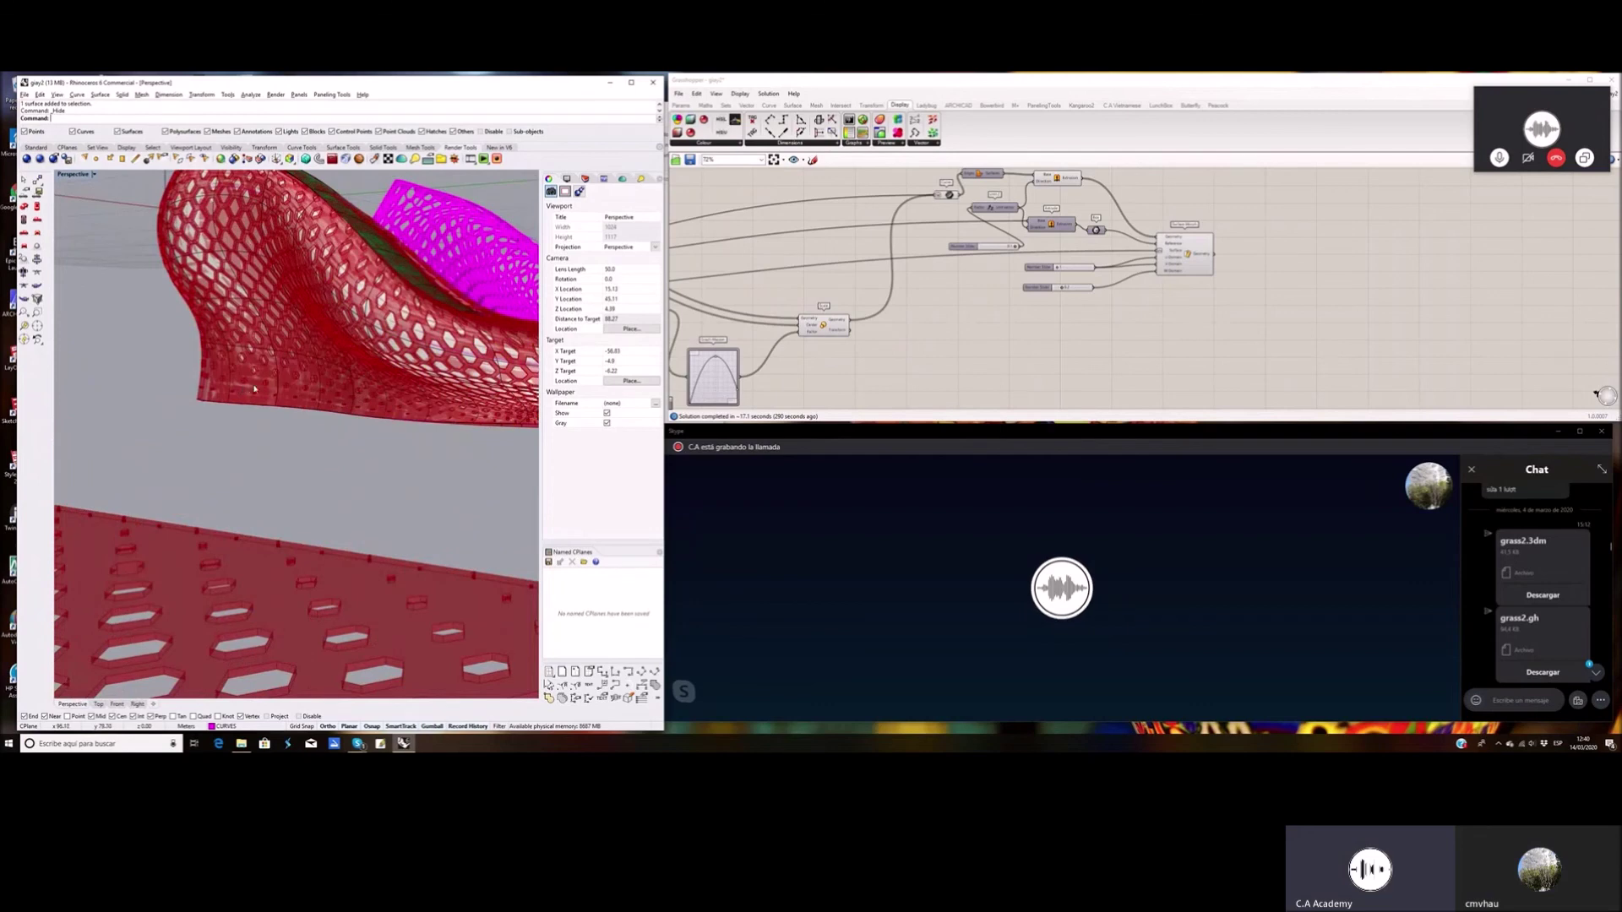
{"action": "right_click_drag", "start_coordinate": [274, 387], "coordinate": [287, 400]}
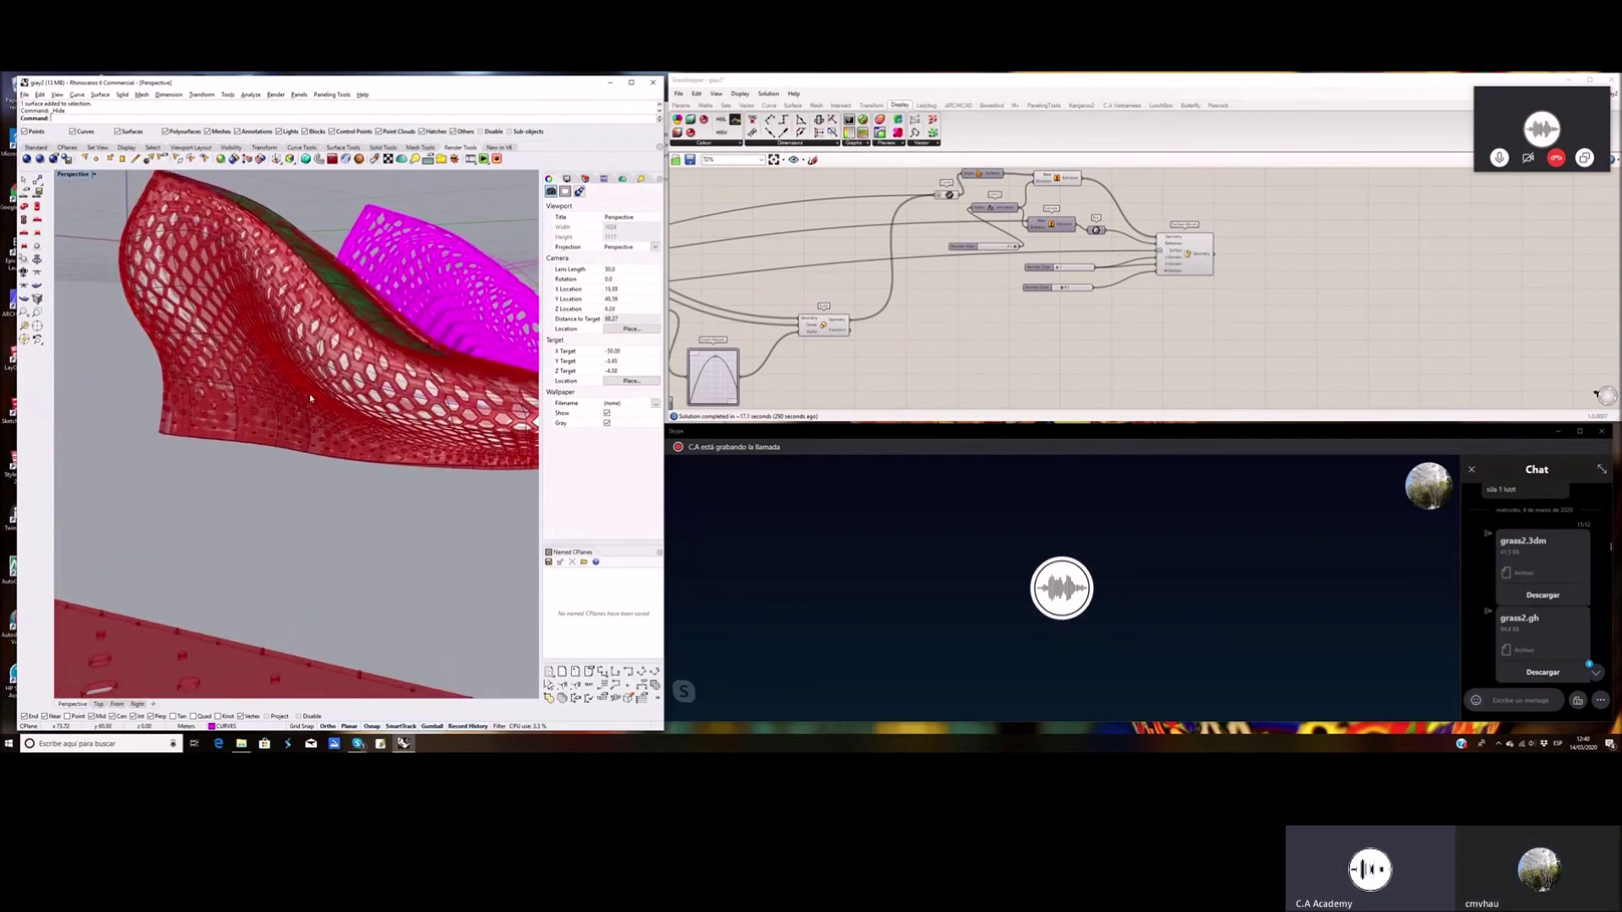
{"action": "right_click_drag", "start_coordinate": [320, 399], "coordinate": [332, 405]}
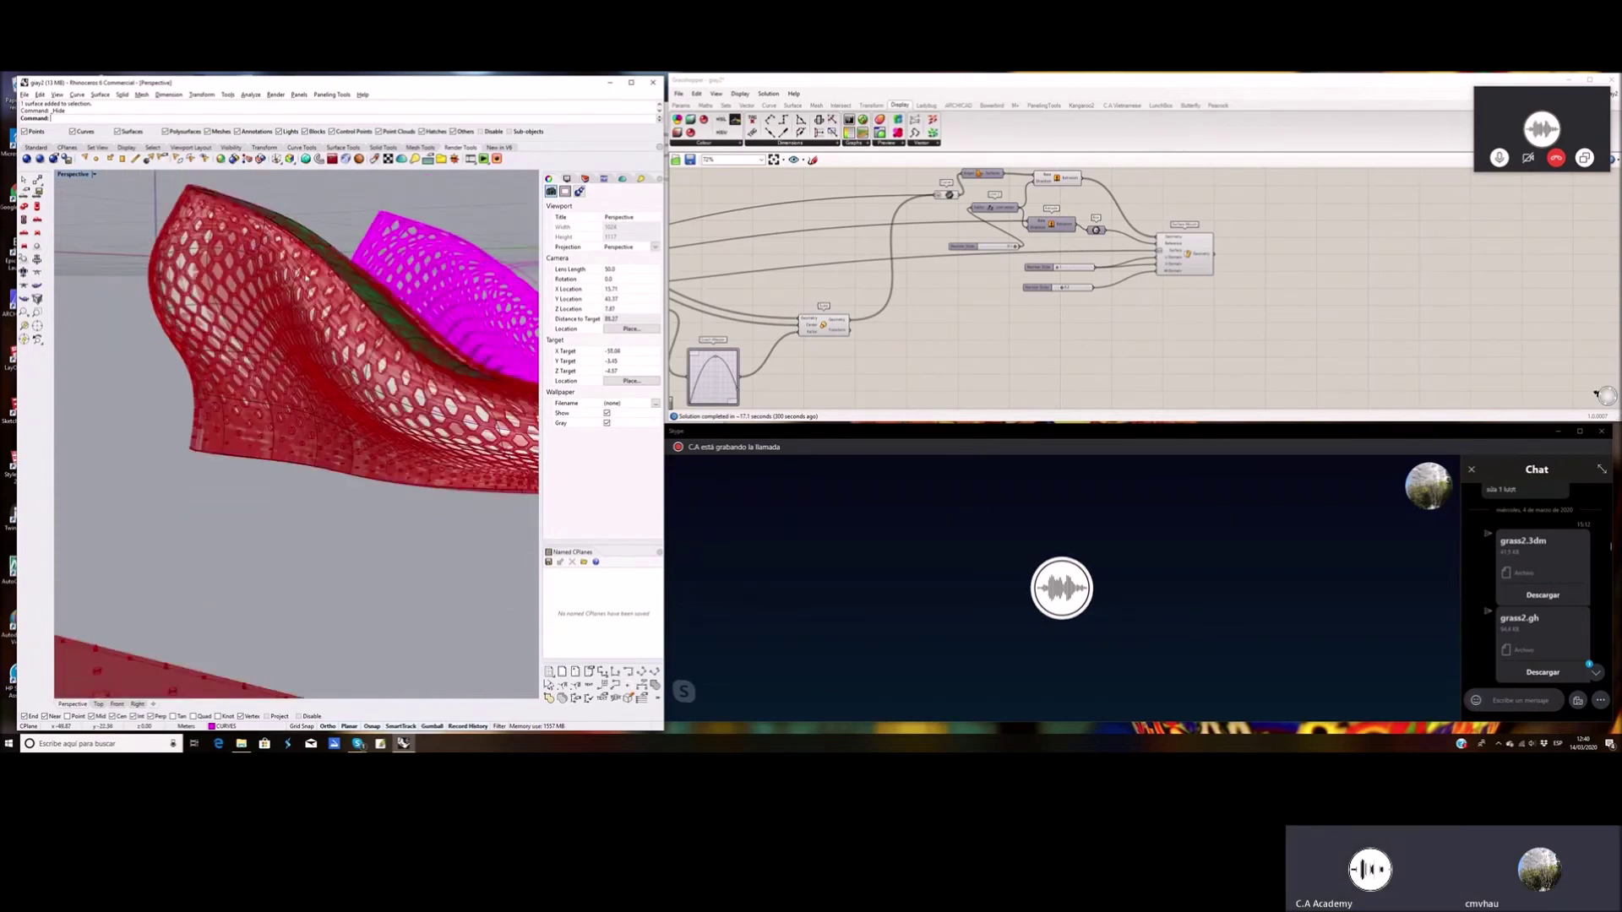
{"action": "scroll", "coordinate": [309, 279], "scroll_direction": "up", "scroll_amount": 3}
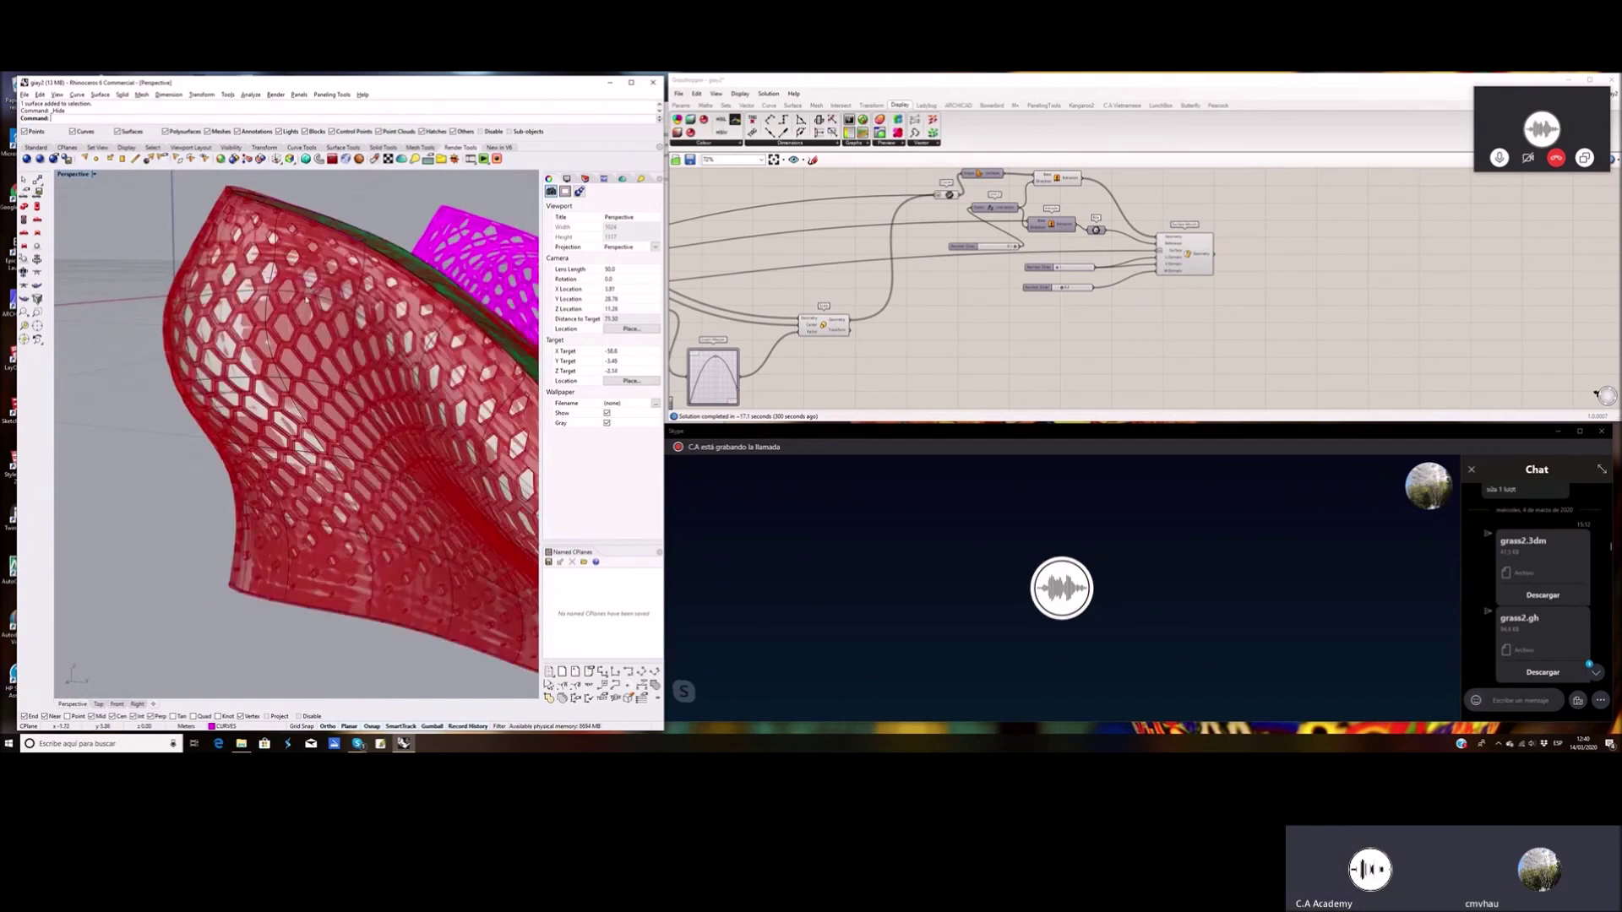
{"action": "scroll", "coordinate": [308, 349], "scroll_direction": "down", "scroll_amount": 20}
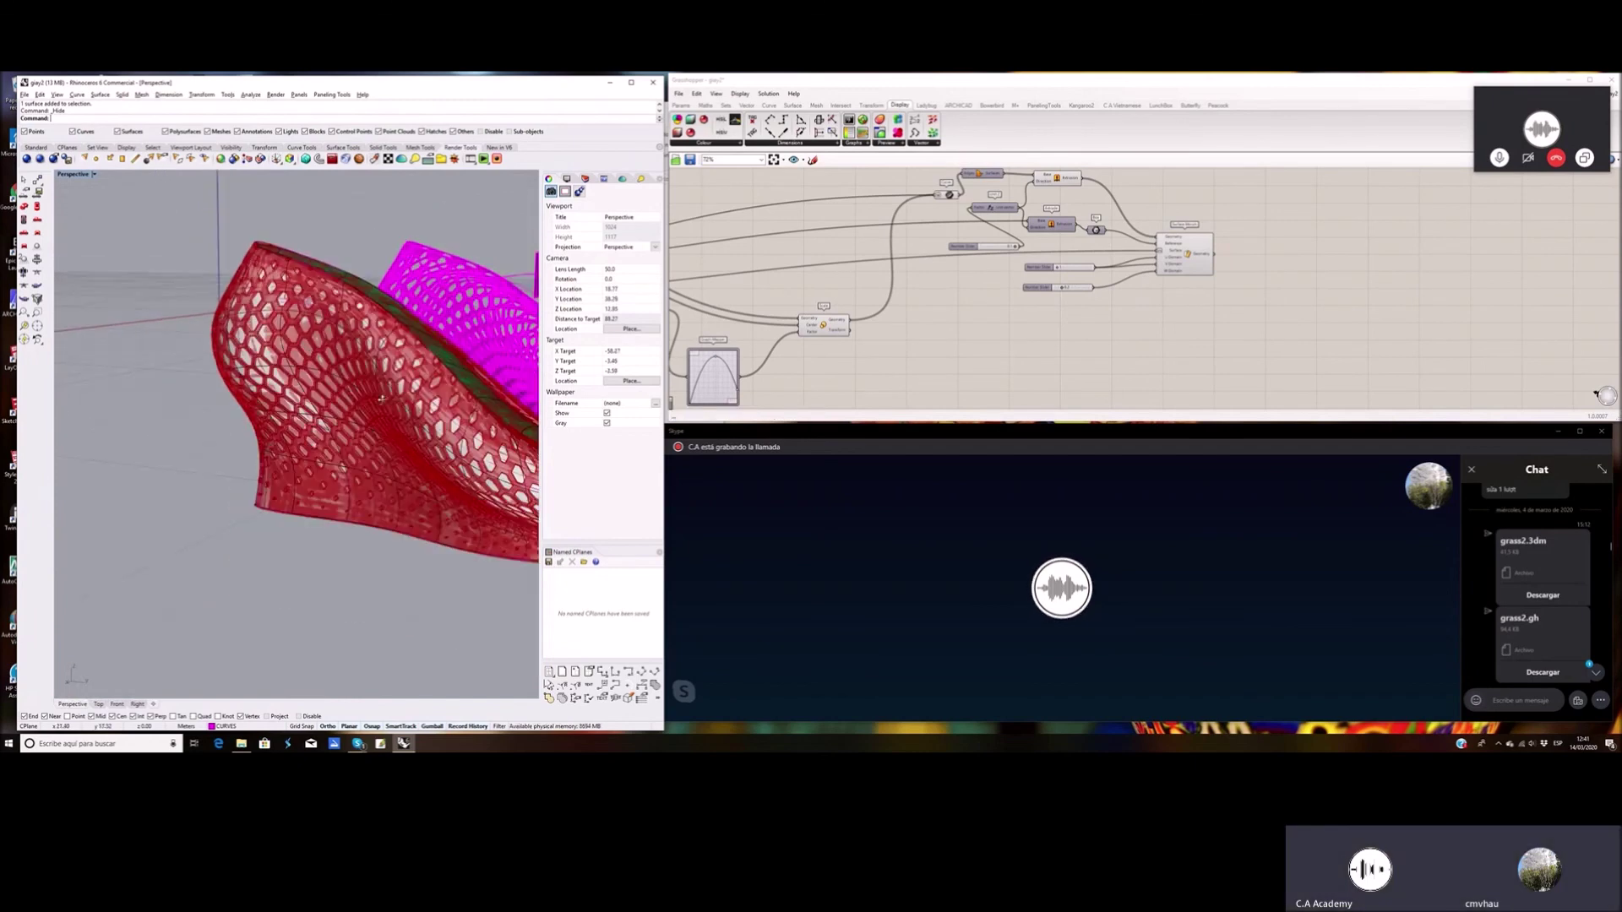
Inspect the red shoe's opening and opposite side close up, and check the neighbouring geometry before viewing the whole row of shoes
{"action": "right_click_drag", "start_coordinate": [279, 403], "coordinate": [414, 448]}
{"action": "scroll", "coordinate": [342, 321], "scroll_direction": "up", "scroll_amount": 18}
{"action": "scroll", "coordinate": [308, 336], "scroll_direction": "up", "scroll_amount": 10}
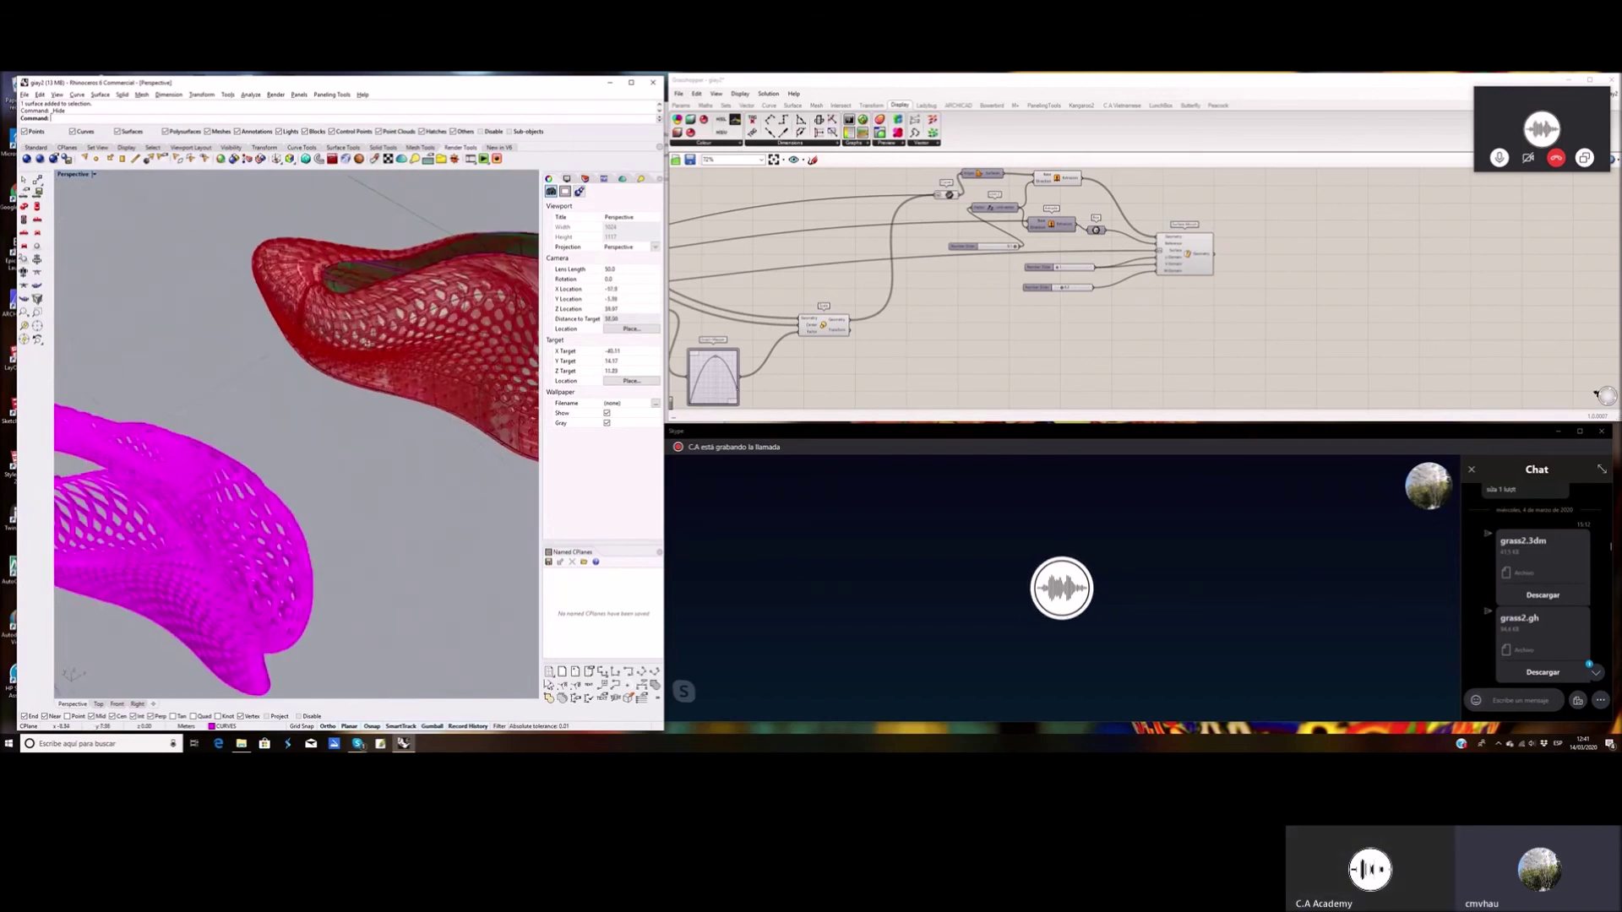
{"action": "scroll", "coordinate": [307, 337], "scroll_direction": "up", "scroll_amount": 5}
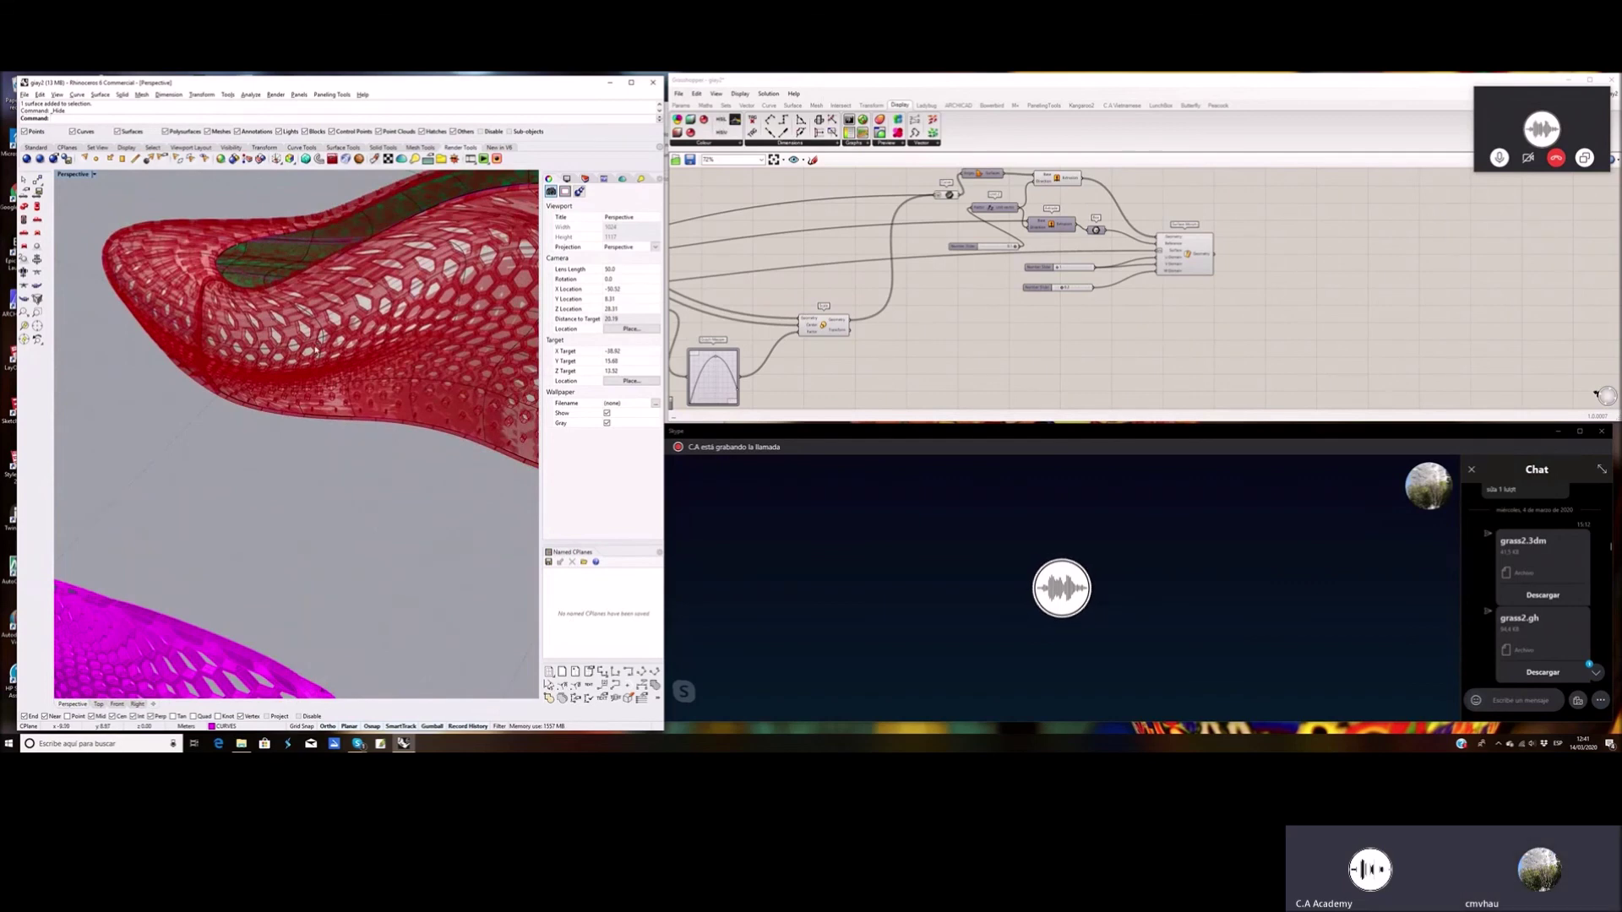
{"action": "scroll", "coordinate": [314, 355], "scroll_direction": "down", "scroll_amount": 15}
{"action": "right_click_drag", "start_coordinate": [340, 364], "coordinate": [164, 545]}
{"action": "scroll", "coordinate": [164, 545], "scroll_direction": "up", "scroll_amount": 5}
{"action": "left_click", "coordinate": [120, 545]}
{"action": "left_click", "coordinate": [173, 566]}
{"action": "scroll", "coordinate": [194, 571], "scroll_direction": "down", "scroll_amount": 5}
{"action": "right_click_drag", "start_coordinate": [205, 572], "coordinate": [370, 615]}
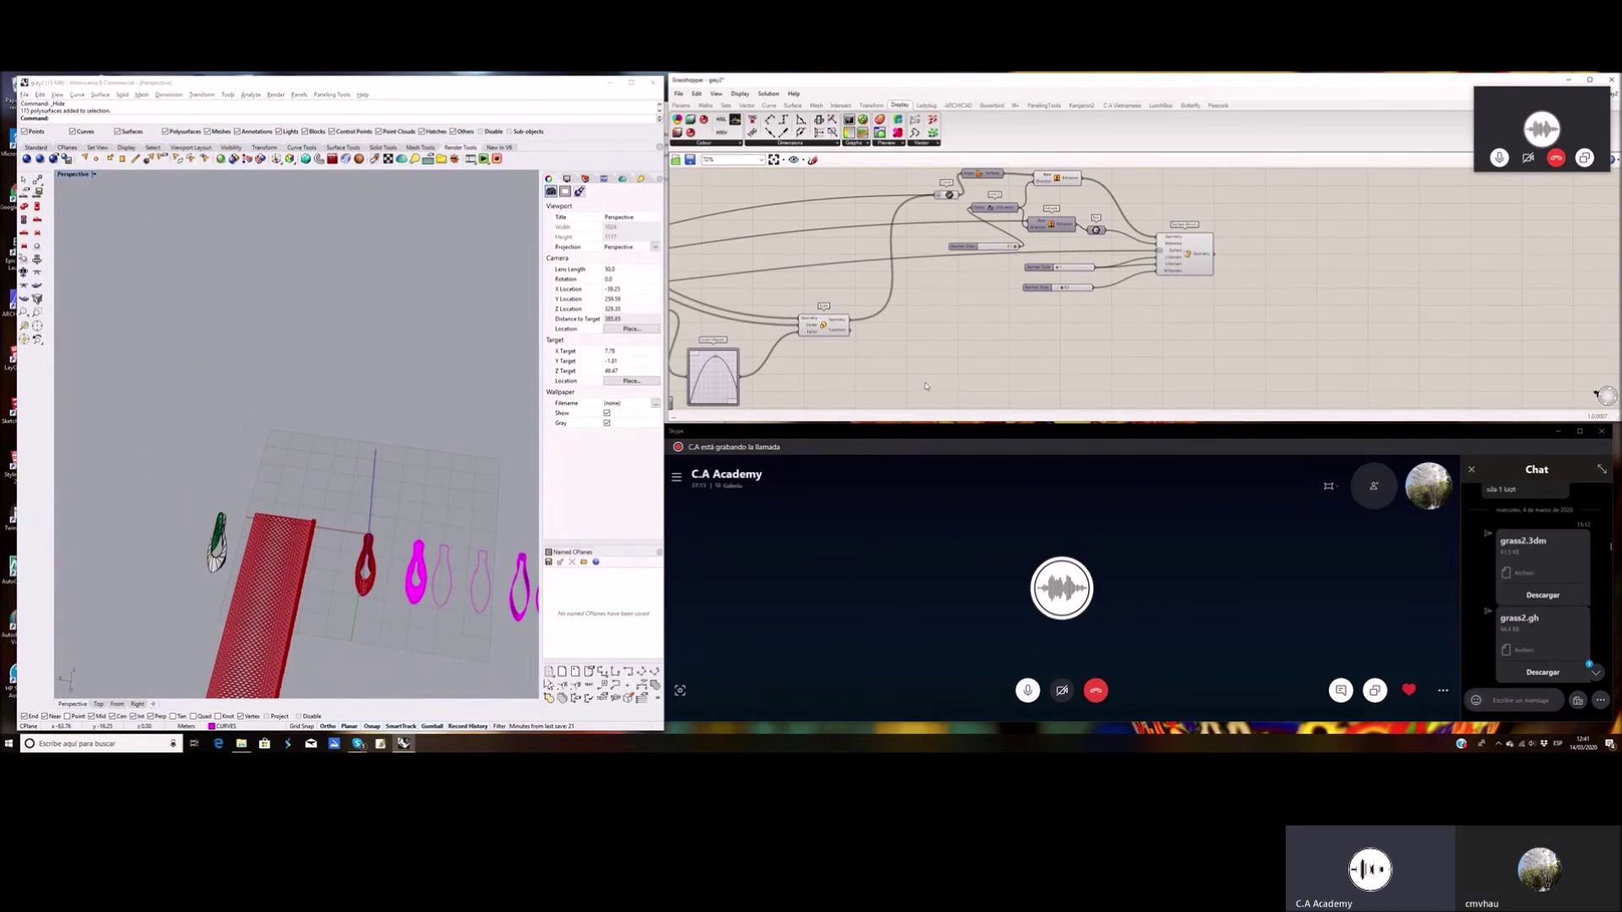
Shorten the Graph Mapper slightly, move it up nearer the Scale component, and save the Grasshopper definition
{"action": "scroll", "coordinate": [895, 315], "scroll_direction": "down", "scroll_amount": 3}
{"action": "scroll", "coordinate": [847, 295], "scroll_direction": "up", "scroll_amount": 5}
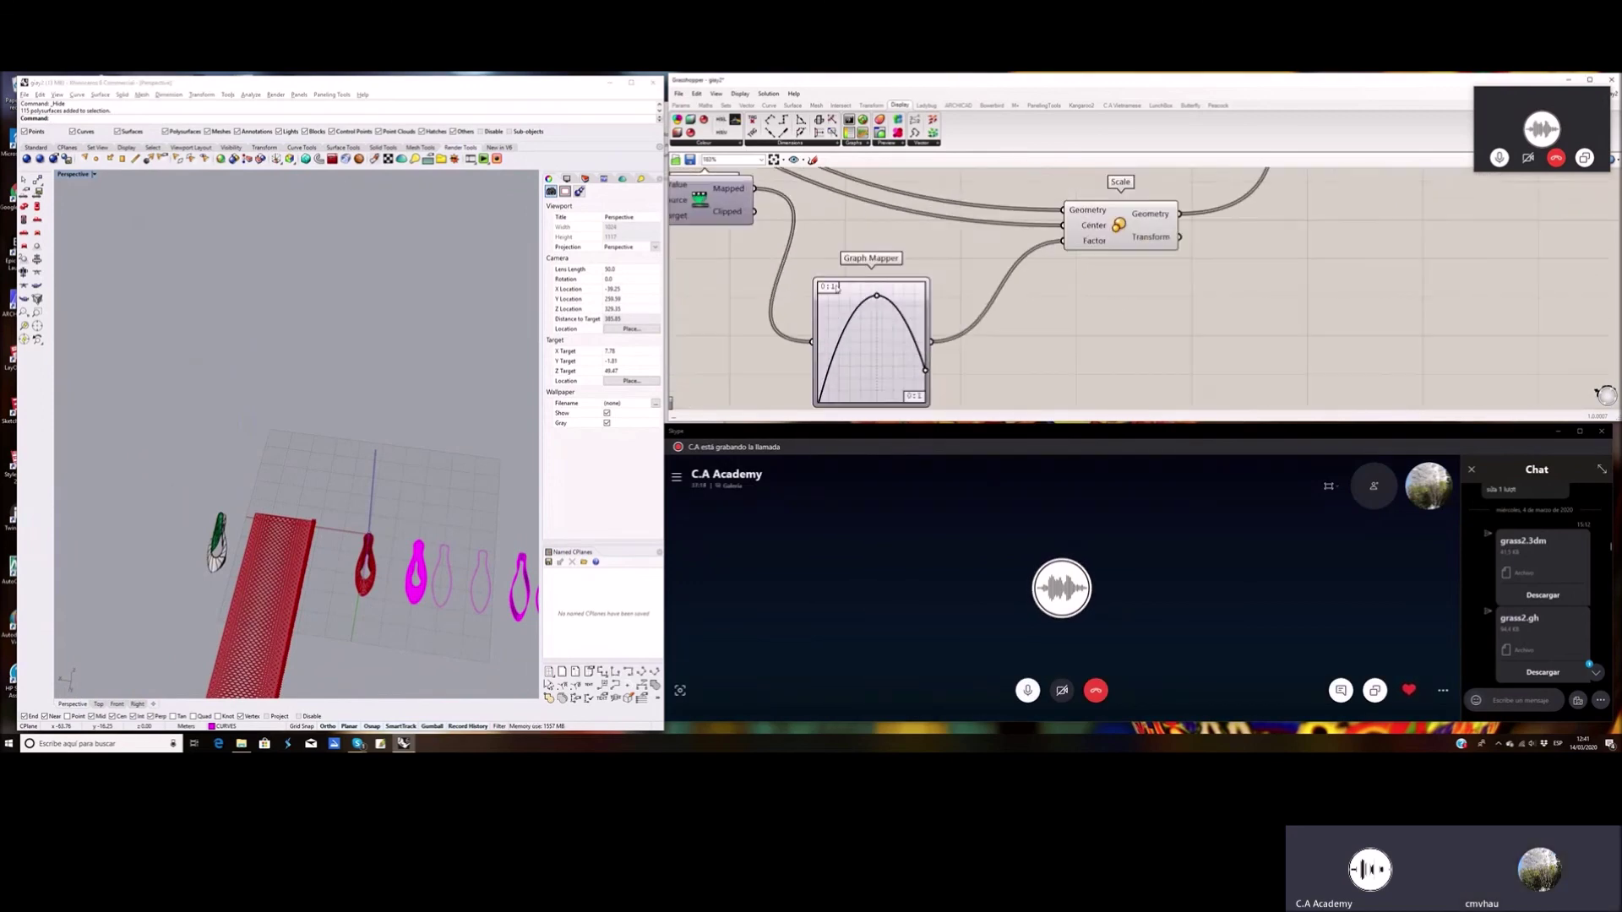
{"action": "left_click_drag", "start_coordinate": [849, 278], "coordinate": [850, 284]}
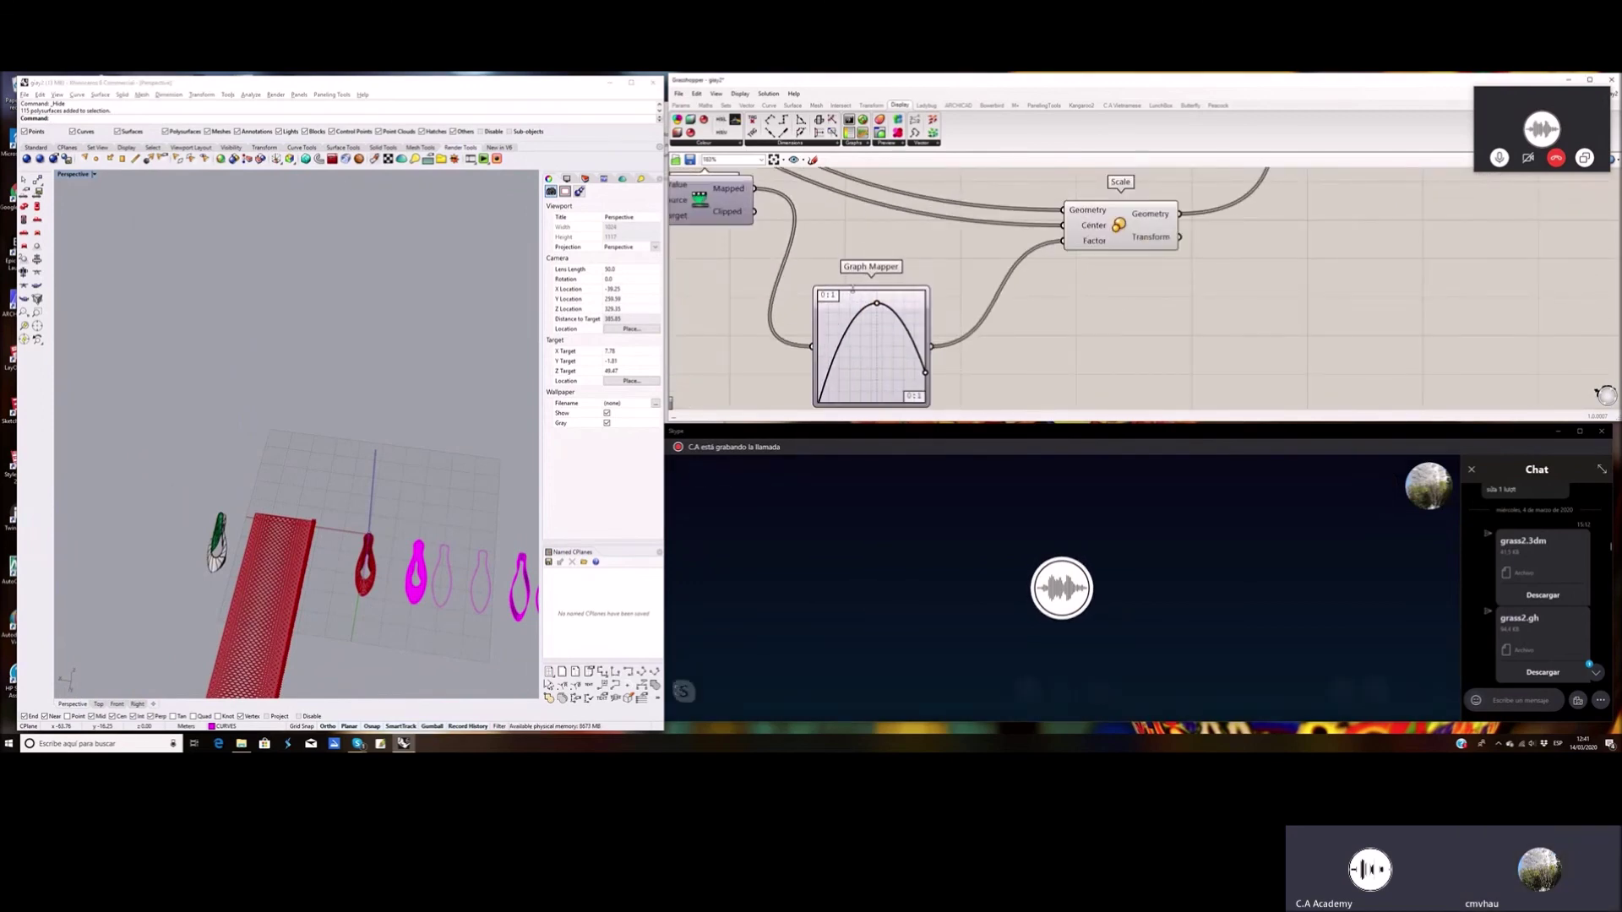
{"action": "left_click_drag", "start_coordinate": [860, 295], "coordinate": [864, 271]}
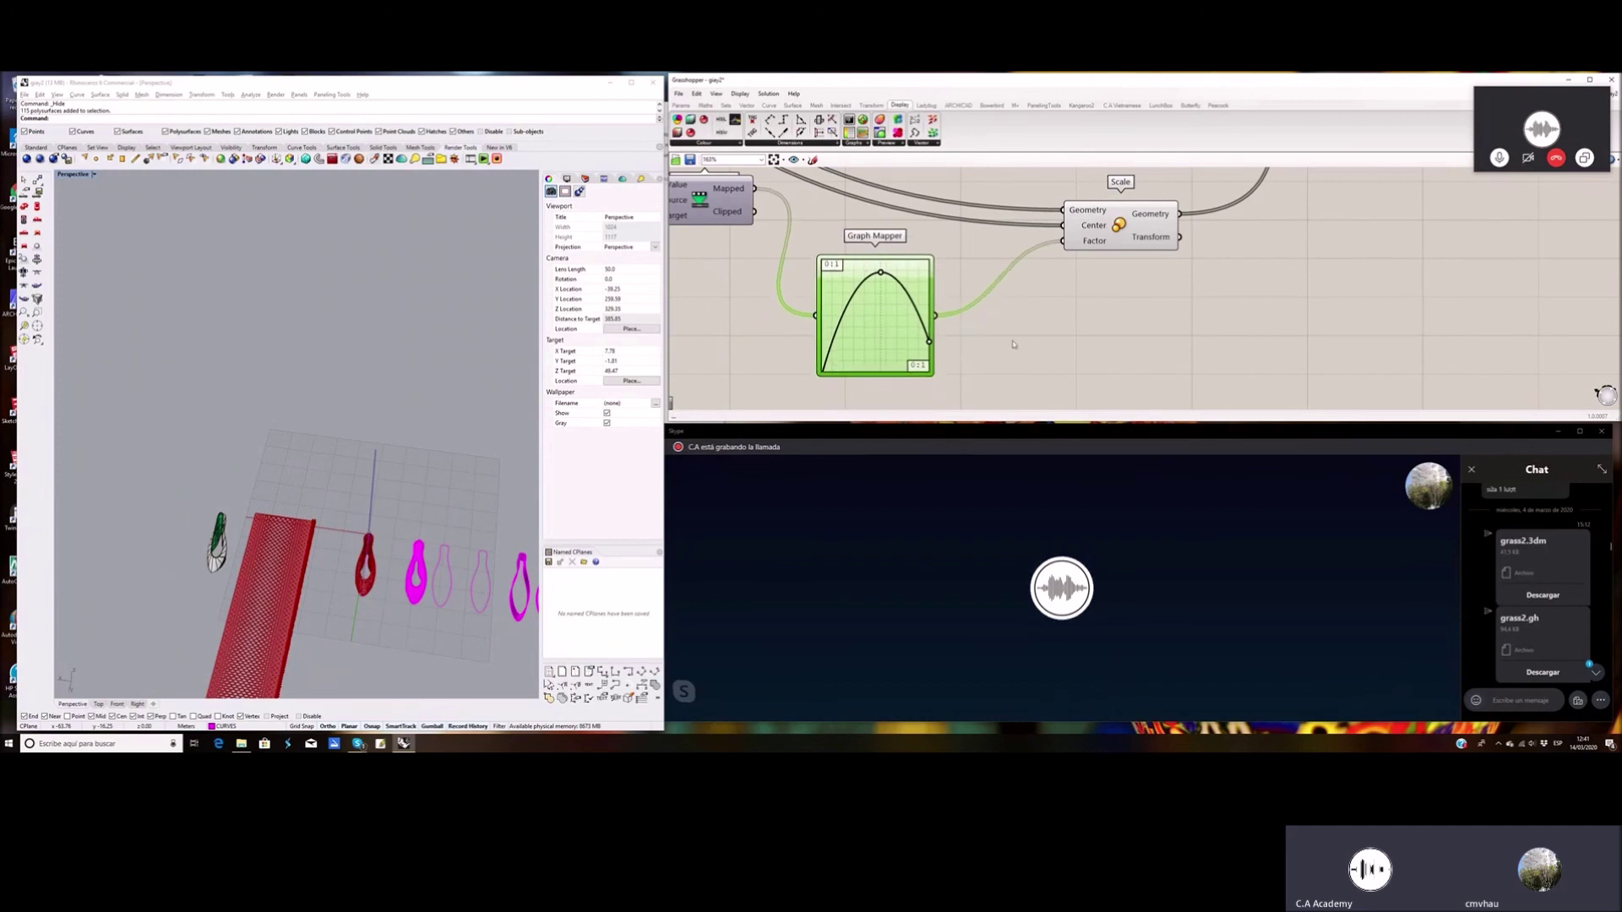
{"action": "scroll", "coordinate": [1020, 336], "scroll_direction": "down", "scroll_amount": 3}
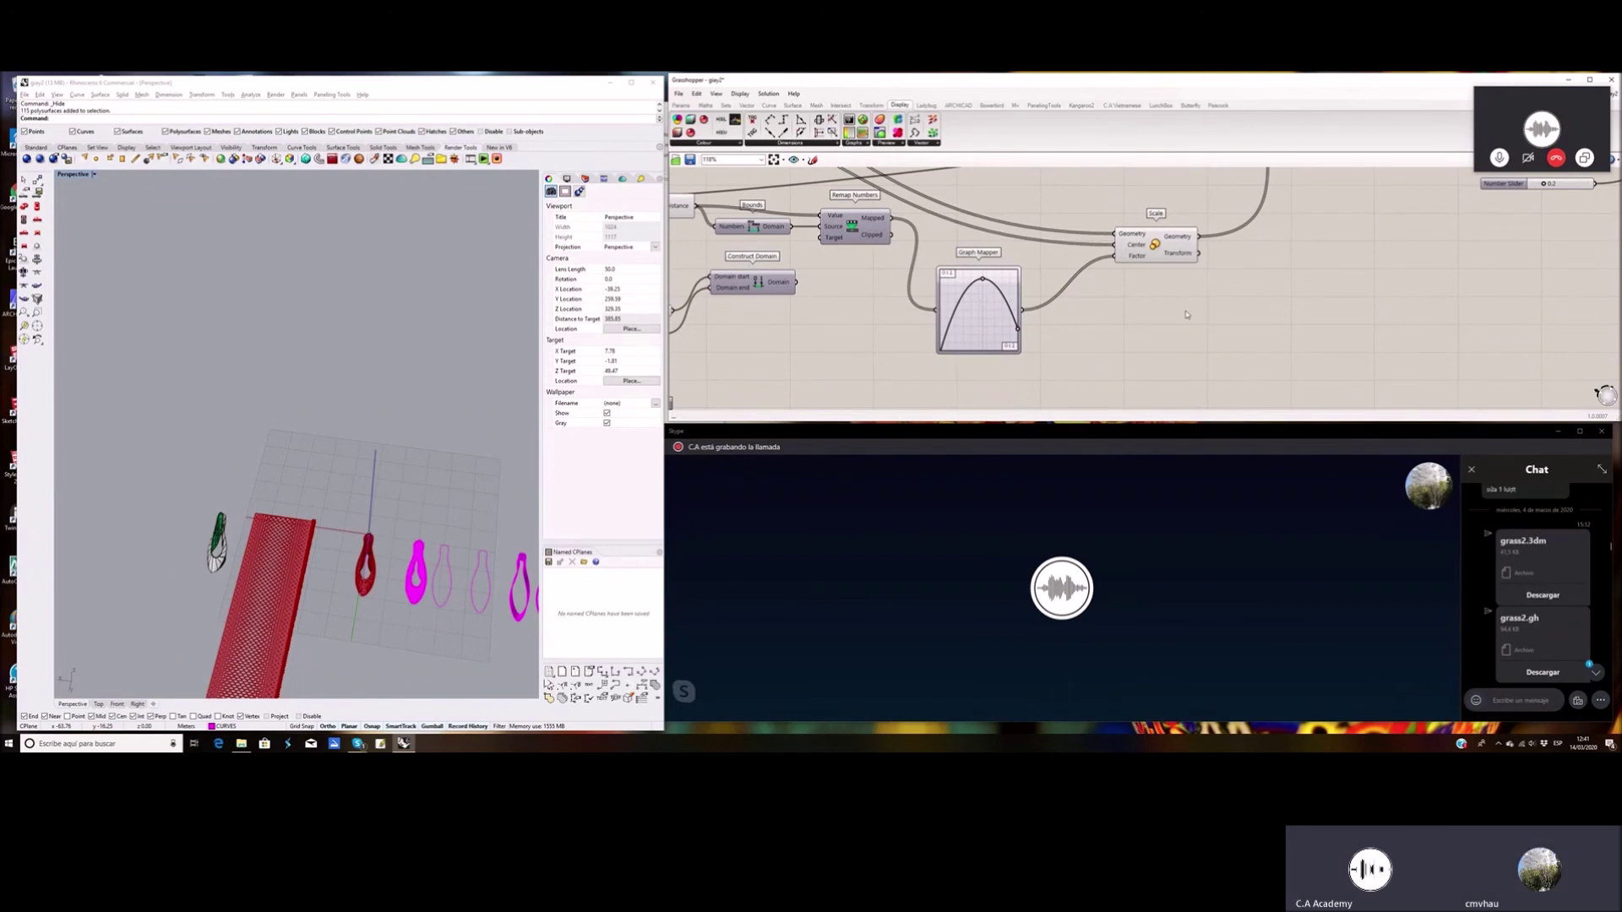
{"action": "scroll", "coordinate": [1186, 314], "scroll_direction": "down", "scroll_amount": 3}
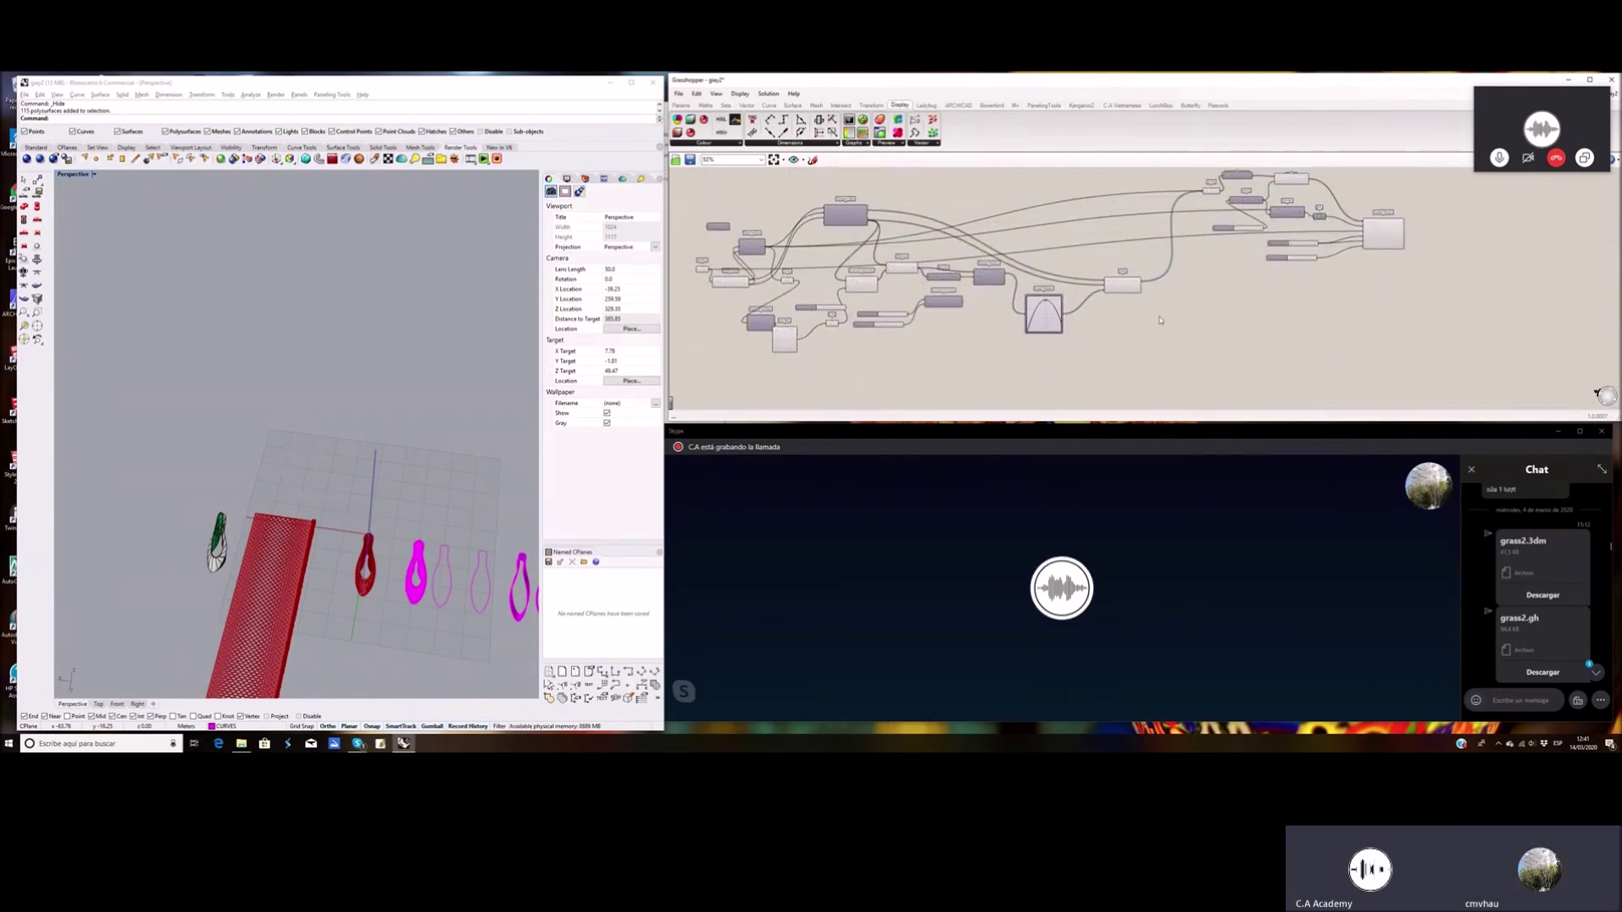
{"action": "key", "text": "ctrl+s"}
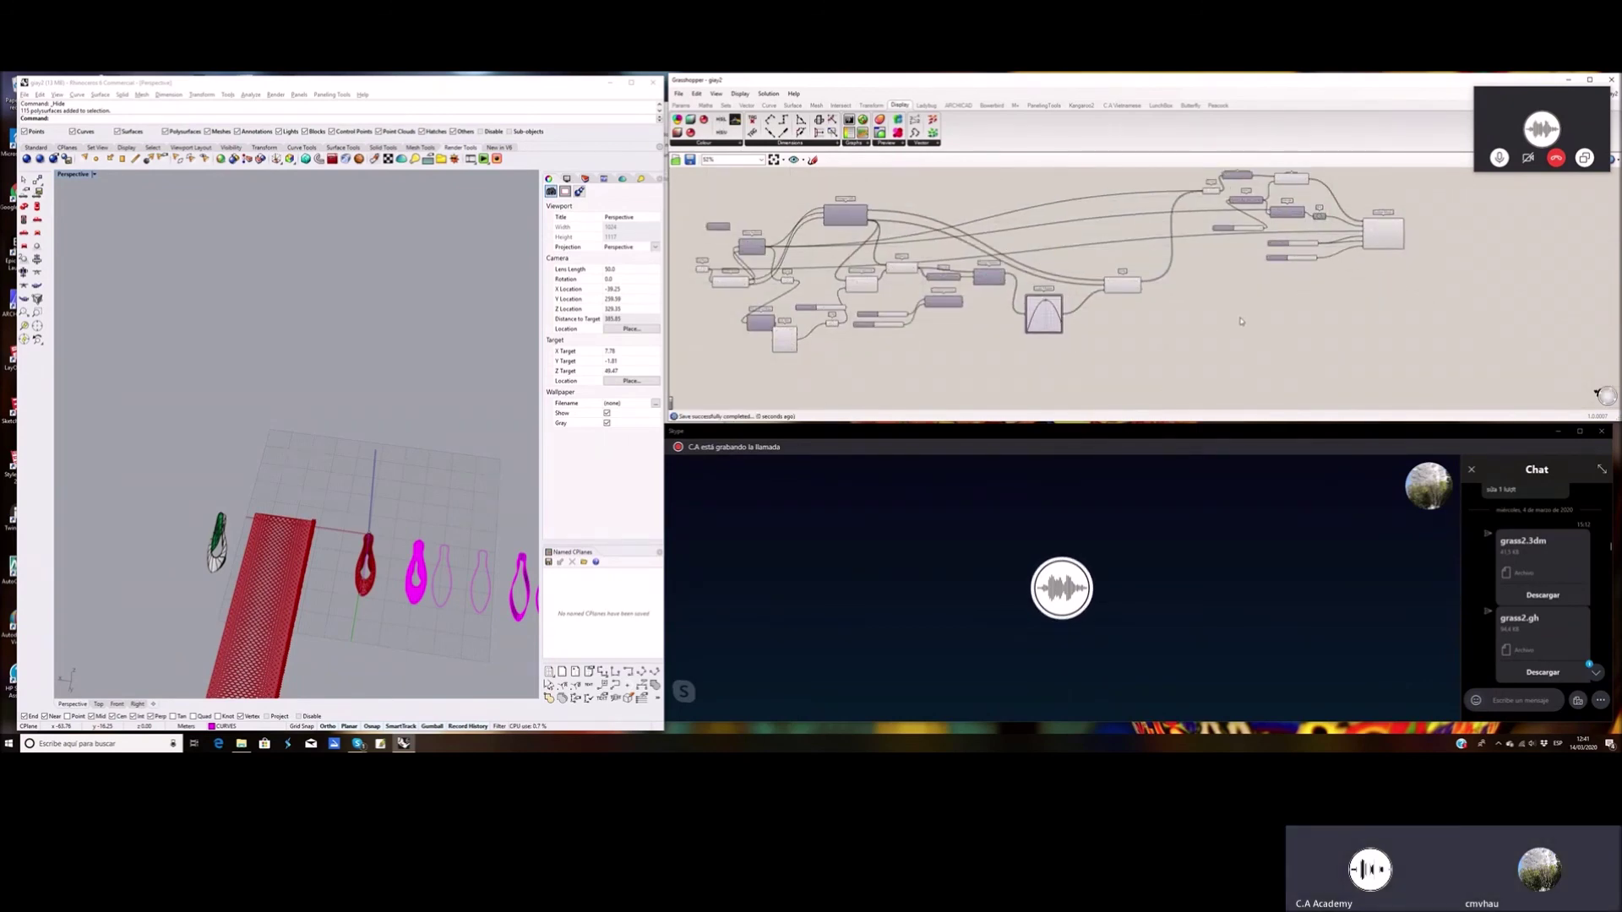
{"action": "scroll", "coordinate": [1172, 313], "scroll_direction": "down", "scroll_amount": 3}
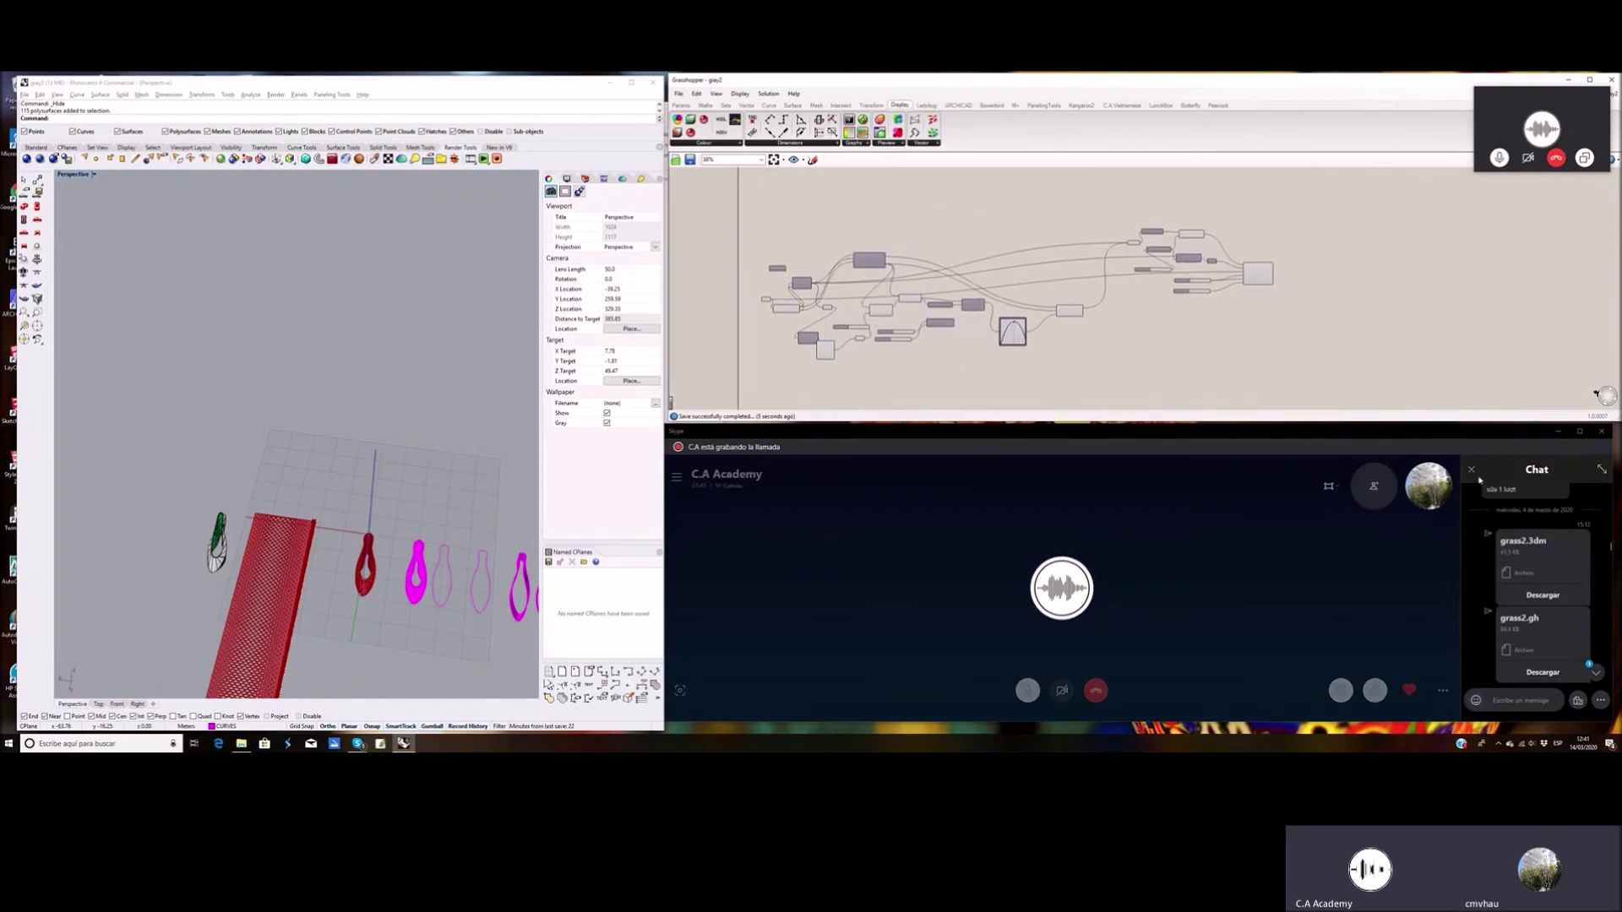
{"action": "left_click", "coordinate": [1601, 703]}
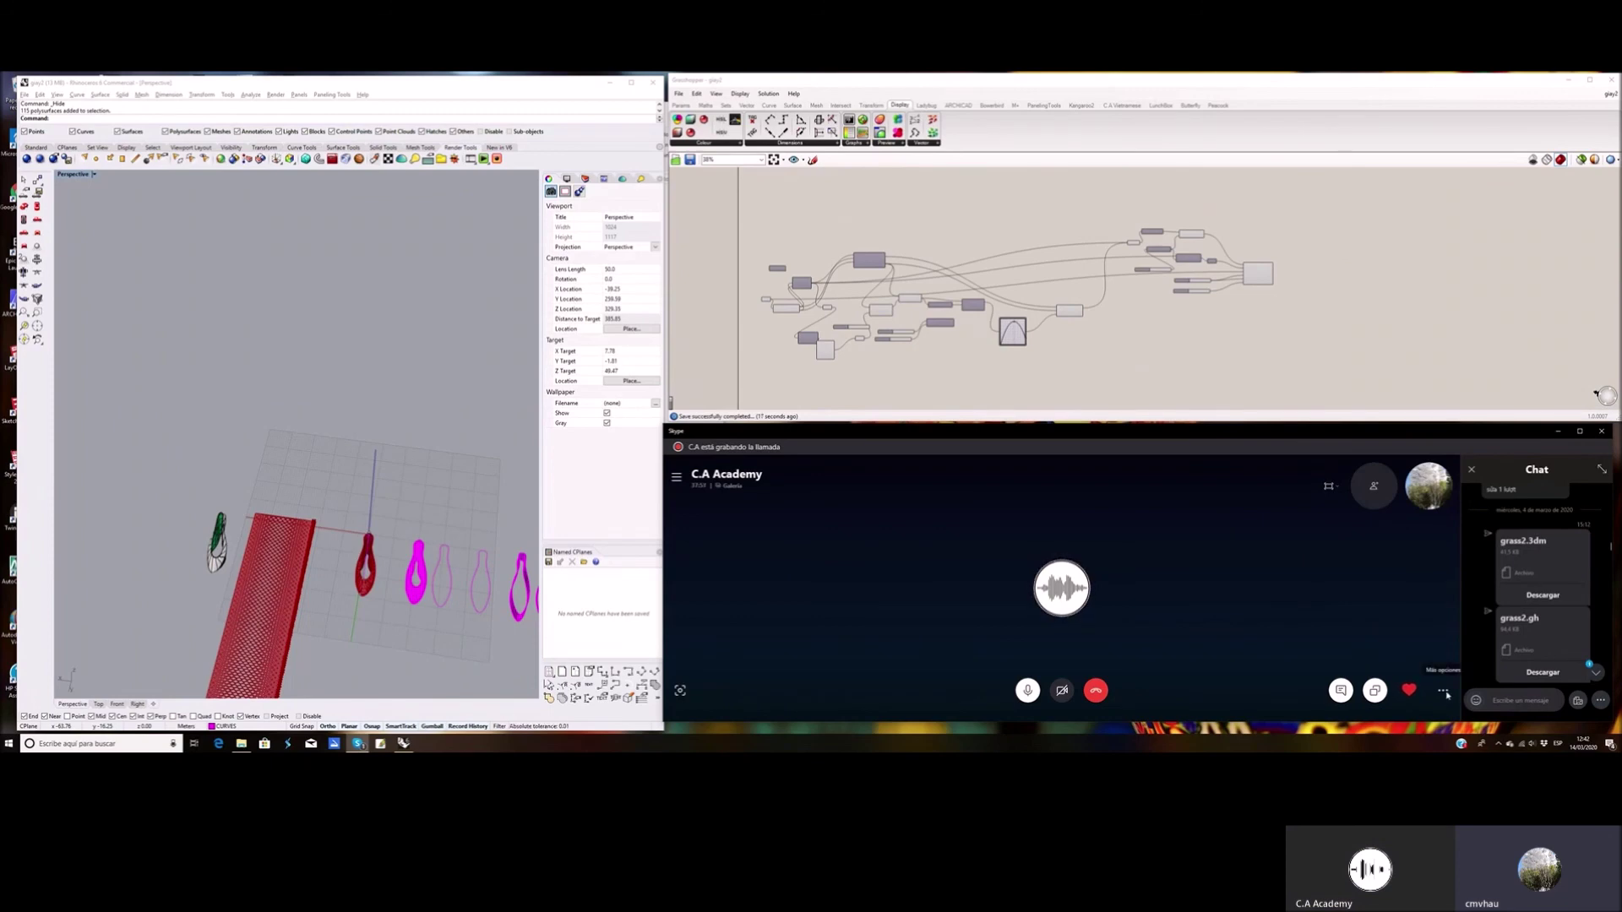
{"action": "left_click", "coordinate": [1443, 692]}
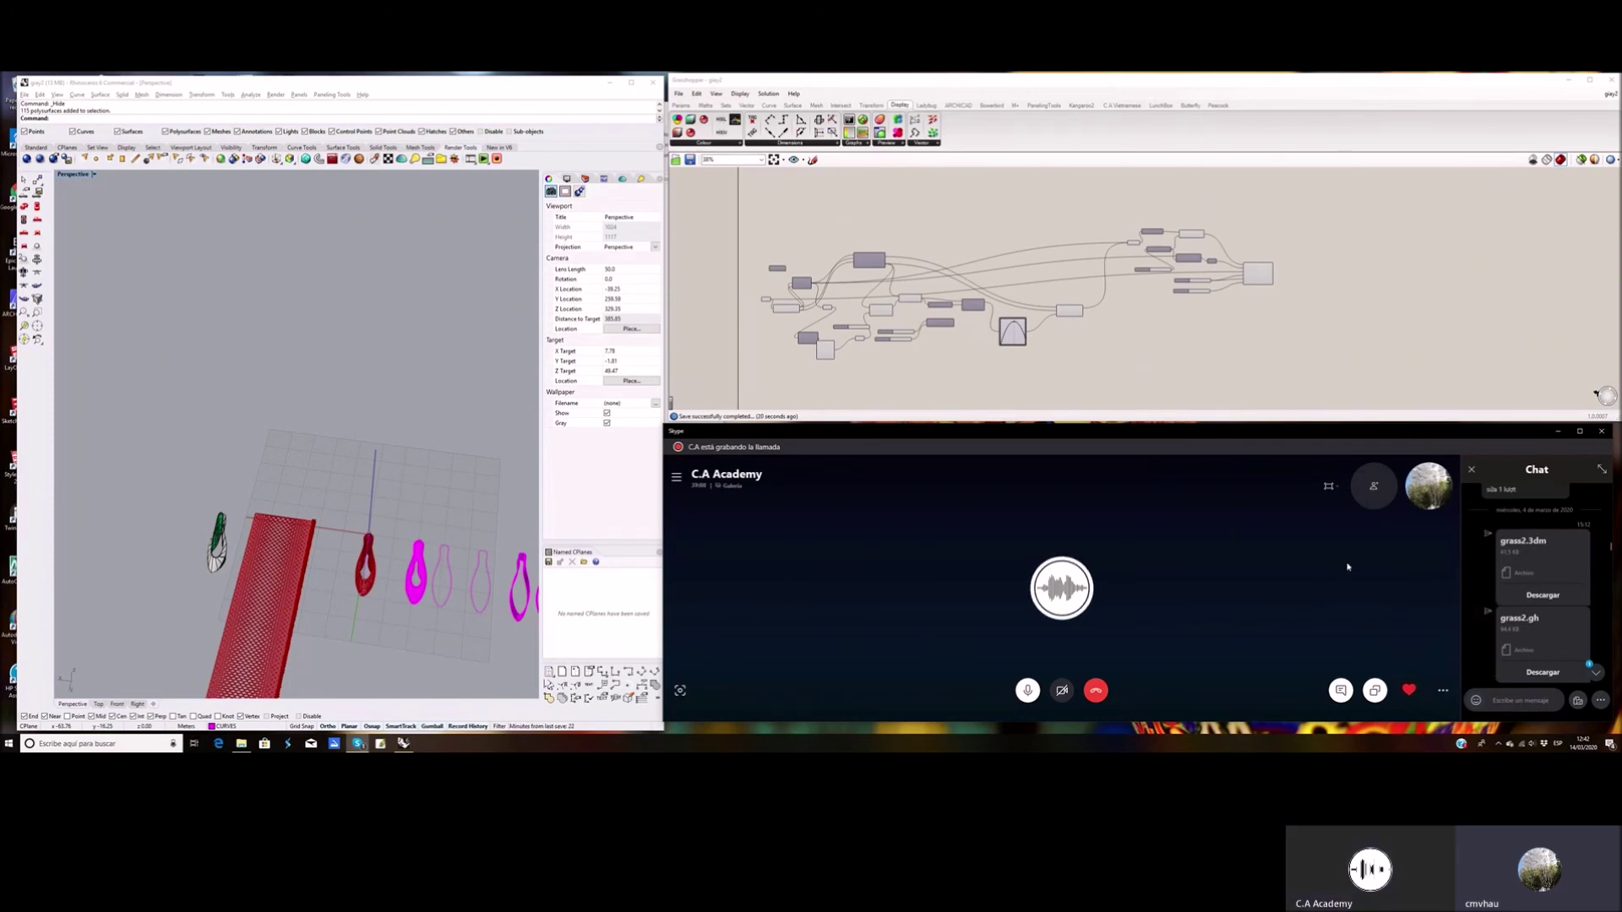
{"action": "mouse_move", "coordinate": [1059, 698]}
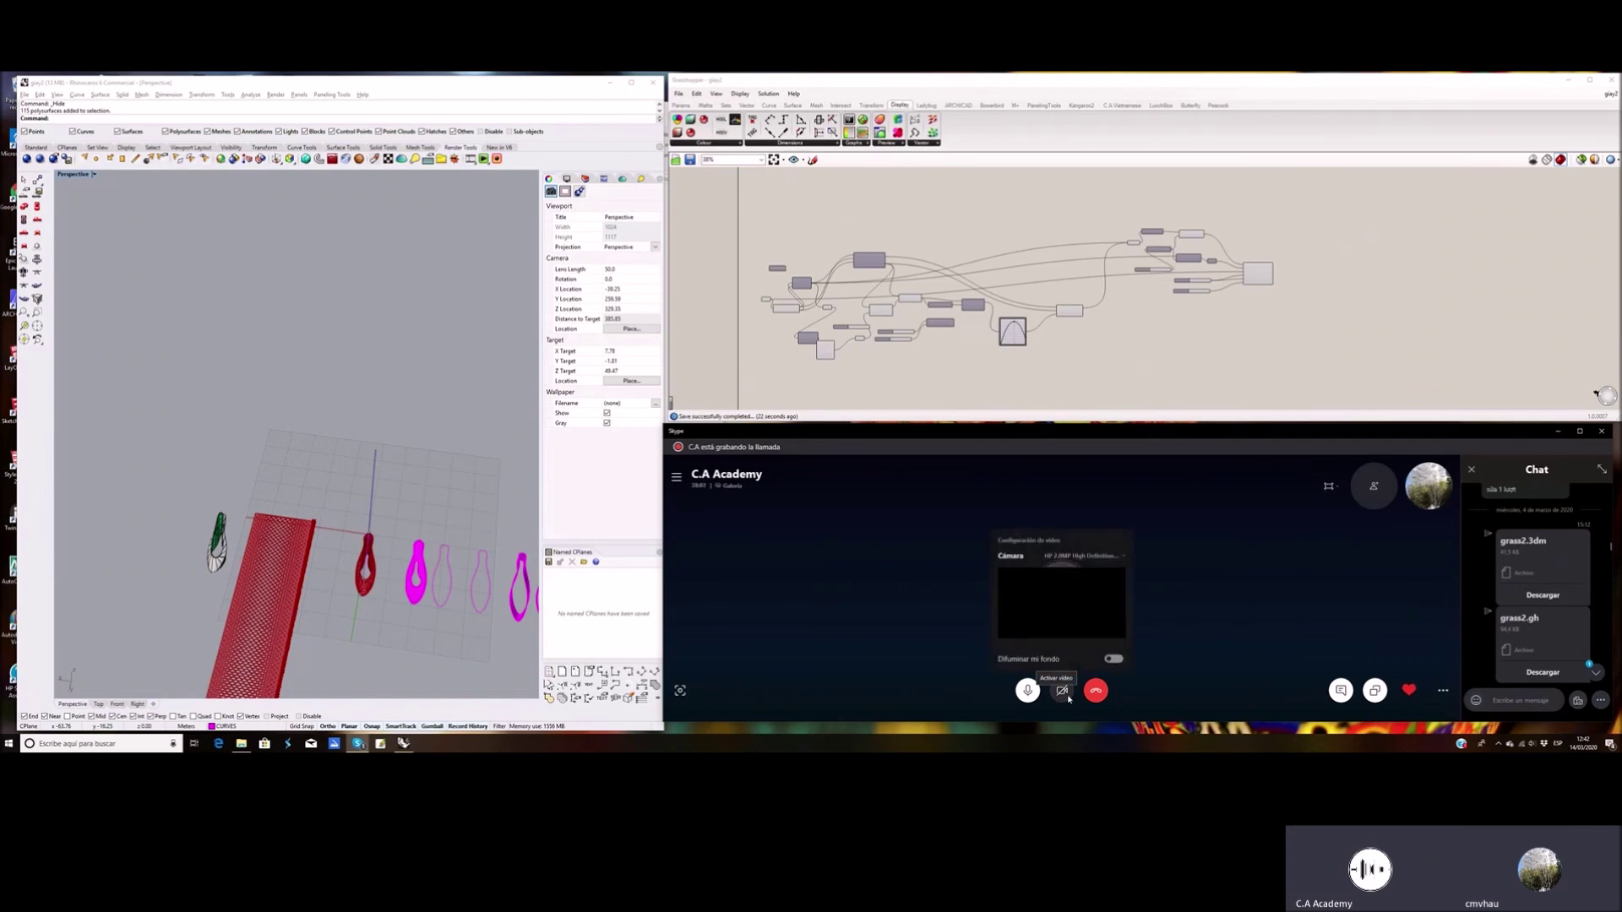
{"action": "left_click", "coordinate": [1226, 363]}
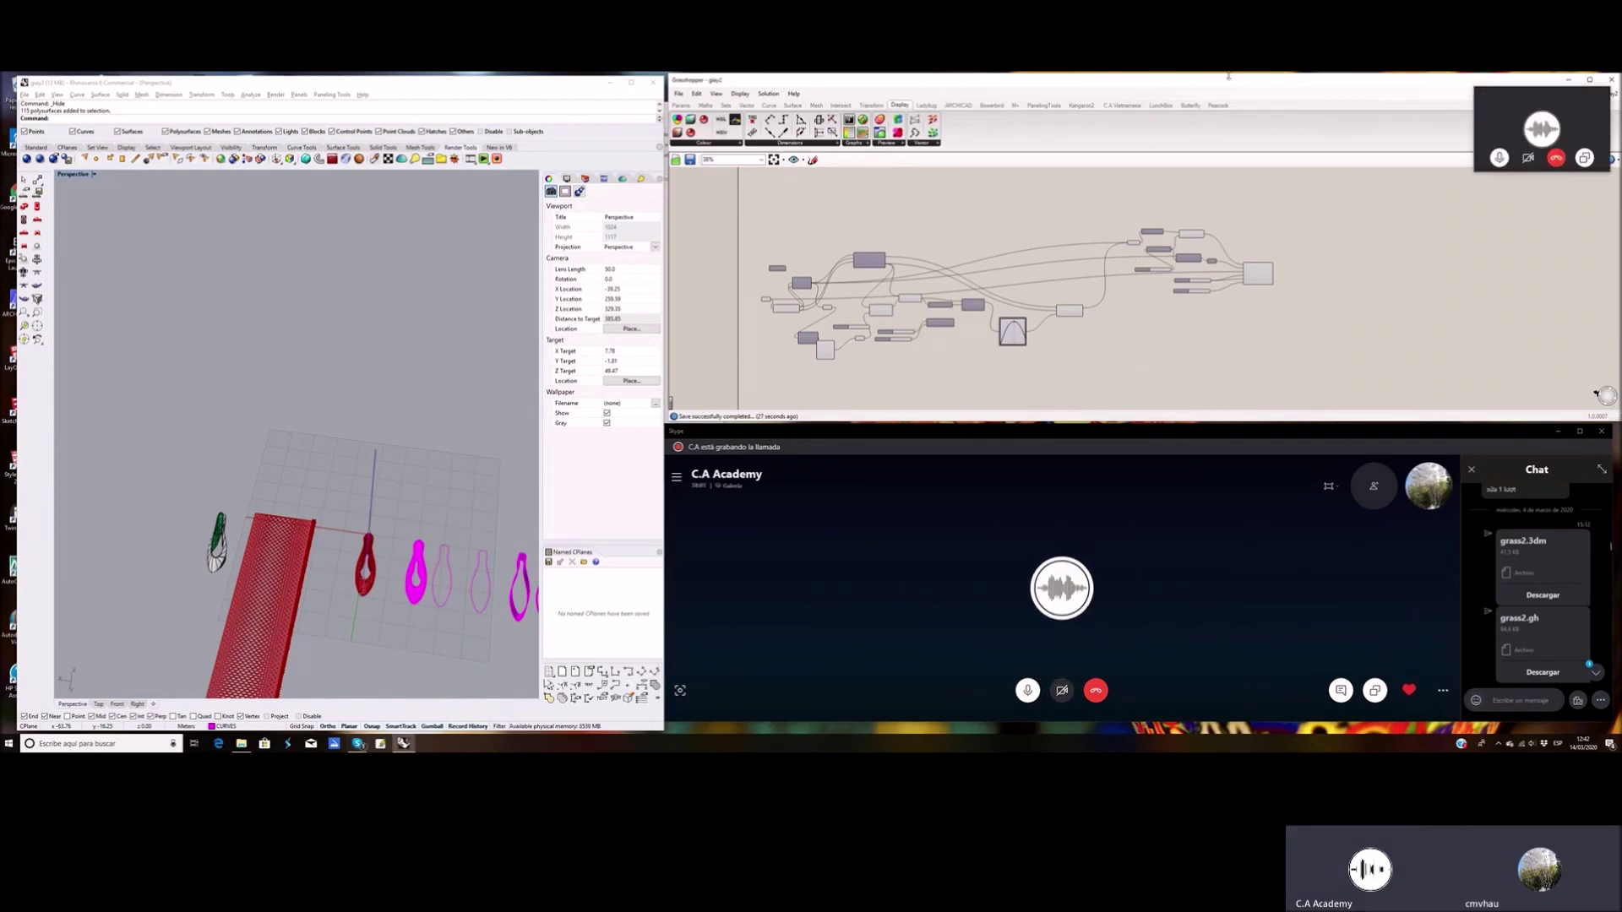
Save the Grasshopper definition and the giay2 Rhino model, and close Rhino, dismissing the Grasshopper multi-save list
{"action": "key", "text": "ctrl+s"}
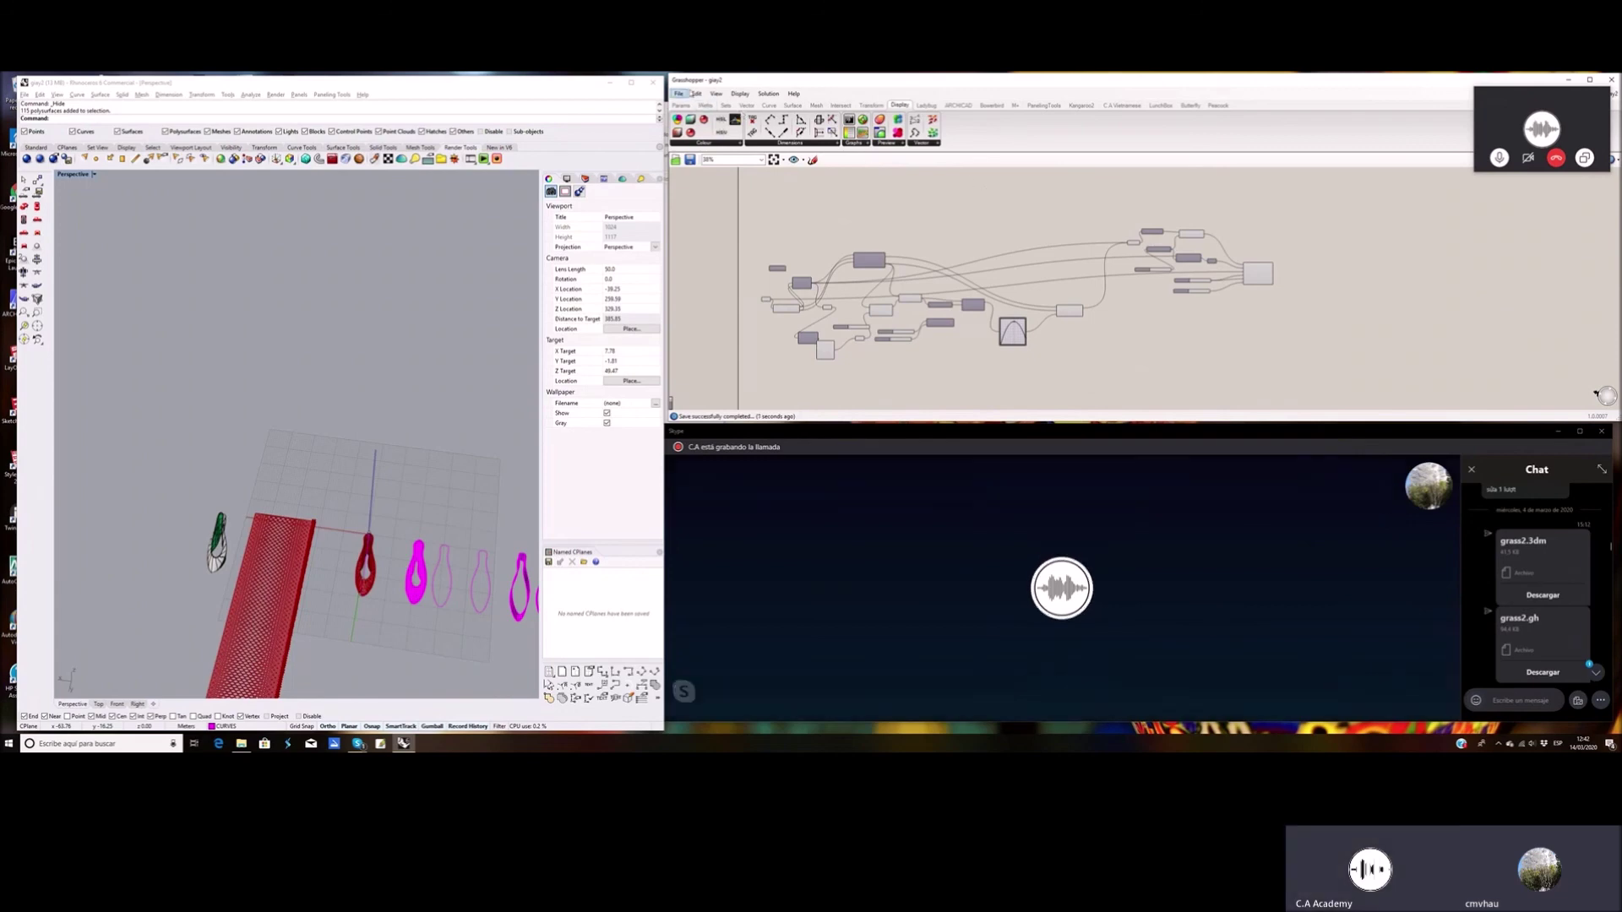
{"action": "left_click", "coordinate": [383, 428]}
{"action": "scroll", "coordinate": [383, 429], "scroll_direction": "down", "scroll_amount": 3}
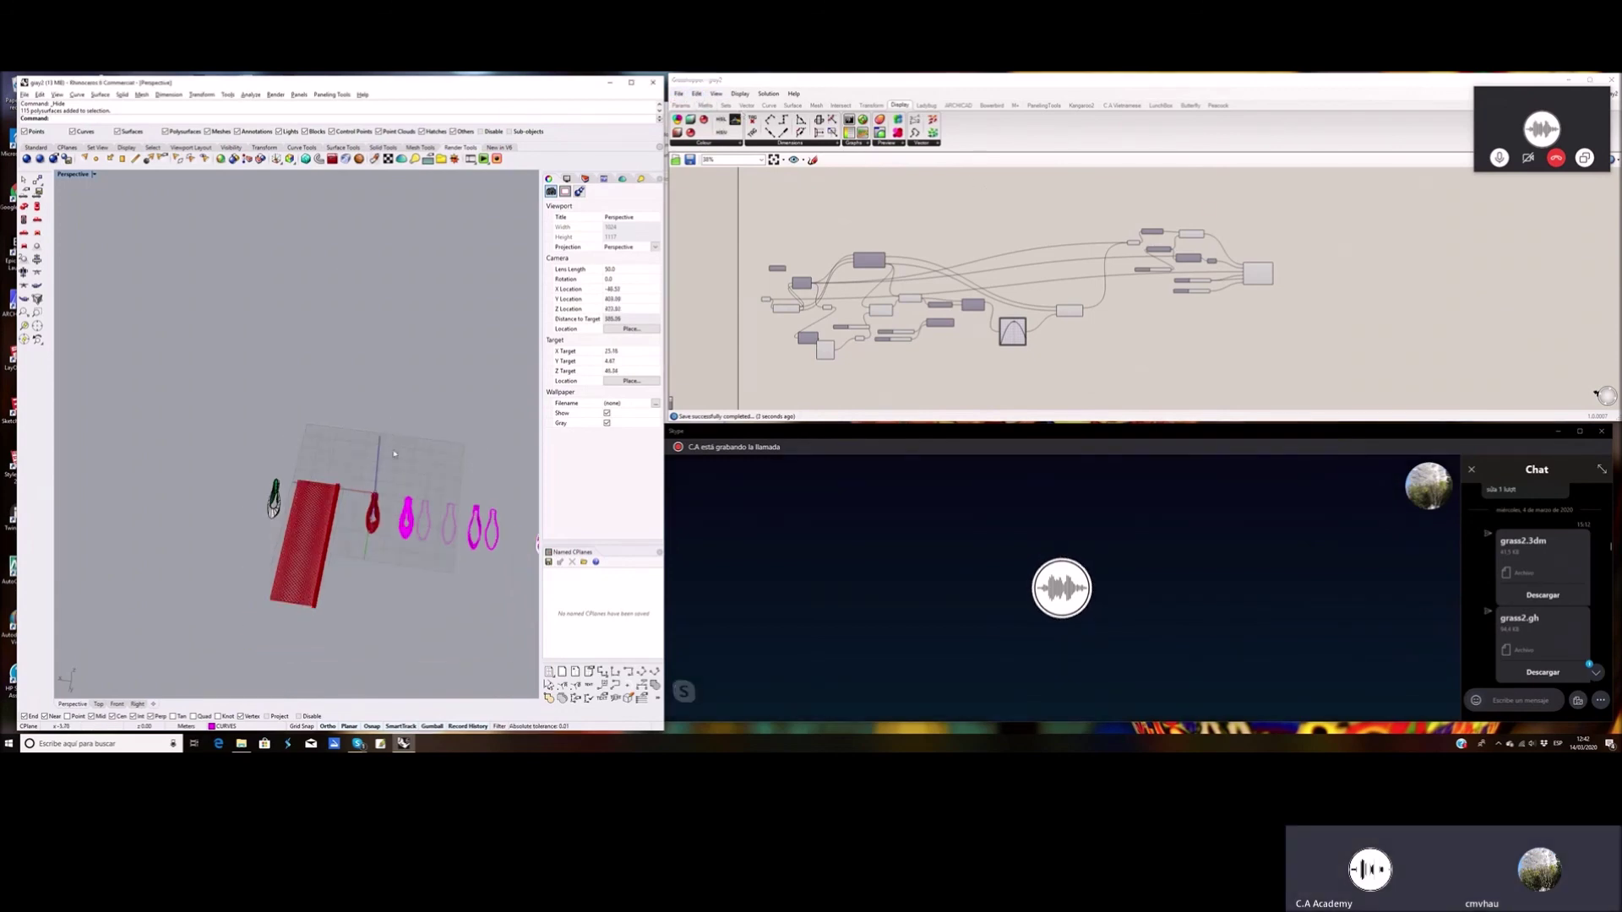
{"action": "key", "text": "ctrl+s"}
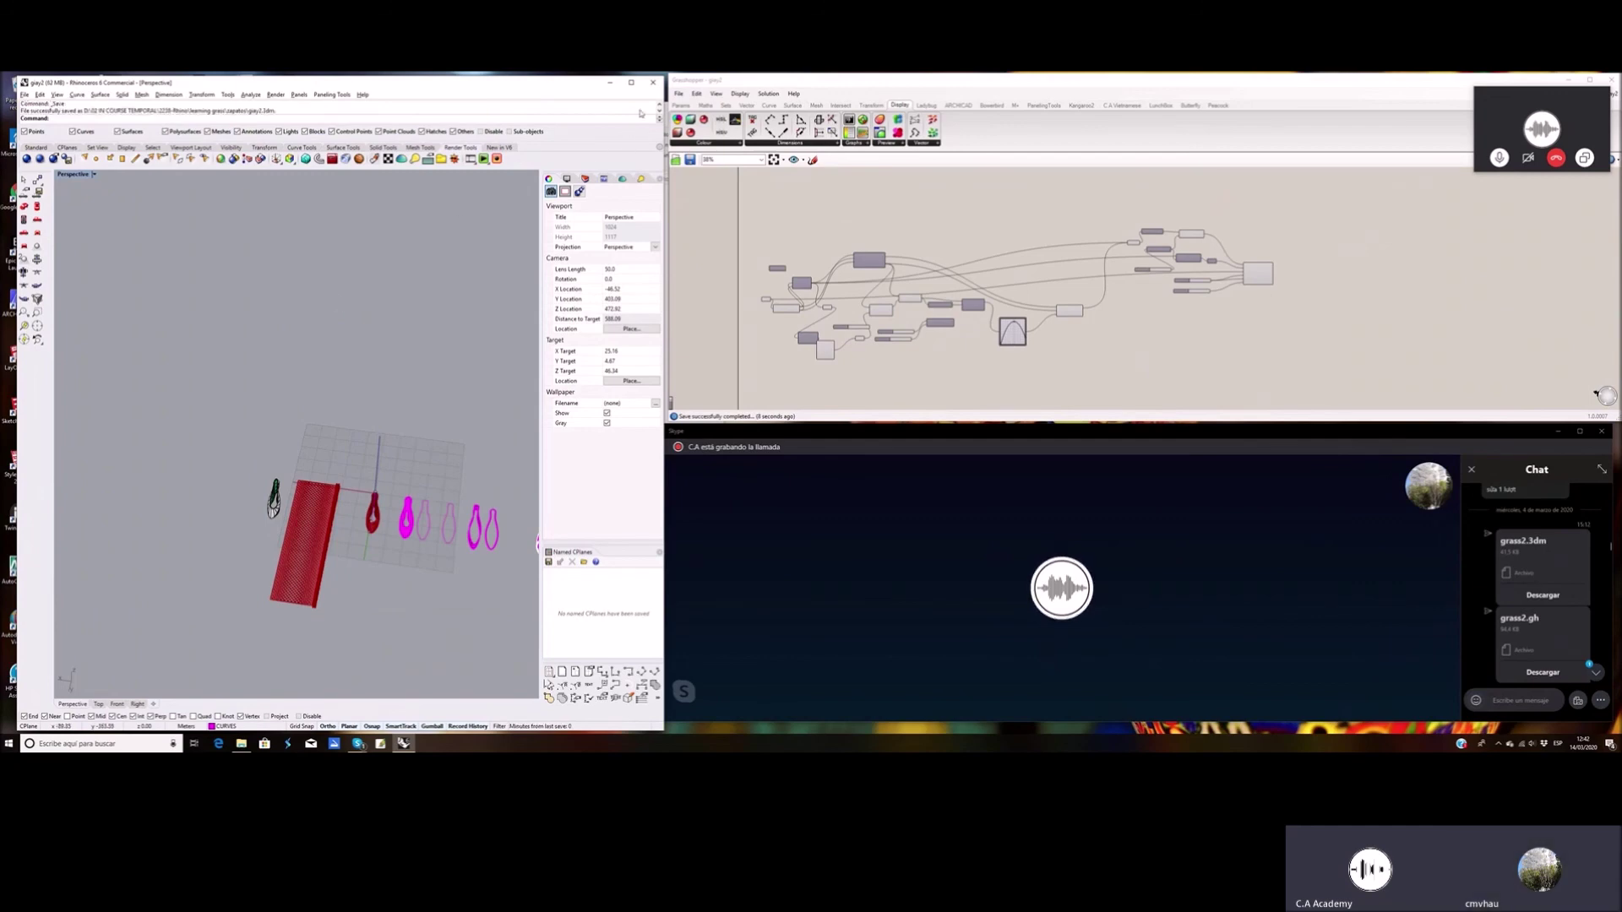
{"action": "left_click", "coordinate": [653, 84]}
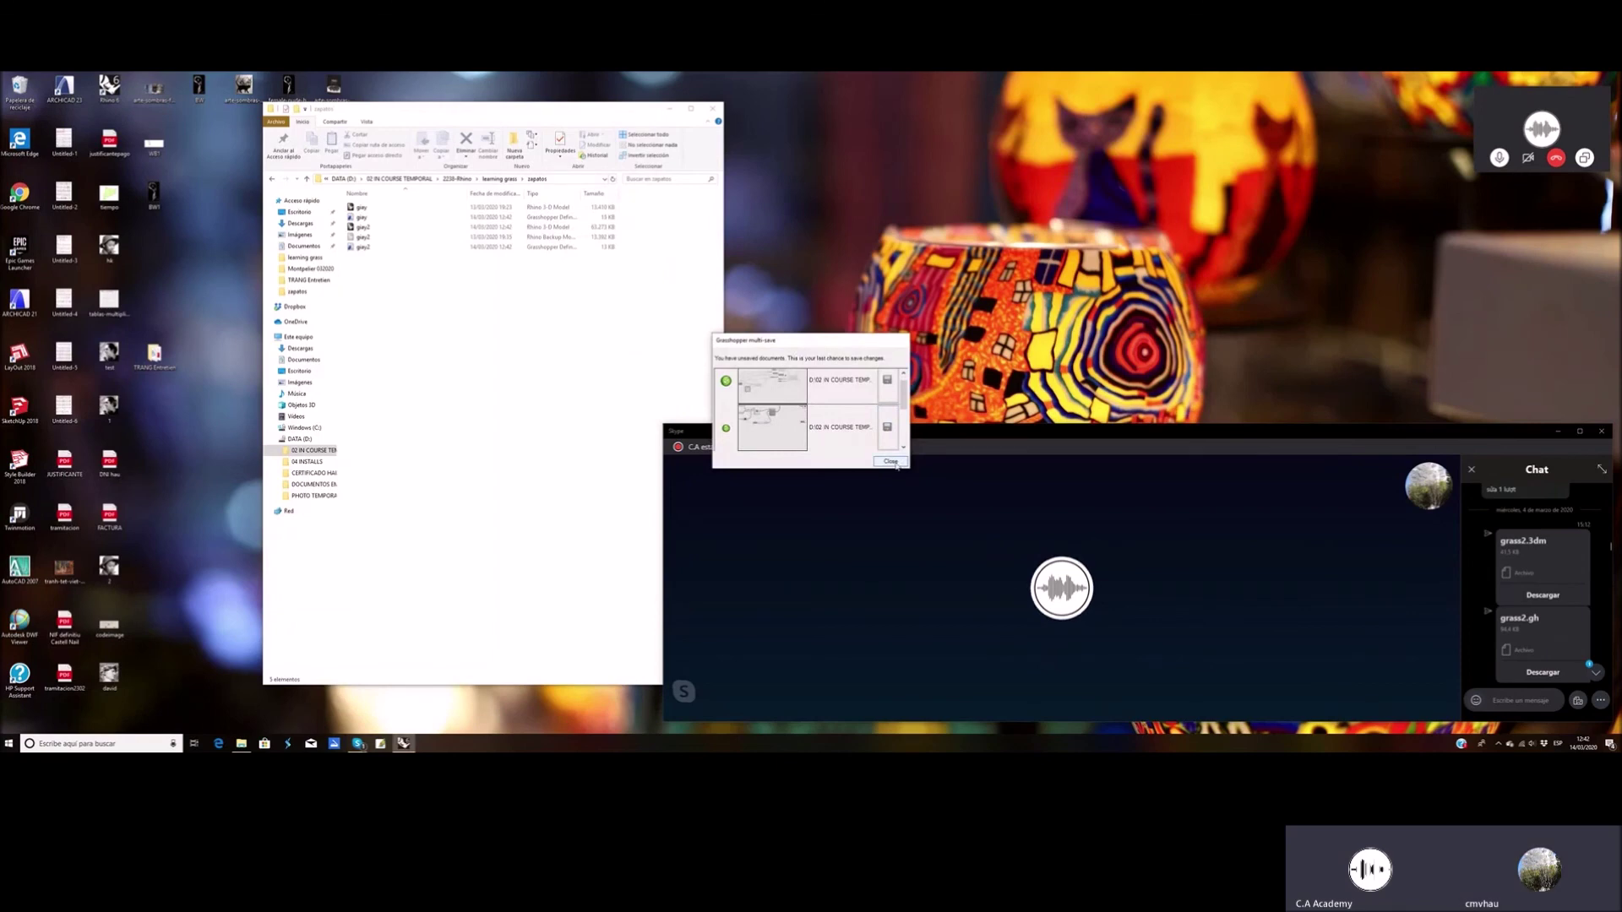
{"action": "left_click", "coordinate": [891, 462]}
Send the giay and giay2 Rhino models and Grasshopper definitions from the zapatos folder to the Skype call chat, leaving out the backup file
{"action": "left_click", "coordinate": [474, 312]}
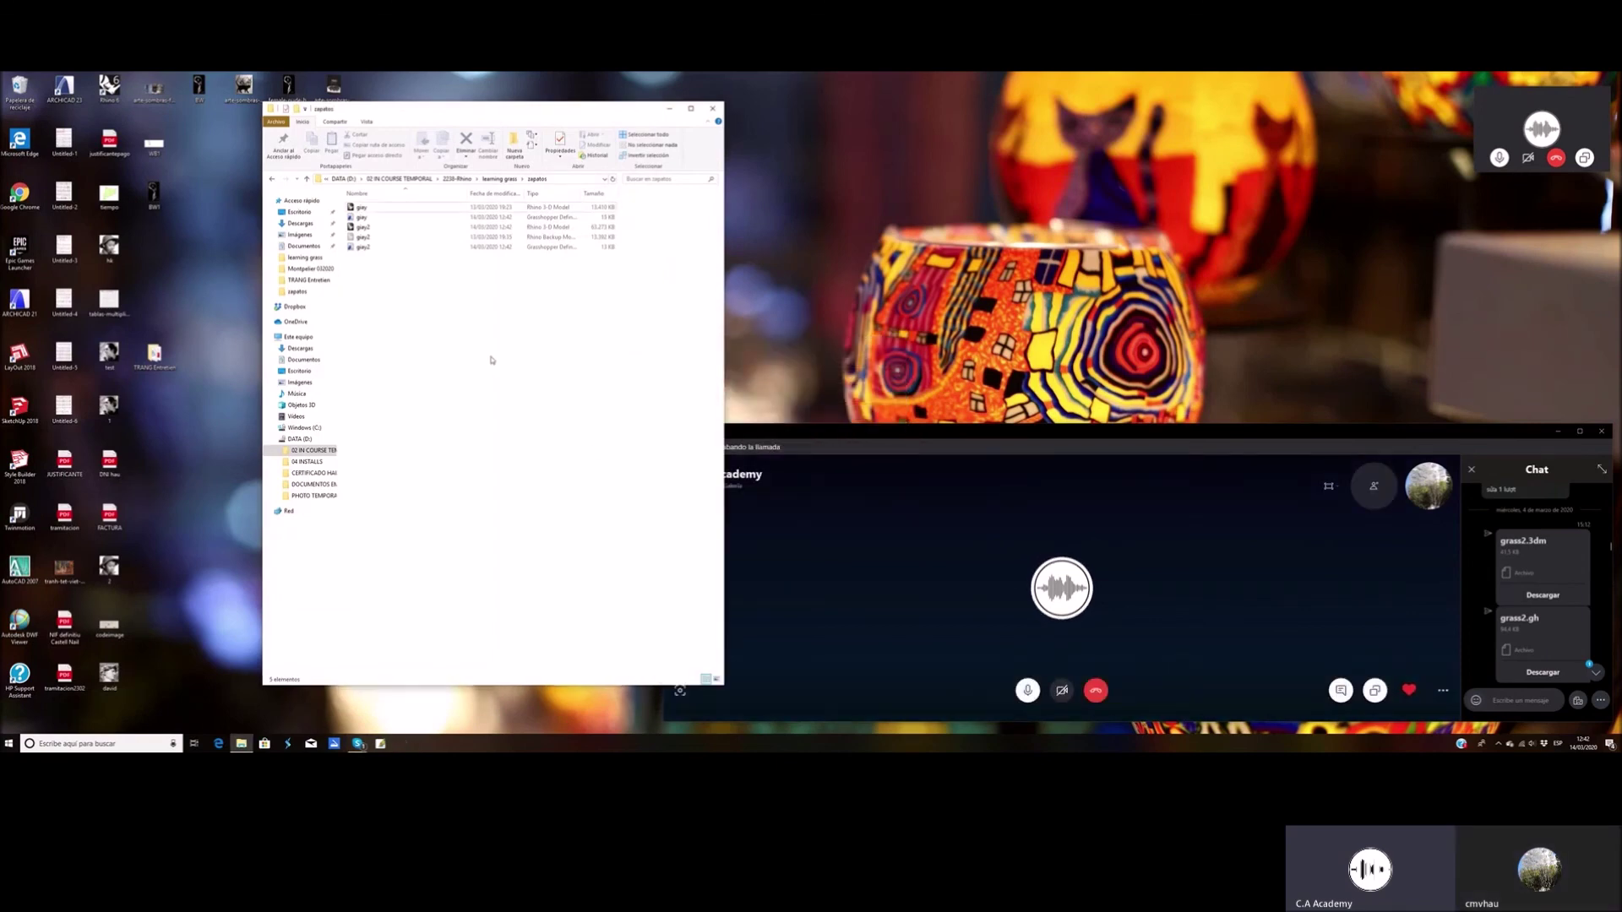
{"action": "left_click", "coordinate": [423, 246]}
{"action": "left_click", "coordinate": [422, 207], "text": "shift"}
{"action": "left_click", "coordinate": [422, 238], "text": "ctrl"}
{"action": "left_click_drag", "start_coordinate": [422, 227], "coordinate": [1534, 619]}
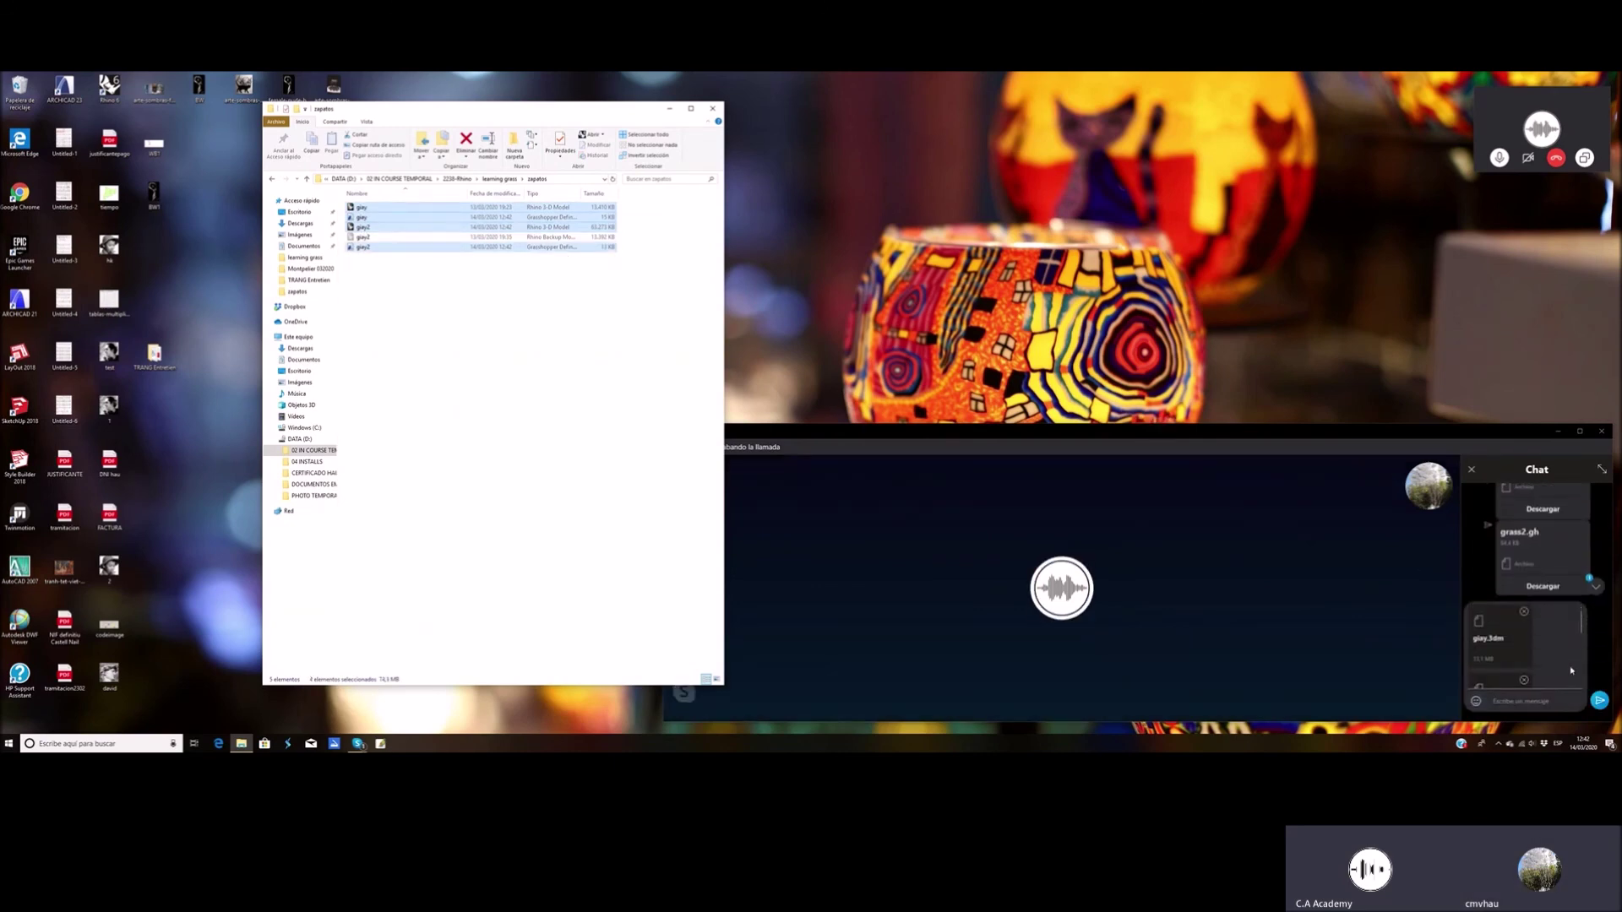
{"action": "left_click", "coordinate": [1599, 701]}
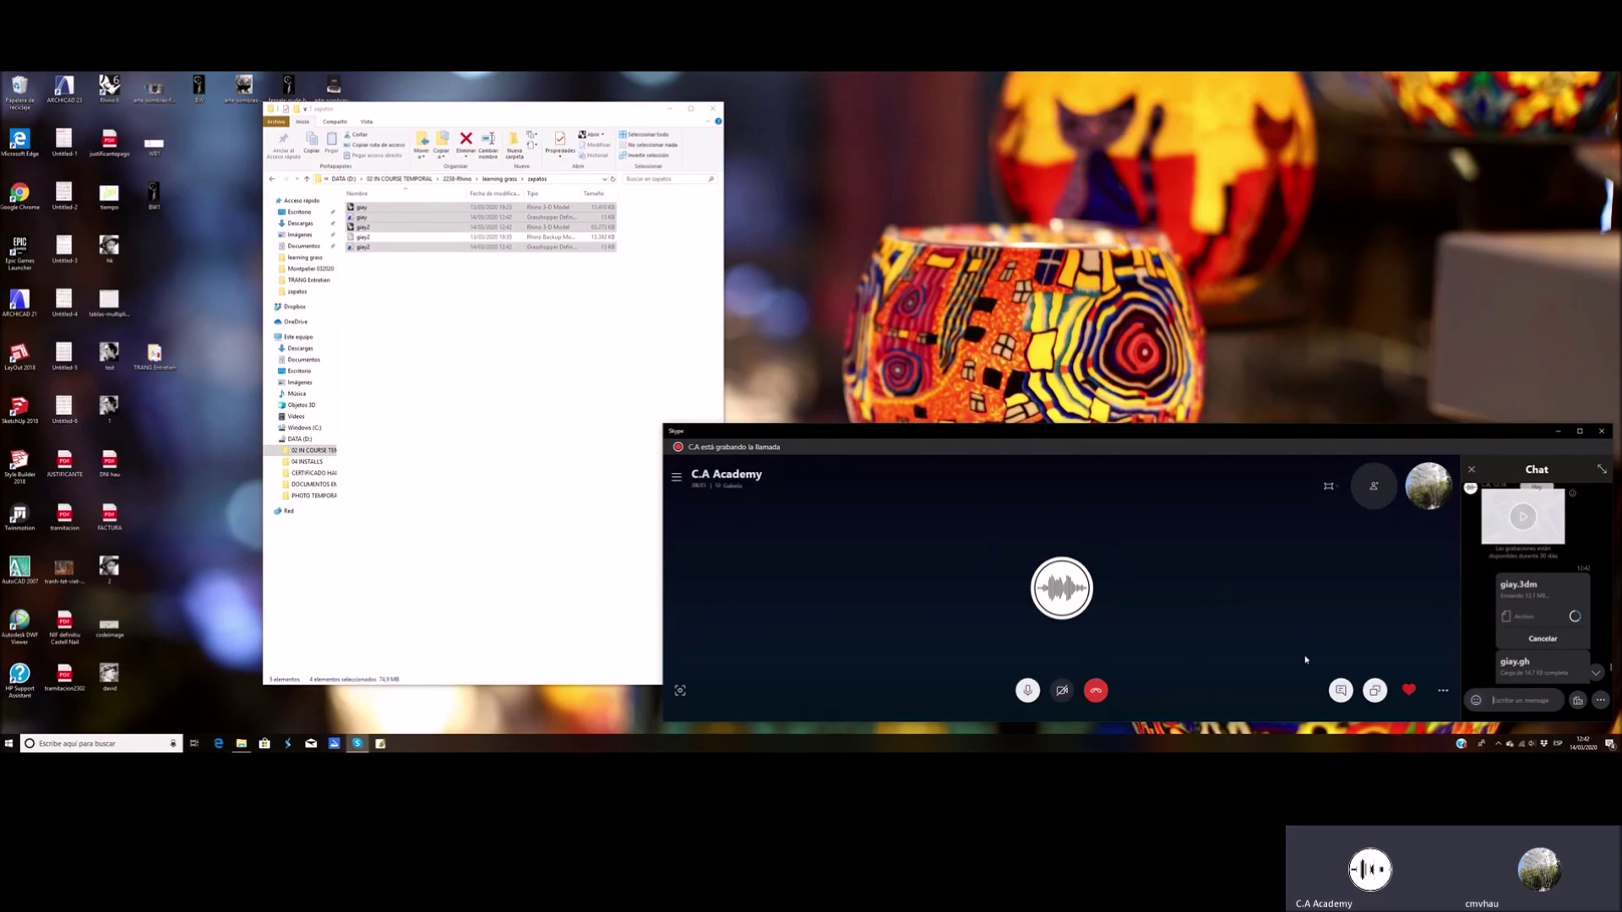